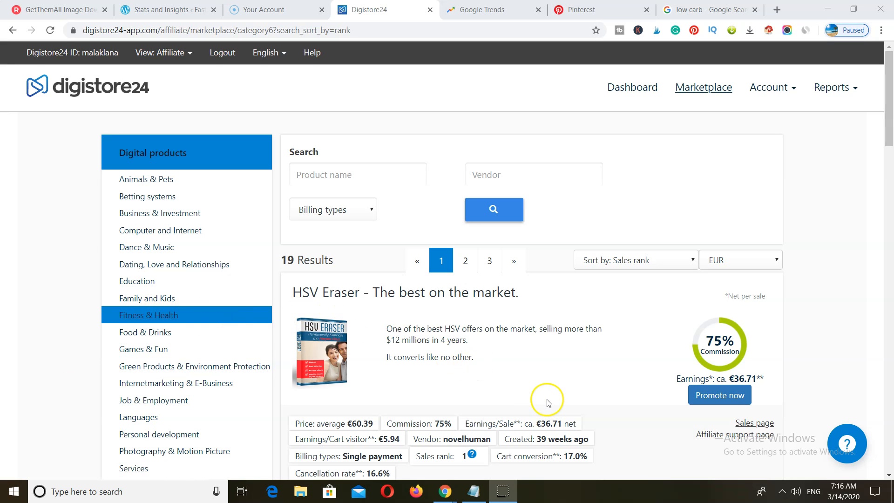
- Scroll down and back up through the current page to review it
scroll(548, 403, down, 7)
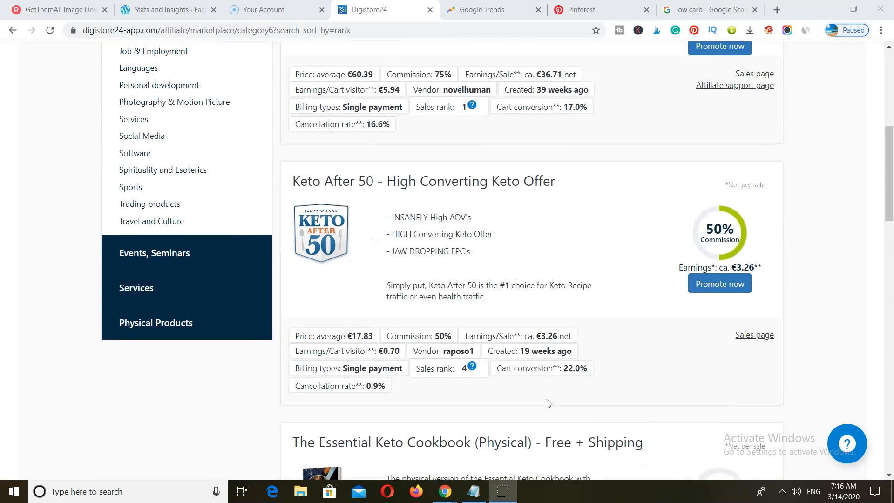
scroll(548, 403, down, 8)
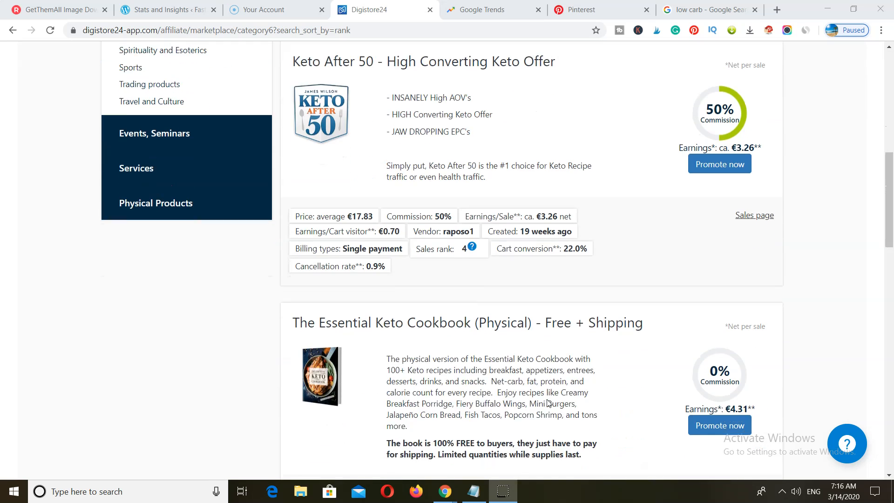
scroll(548, 403, down, 1)
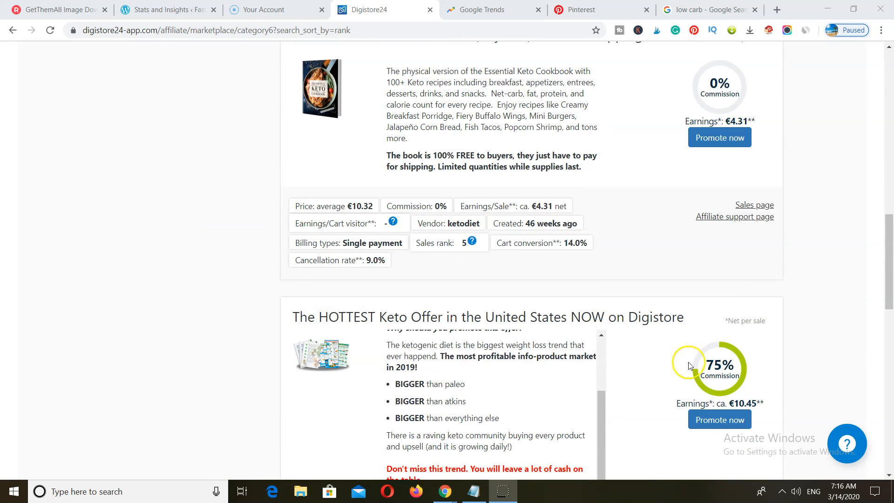
scroll(793, 345, down, 4)
scroll(794, 347, down, 7)
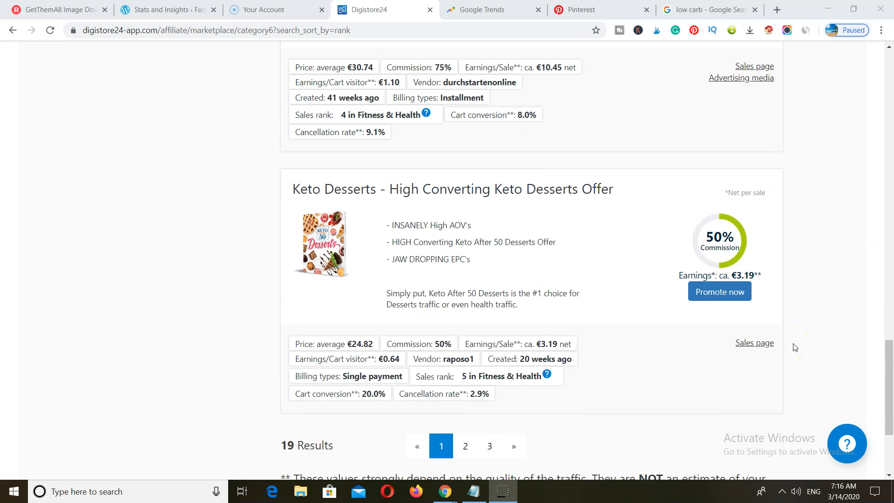
scroll(793, 347, up, 1)
scroll(791, 358, up, 10)
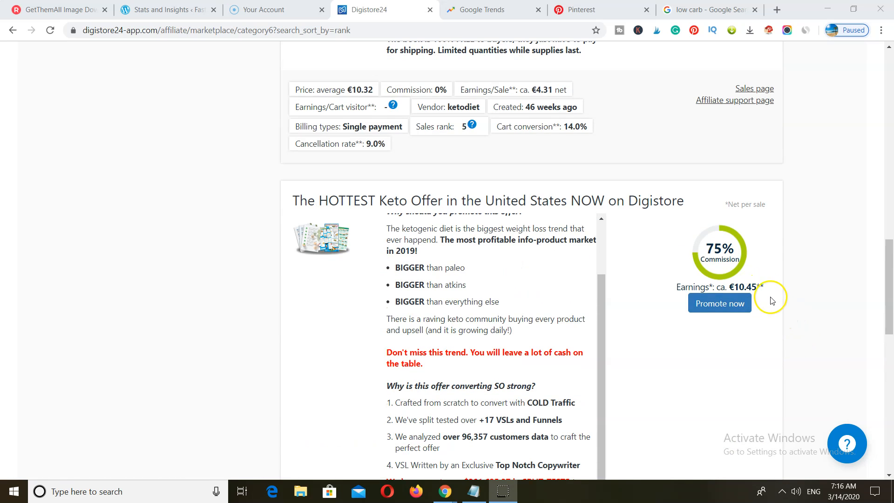
scroll(770, 297, up, 1)
scroll(771, 363, up, 9)
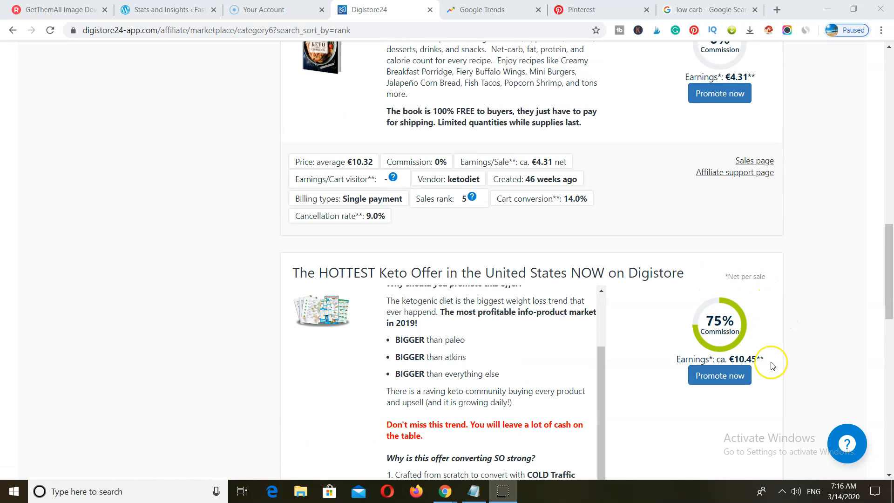
scroll(772, 366, up, 2)
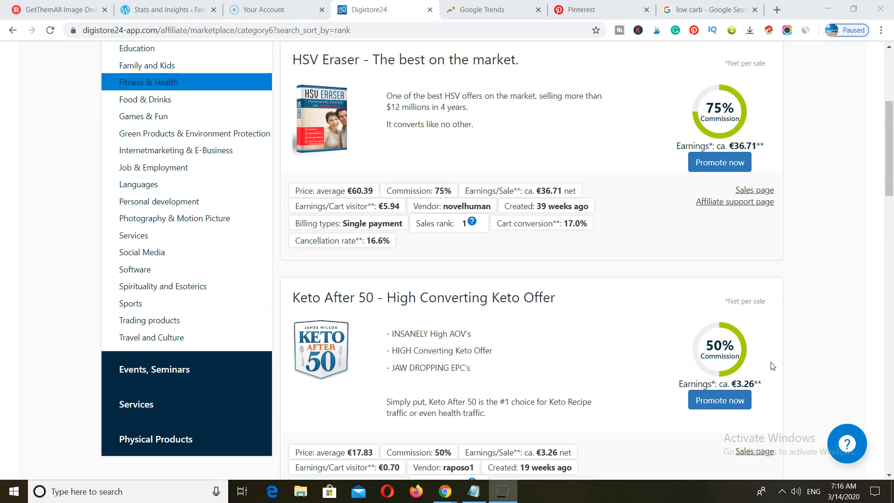
scroll(773, 366, down, 6)
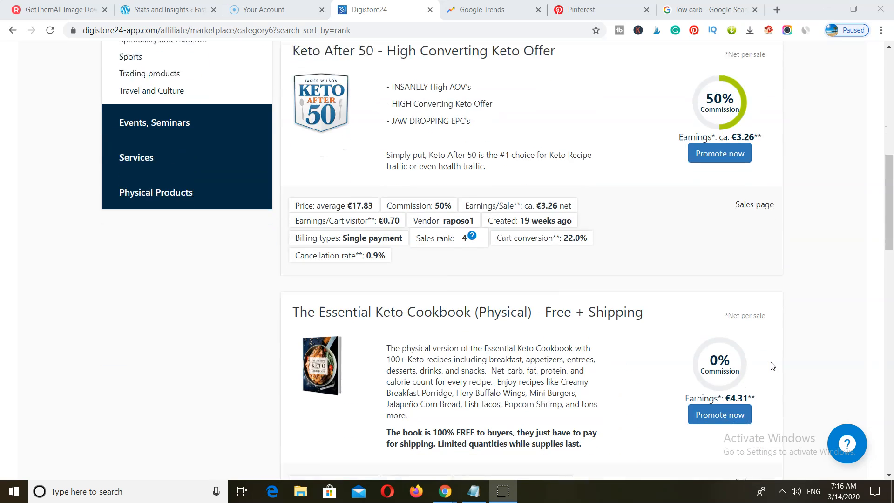
scroll(772, 365, down, 6)
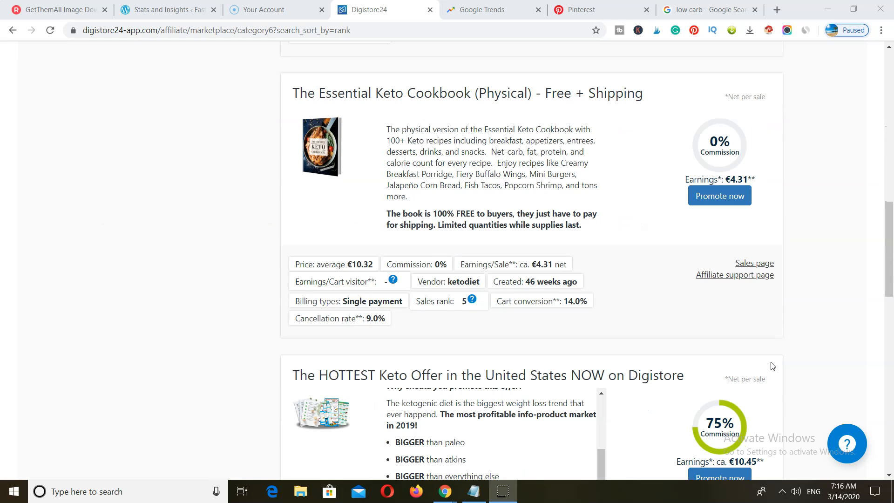
scroll(772, 366, down, 3)
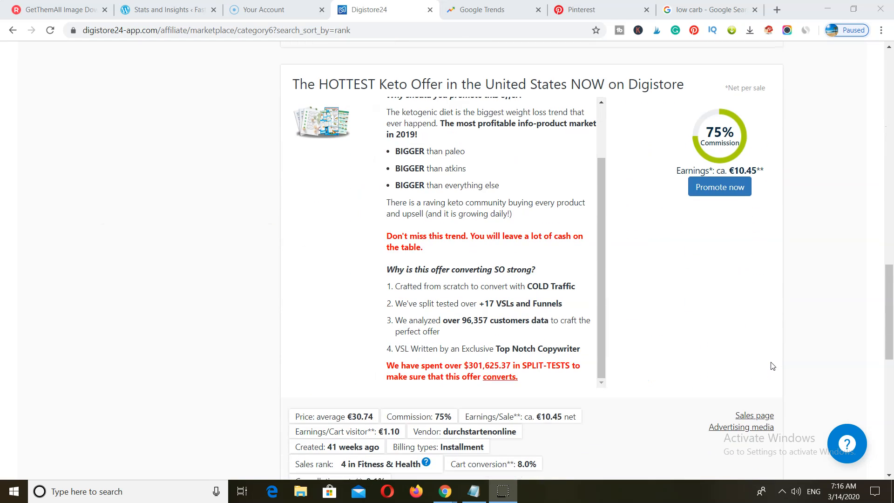
scroll(772, 366, down, 4)
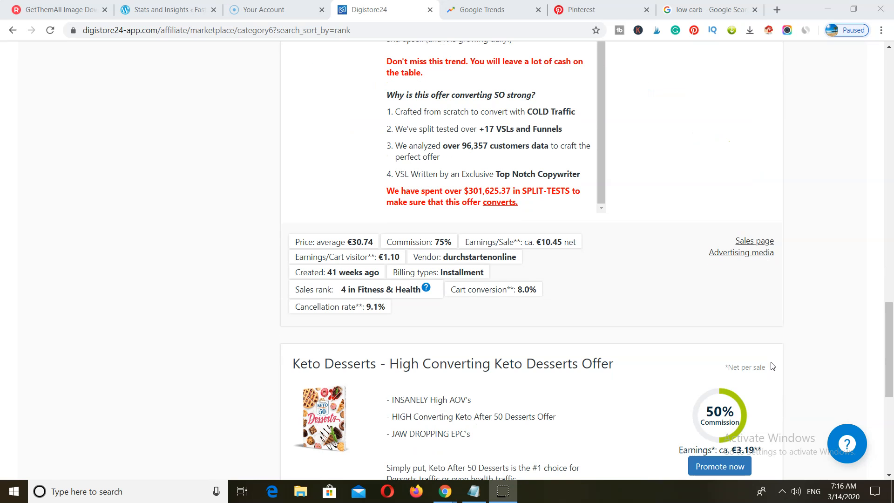
scroll(772, 366, up, 10)
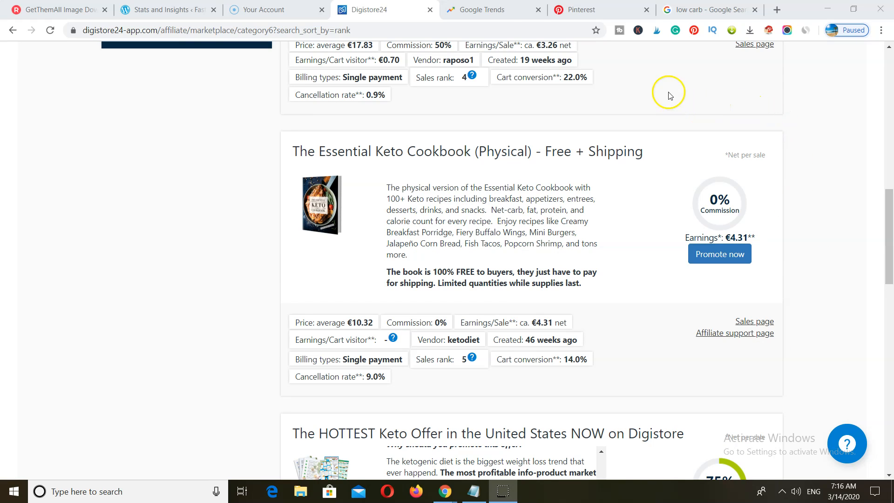
- Explore 'keto diet' in Google Trends for past-12-months US interest
click(495, 11)
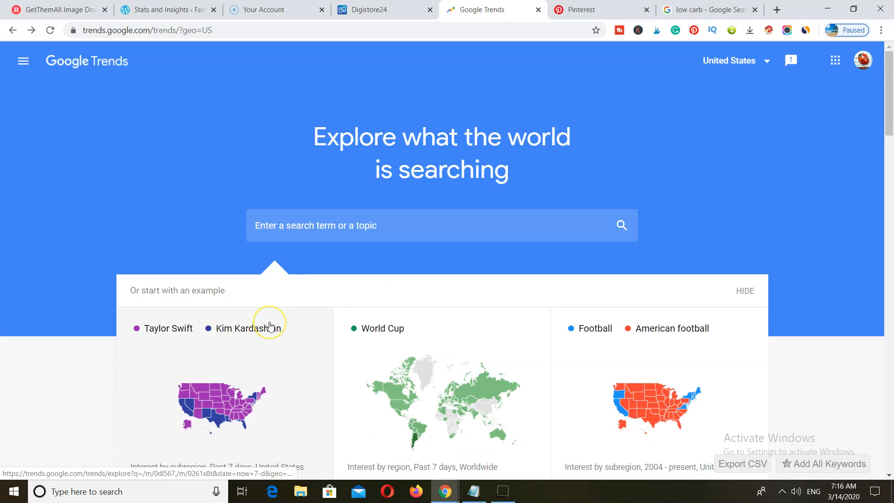
scroll(270, 321, down, 3)
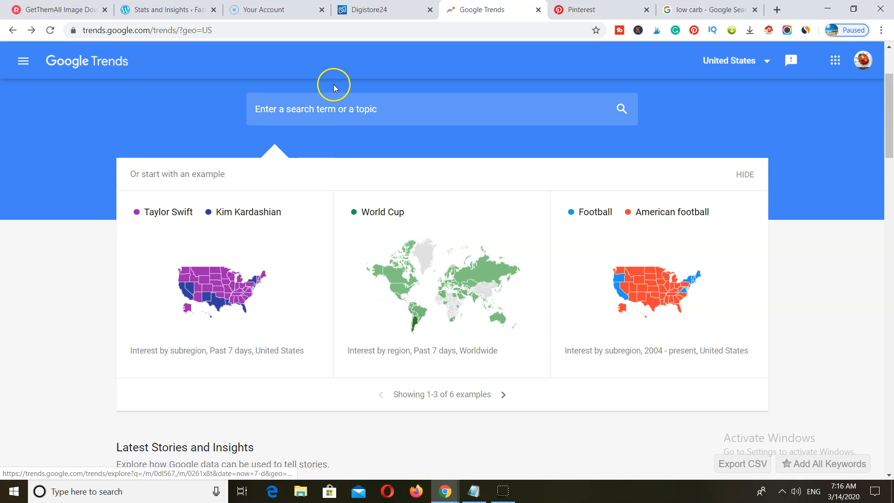
click(289, 106)
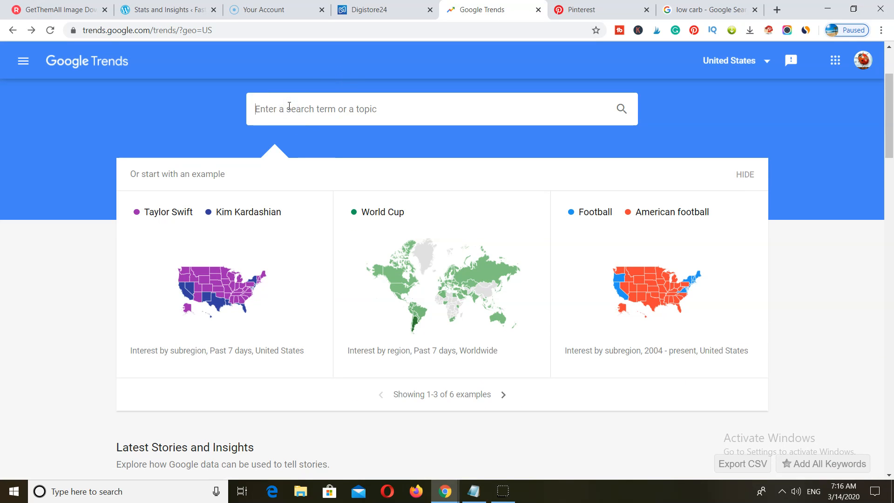
text(ke)
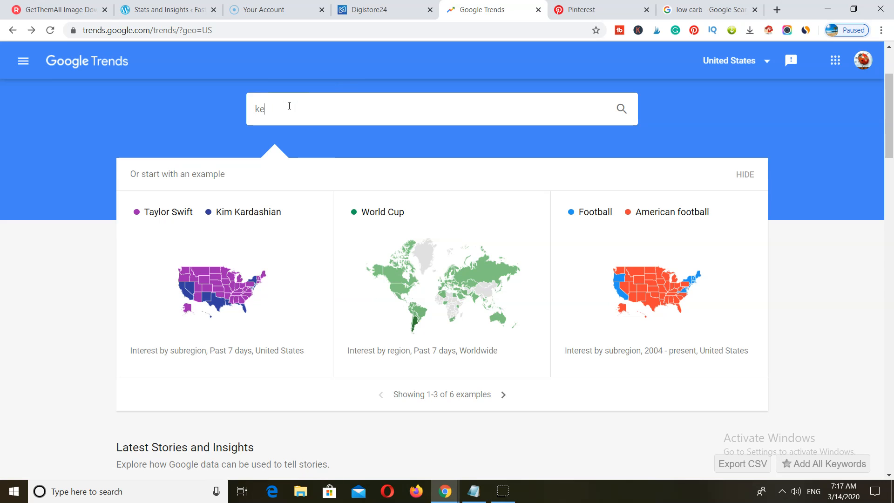
text(to diet)
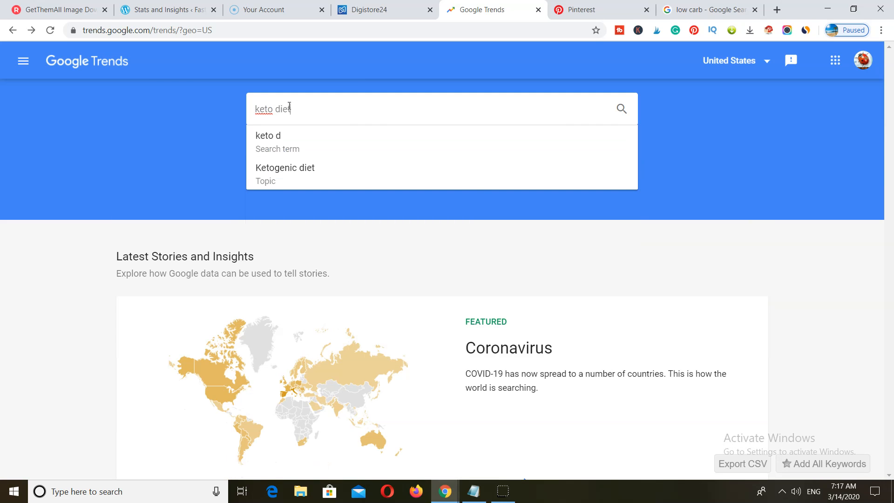
key(Return)
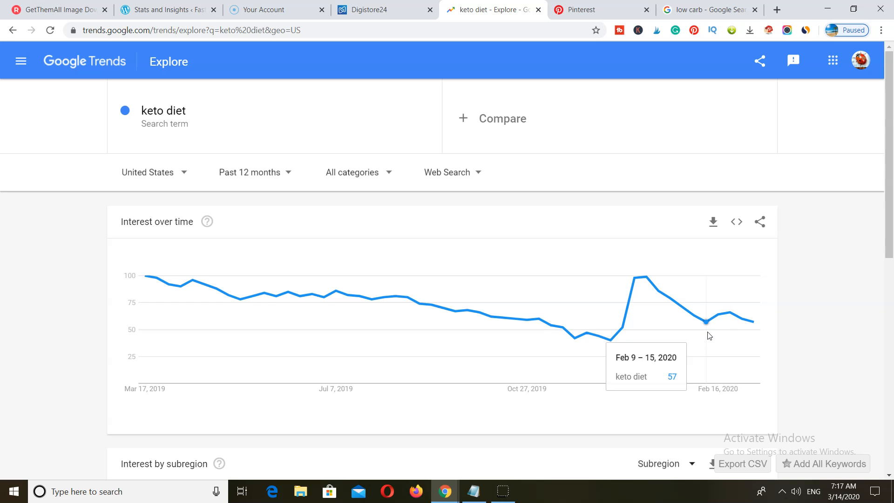
- Compare 'low carbs' against keto diet and scroll through the related queries
click(468, 124)
text(lo)
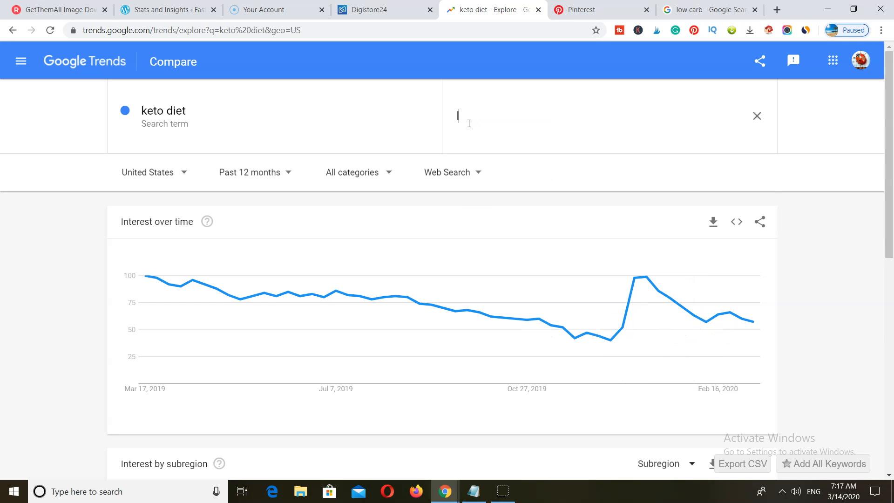
text(w ca)
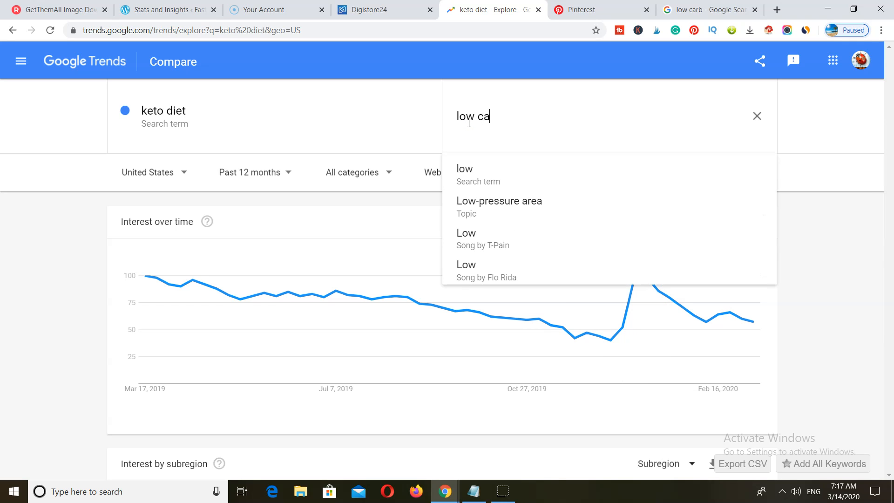
text(rbs)
key(Return)
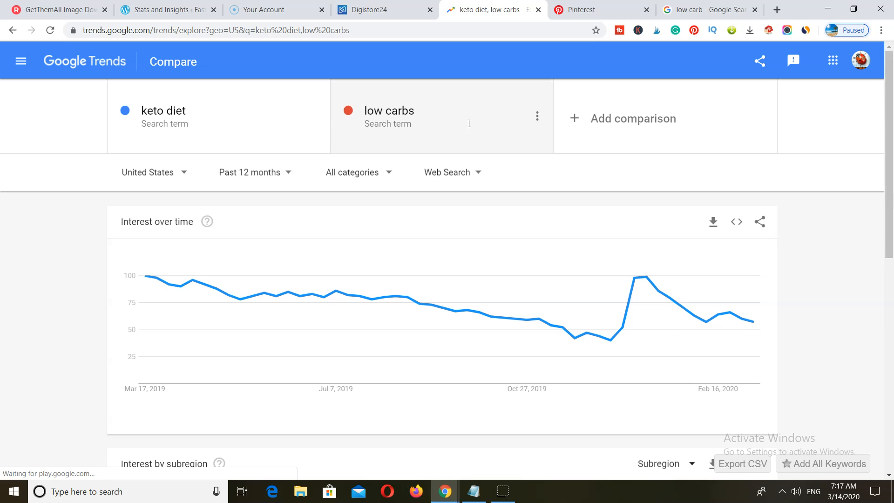
mouse_move(279, 299)
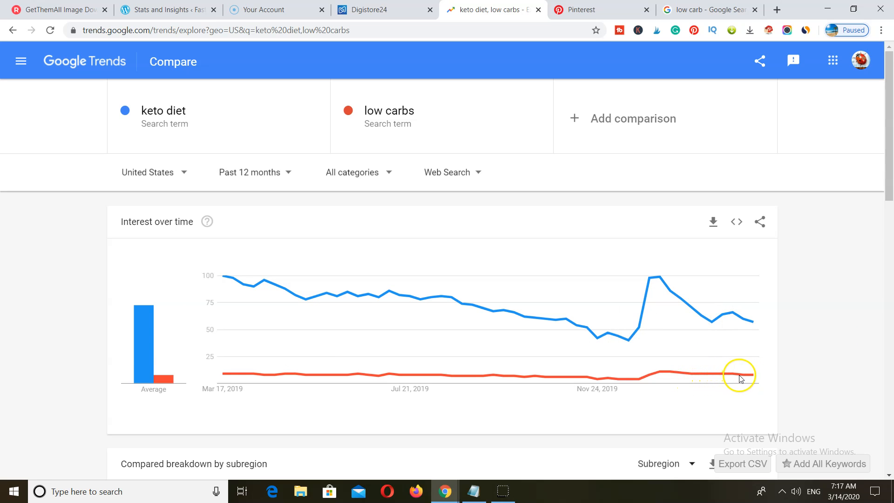
scroll(744, 379, down, 13)
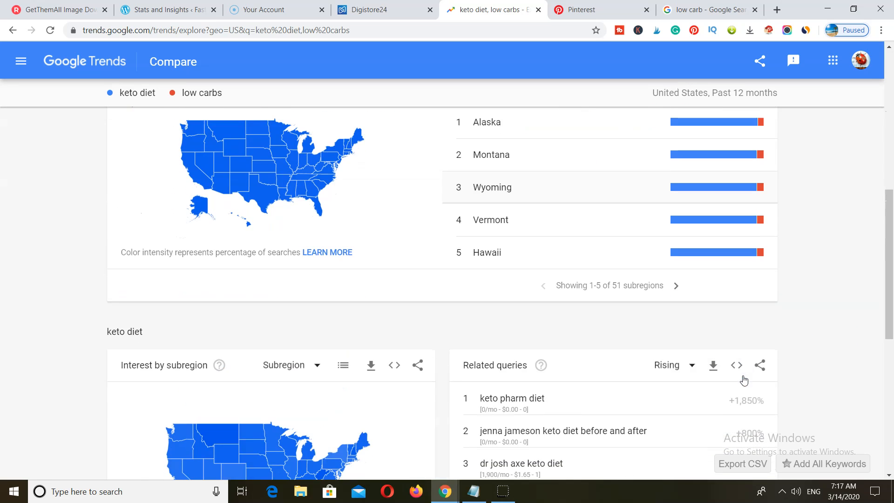
scroll(743, 379, down, 3)
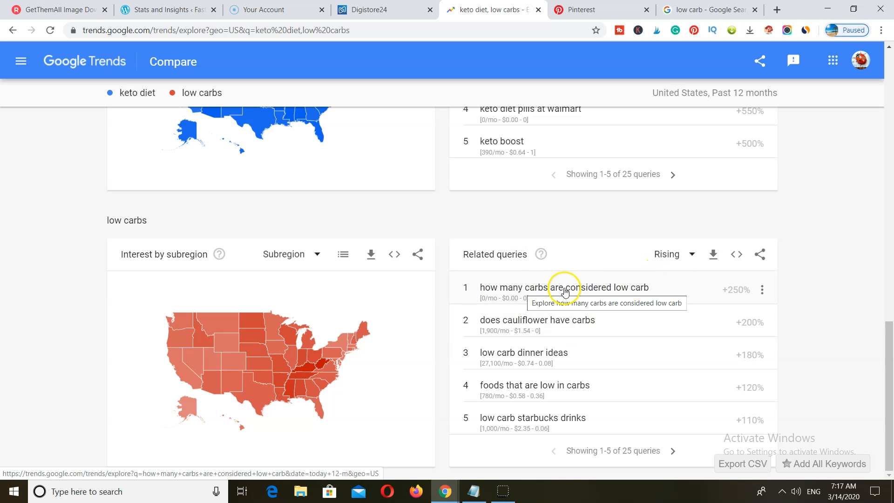
scroll(554, 299, up, 20)
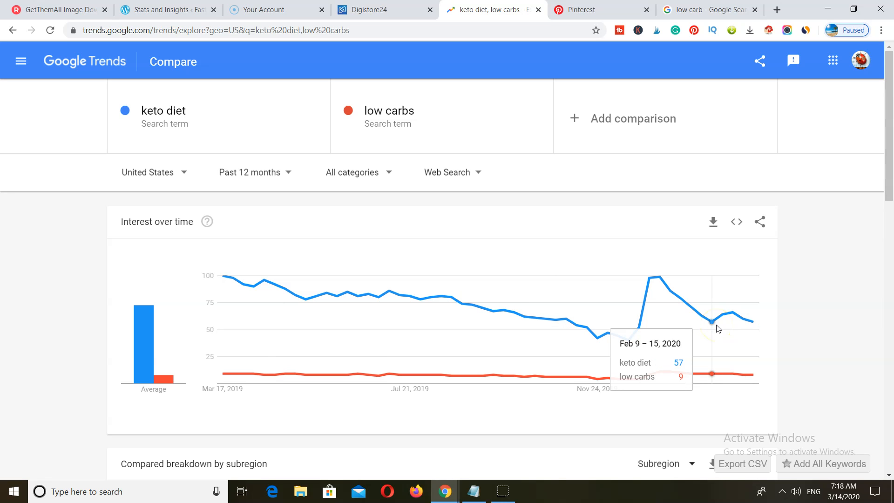
- Replace the low carb Google query with 'keto diet', review the results, then go to Pinterest
click(717, 8)
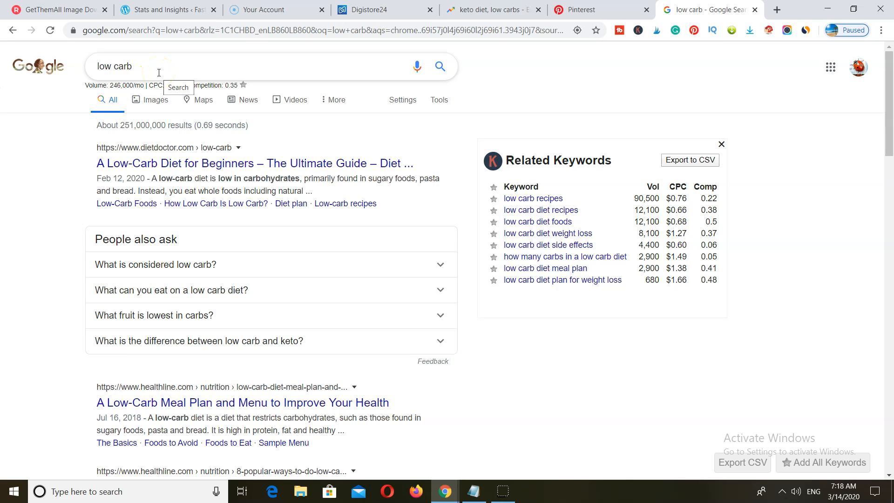
click(124, 61)
click(141, 65)
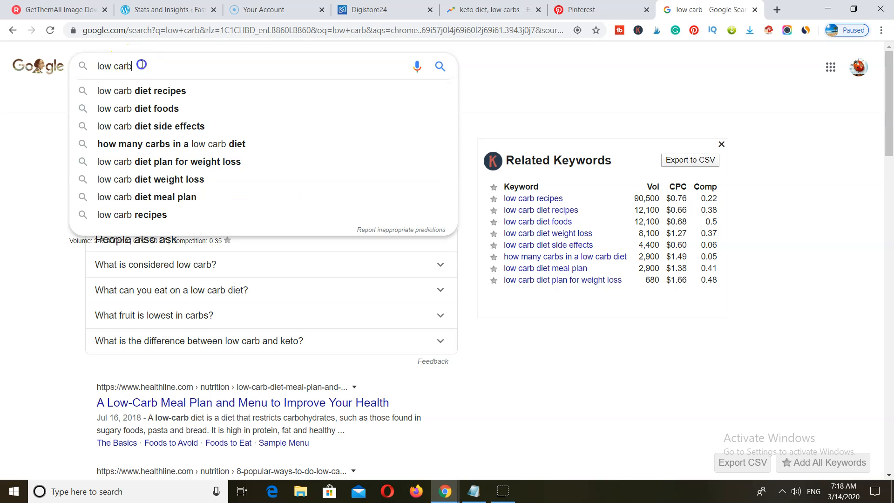
key(ctrl+a)
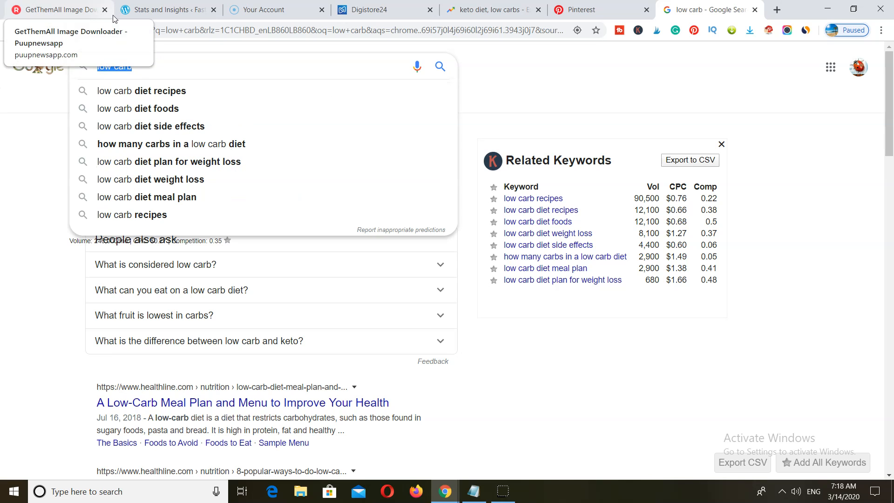
text(keto)
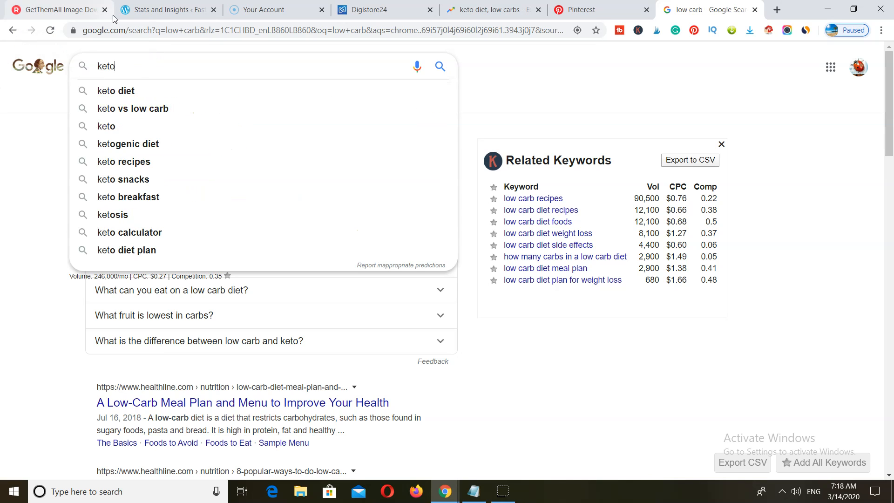
text( diet)
key(Return)
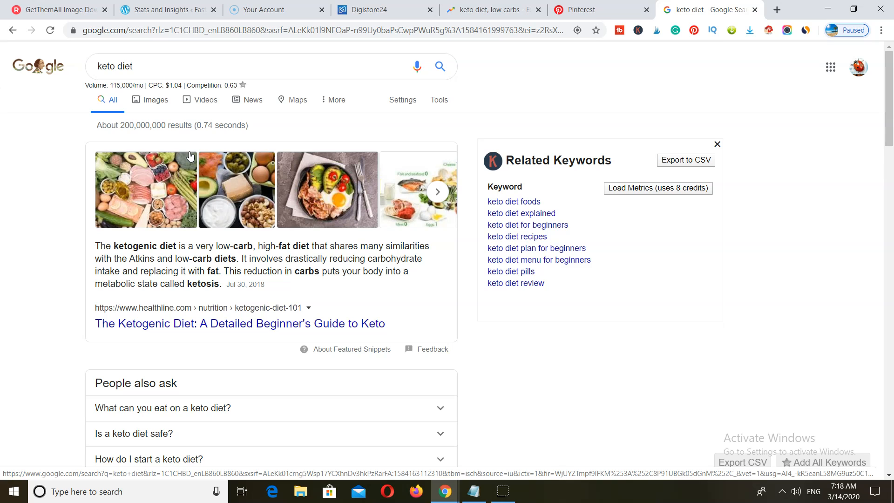
click(44, 254)
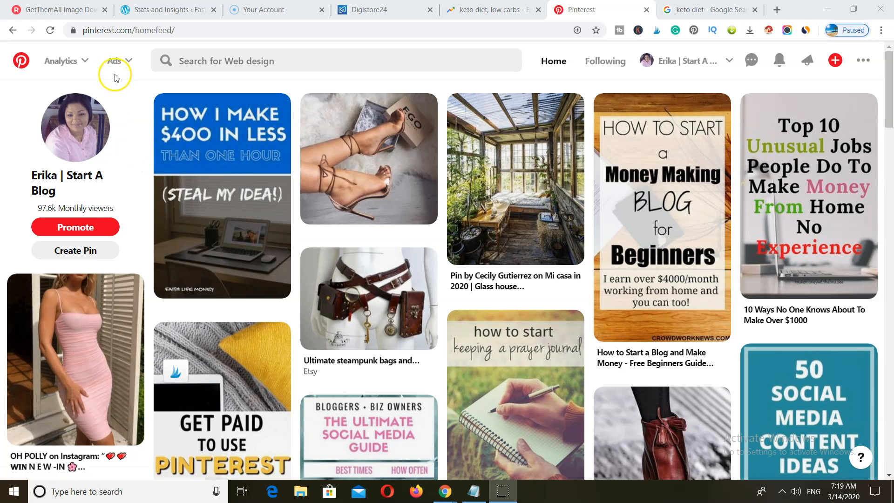
- Start a new Pinterest ad, dismiss the resume prompt, and continue with the Traffic objective
click(126, 68)
click(108, 101)
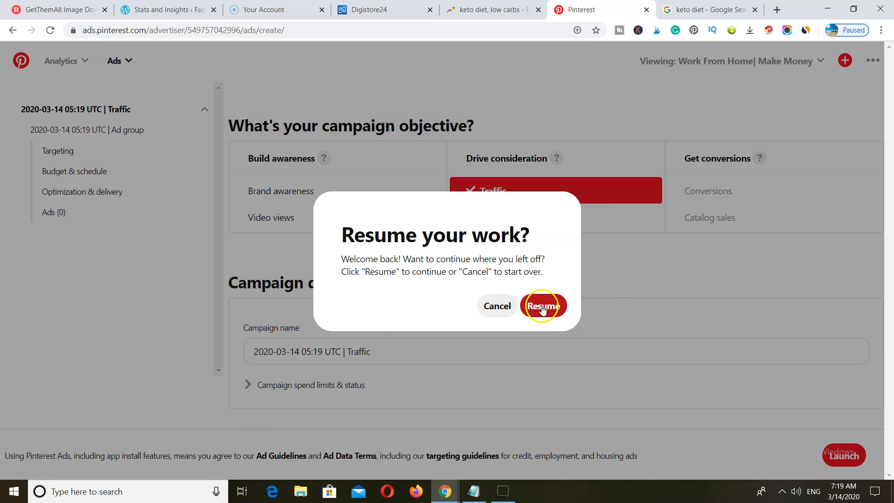
click(494, 305)
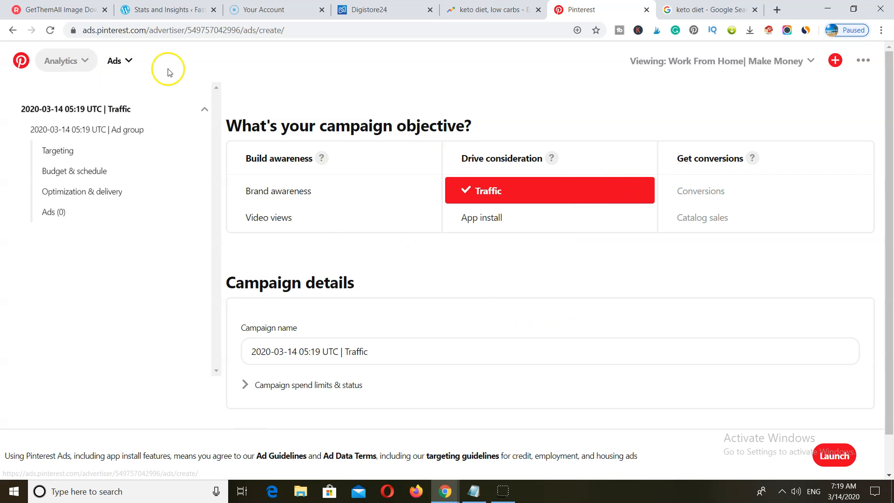
scroll(499, 359, down, 1)
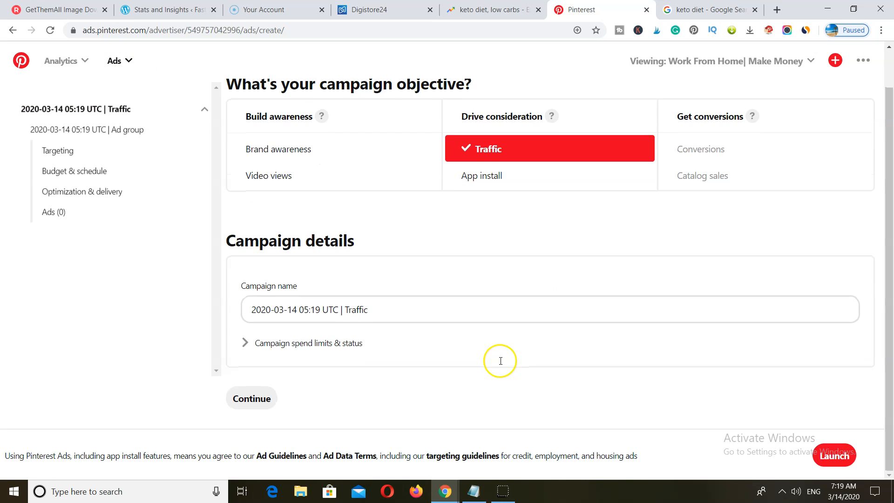
click(249, 398)
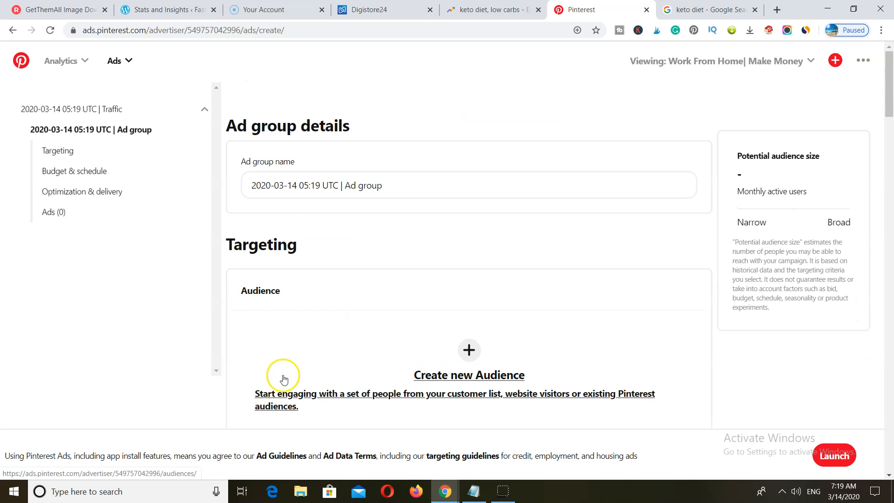
- Search related keywords for 'low carbs' in the ad group targeting
scroll(283, 378, down, 5)
scroll(365, 340, down, 2)
scroll(301, 362, down, 5)
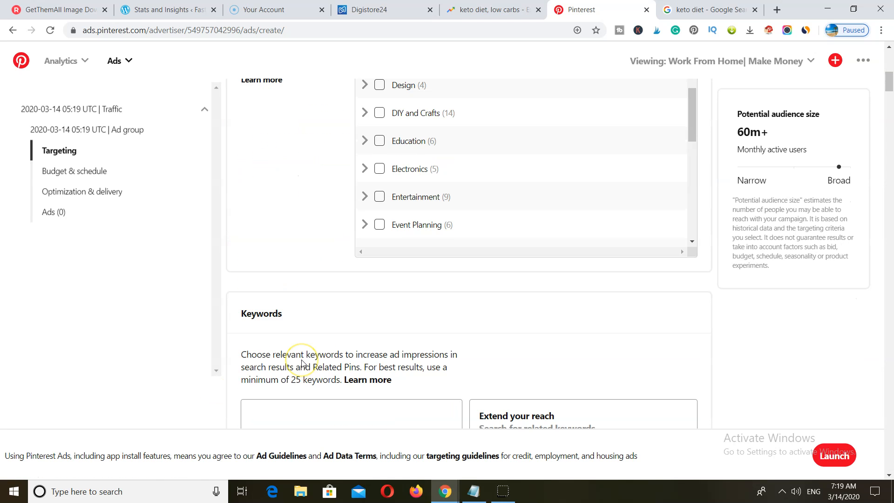
scroll(302, 362, down, 5)
scroll(309, 159, up, 3)
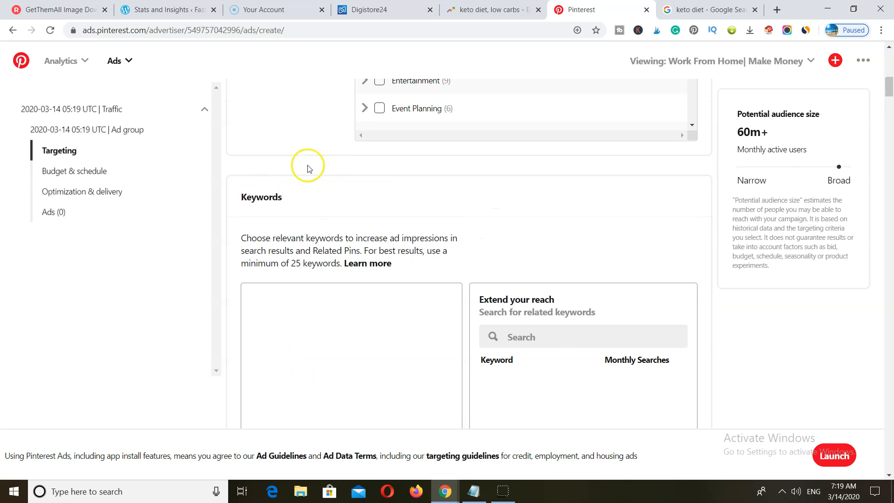
scroll(325, 215, down, 1)
click(533, 280)
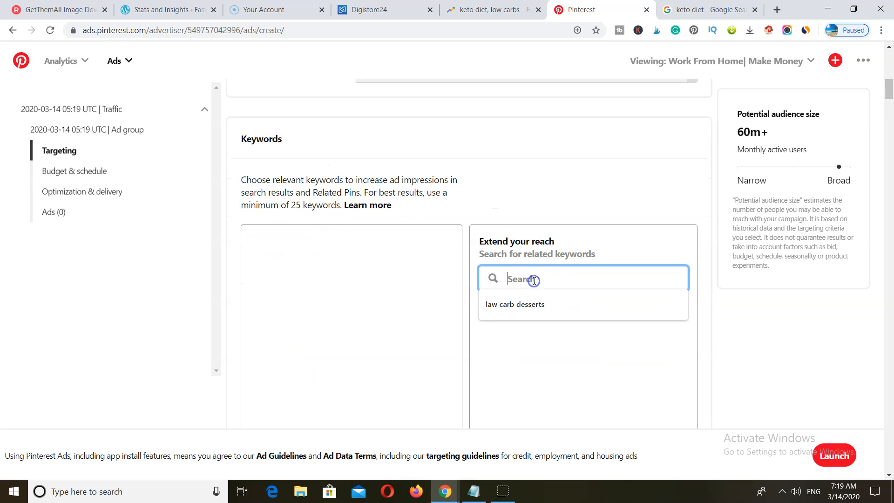
text(low)
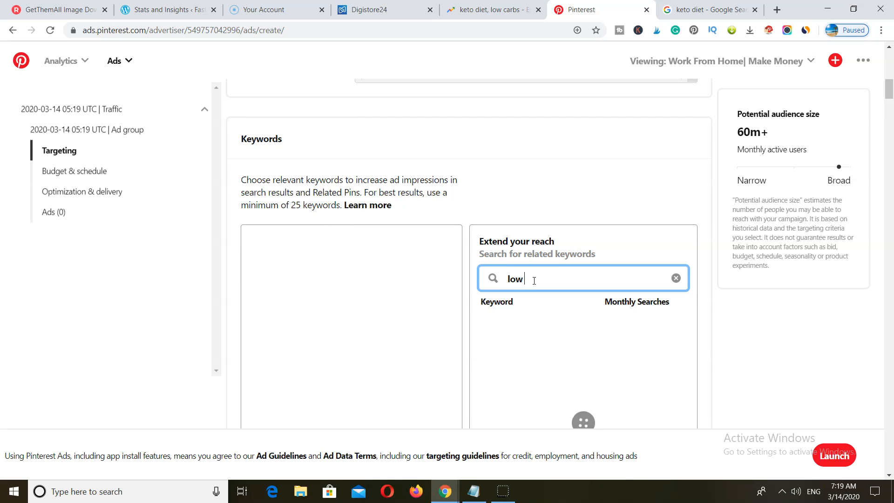
text( carbs)
scroll(581, 314, down, 4)
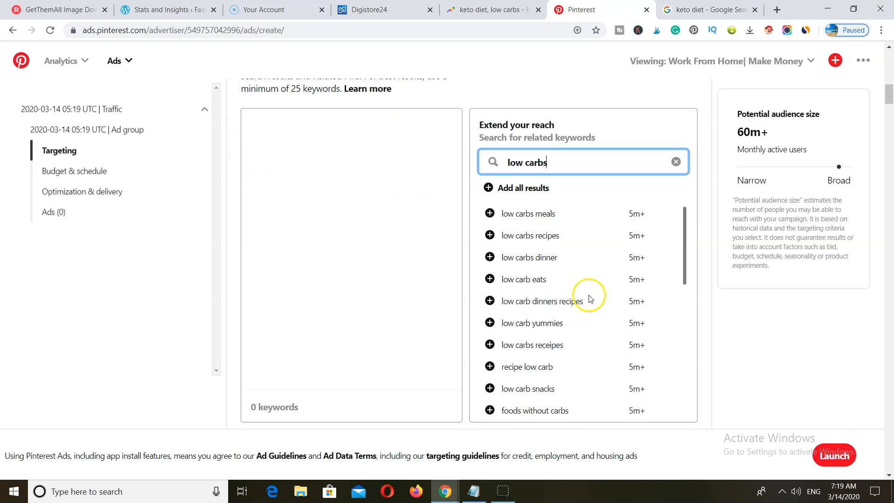
scroll(642, 310, up, 2)
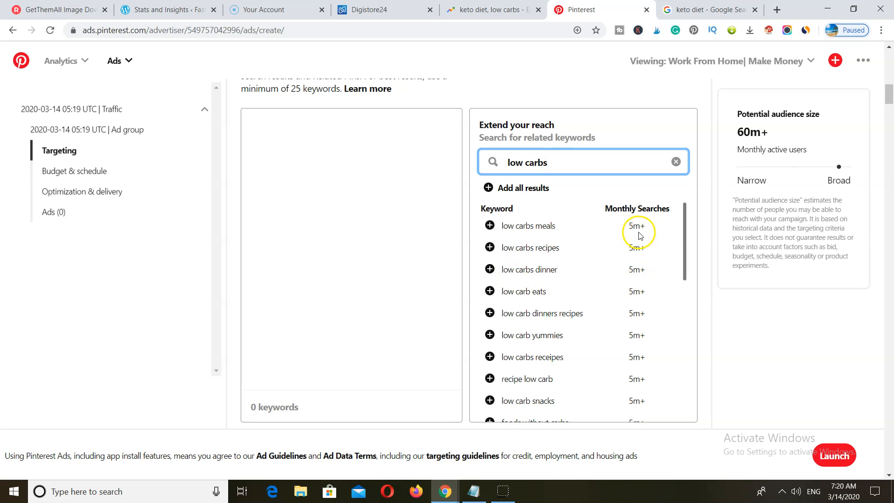
drag(684, 226, 686, 375)
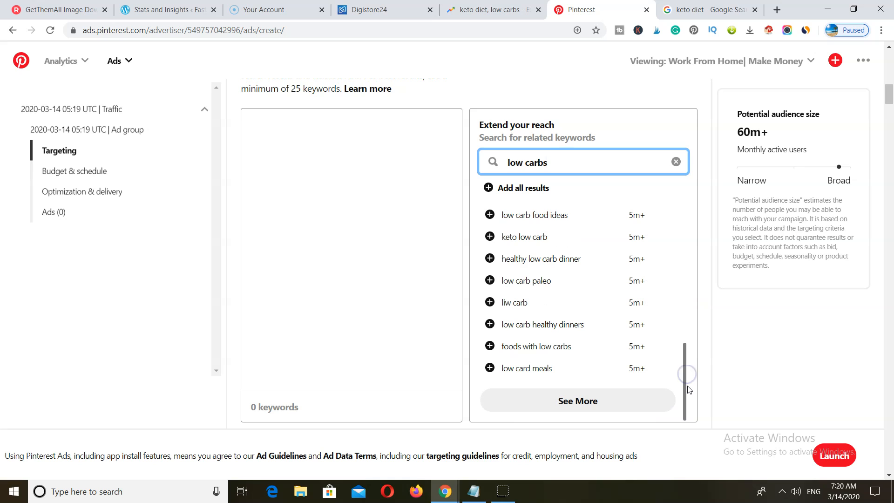
scroll(688, 389, up, 1)
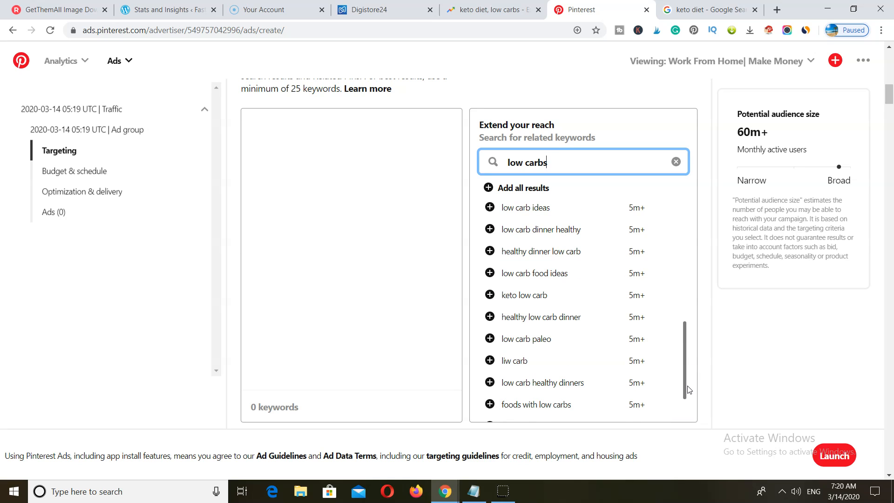
scroll(689, 389, up, 1)
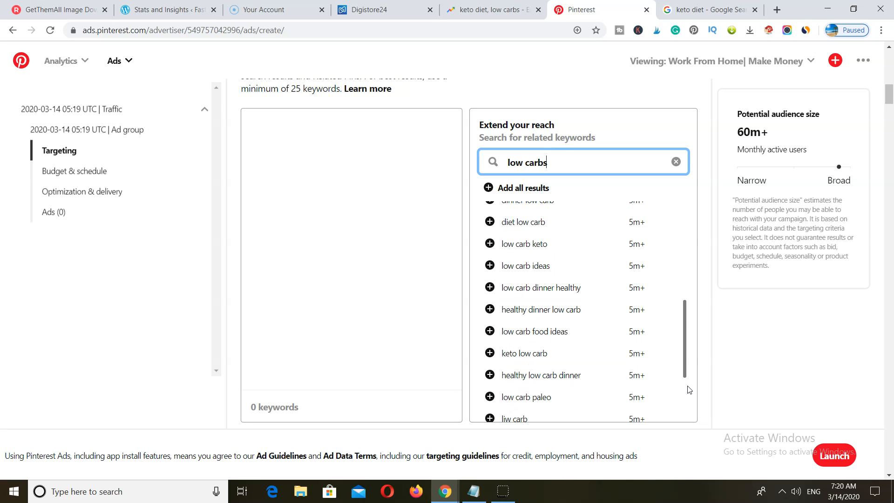
scroll(687, 389, up, 5)
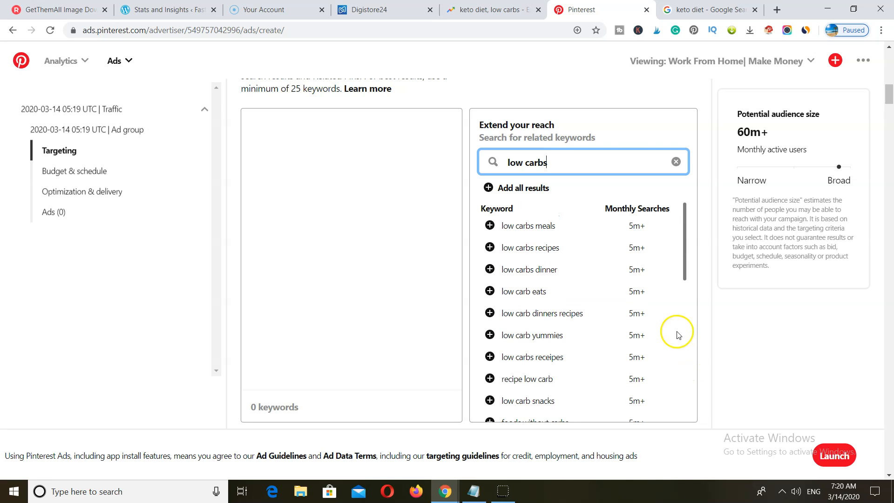
- Add low carbs dinner, recipes, meals, eats, receipes, snacks, foods and ideas as keywords
click(489, 269)
click(490, 247)
click(490, 226)
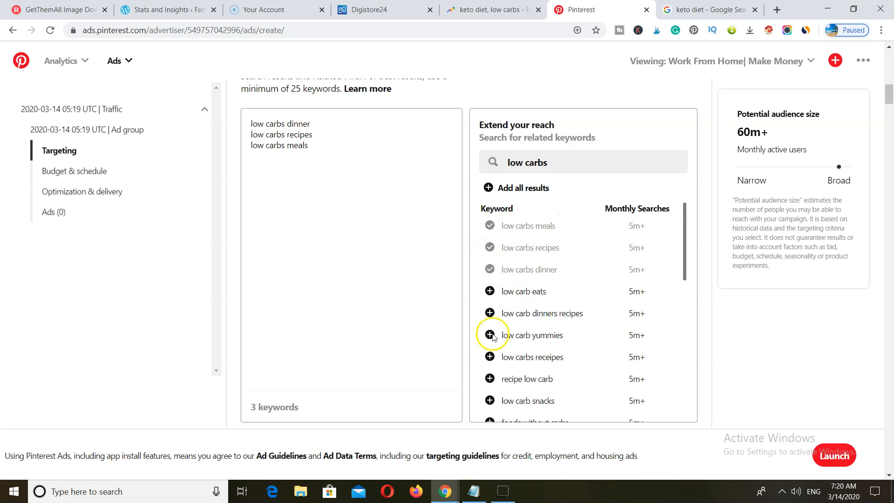
click(489, 291)
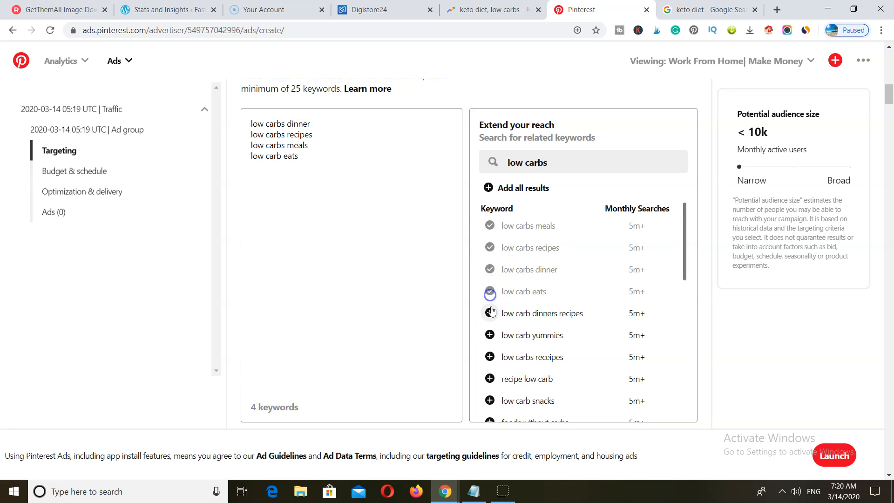
click(488, 357)
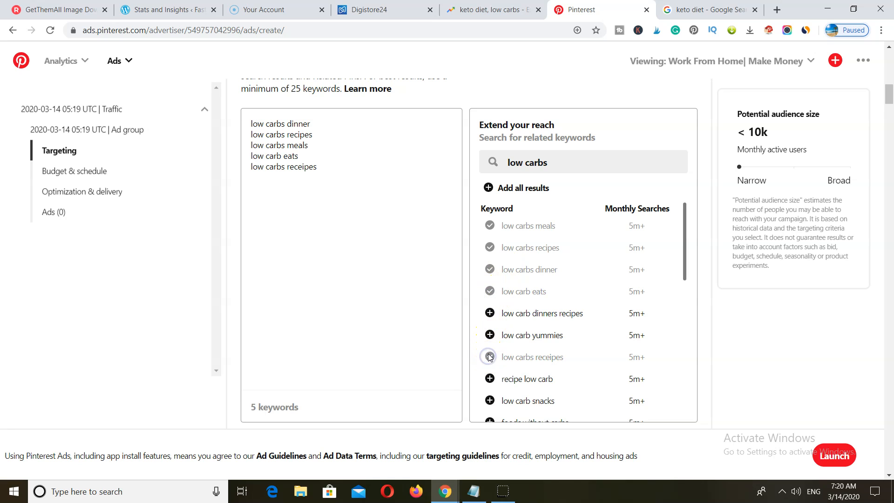
scroll(490, 358, down, 3)
click(490, 285)
click(489, 328)
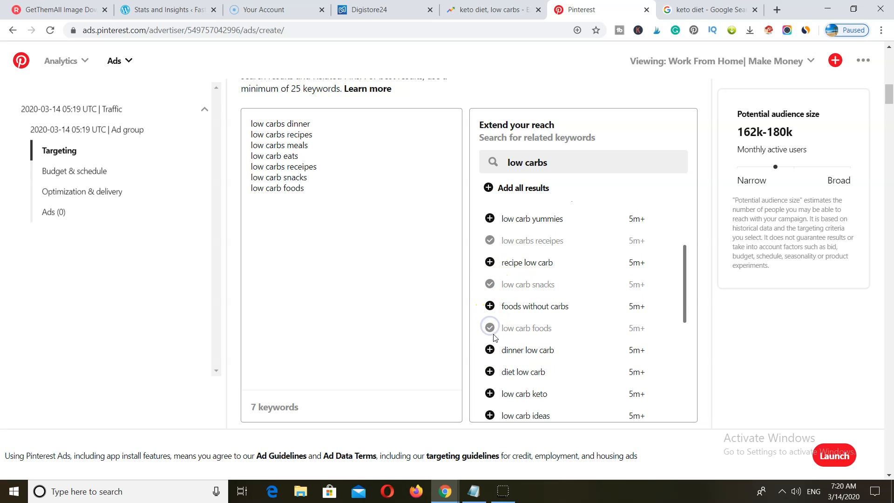
scroll(495, 337, down, 3)
click(490, 255)
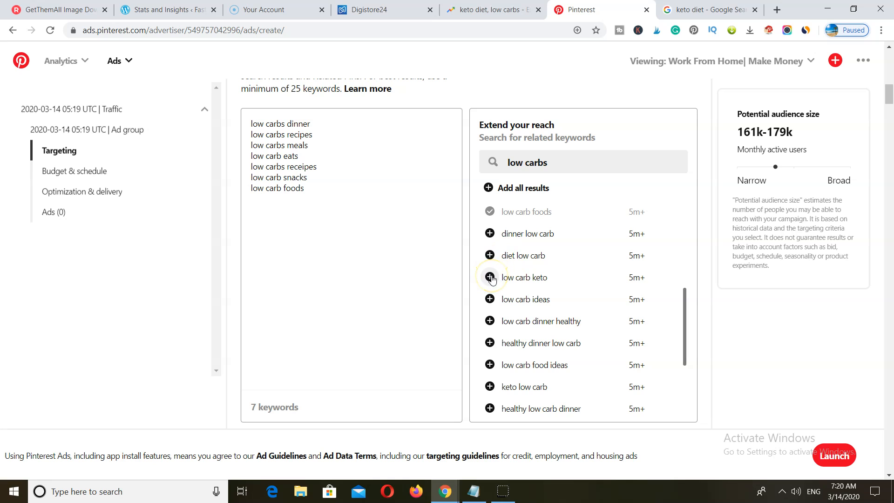
click(491, 300)
scroll(496, 301, down, 3)
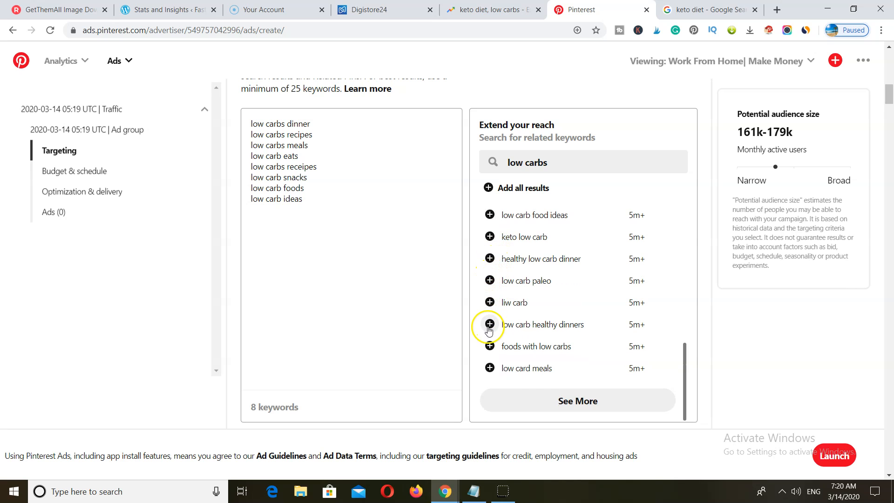
- Load more suggestions and add keto dinner, low carb veggie, low carb stuff and low carb cooking
click(573, 402)
scroll(616, 225, down, 6)
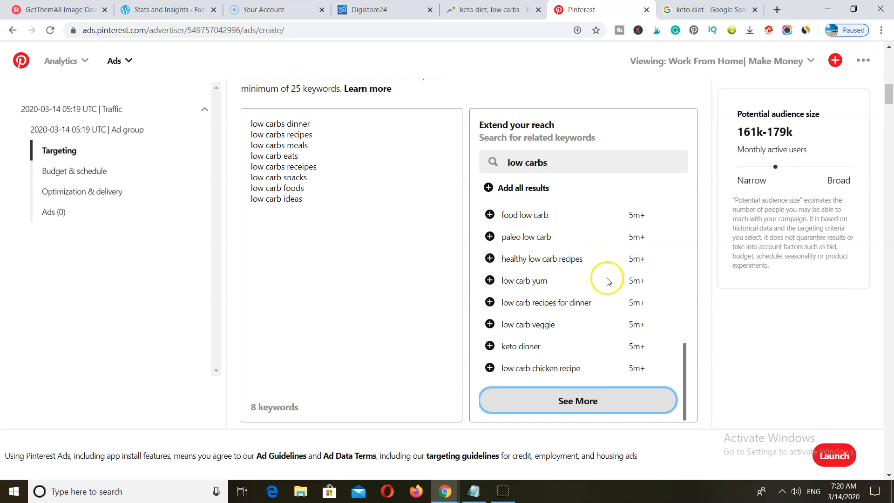
click(489, 346)
click(489, 325)
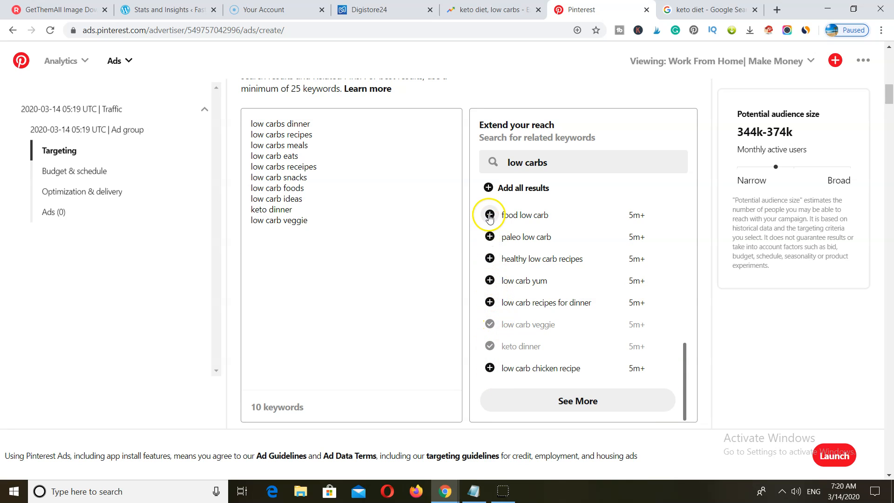
scroll(585, 319, up, 3)
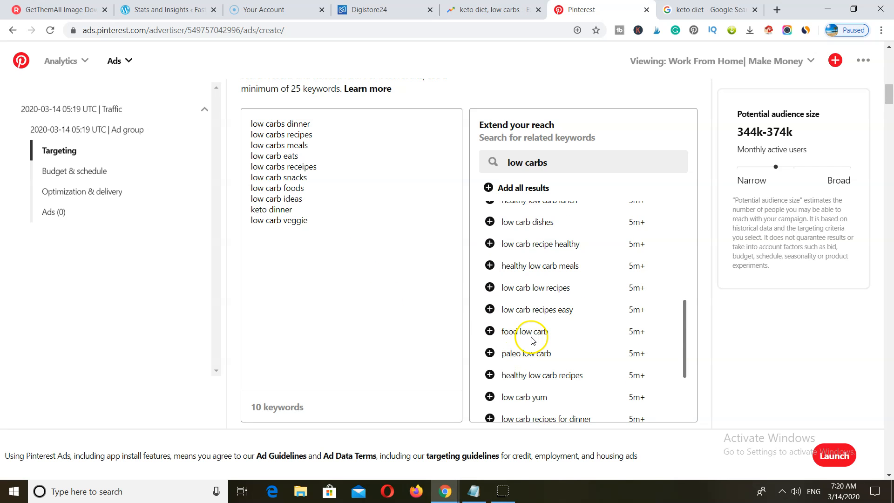
scroll(530, 342, up, 3)
scroll(536, 341, up, 3)
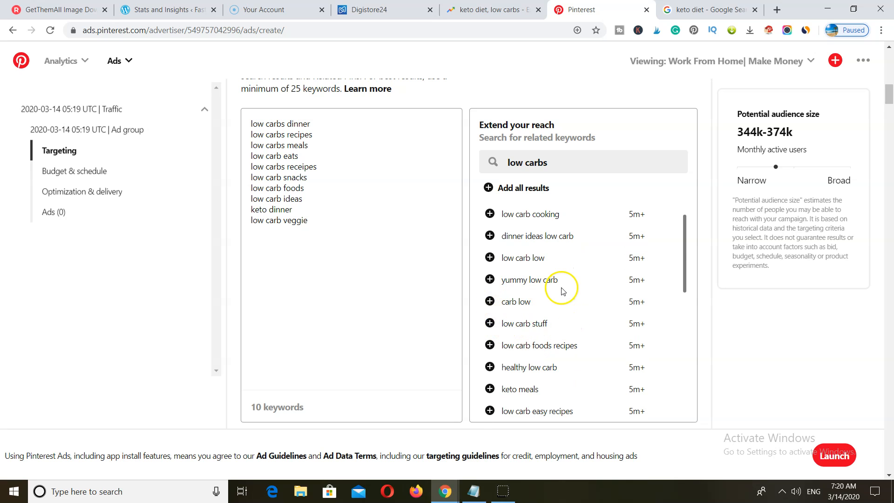
scroll(562, 290, up, 1)
click(490, 356)
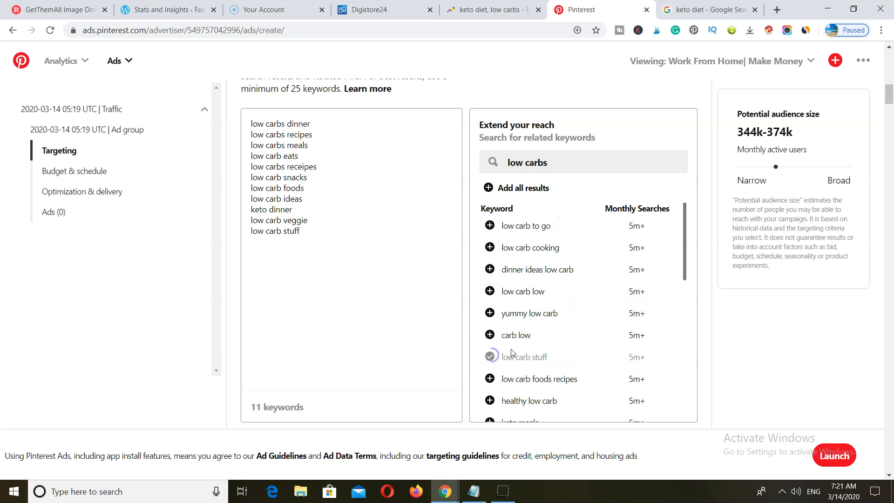
scroll(527, 284, up, 1)
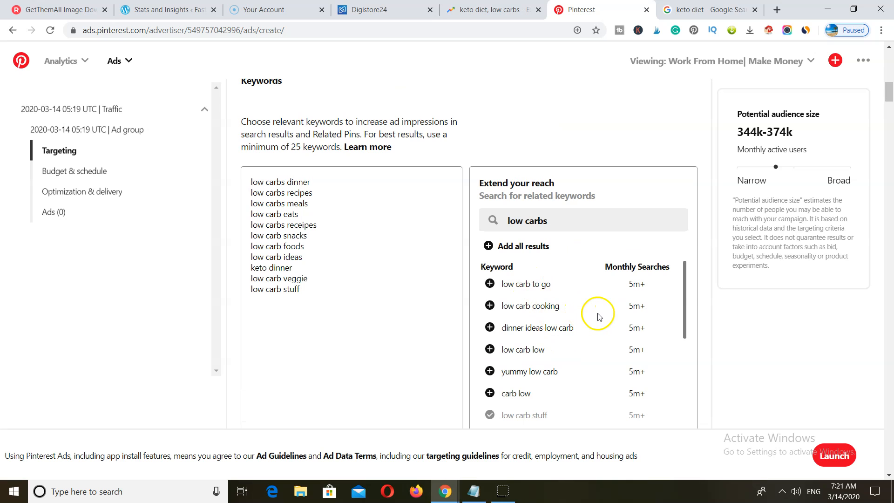
scroll(687, 270, down, 2)
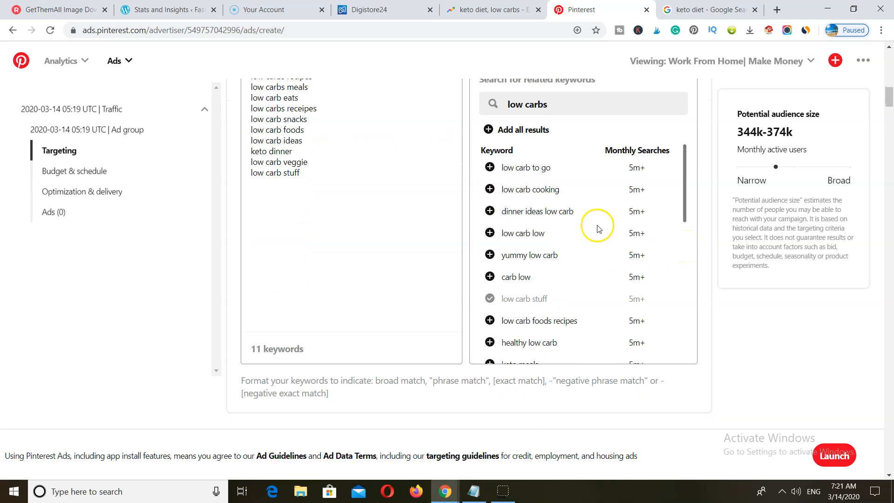
click(490, 189)
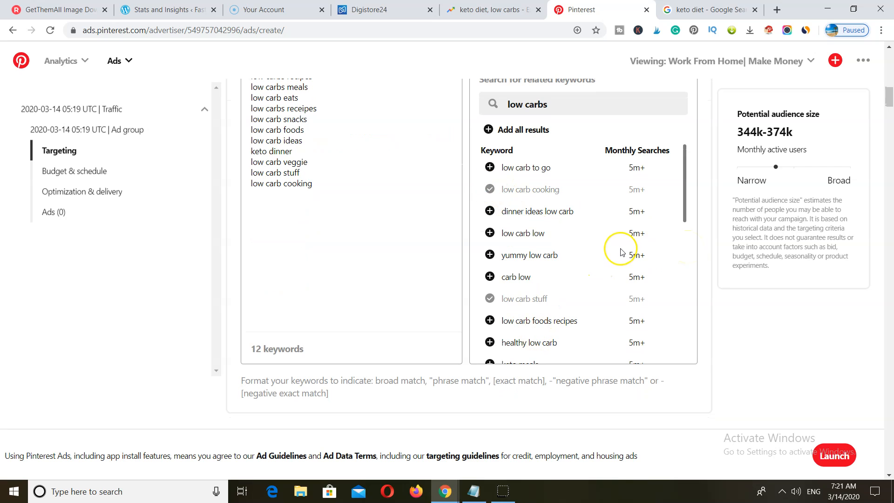
scroll(621, 253, down, 7)
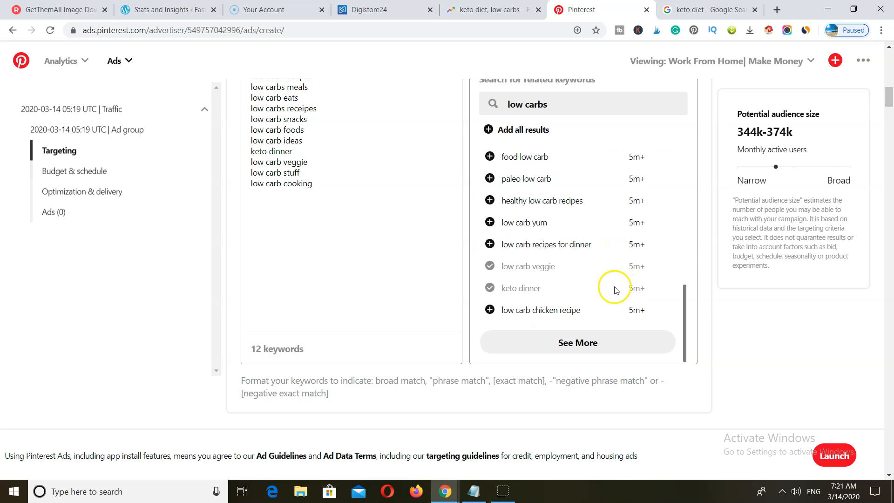
- Load more suggestions and add low carb salad and low carb fruits
click(598, 347)
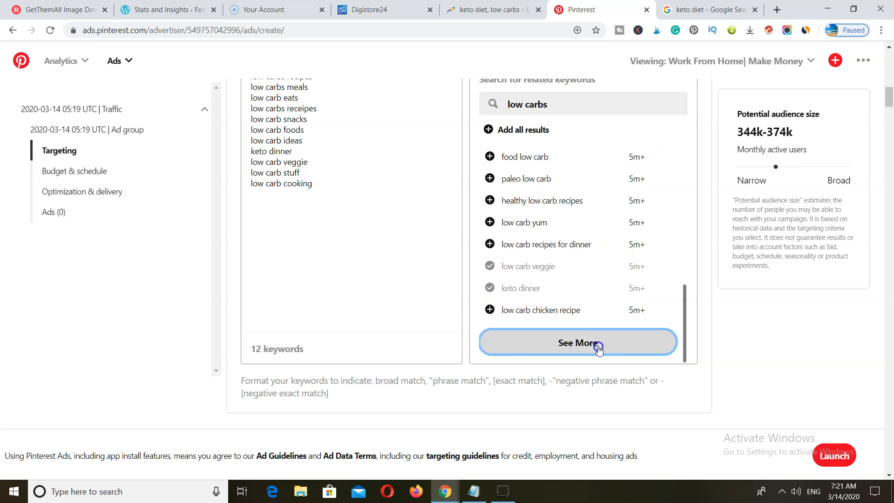
scroll(614, 287, down, 5)
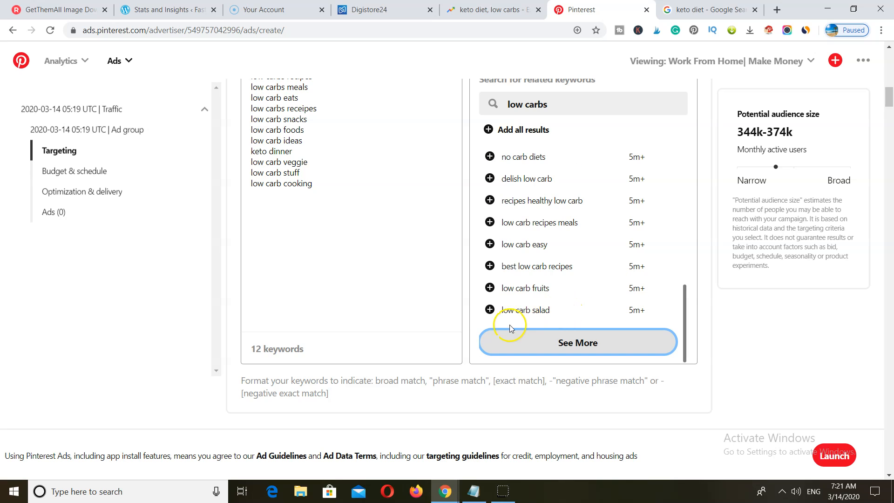
click(489, 309)
click(489, 288)
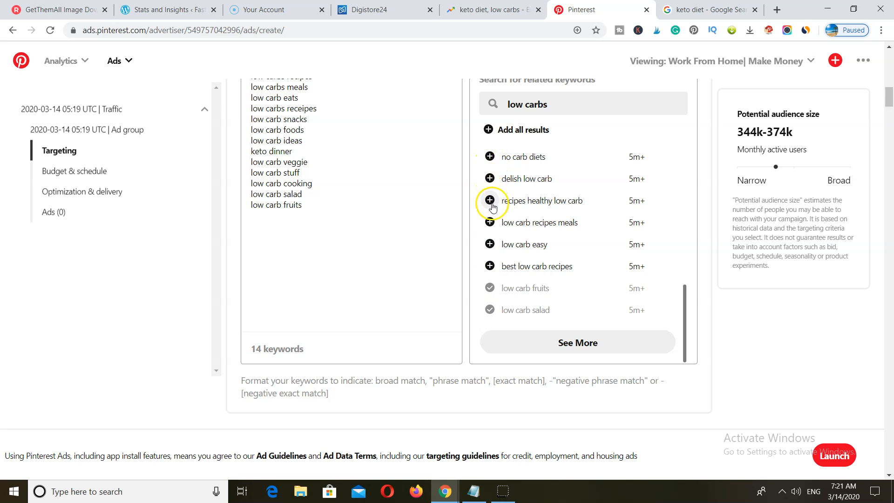
scroll(334, 273, up, 2)
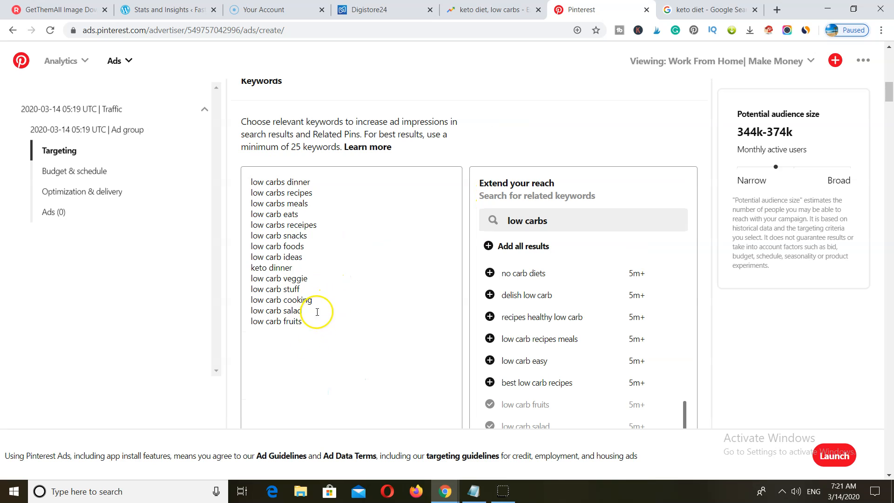
- Copy the 14 keywords into a new Notepad note, then minimize it
drag(308, 333, 246, 173)
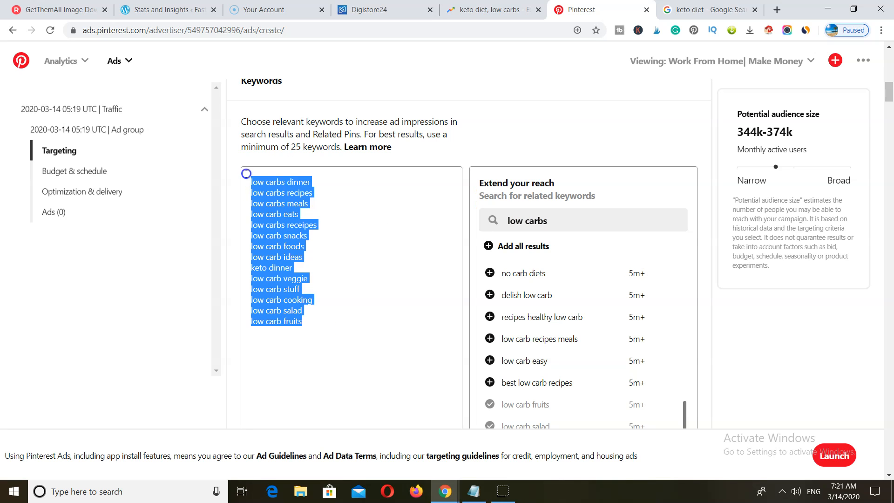
right_click(281, 199)
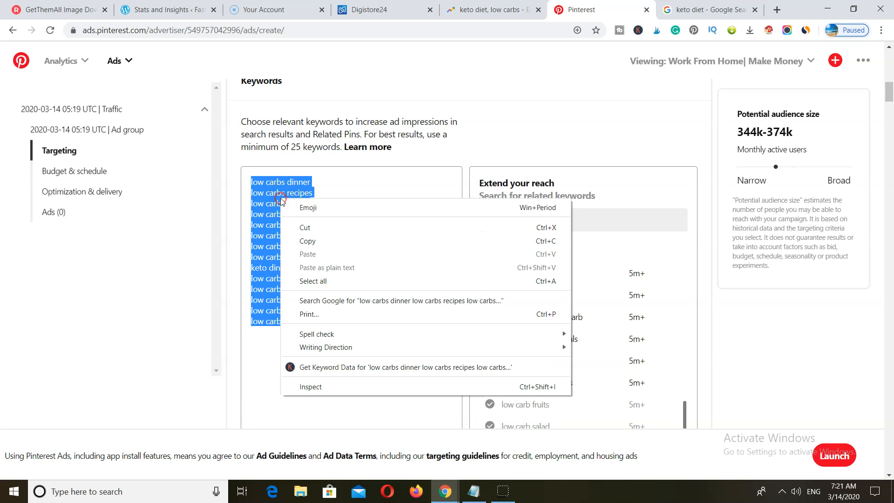
click(307, 241)
click(473, 491)
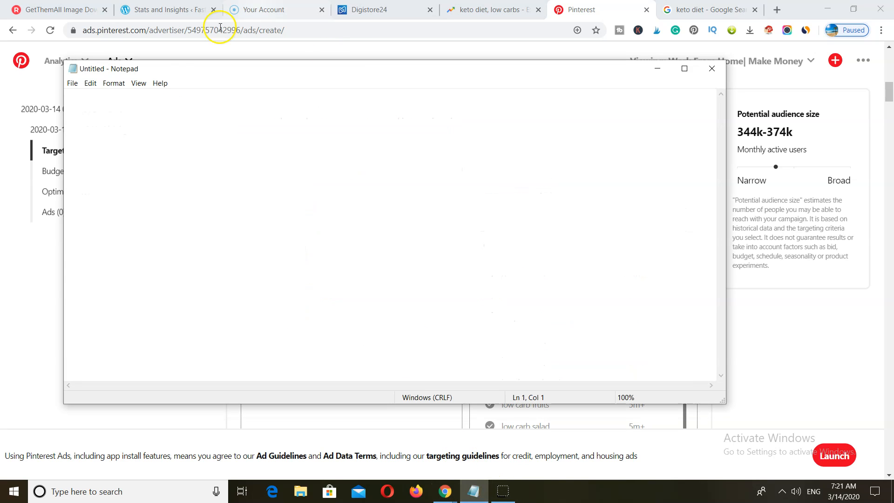
right_click(89, 104)
click(114, 149)
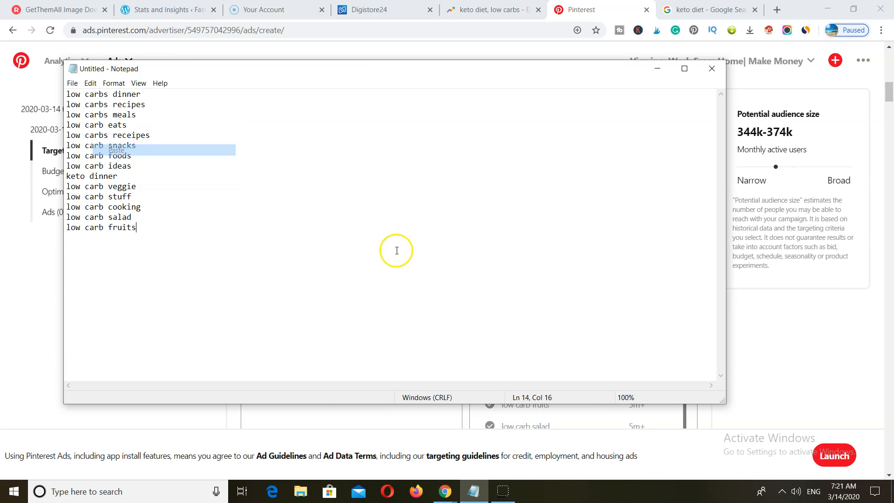
click(656, 68)
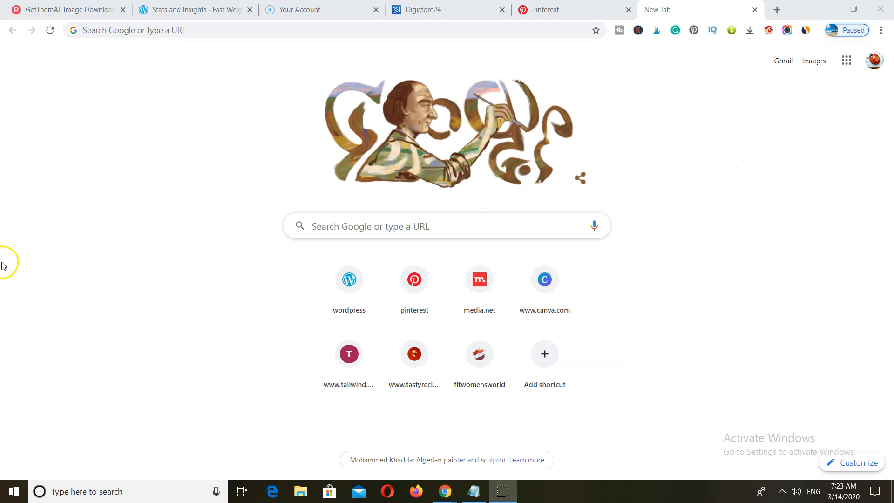
- Search 'create new gmail' and start a Google account sign-up from the Gmail Help article
click(341, 228)
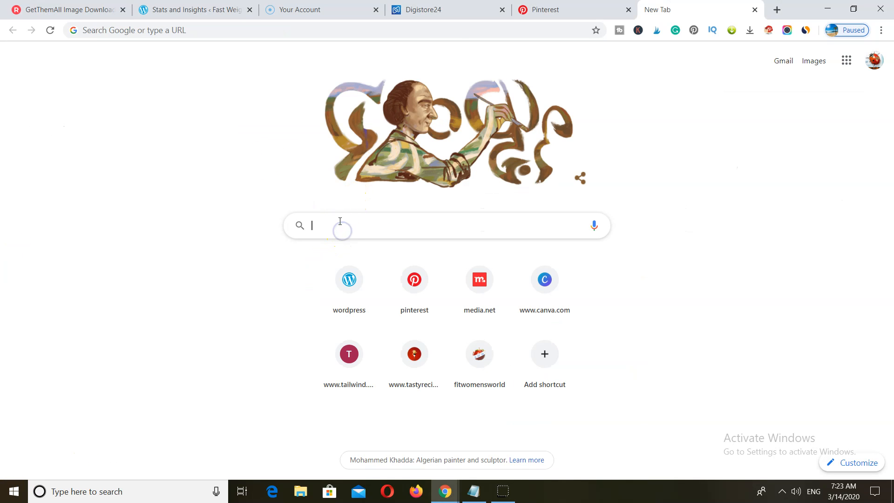
text(cre)
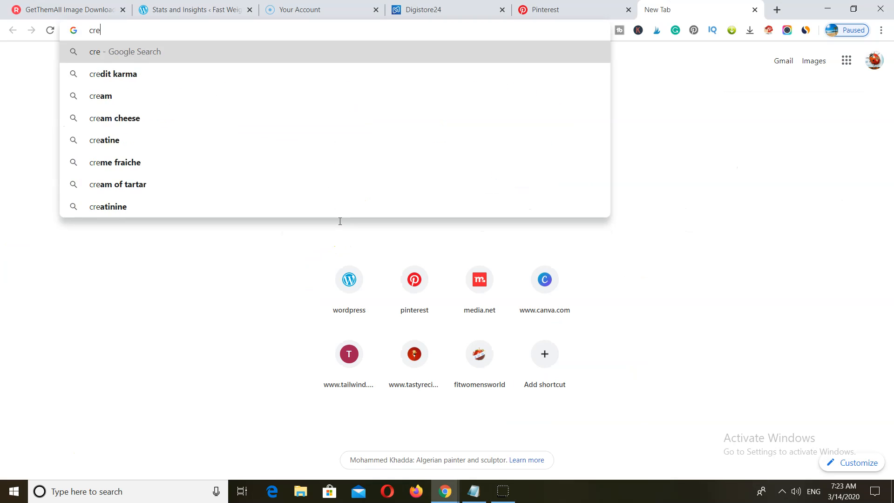
text(ate n)
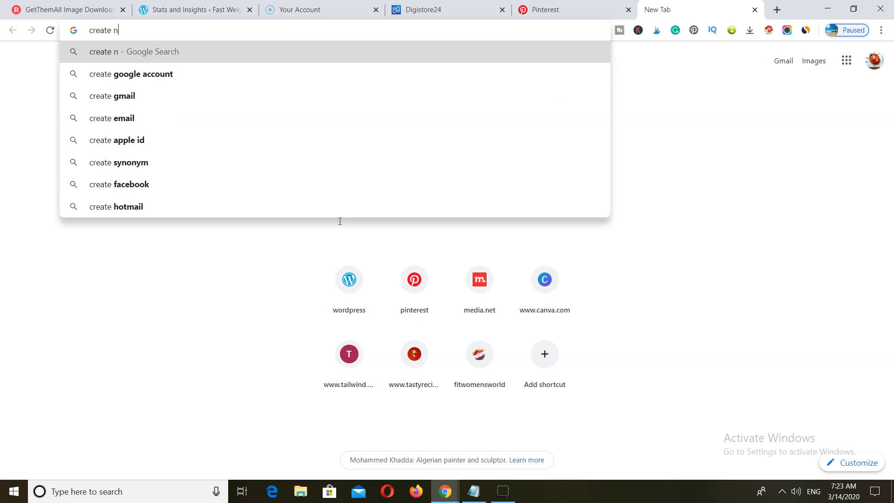
text(ew gmail)
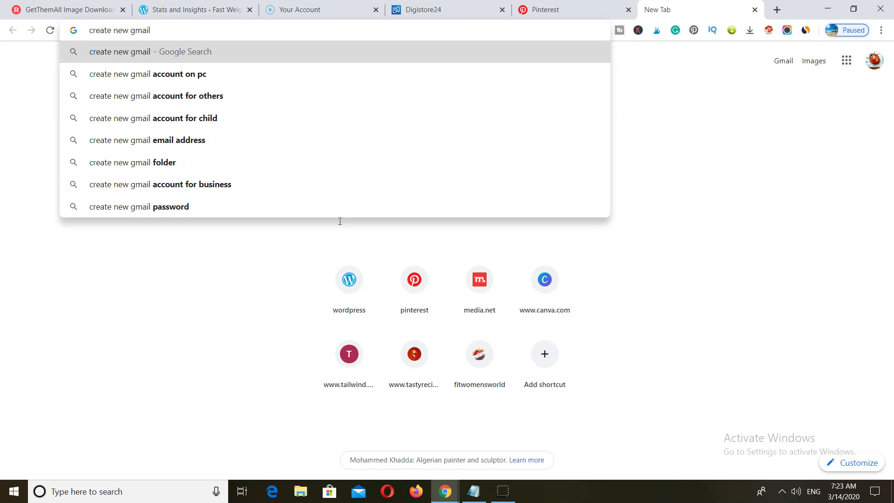
key(Return)
click(174, 166)
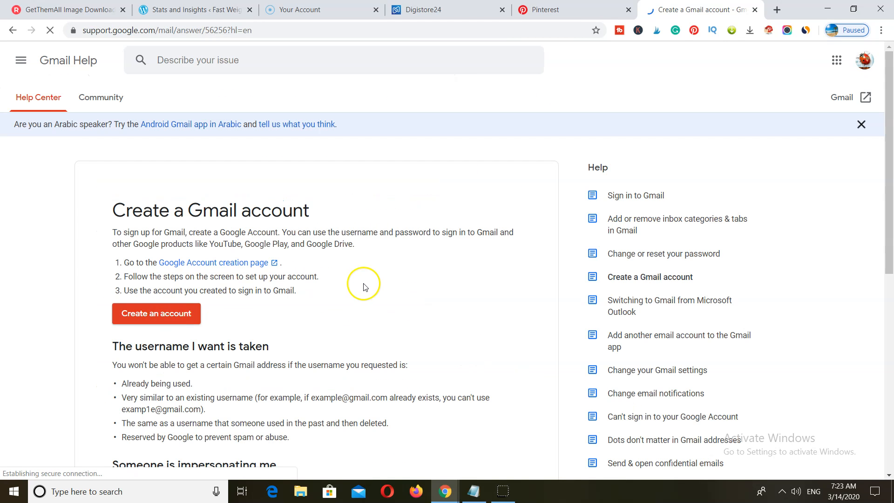
click(151, 258)
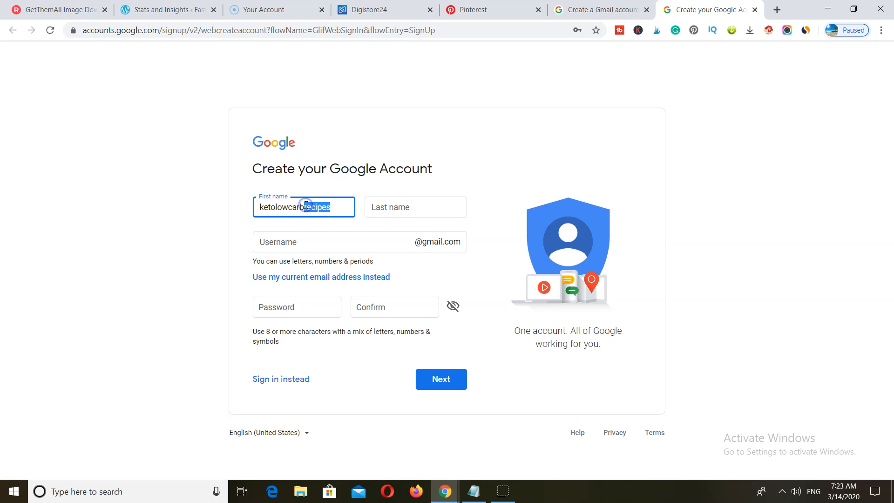
- Fix the typos in the last name and username, enter and confirm the password, and submit
click(404, 213)
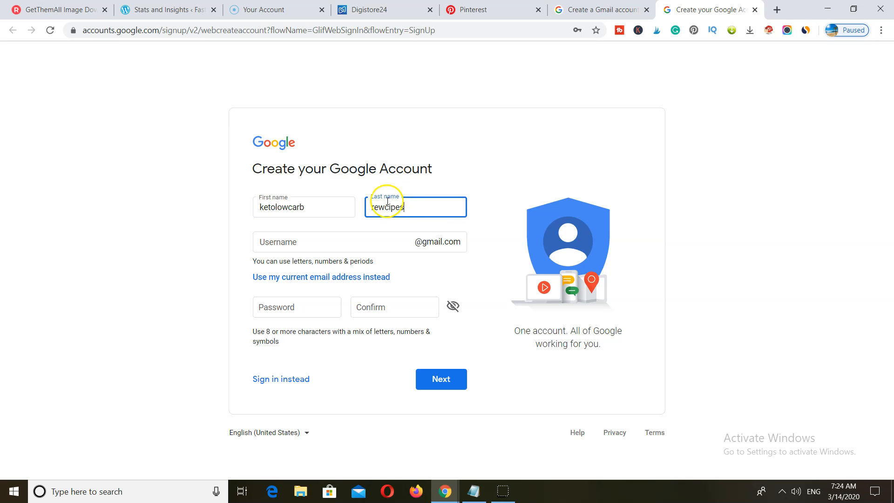
click(386, 193)
key(BackSpace)
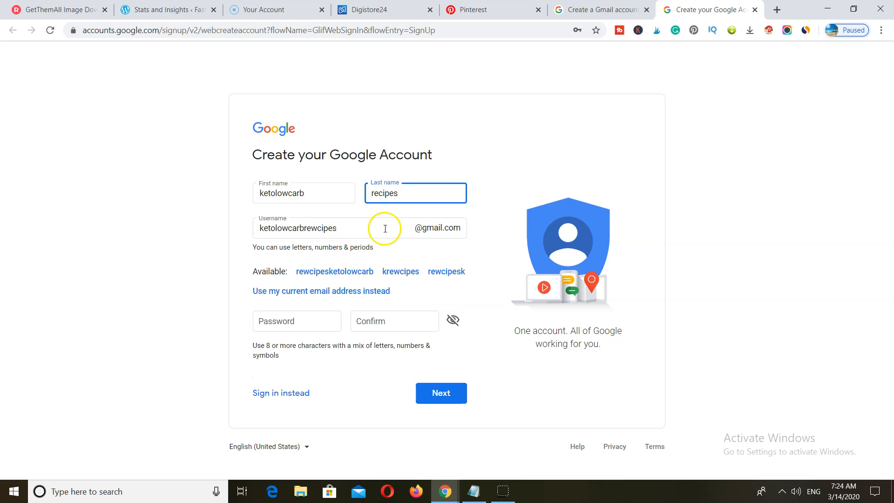
click(317, 228)
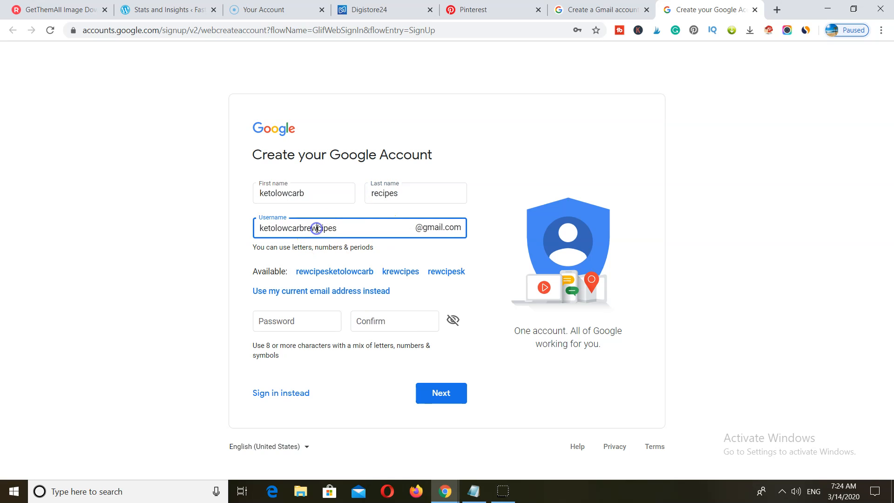
key(BackSpace)
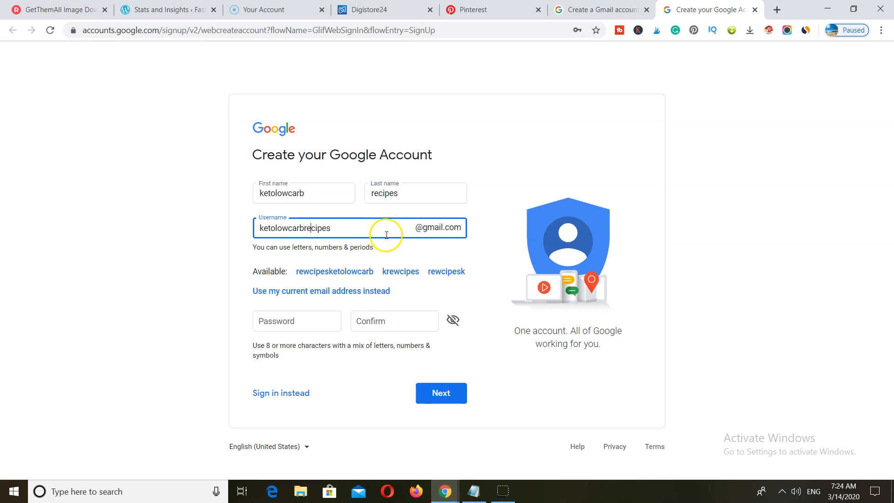
click(310, 319)
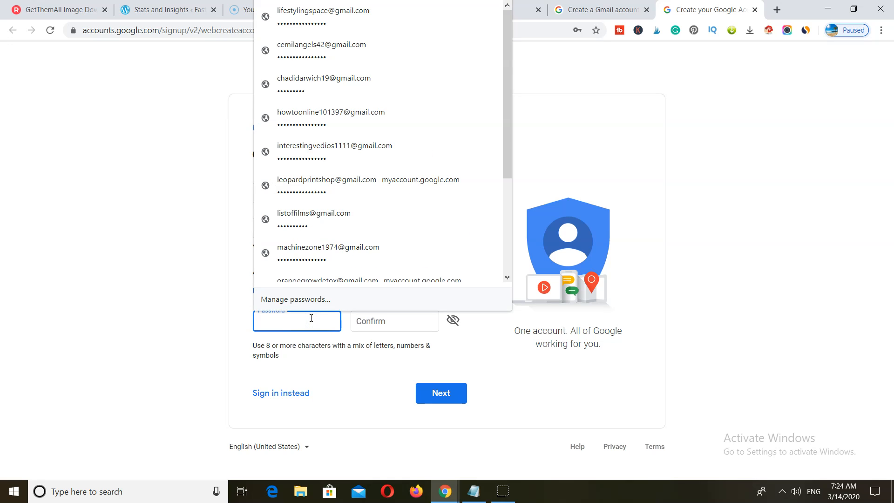
text(ket)
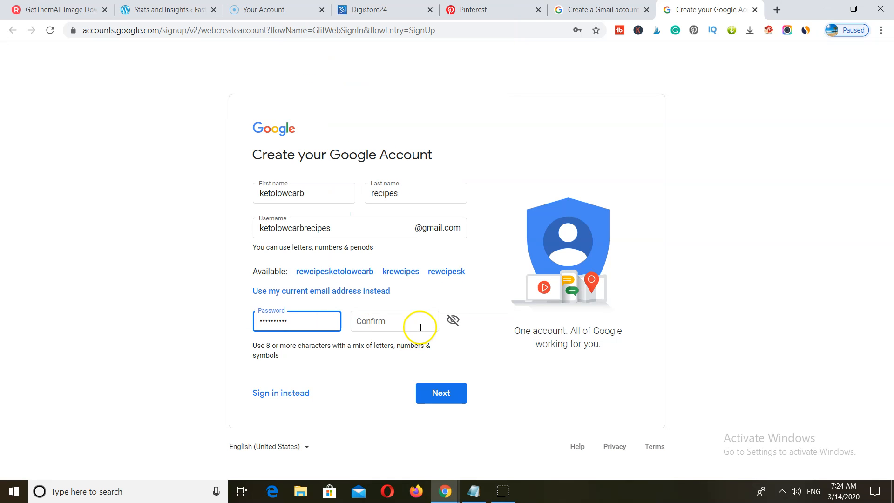
click(400, 324)
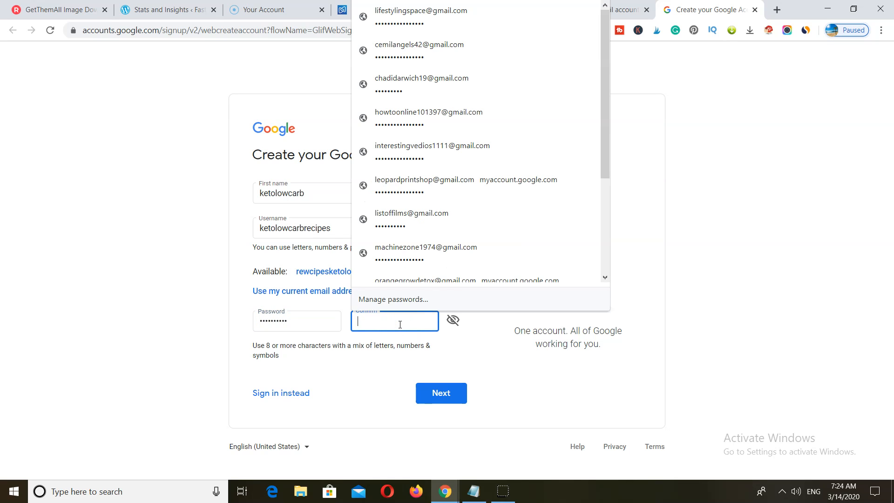
text(keto)
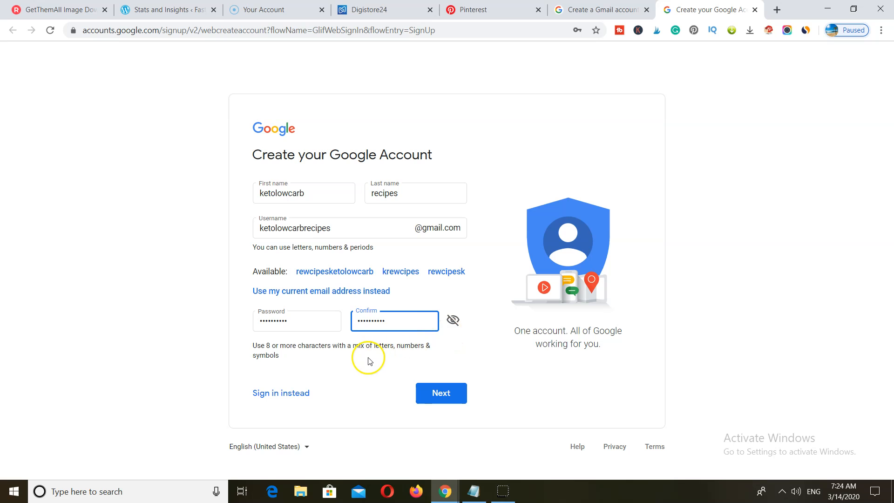
click(421, 394)
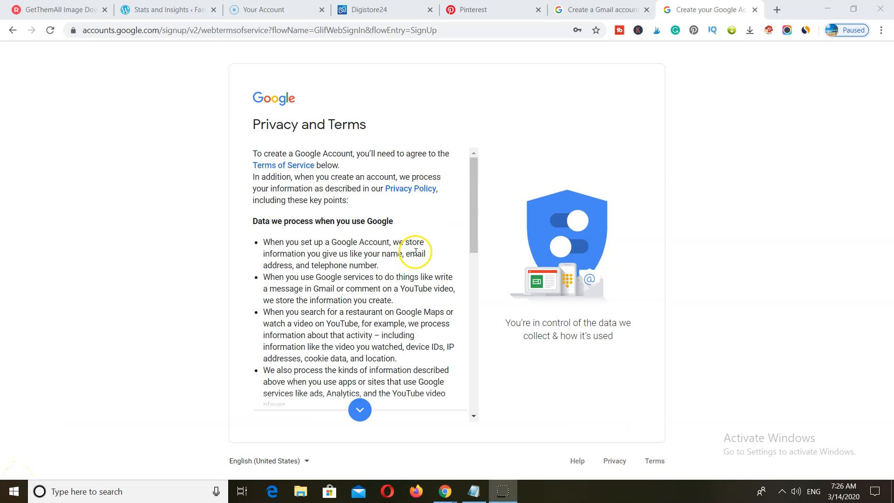
- Accept Google's Privacy and Terms, then open Blogger from the Google apps grid
scroll(409, 250, down, 10)
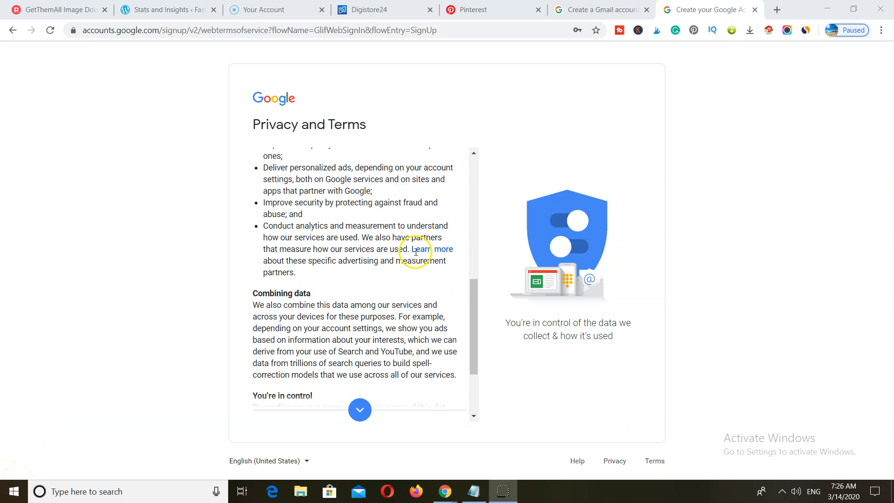
click(435, 406)
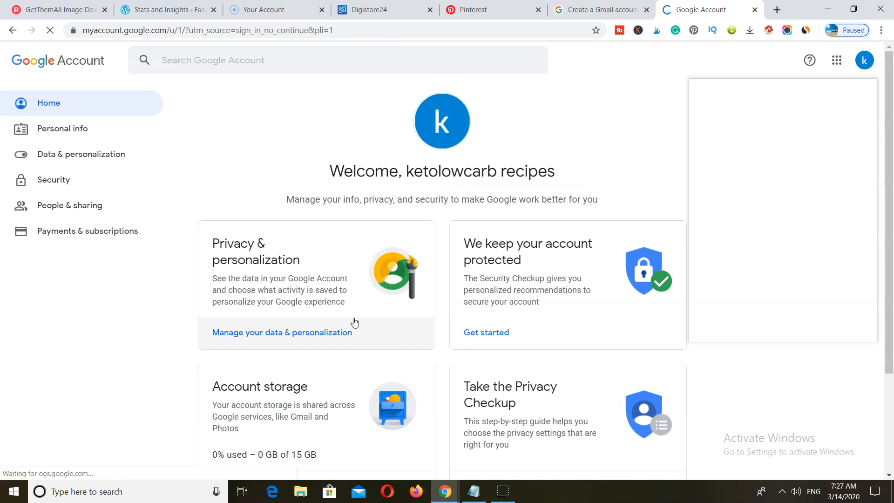
click(837, 60)
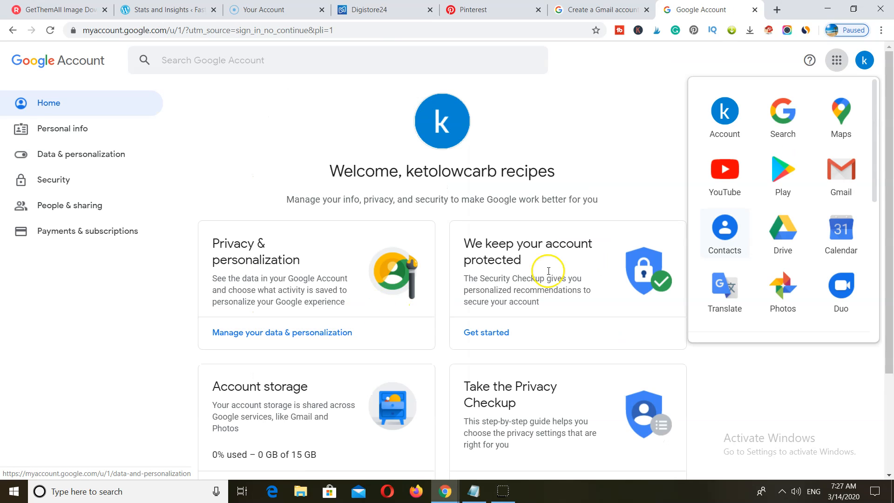
click(836, 60)
click(837, 60)
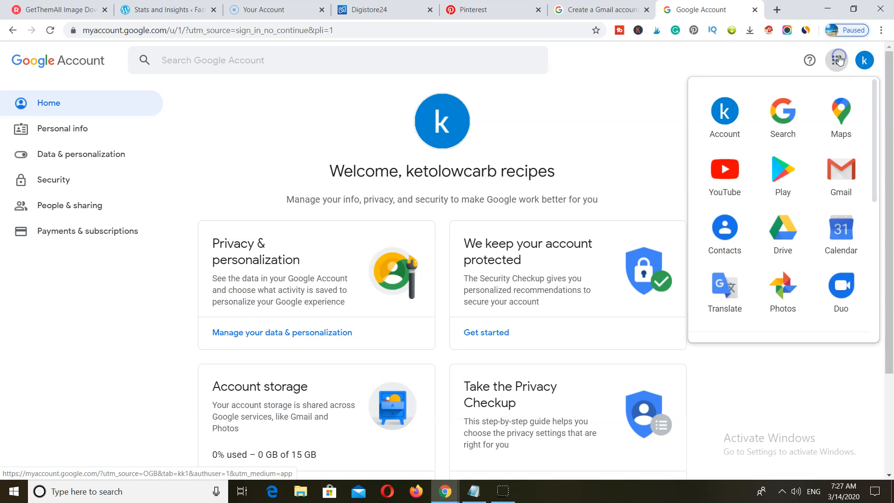
scroll(813, 156, down, 5)
click(725, 139)
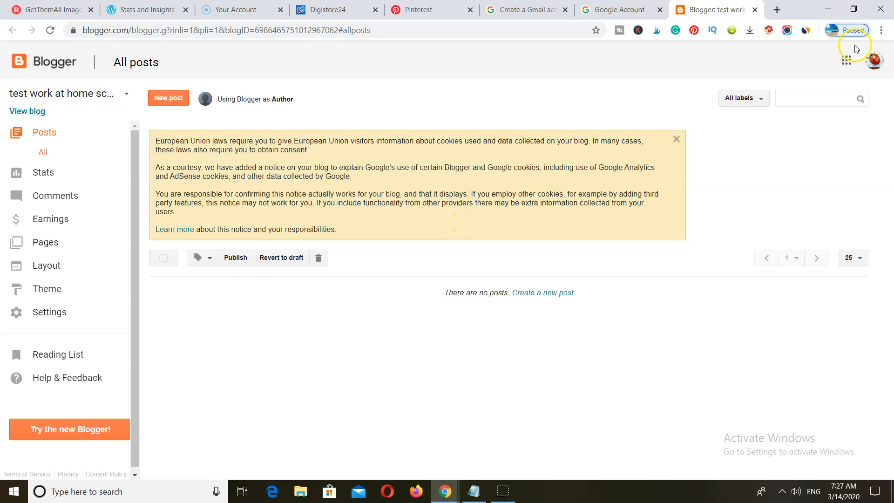
- Switch Blogger to the keto recipes Google account and close the old test blog tab
click(874, 65)
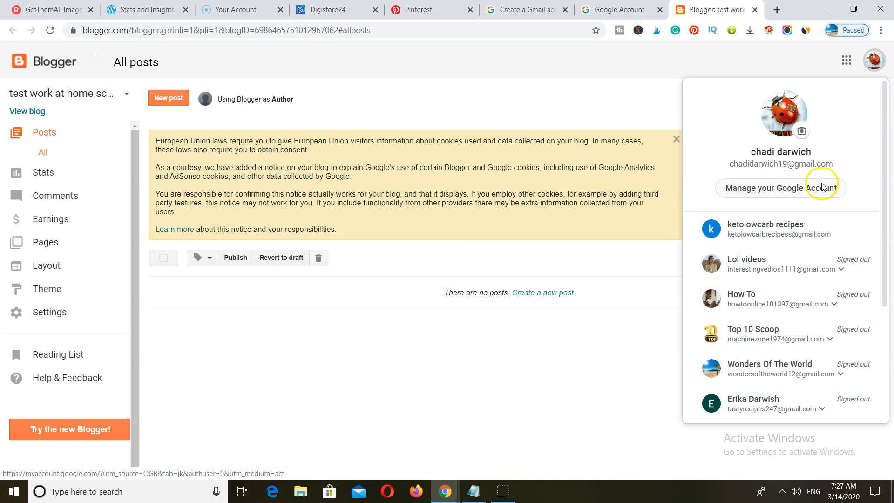
click(787, 224)
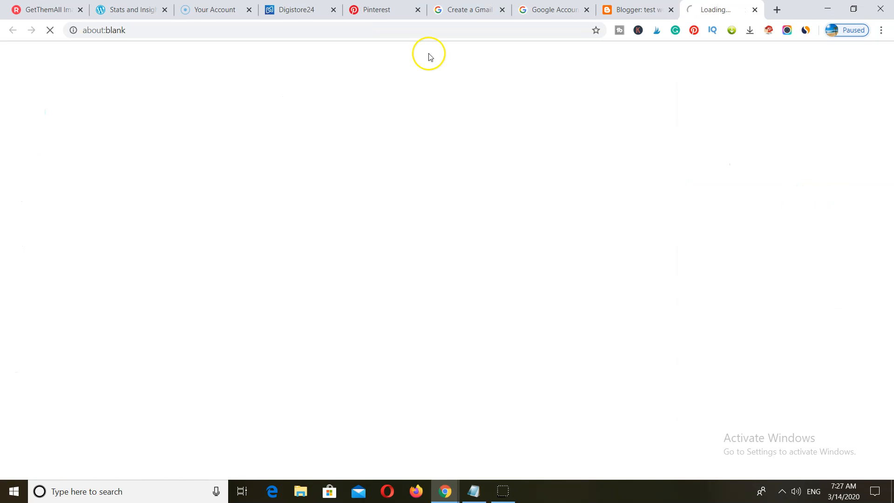
click(671, 10)
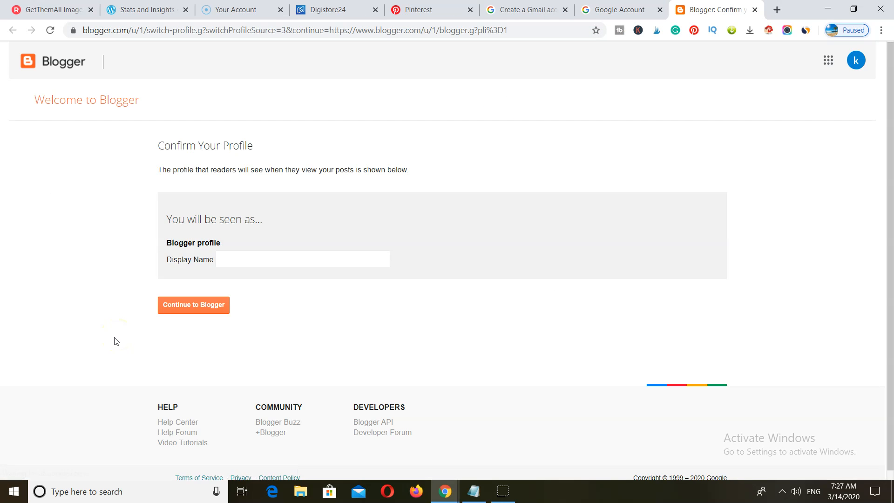
- Set the profile display name to Keto Low Carb Recipes and begin a new blog
click(241, 258)
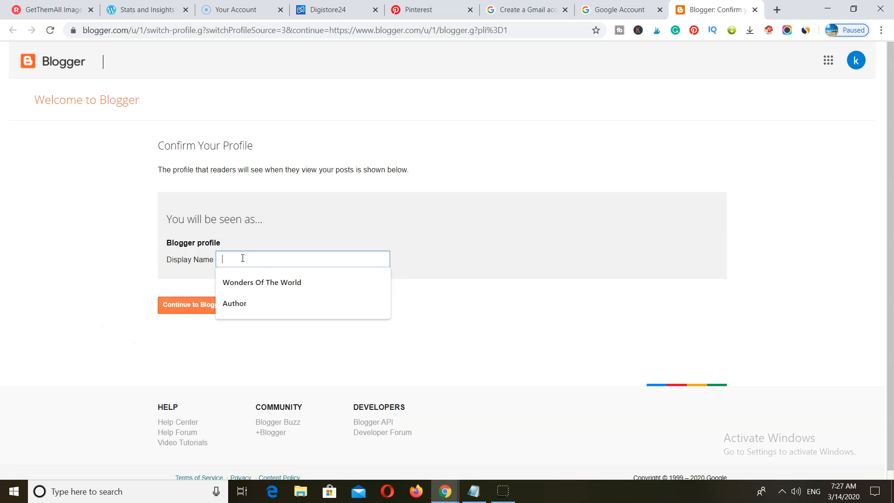
text(Keto Low Carb Recipes)
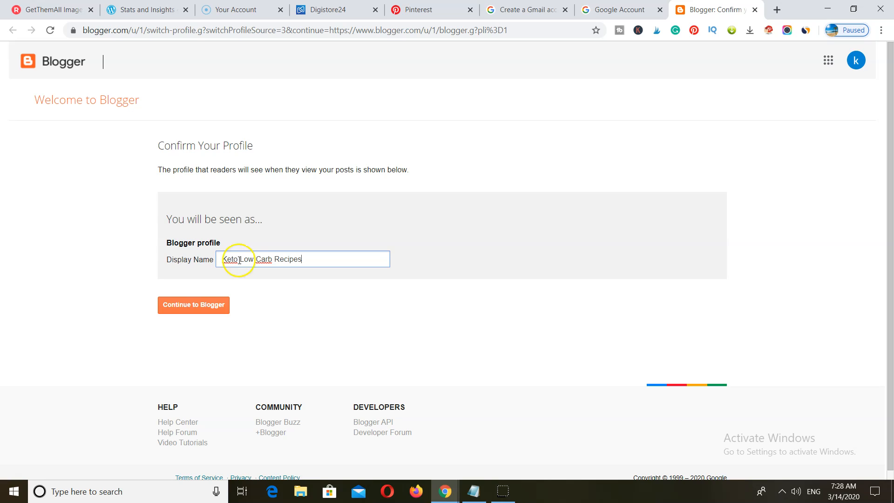
click(192, 305)
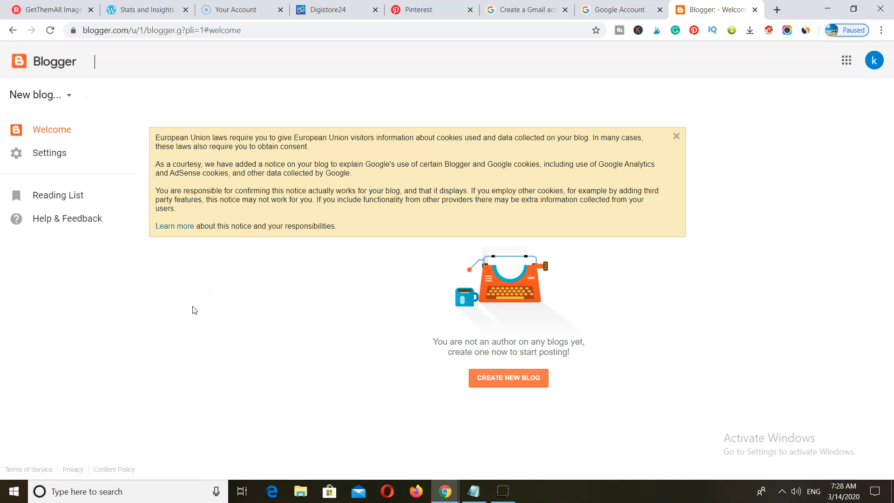
click(509, 377)
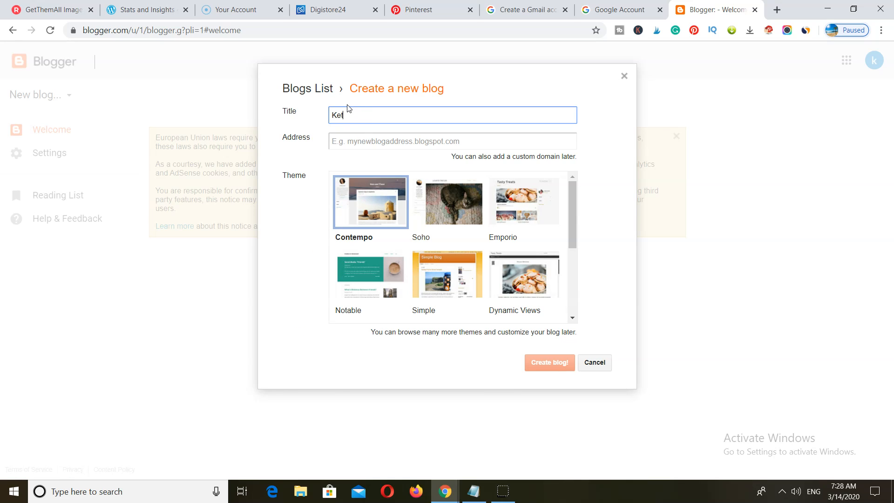
- Title the blog 'Keto Low Carb Recipes' at ketolowcarbrecipes.blogspot.com and create it with Contempo
text(Keto Low Carb Recipes)
click(343, 144)
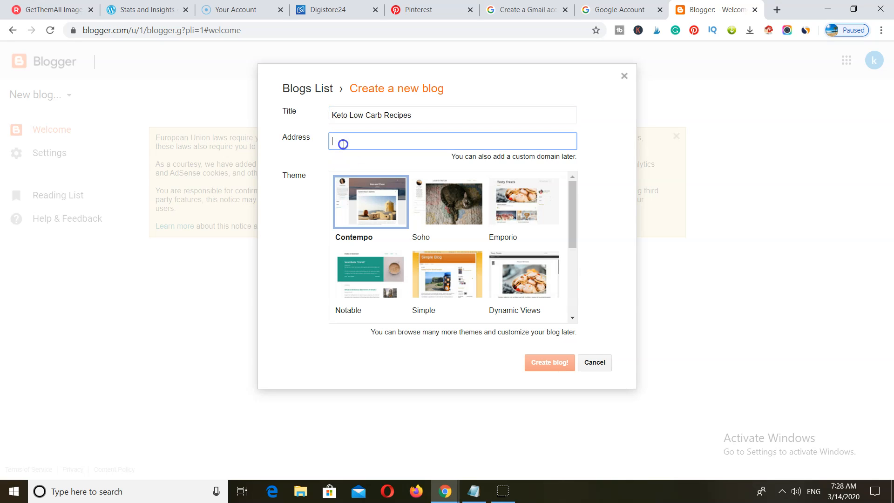
text(ket)
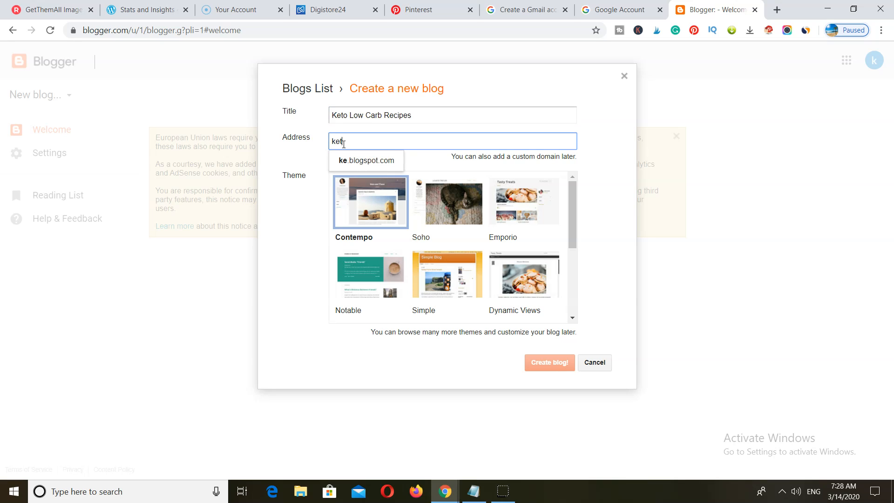
text(olowca)
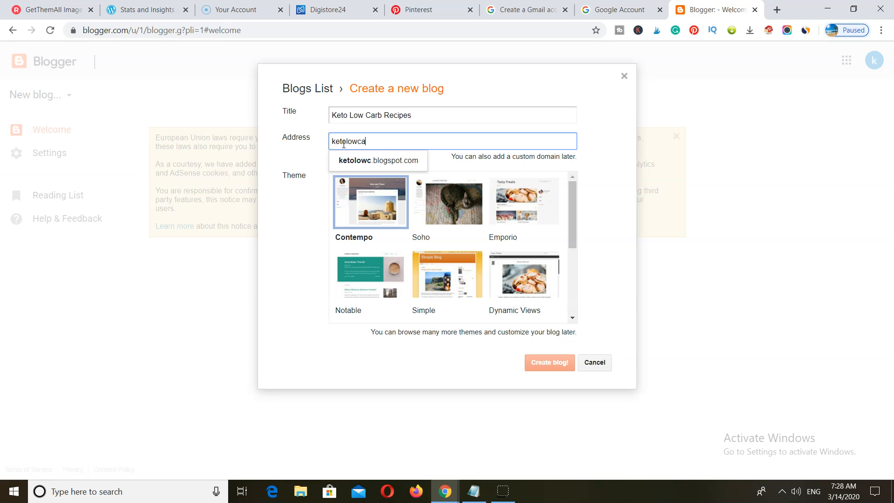
text(rbrecipes)
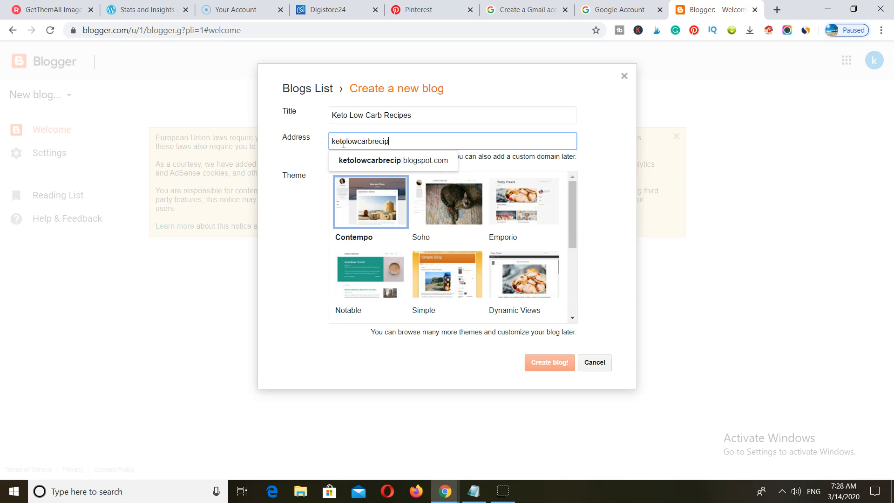
click(358, 161)
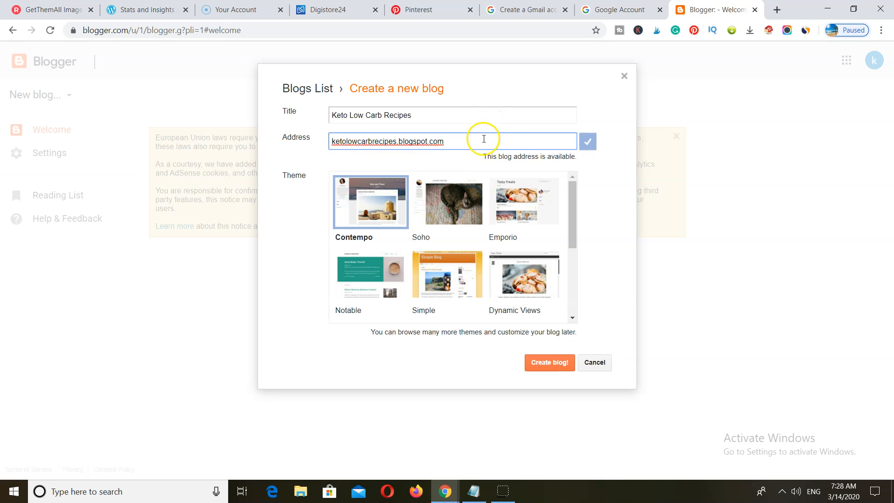
click(365, 208)
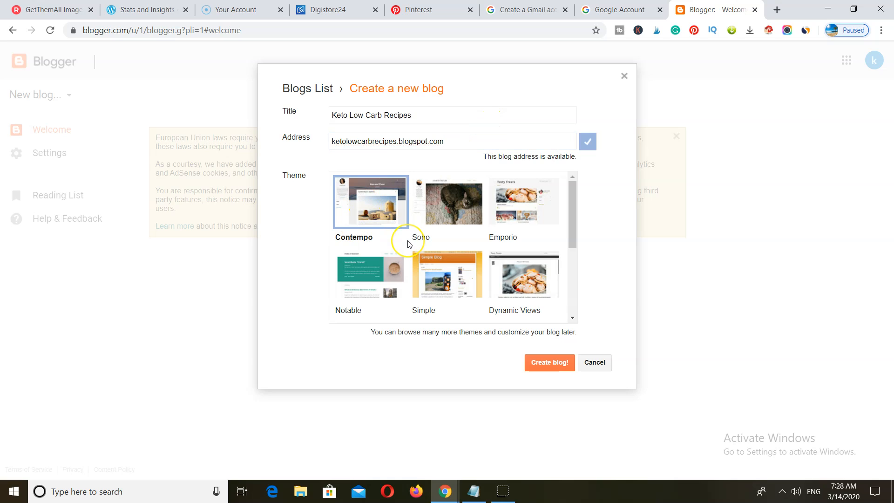
click(548, 363)
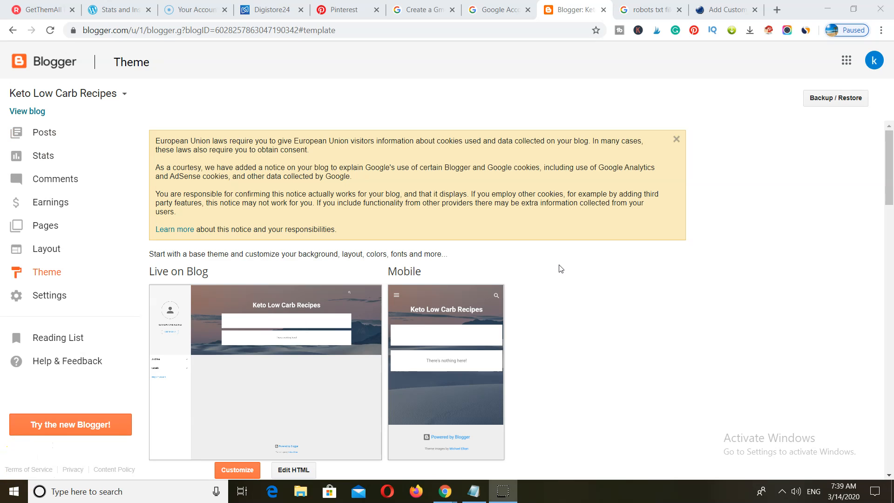
- Turn on custom robots.txt in Search preferences and copy the SEO-friendly robots.txt code from the tutorial
click(47, 298)
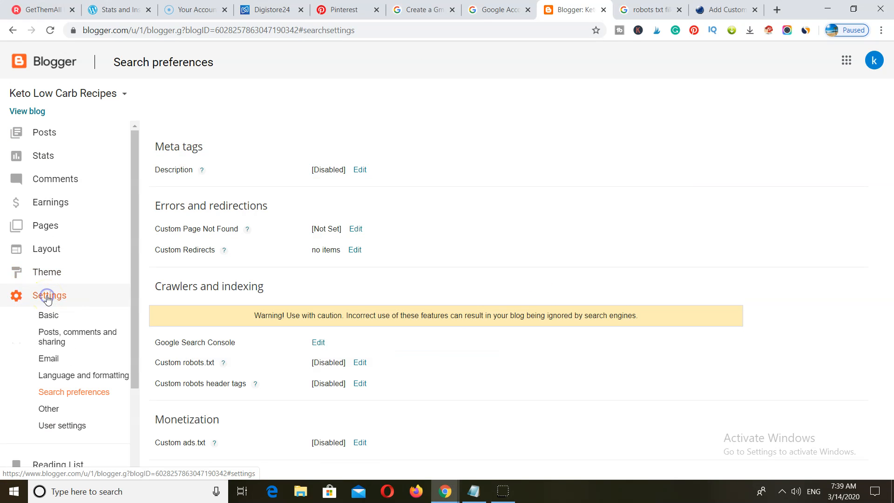
scroll(400, 317, down, 1)
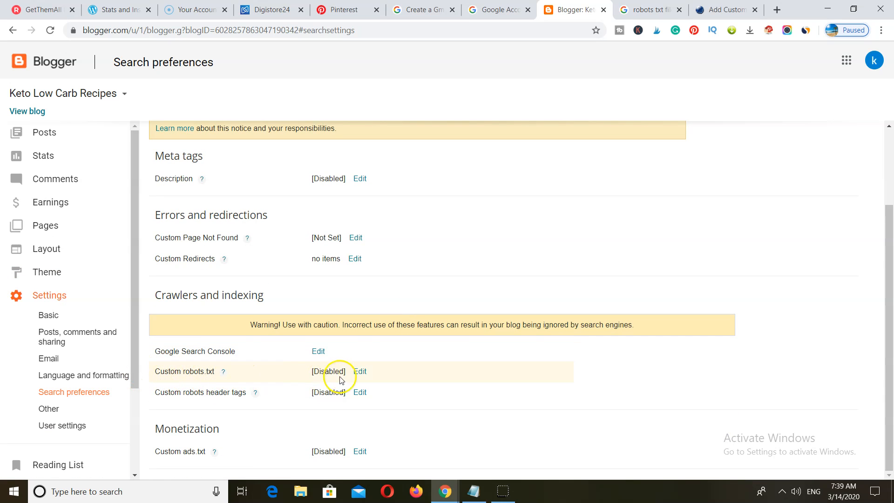
click(360, 371)
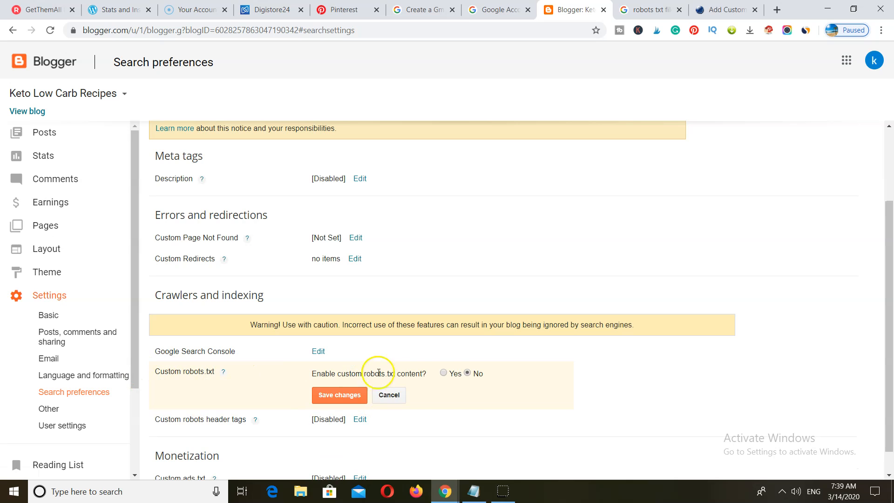
click(443, 372)
scroll(445, 378, down, 2)
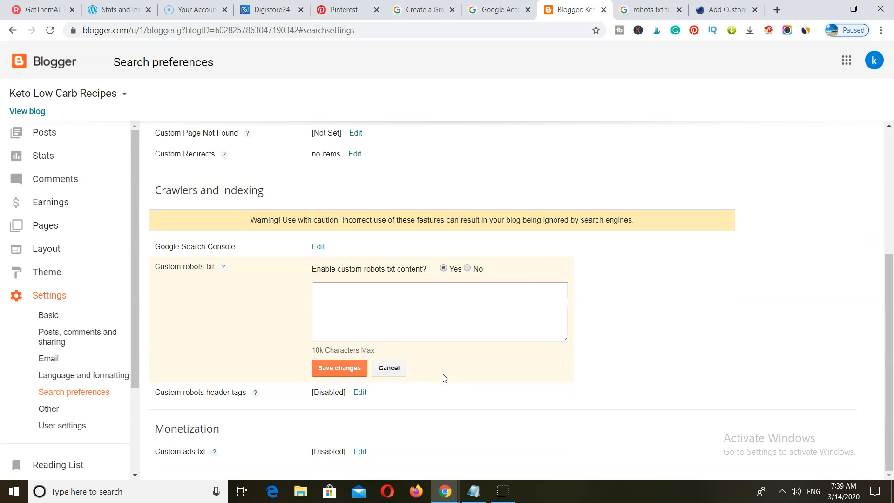
click(726, 9)
mouse_move(364, 325)
mouse_down()
mouse_move(213, 297)
mouse_move(124, 260)
mouse_move(132, 271)
mouse_move(257, 313)
mouse_move(356, 325)
mouse_up()
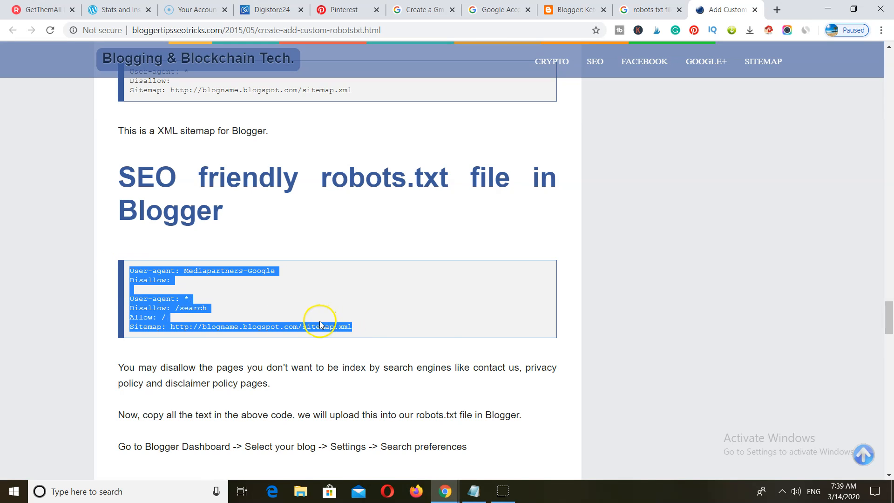
right_click(342, 326)
click(346, 335)
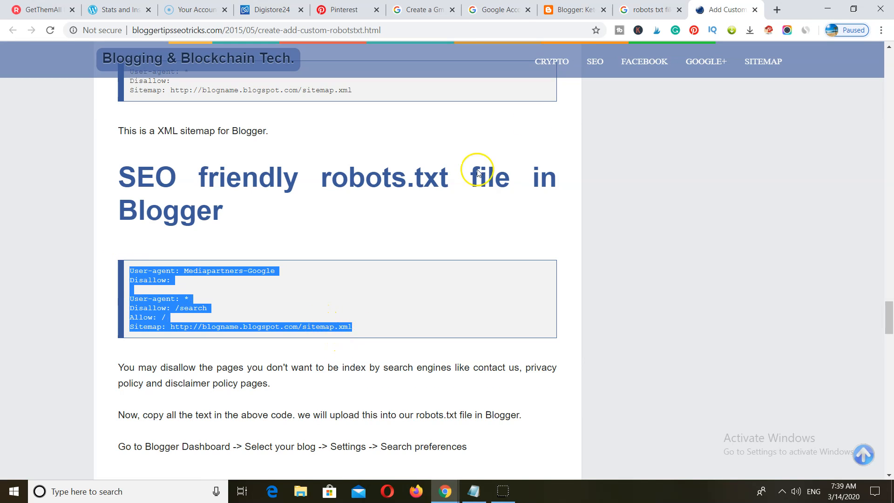
- Paste the robots.txt rules, replace the sitemap's blogname with ketolowcarbrecipes, and save
click(575, 9)
click(345, 291)
right_click(345, 291)
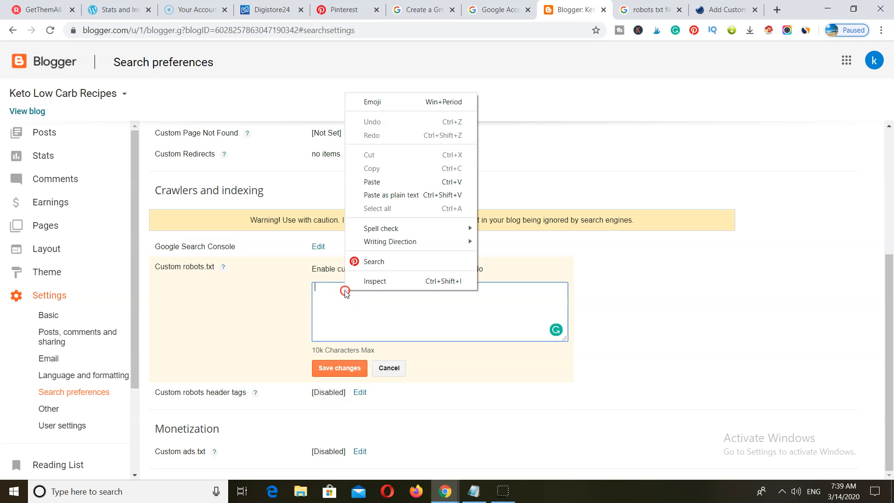
click(371, 182)
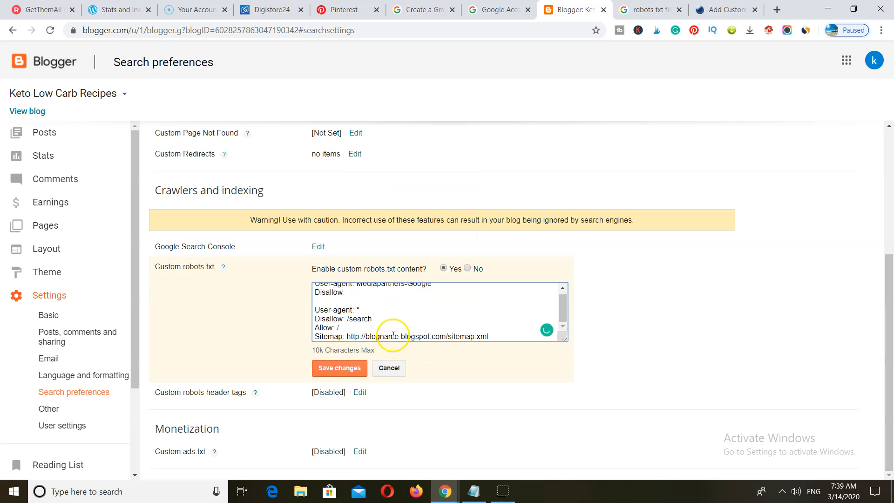
drag(399, 337, 368, 341)
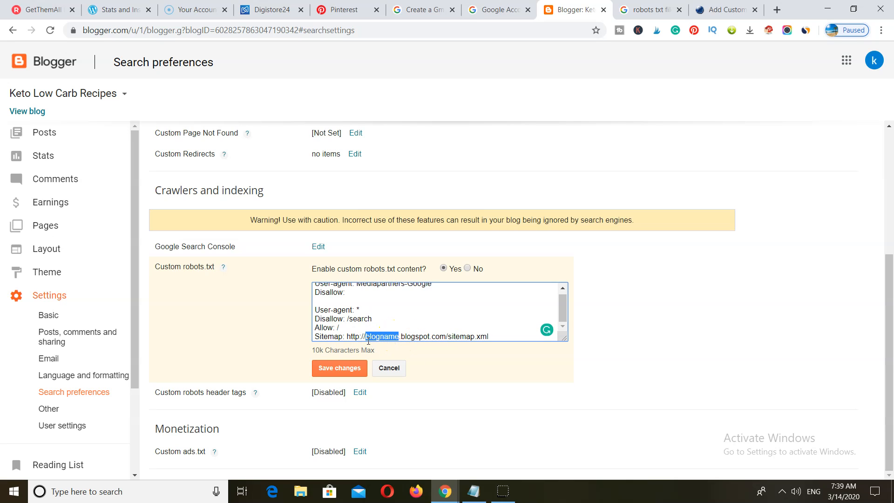
text(keto)
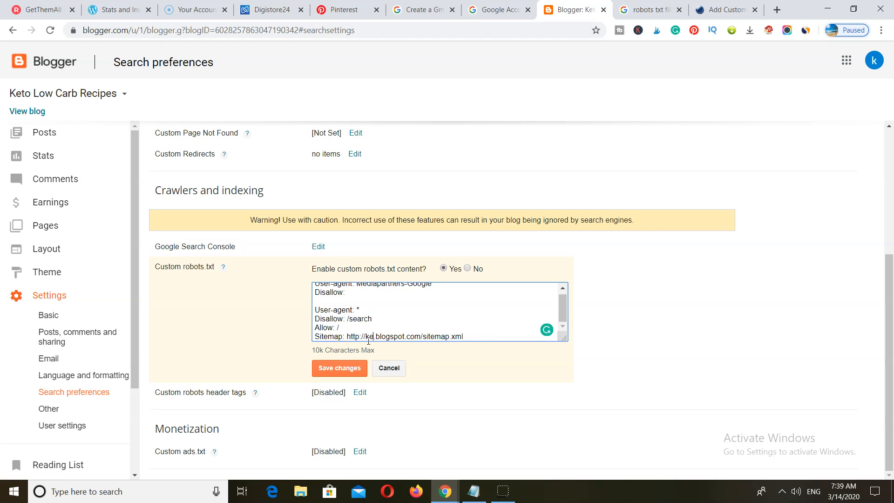
text(lowcar)
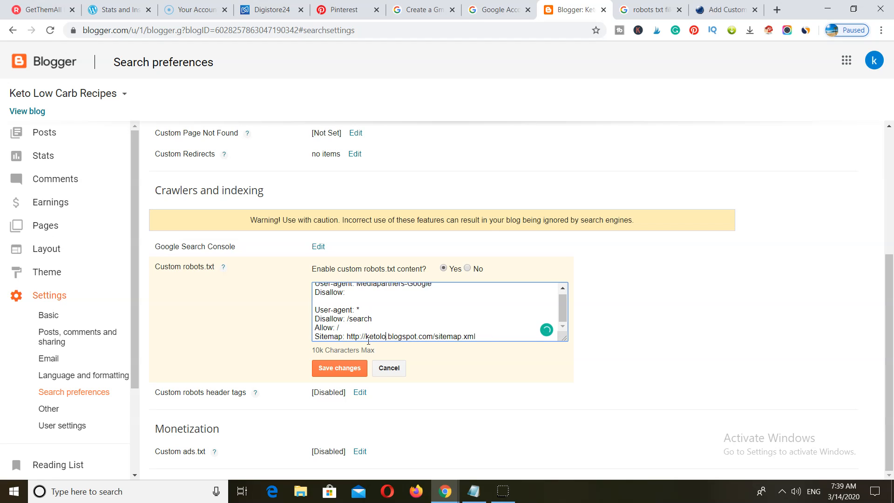
text(brec)
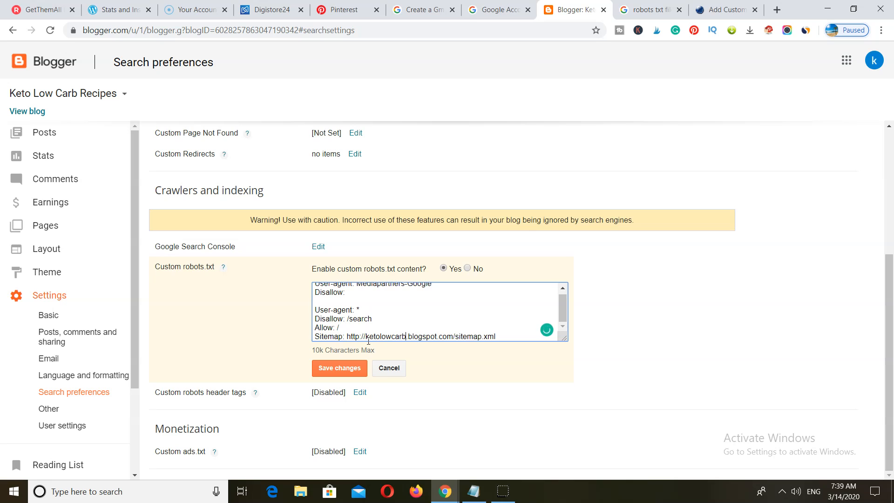
text(ipes)
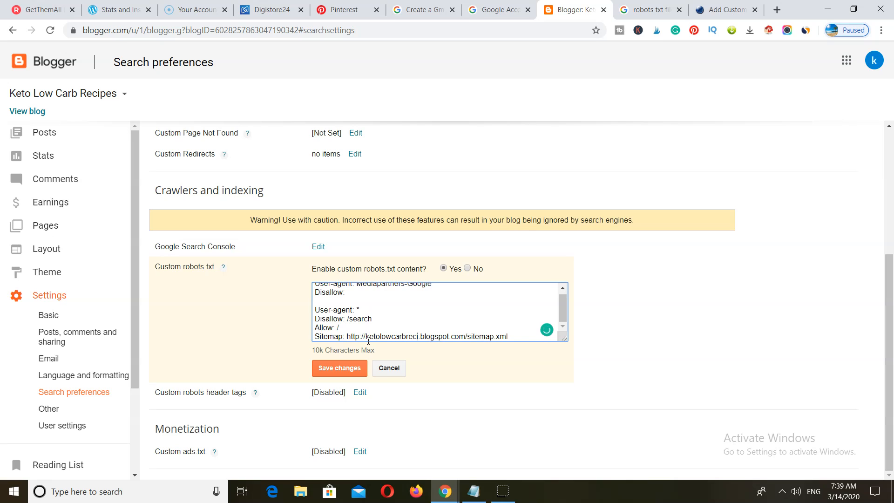
click(446, 355)
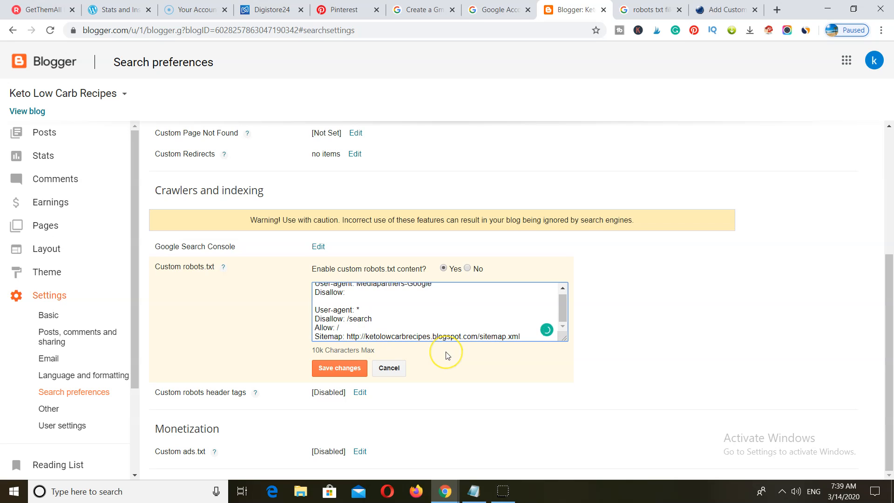
click(340, 368)
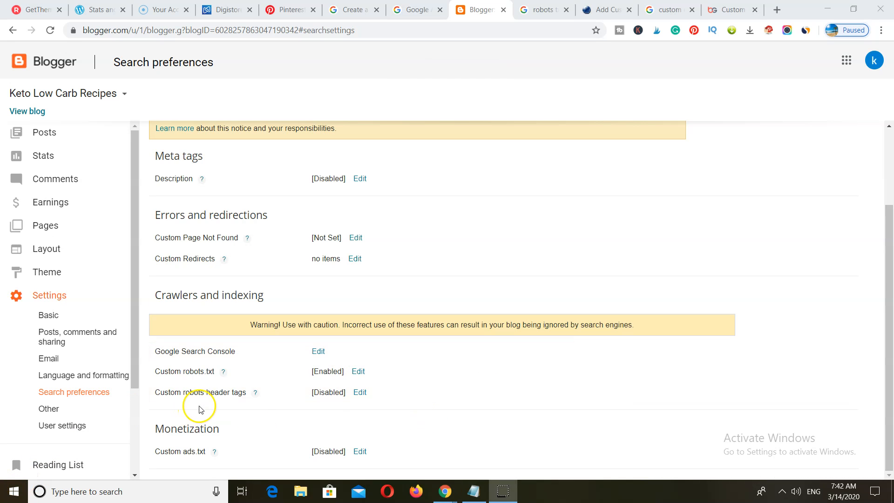
- Enable robots header tags: noodp for home, noindex and noodp for archives, all for posts; save
click(360, 392)
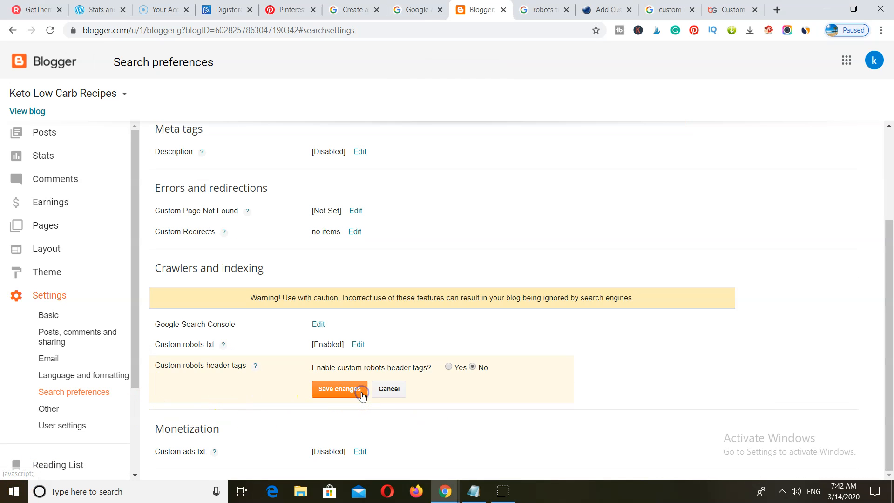
click(448, 367)
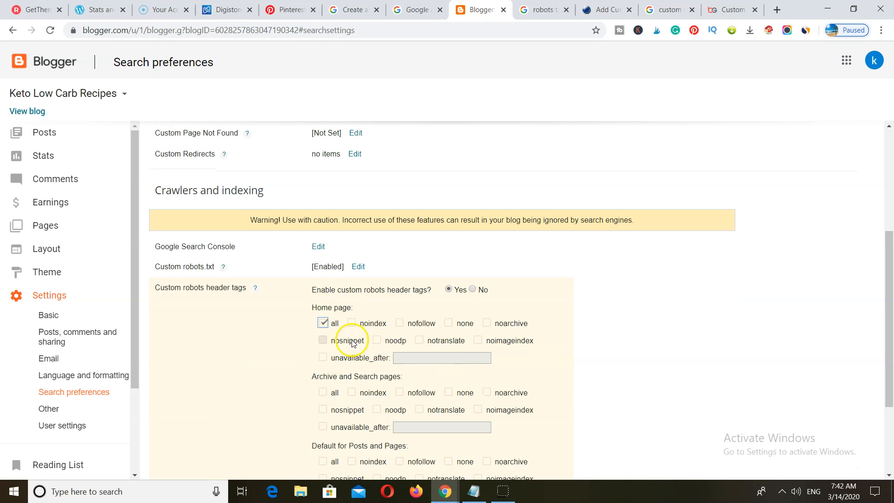
click(377, 340)
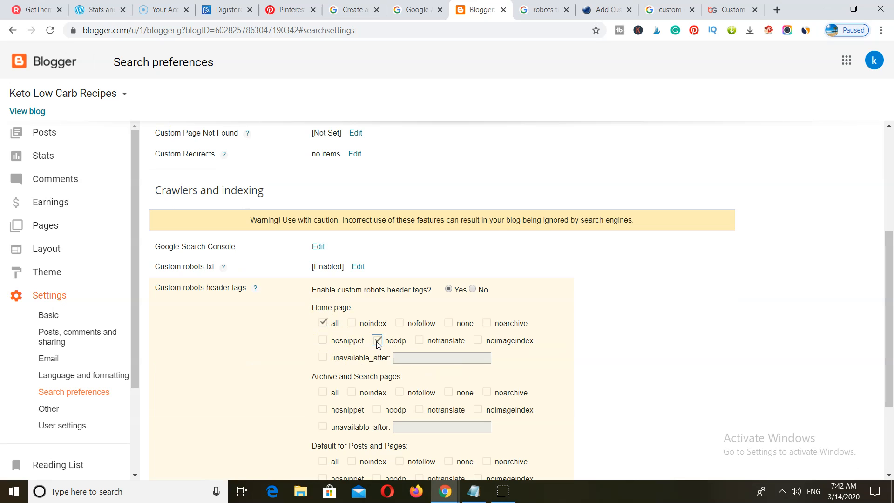
click(351, 392)
click(377, 409)
scroll(376, 409, down, 3)
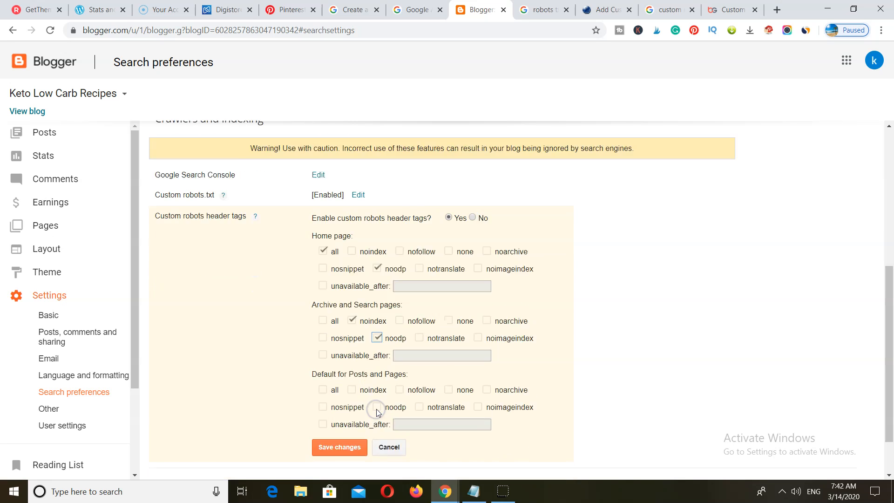
click(324, 331)
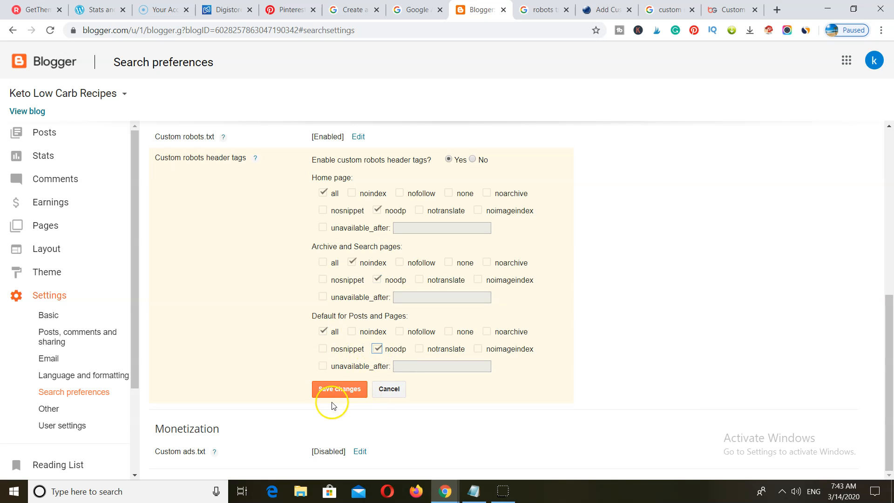
click(340, 390)
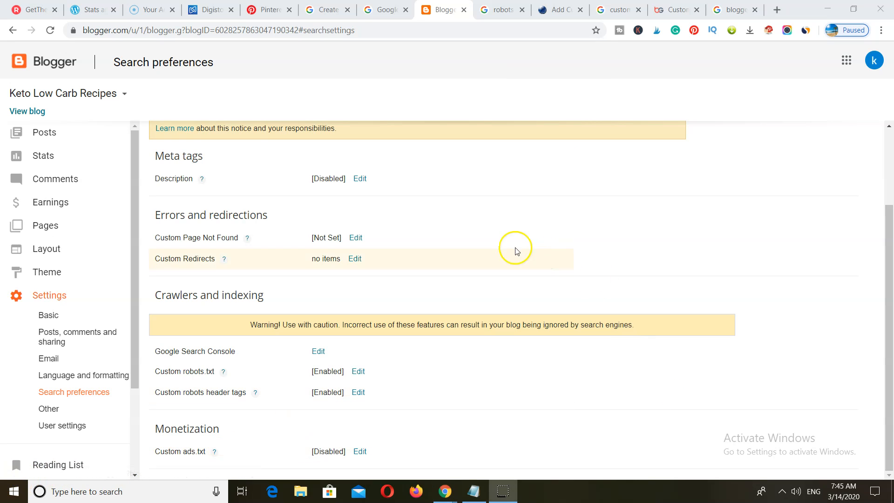
- Enable the search description, paste the prepared keto weight-loss description, and save
click(359, 180)
click(419, 178)
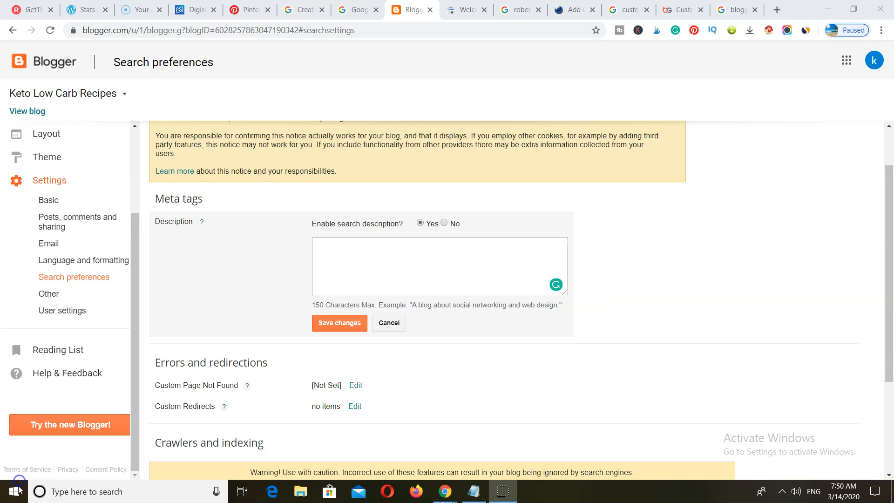
click(326, 241)
right_click(324, 247)
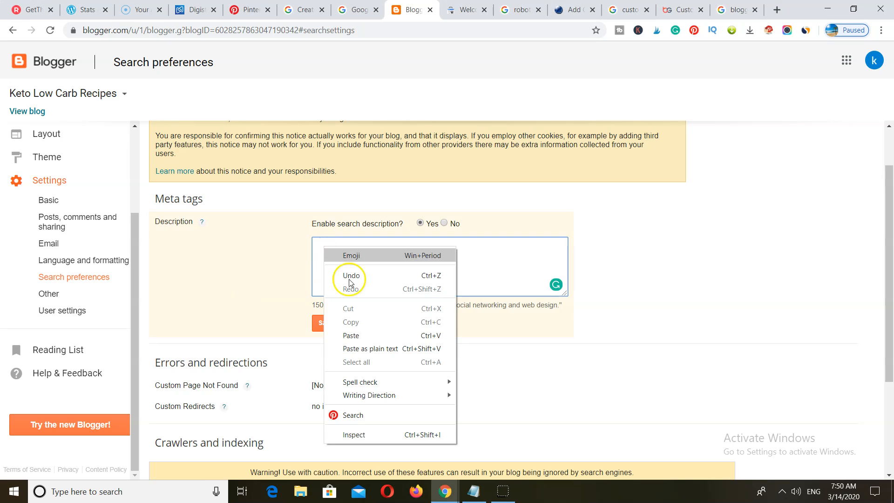
click(351, 335)
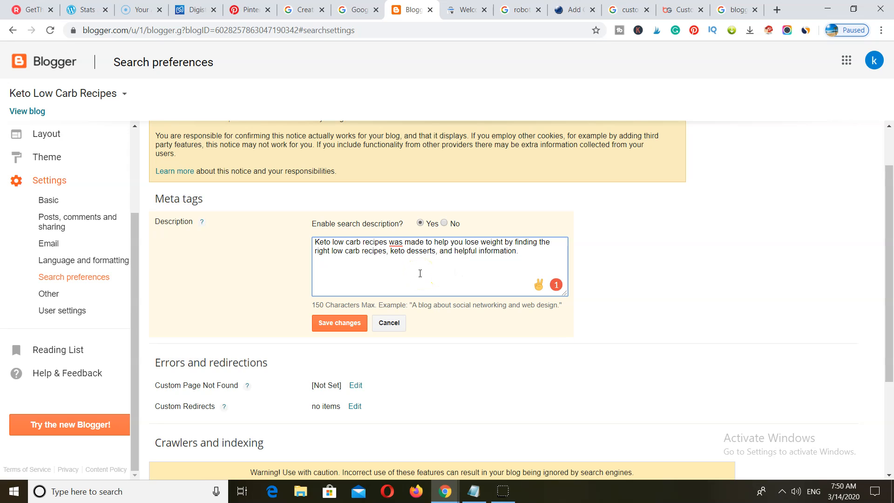
click(338, 325)
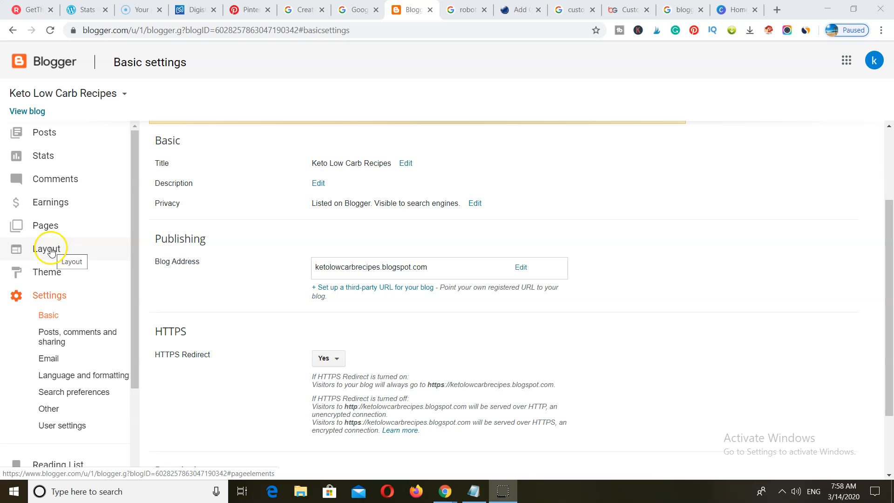
- Open Blogger's Layout page, then select the width value in Canva's custom size panel
click(46, 251)
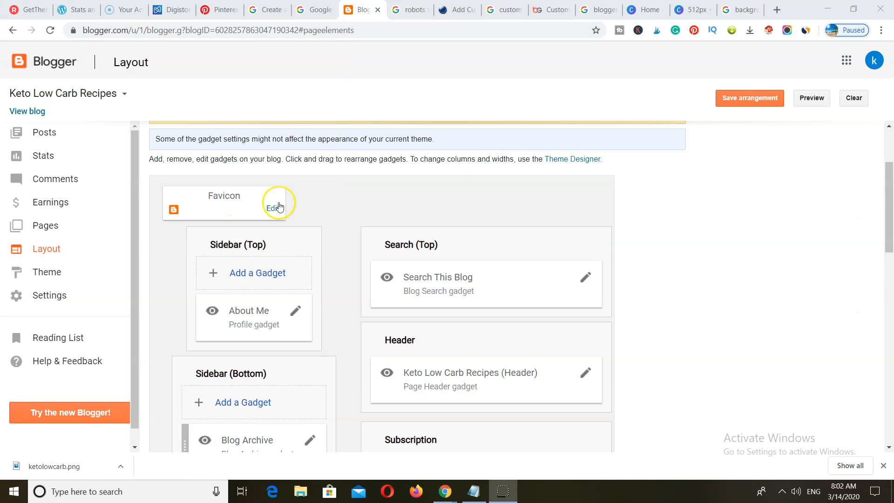
click(645, 6)
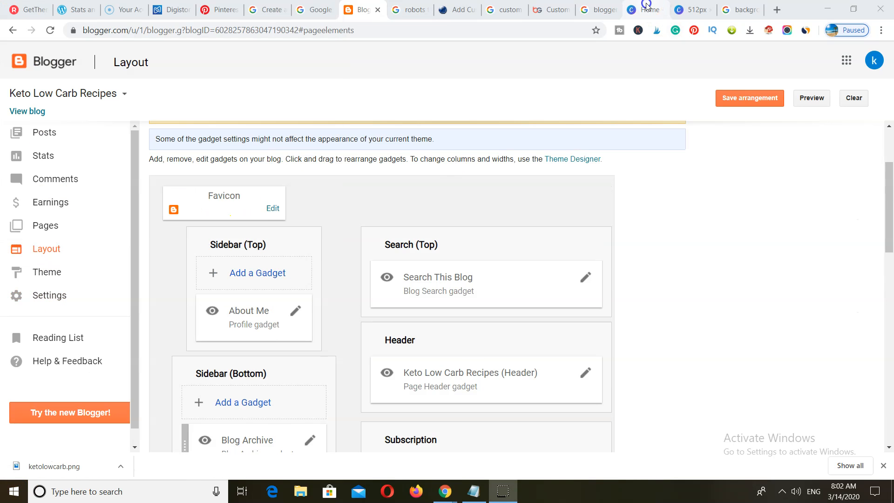
drag(695, 327, 637, 329)
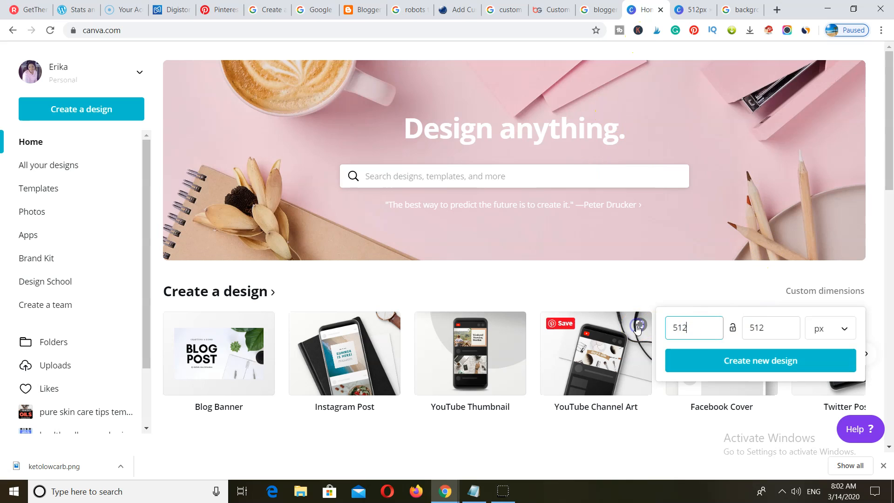
- Create a new Canva design sized 150 × 150 px
text(150)
click(768, 330)
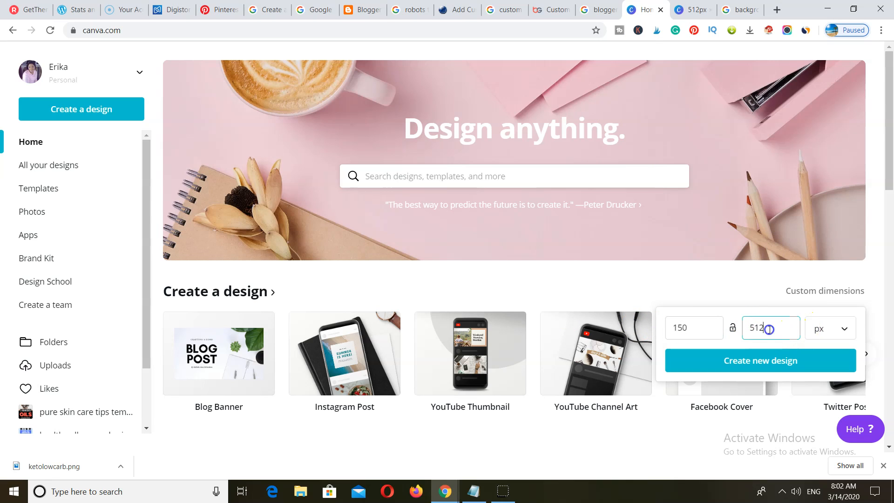
text(150)
click(758, 361)
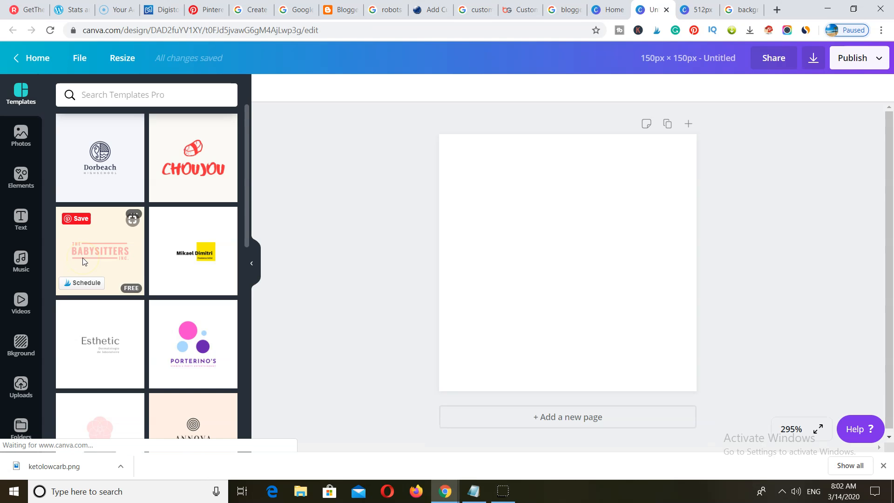
- Add a circle frame from Elements and enlarge it to fill the page, centred
click(26, 181)
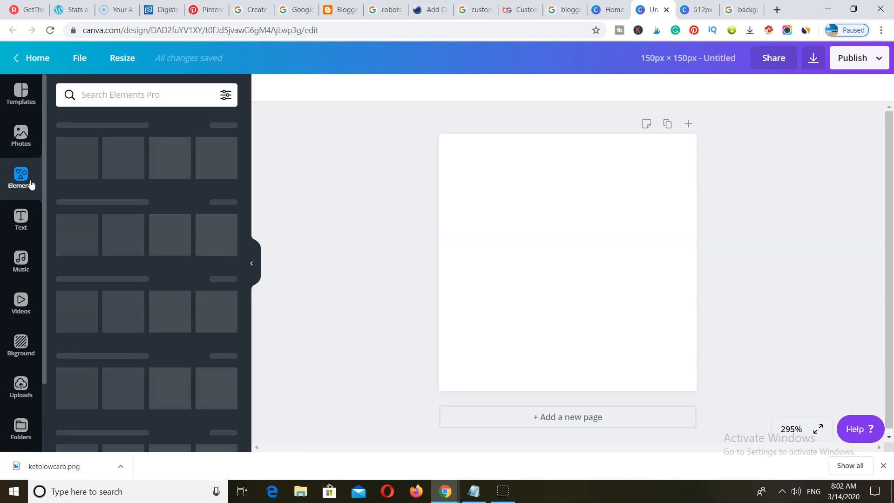
scroll(69, 343, down, 2)
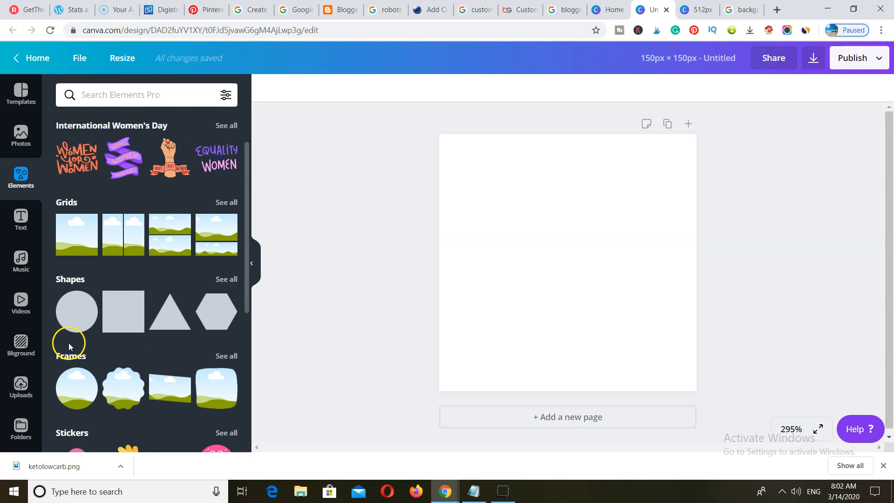
scroll(68, 342, down, 1)
click(75, 356)
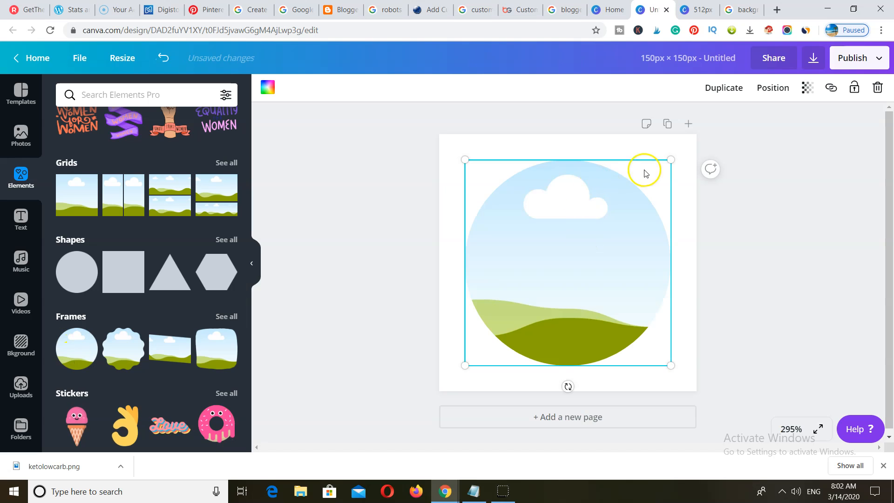
drag(671, 159, 692, 138)
drag(601, 225, 583, 231)
drag(449, 375, 439, 388)
drag(677, 150, 688, 138)
drag(578, 256, 583, 254)
- Drop a fruit-and-nuts photo from a 'diet' search into the circle and rename the design ketoo
click(21, 136)
click(123, 96)
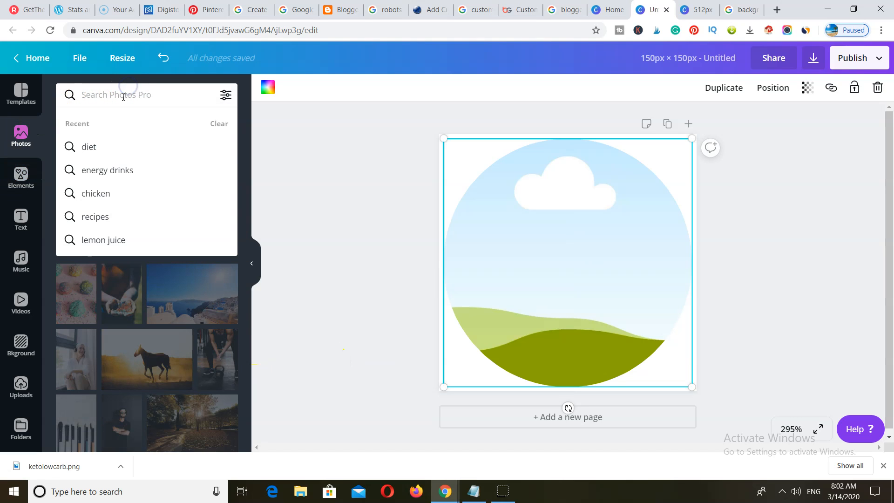
click(100, 146)
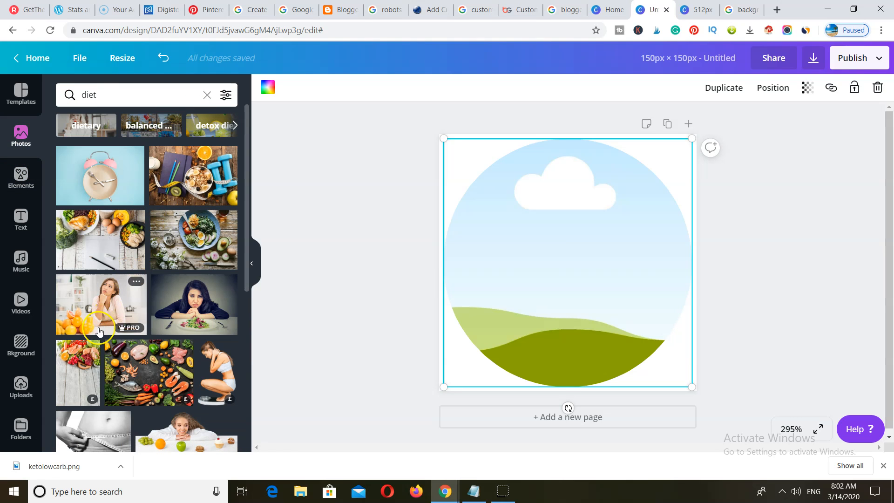
scroll(98, 331, down, 5)
click(176, 291)
drag(559, 271, 573, 271)
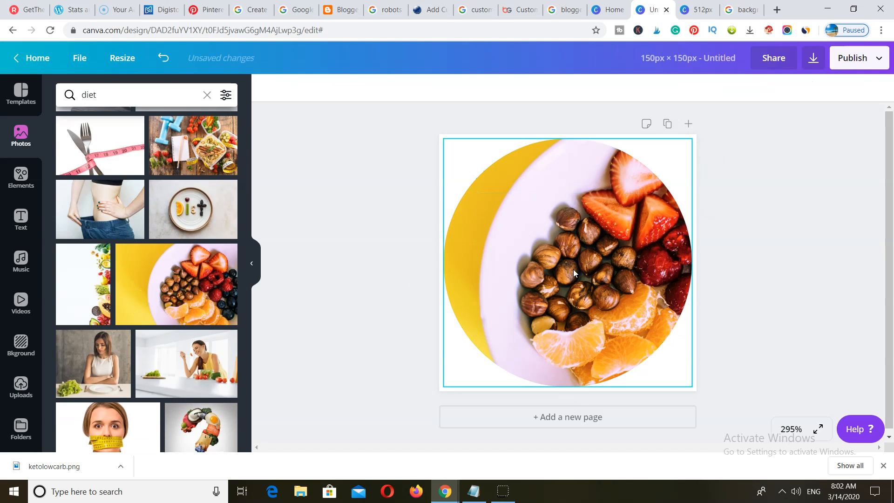
click(656, 64)
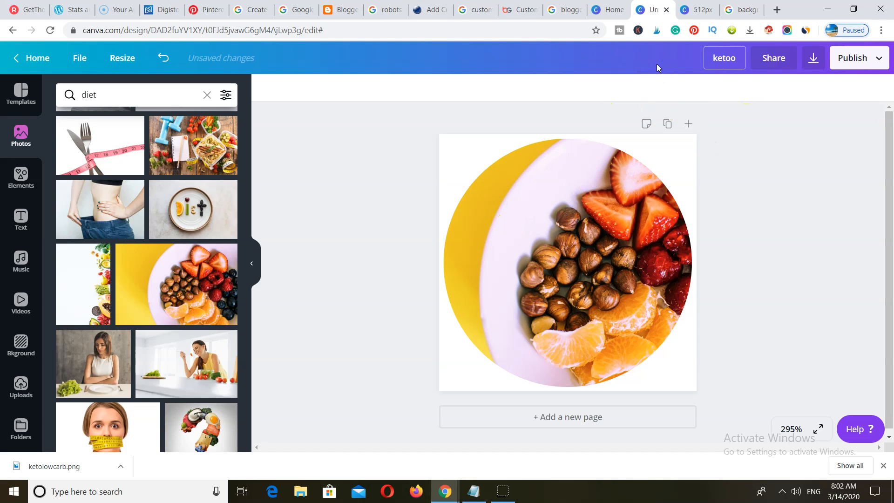
- Download the design as ketoo.png with a transparent background into Downloads
click(816, 64)
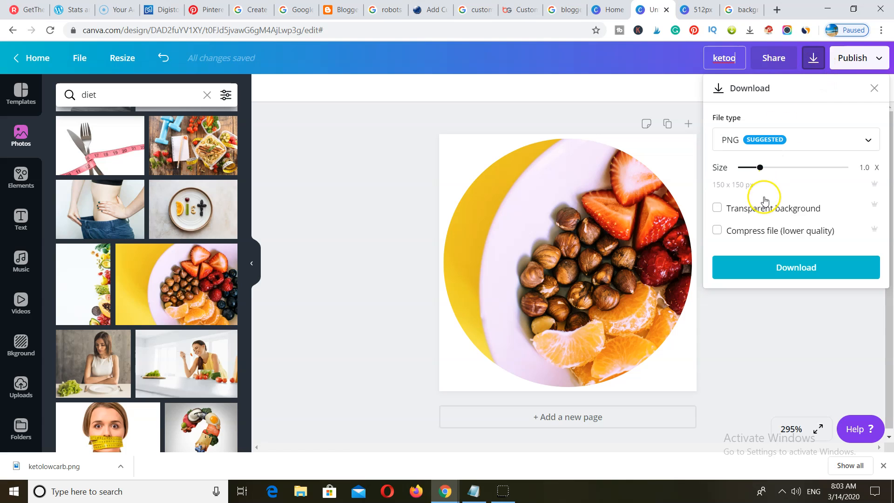
click(740, 208)
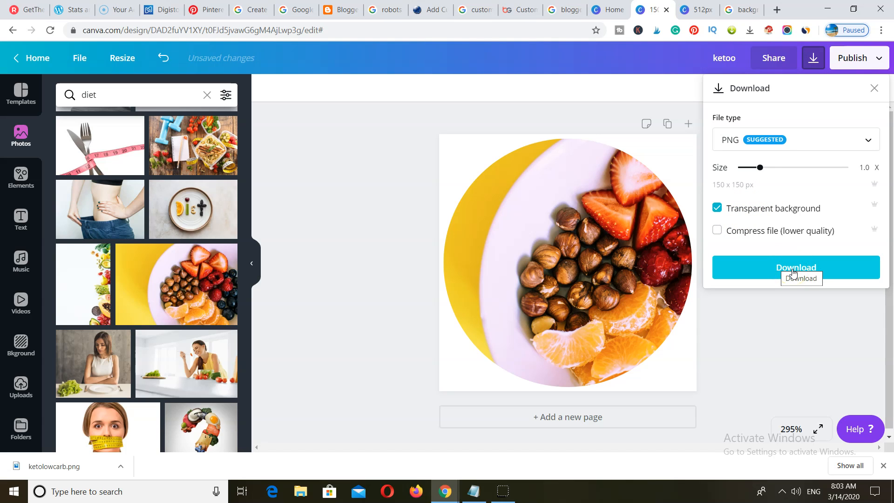
click(741, 9)
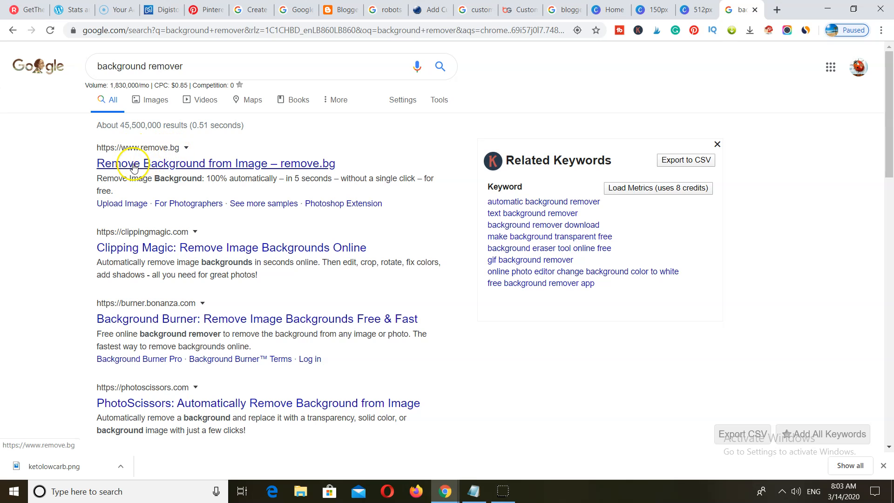
click(657, 10)
click(796, 264)
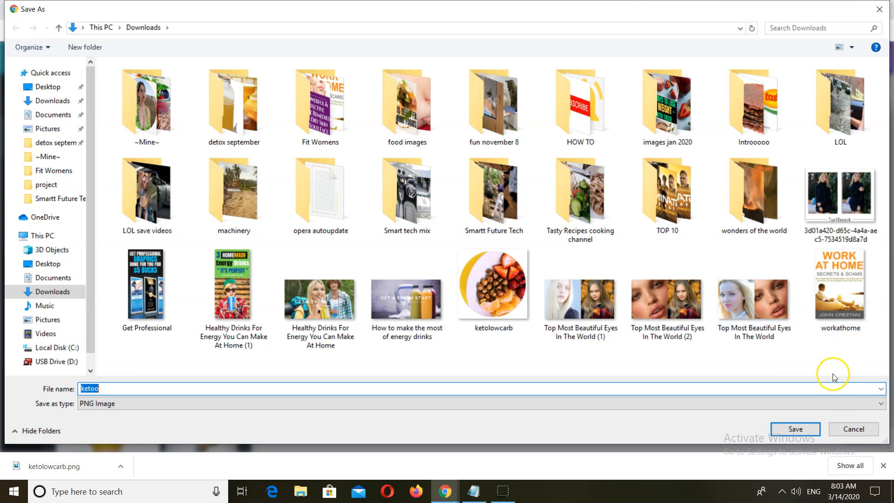
click(795, 428)
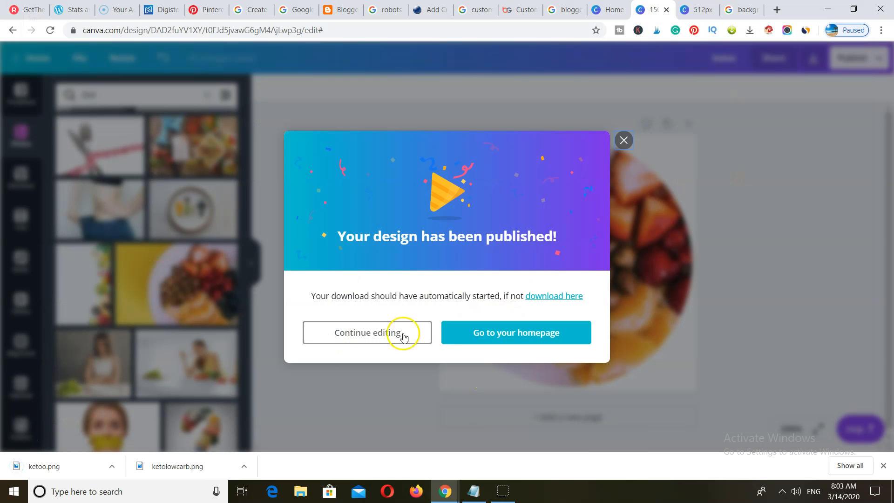
click(345, 11)
- Set ketoo.png as the blog's favicon in the Favicon gadget and save
click(271, 208)
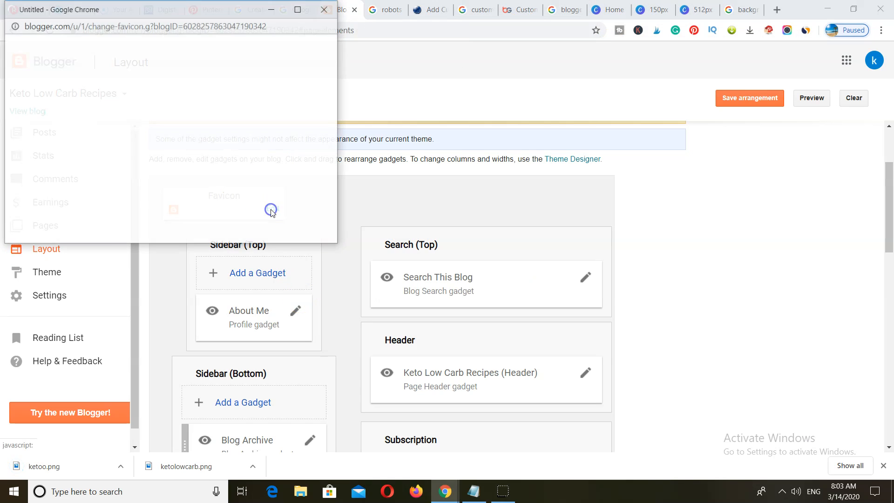
click(51, 168)
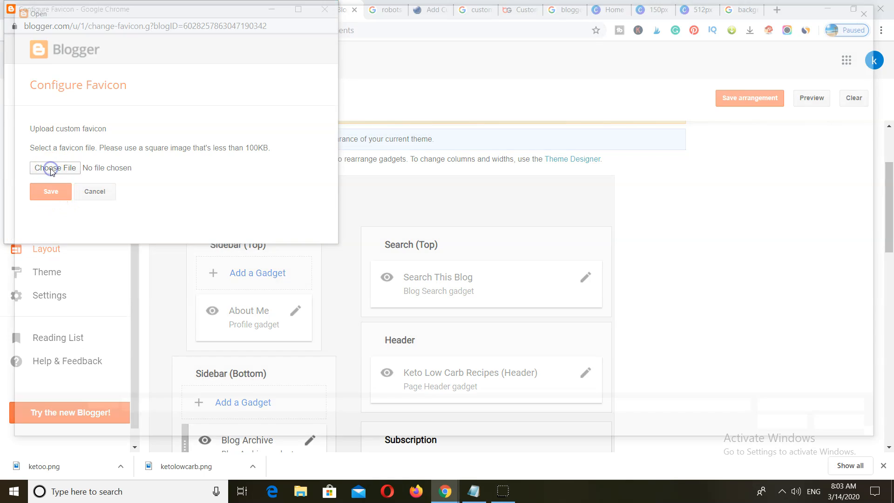
text(k)
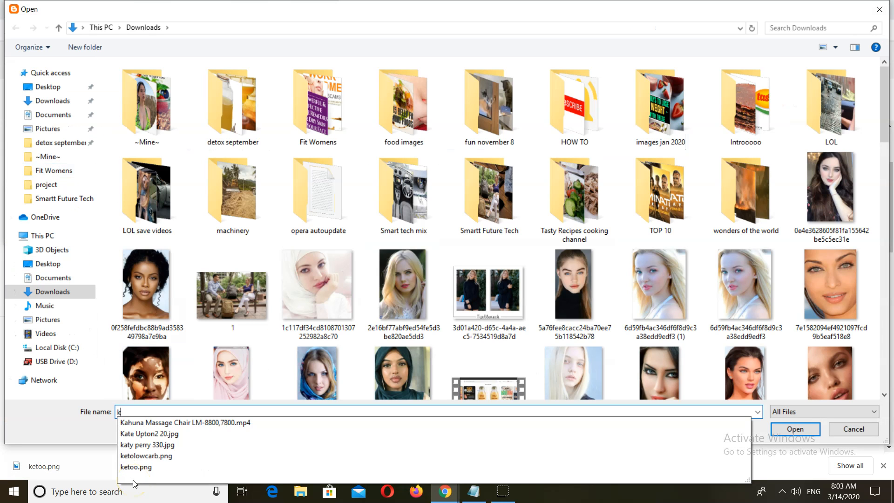
text(et)
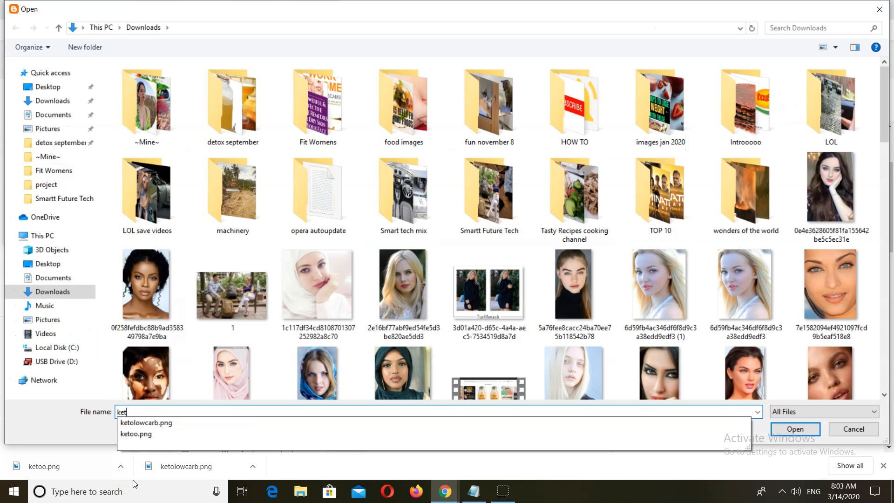
click(139, 434)
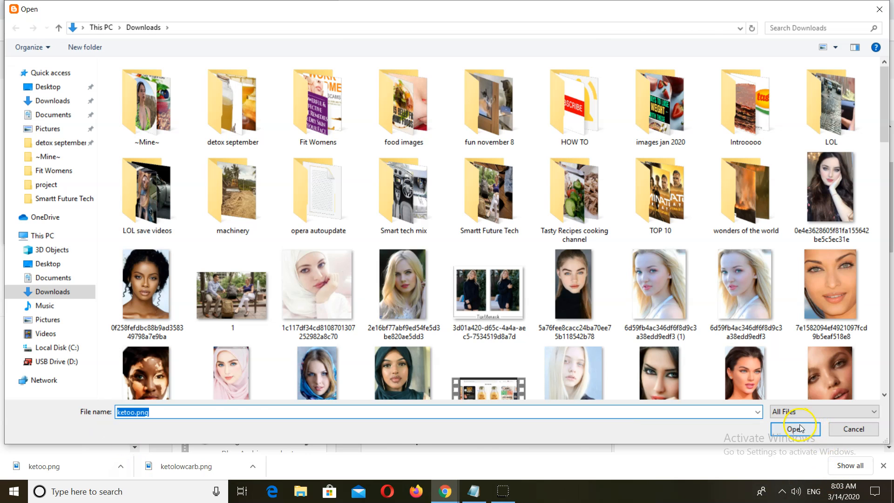
click(797, 428)
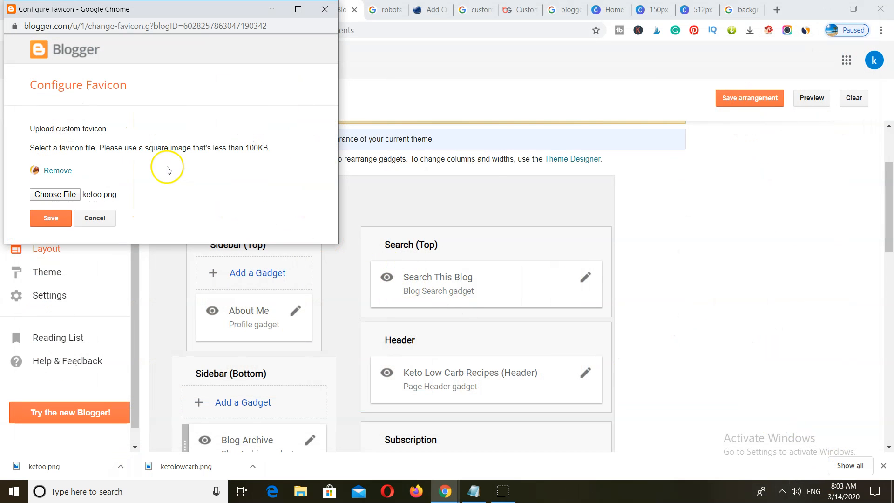
click(47, 220)
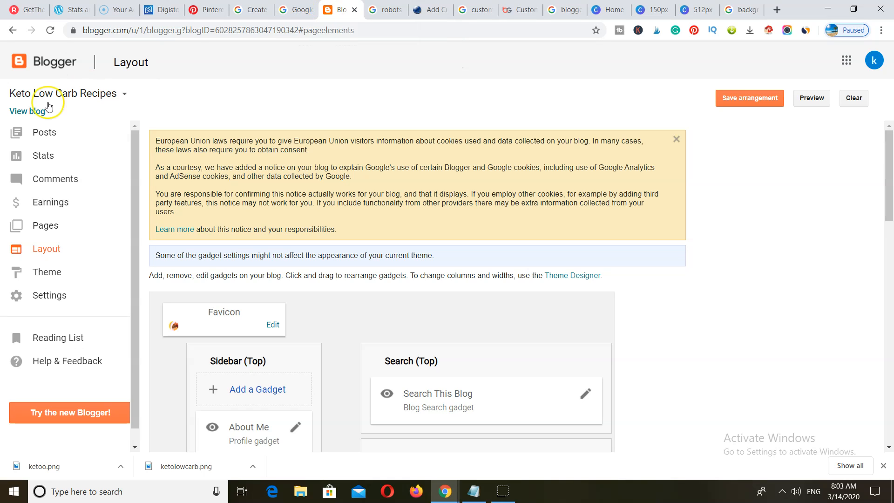
- Open the live blog in a new tab to check the favicon, then return to Layout
right_click(29, 111)
click(58, 119)
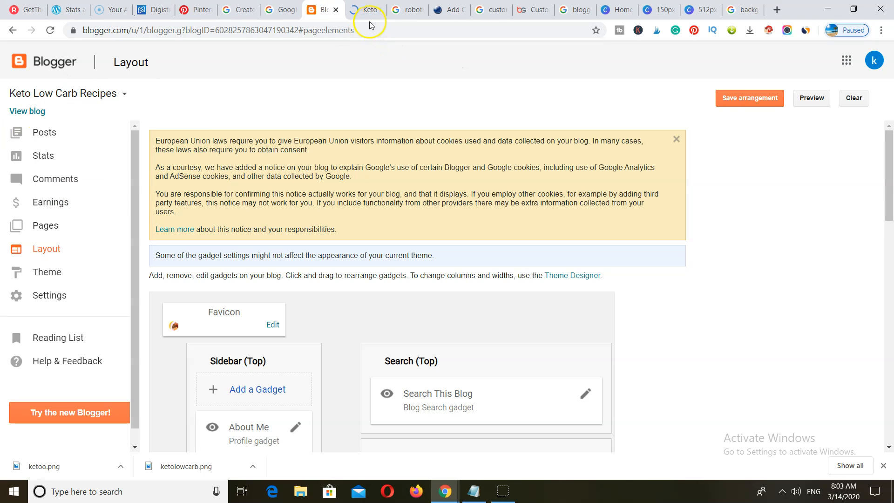
click(369, 8)
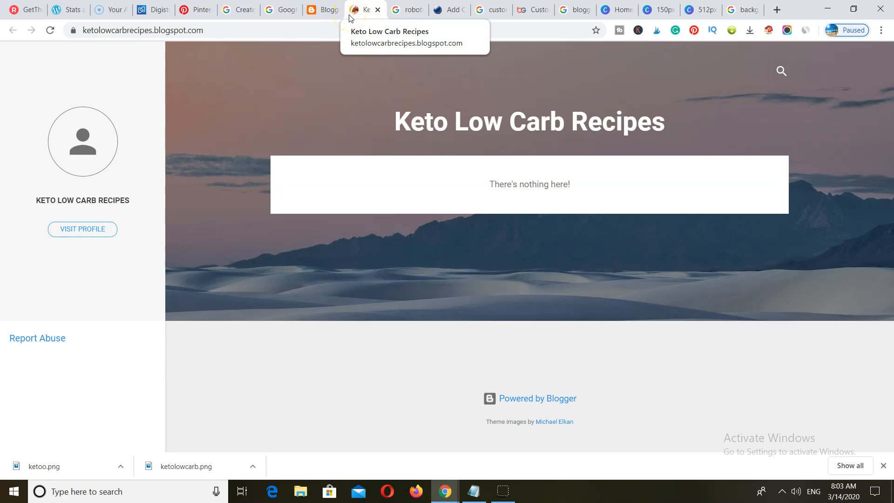
click(325, 19)
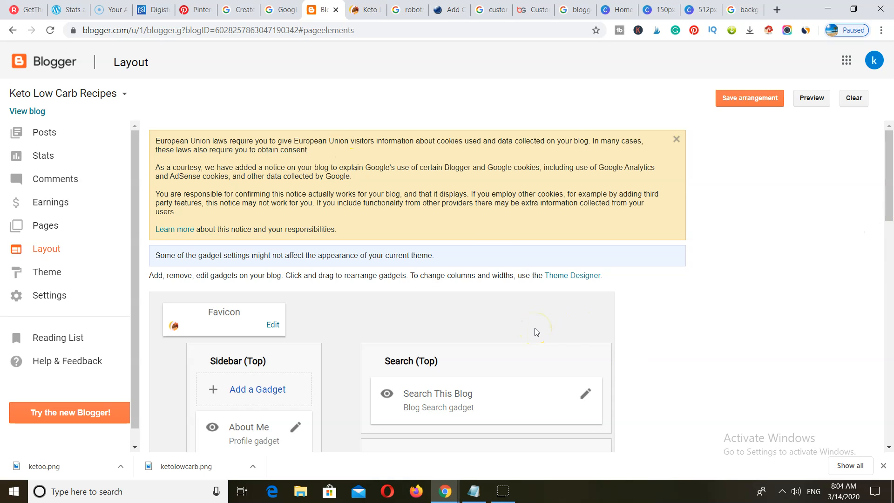
click(874, 60)
- Upload ketolowcarb.png, widen the crop to cover the image, and set it as profile photo
click(802, 132)
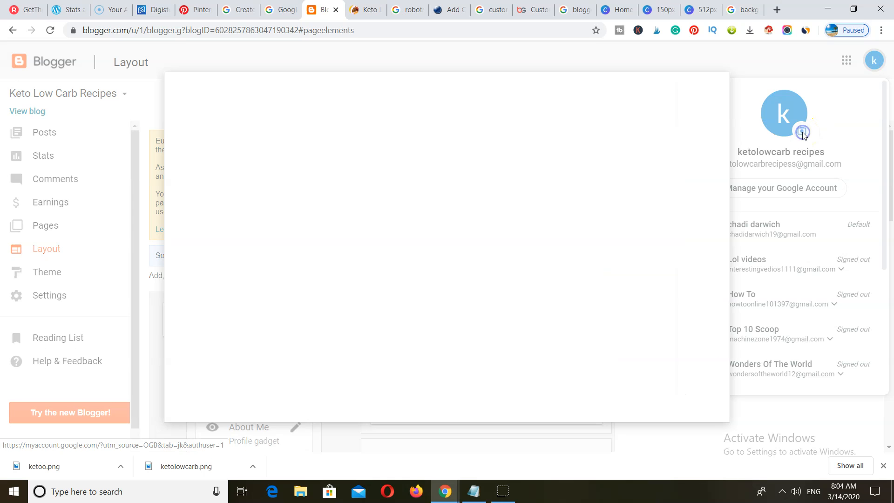
click(444, 309)
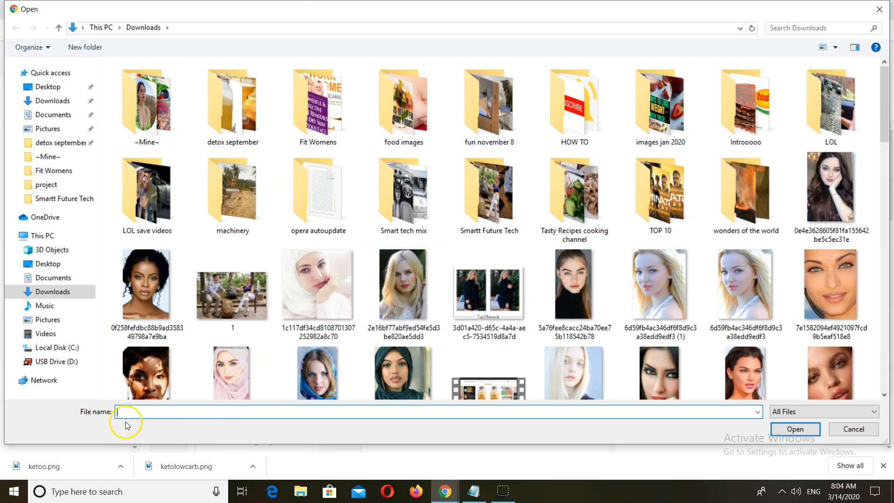
text(ket)
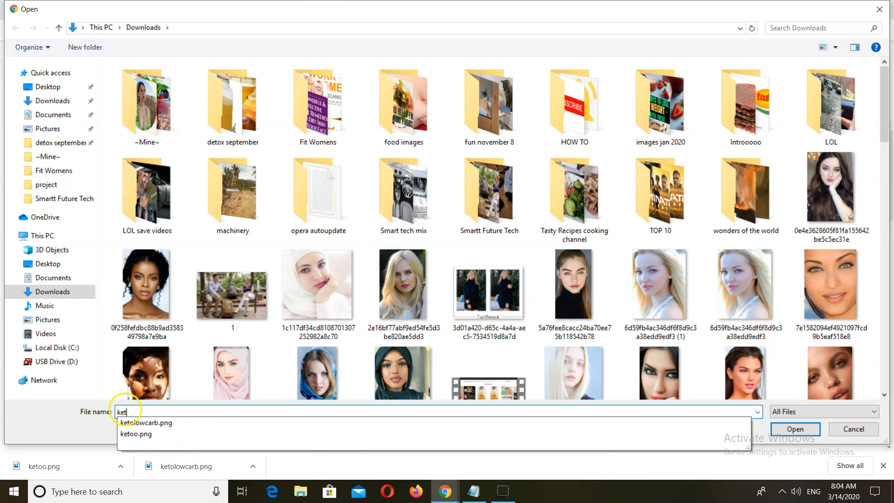
click(133, 424)
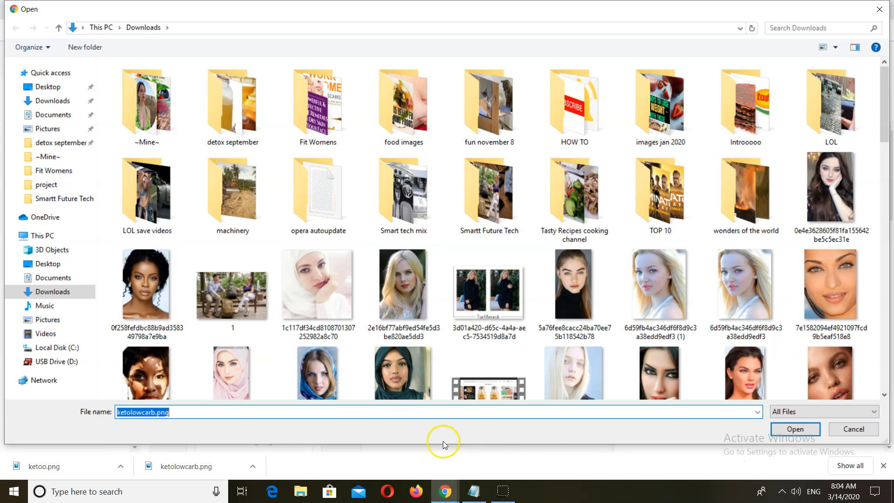
click(806, 429)
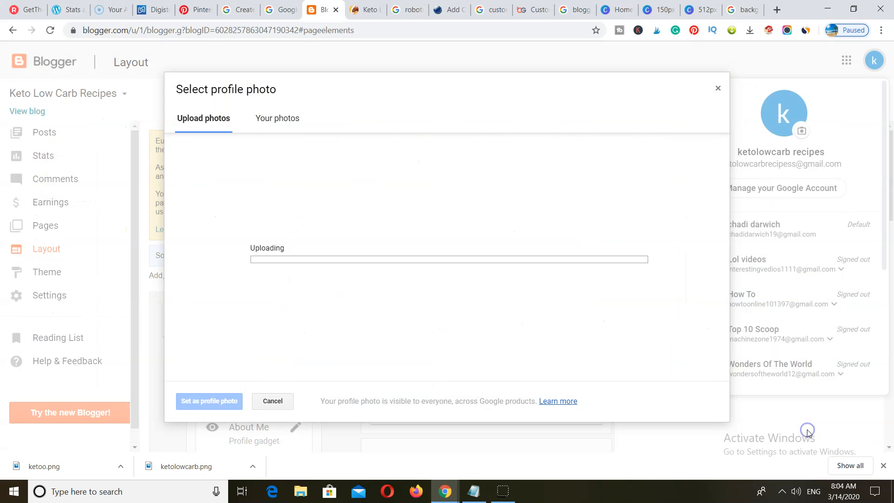
click(804, 432)
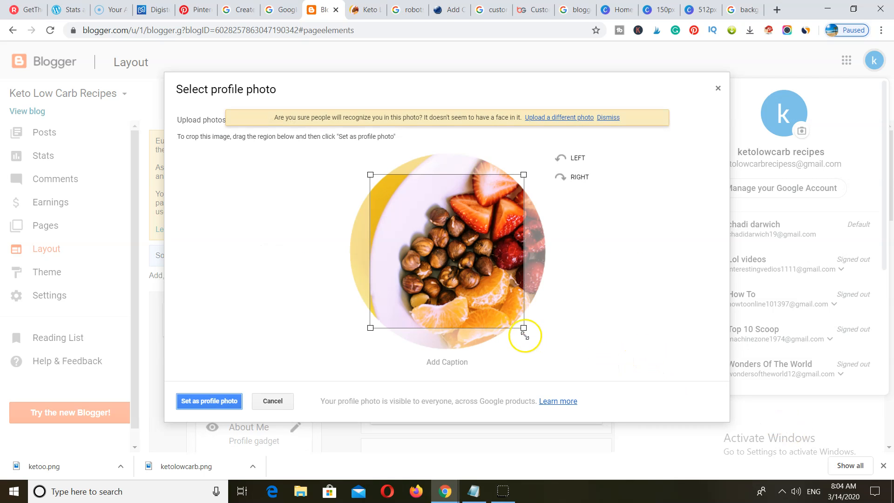
drag(526, 330, 551, 356)
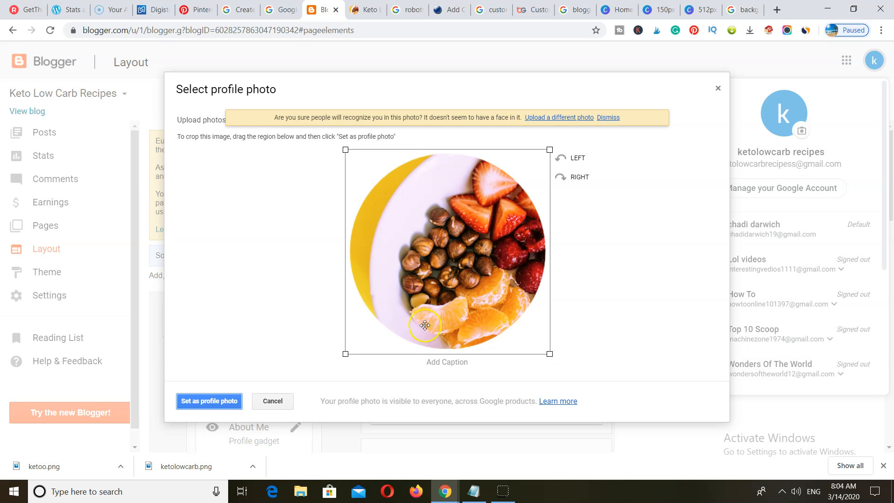
click(230, 402)
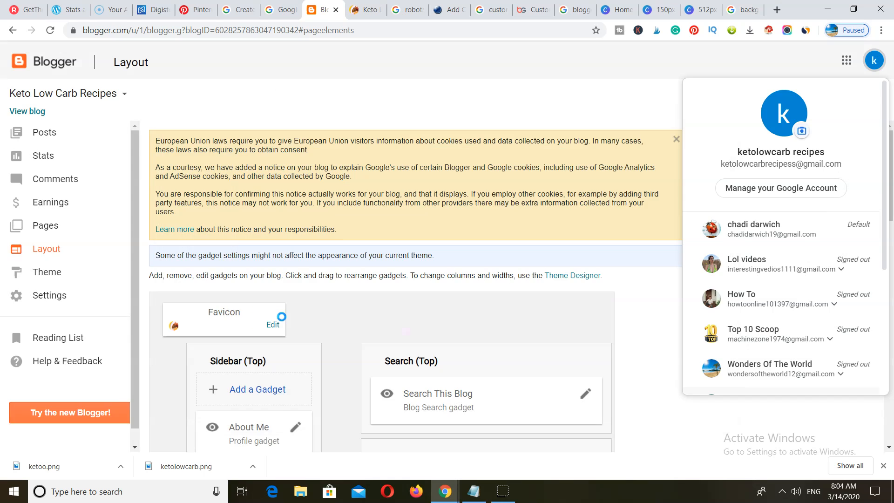
click(280, 320)
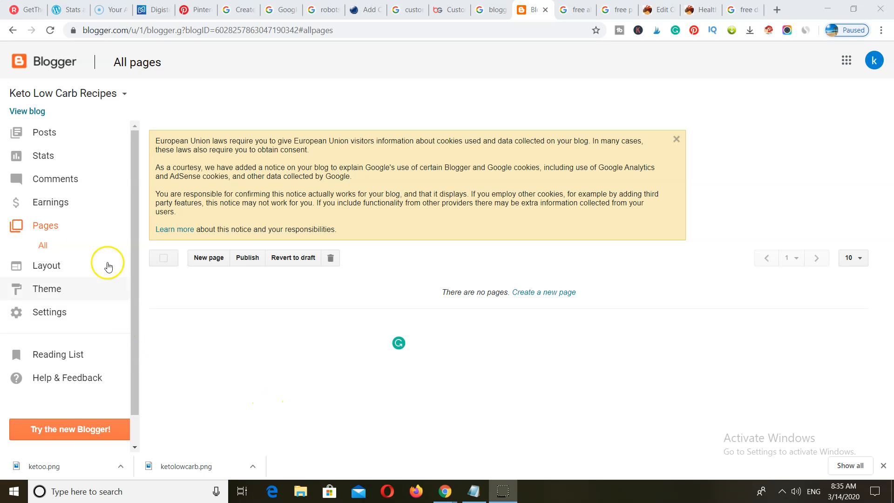
- Start a new Blogger page titled Privacy Policy, then view the privacy policy generator results
click(208, 257)
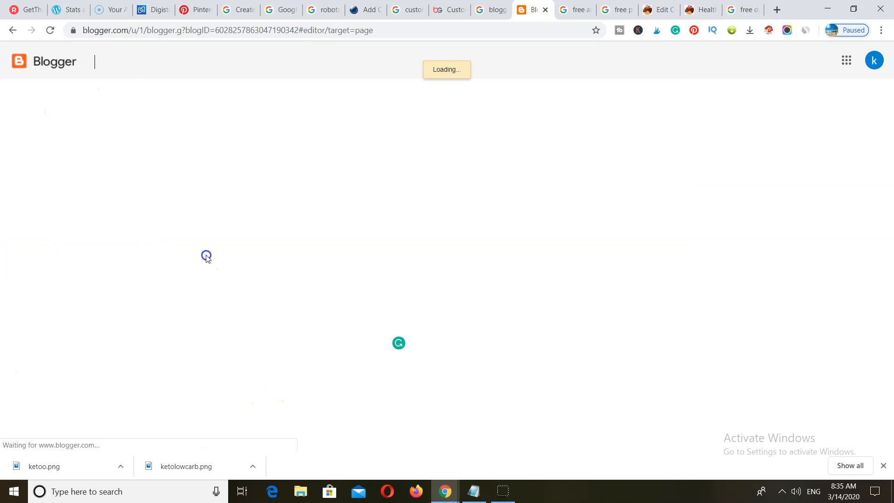
click(200, 96)
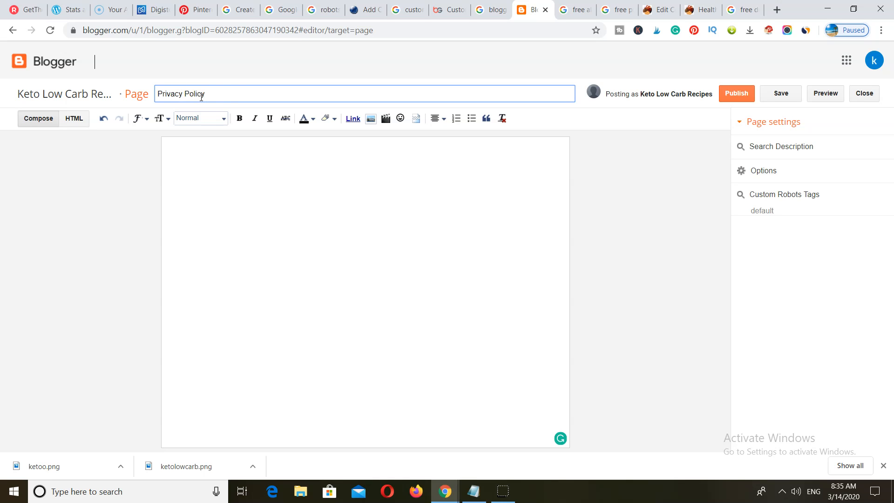
click(617, 11)
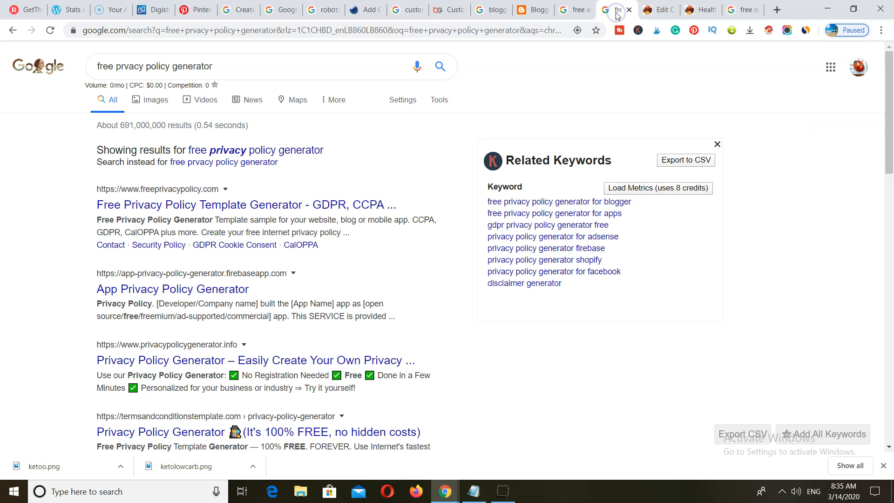
- Start a FreePrivacyPolicy.com website policy and enter the URL ketolowcarbrecipes.blogspot.com
click(148, 202)
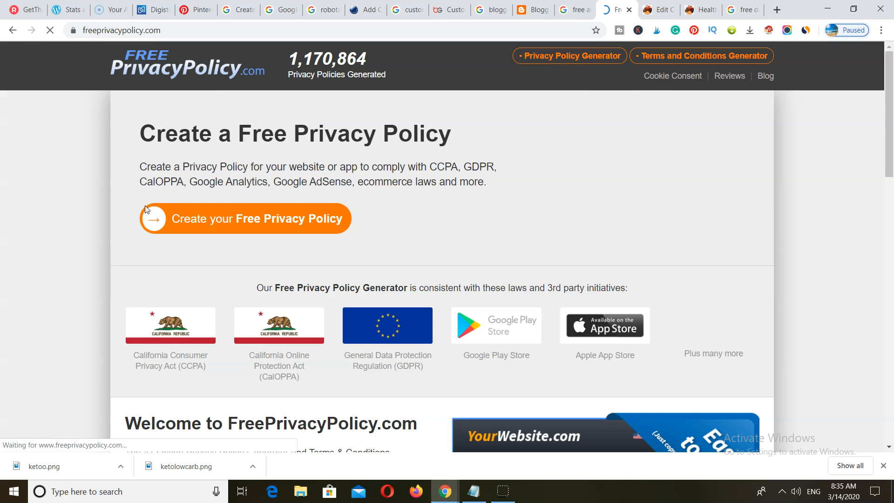
click(284, 227)
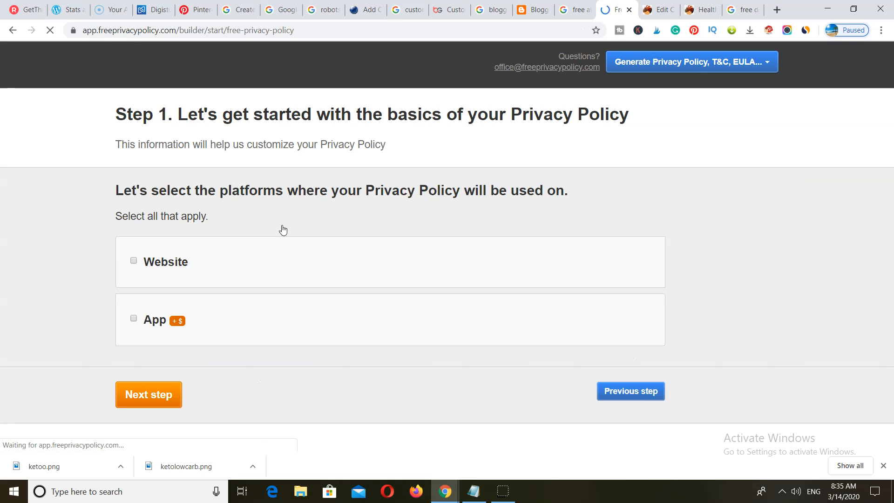
click(170, 260)
click(141, 393)
click(157, 223)
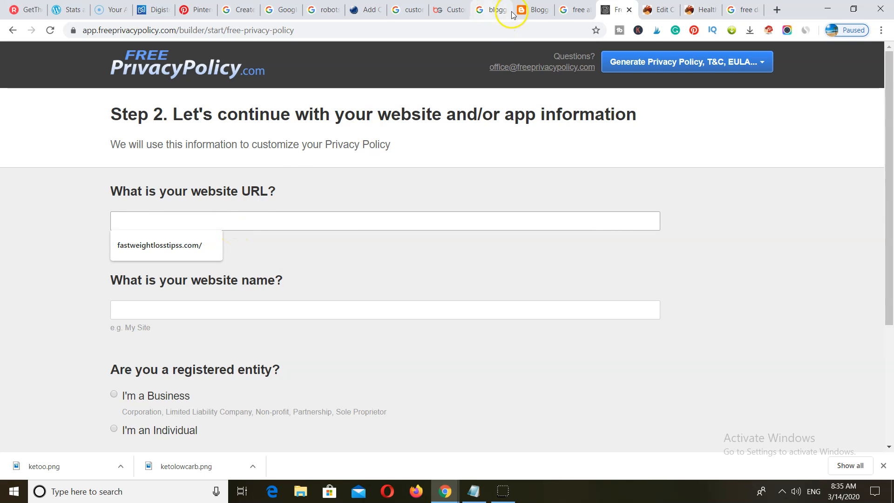
click(533, 12)
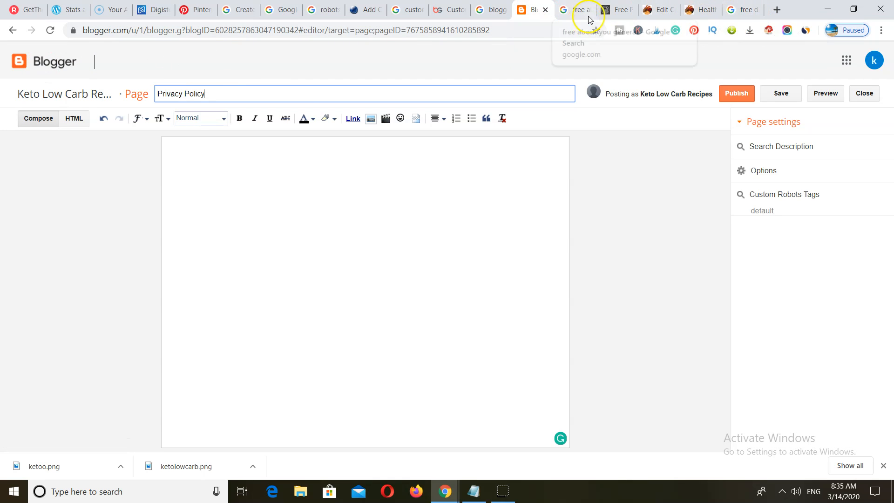
click(618, 9)
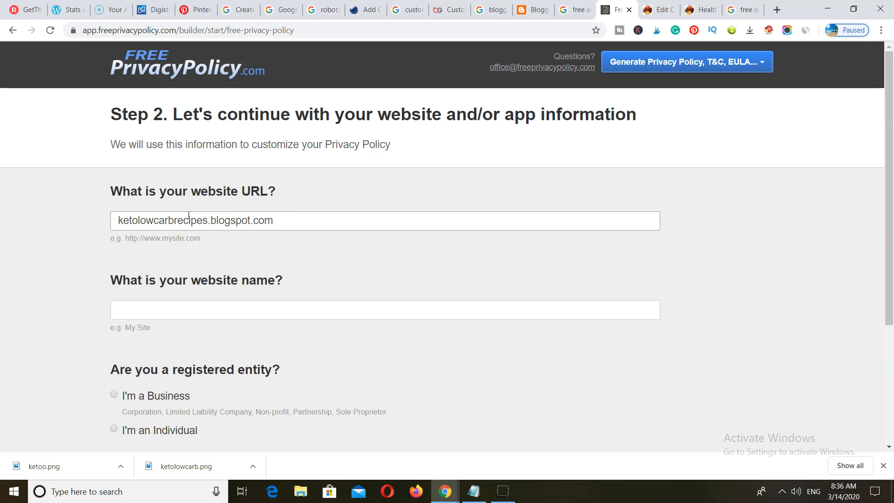
- Enter site name Keto Low Carb recipes, an individual owner, and country Lebanon
click(175, 303)
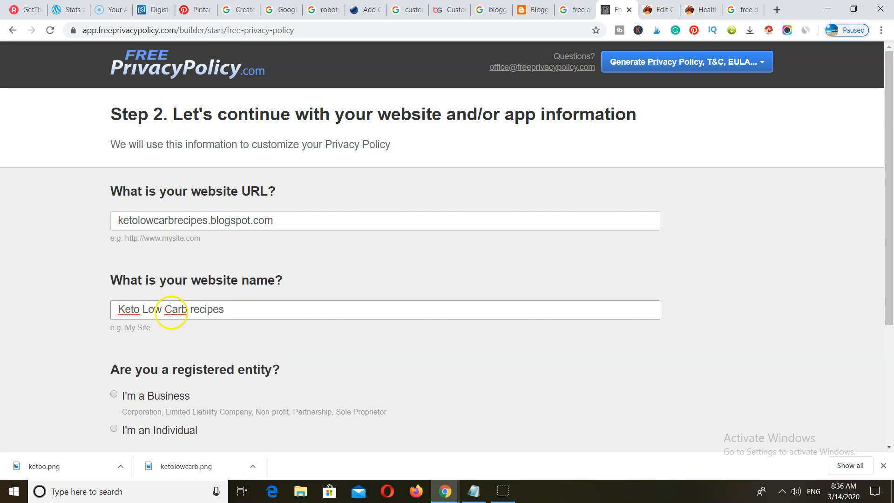
scroll(169, 309, down, 3)
click(114, 256)
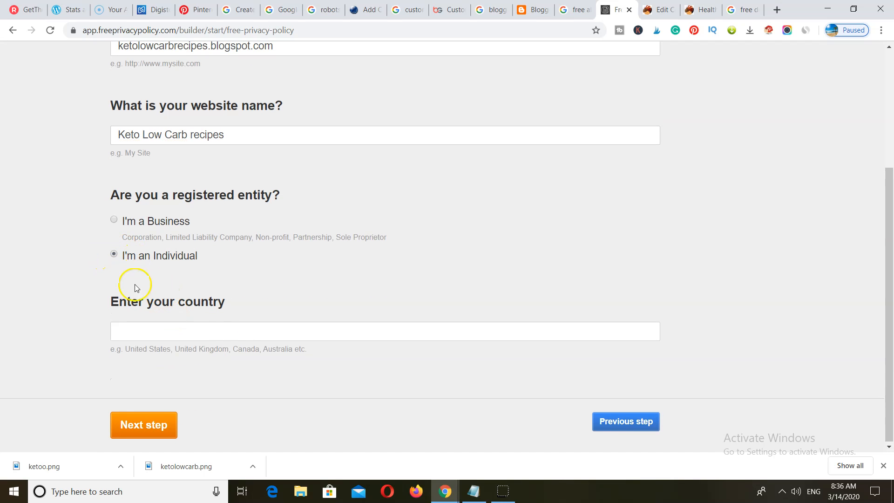
click(148, 329)
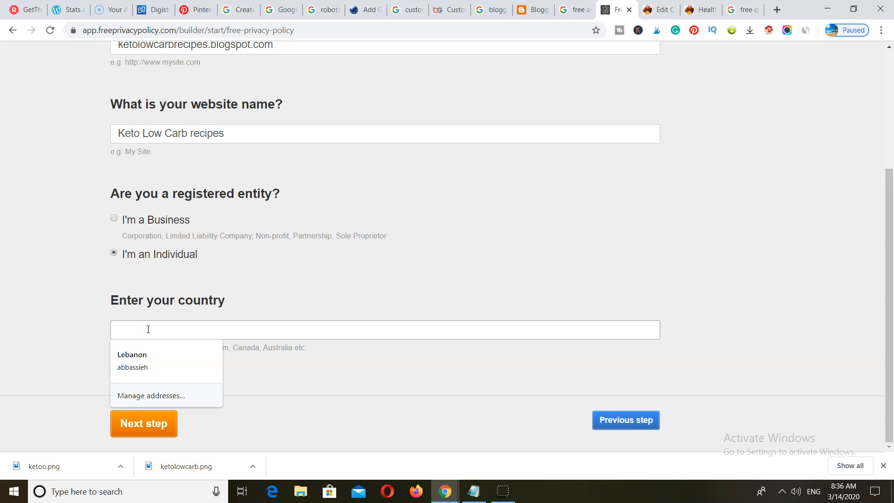
click(148, 329)
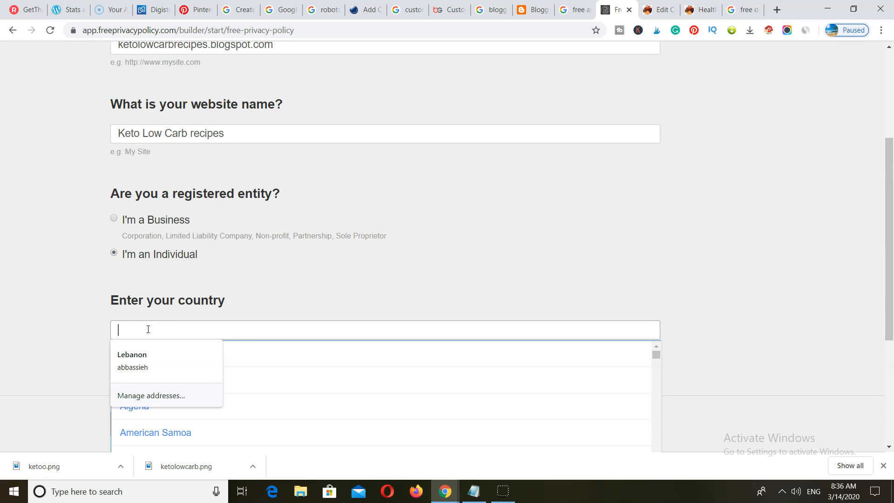
click(136, 357)
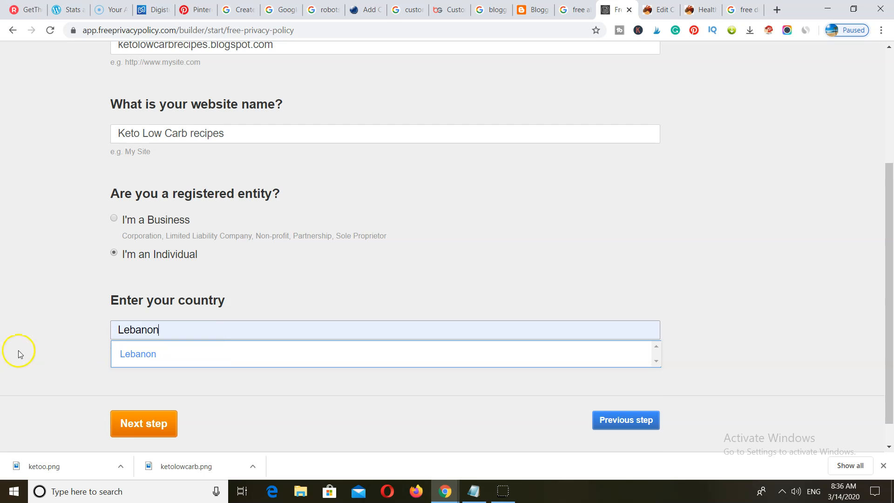
scroll(71, 338, down, 1)
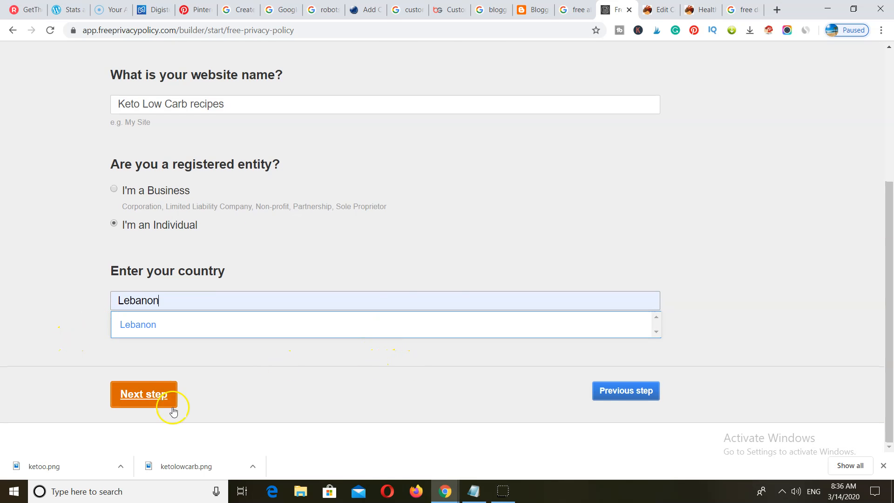
click(144, 394)
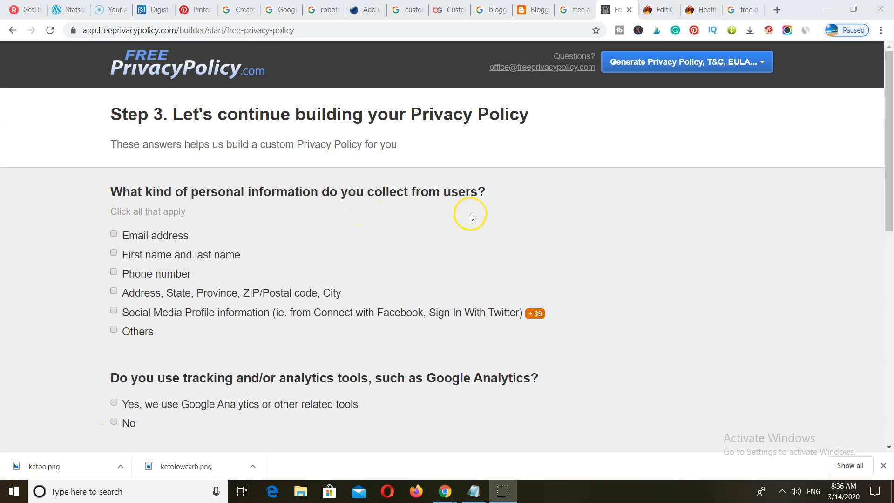
- Tick email as collected information and answer No to emails, ads and selling to users
click(113, 233)
scroll(222, 242, down, 4)
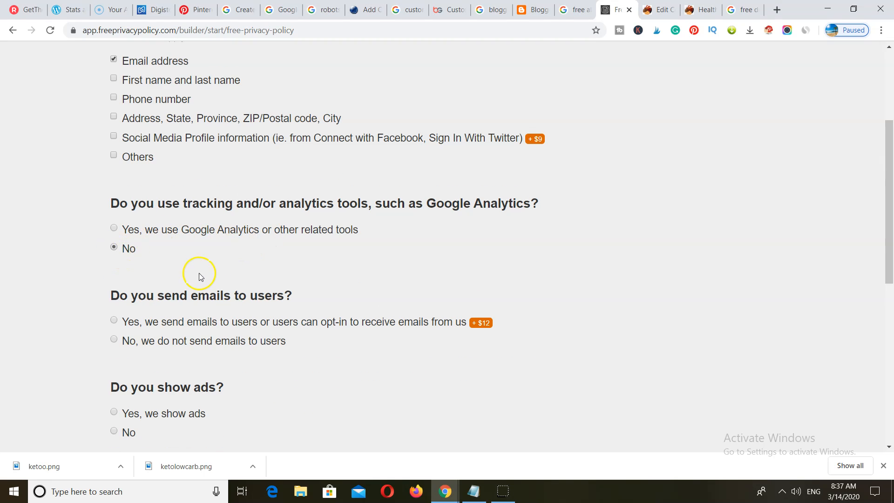
scroll(200, 272, down, 3)
click(114, 224)
scroll(186, 209, down, 5)
scroll(177, 197, up, 3)
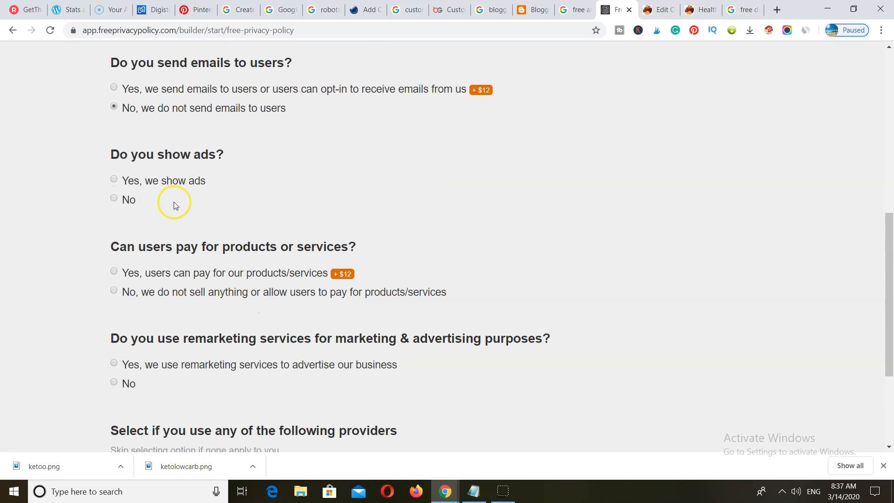
click(114, 198)
scroll(180, 207, down, 3)
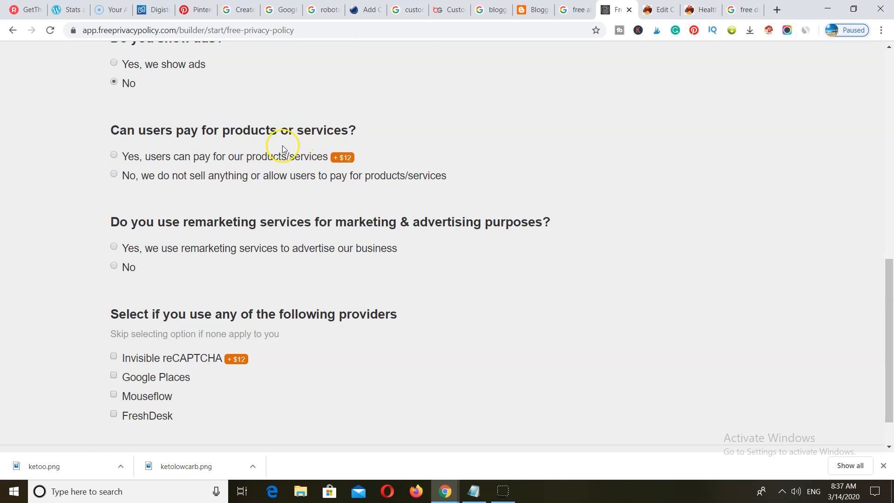
click(114, 174)
scroll(122, 211, down, 1)
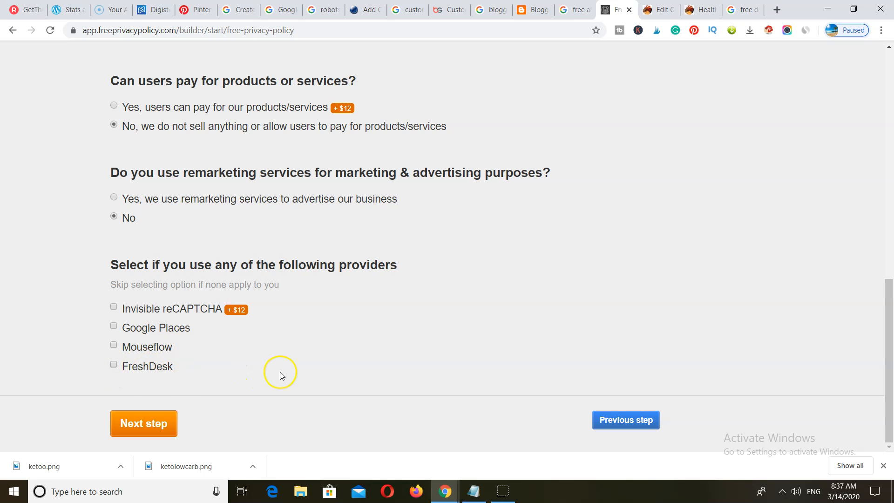
click(138, 423)
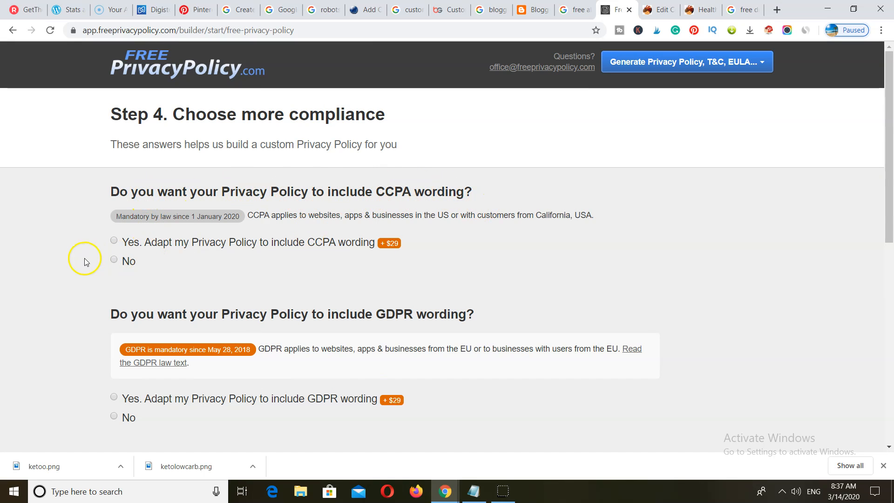
- Answer No to CCPA, GDPR, CalOPPA, and the under-18 and under-13 data questions
click(113, 262)
scroll(131, 261, down, 4)
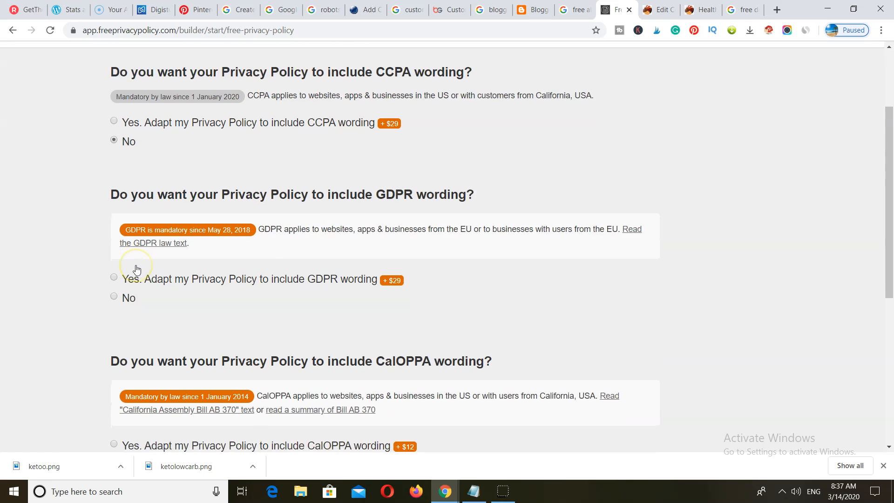
click(115, 242)
scroll(121, 243, down, 4)
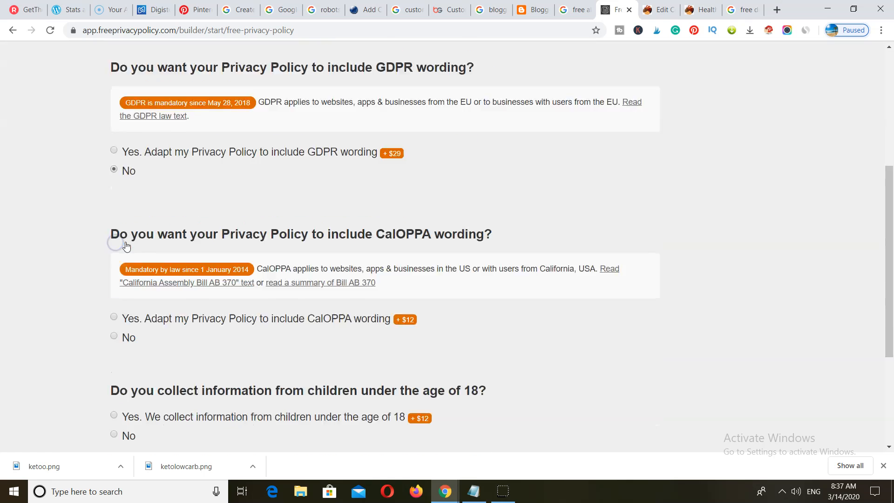
click(114, 234)
scroll(117, 234, down, 2)
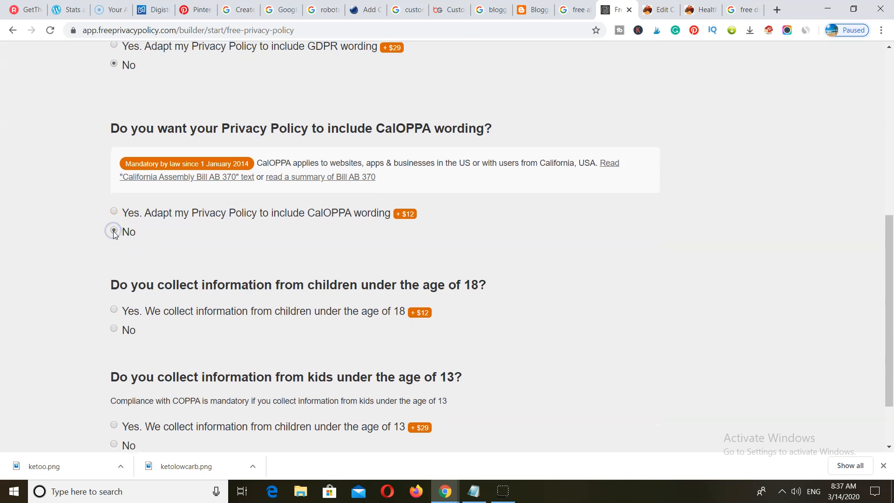
click(113, 252)
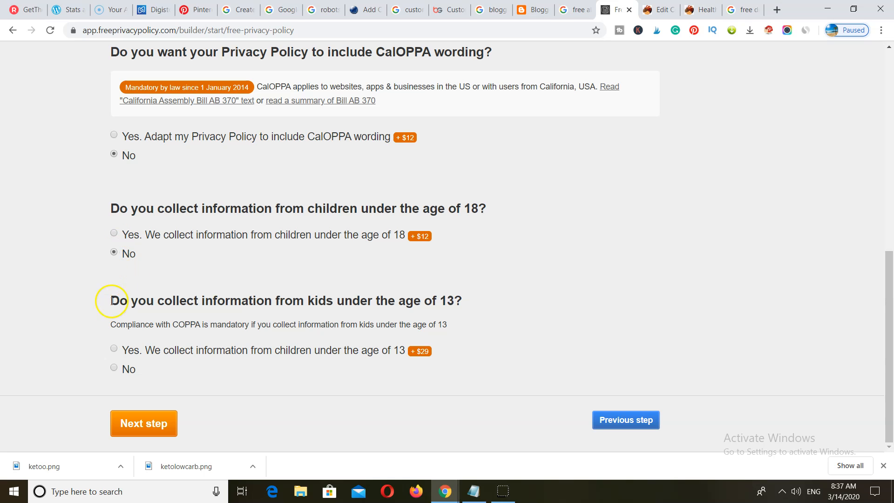
click(113, 368)
click(126, 419)
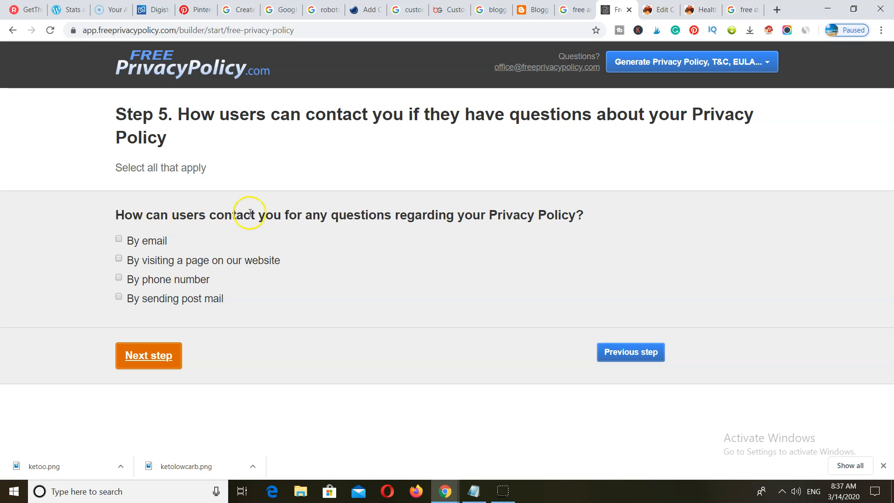
- Set email as the contact method, fill in the delivery address and generate the Privacy Policy
click(118, 239)
click(182, 318)
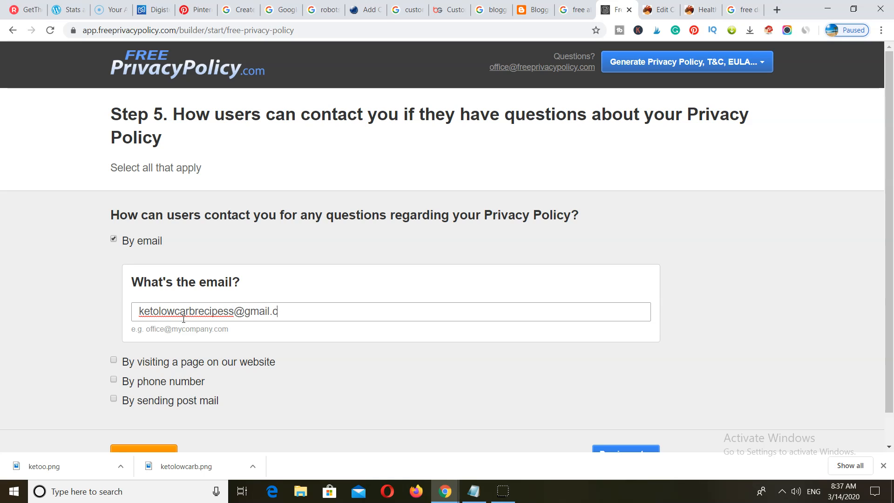
scroll(183, 319, down, 1)
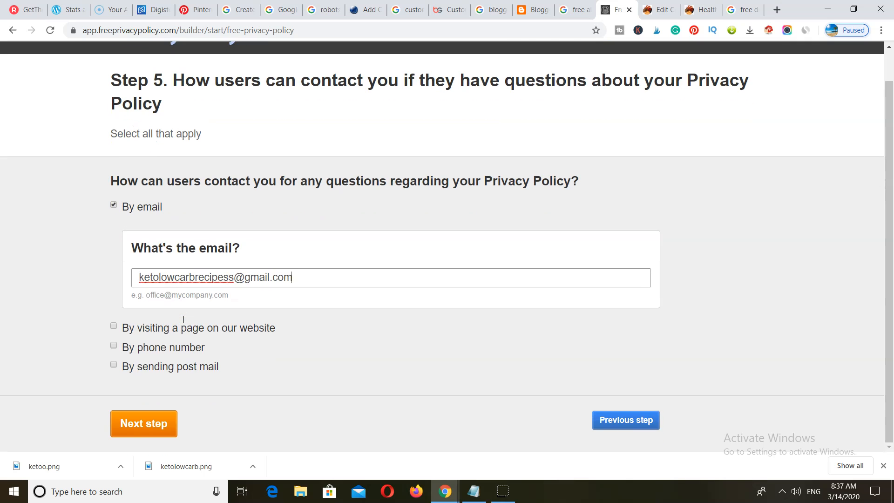
click(142, 422)
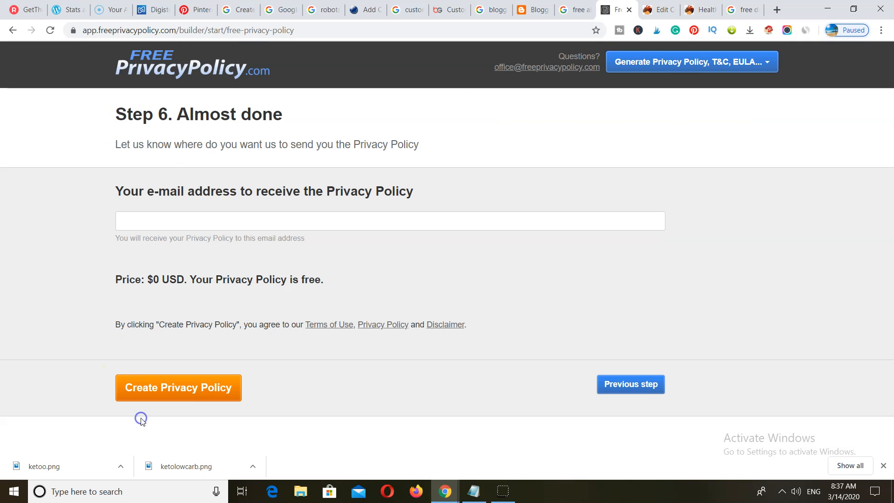
click(154, 222)
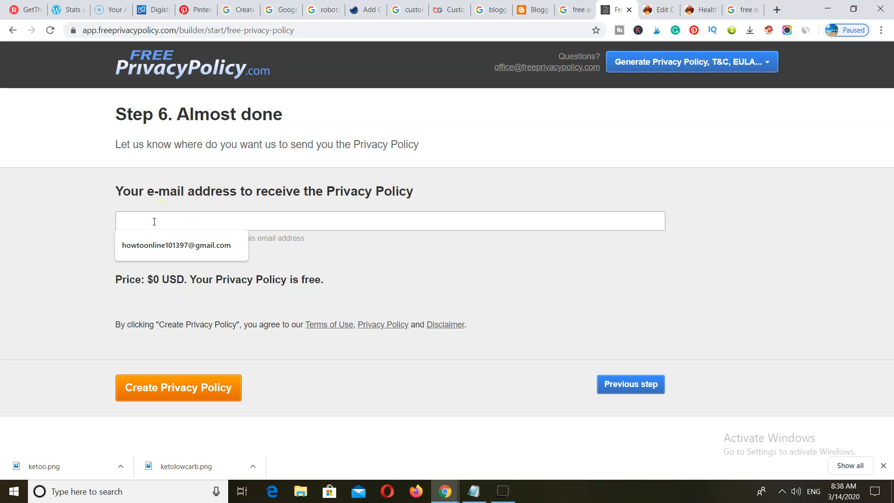
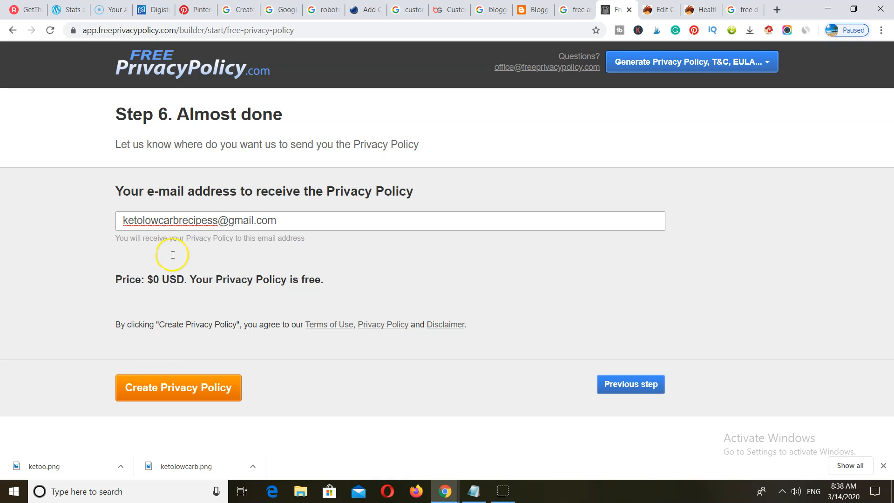
click(182, 389)
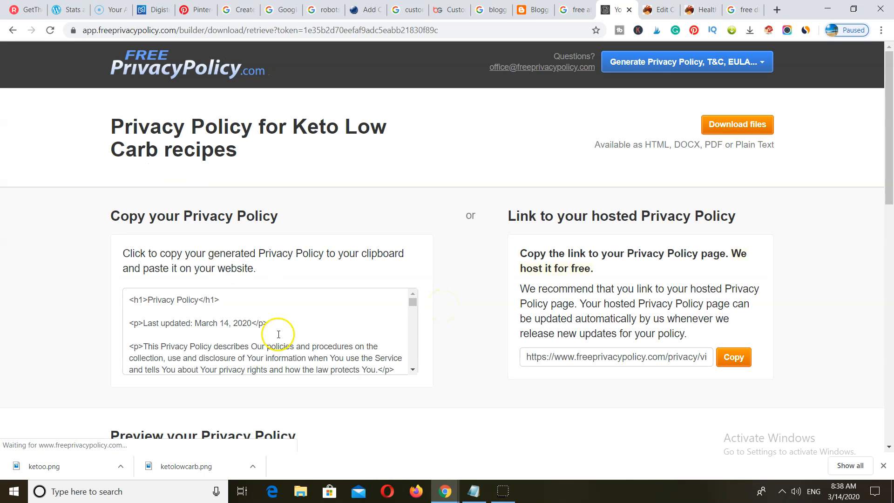
- Copy the generated Privacy Policy HTML code
drag(129, 296, 358, 229)
right_click(207, 186)
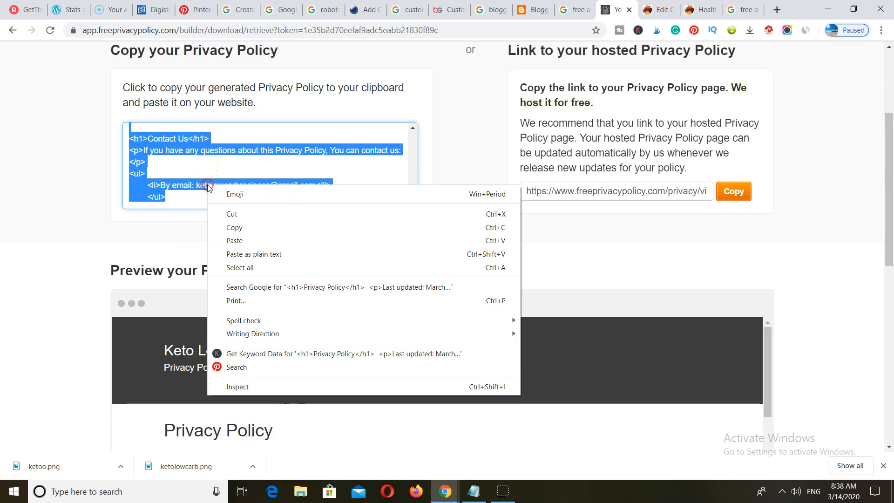
click(236, 226)
- Paste the privacy policy HTML into the Blogger Privacy Policy page in HTML view
click(532, 10)
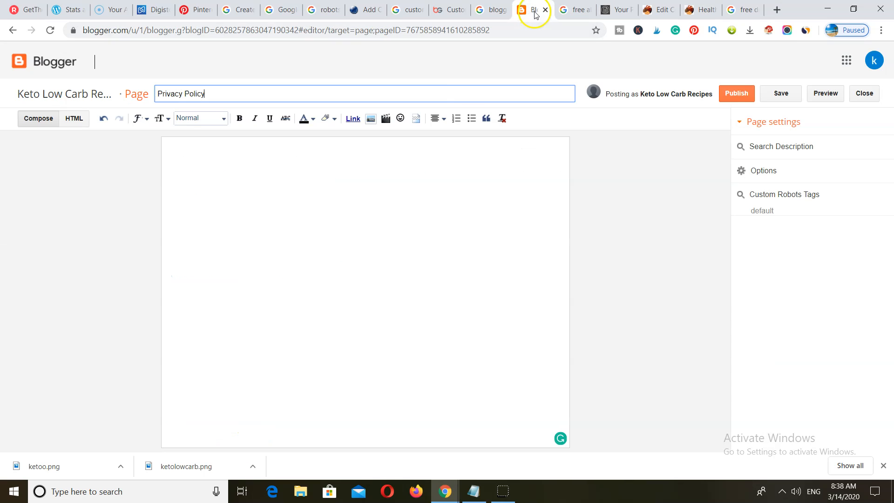
click(73, 121)
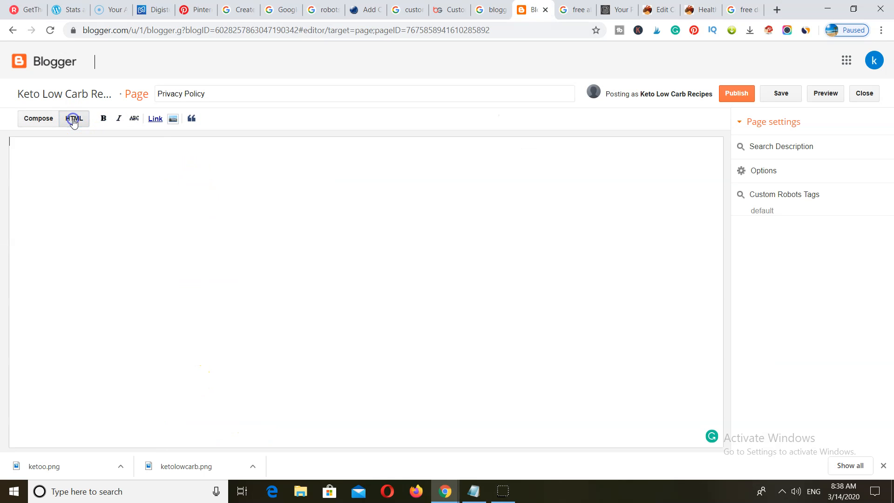
right_click(42, 147)
click(91, 235)
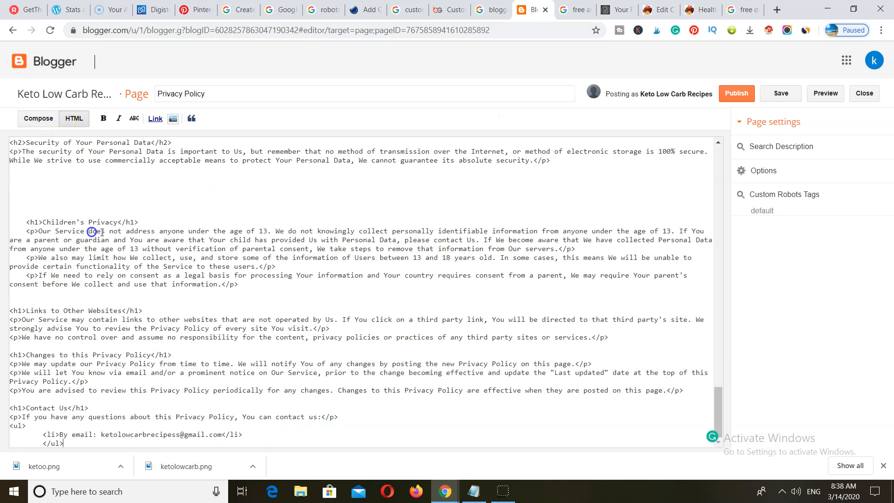
click(38, 118)
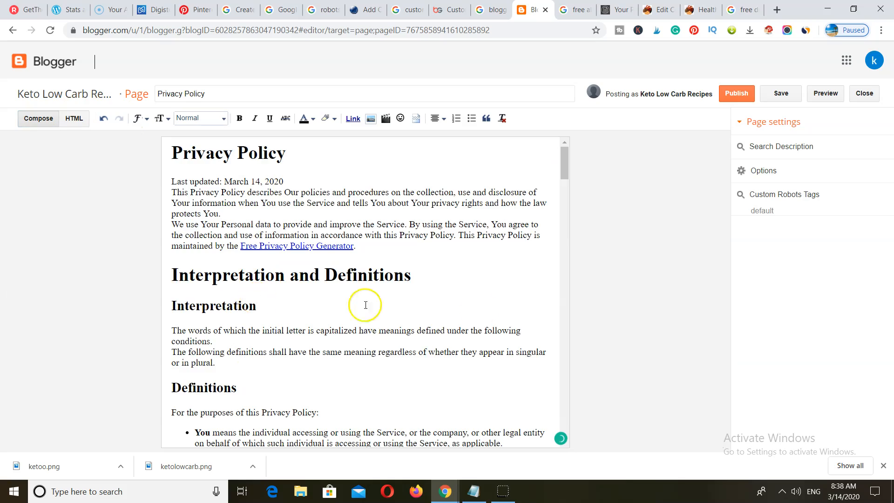
- Publish the Privacy Policy page
scroll(493, 310, down, 10)
scroll(493, 311, down, 10)
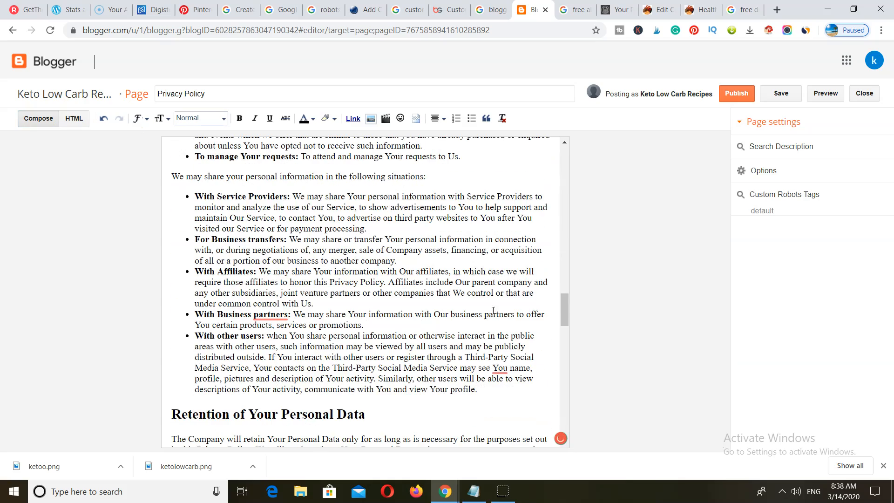
click(732, 94)
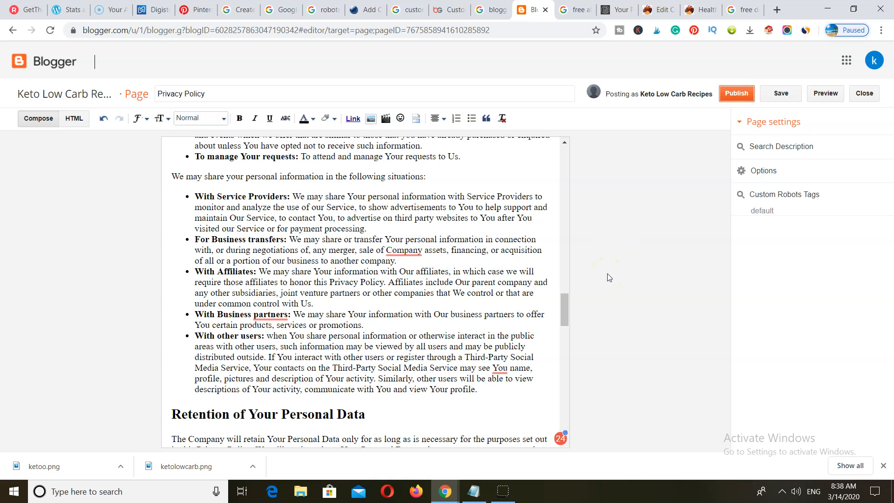
click(728, 95)
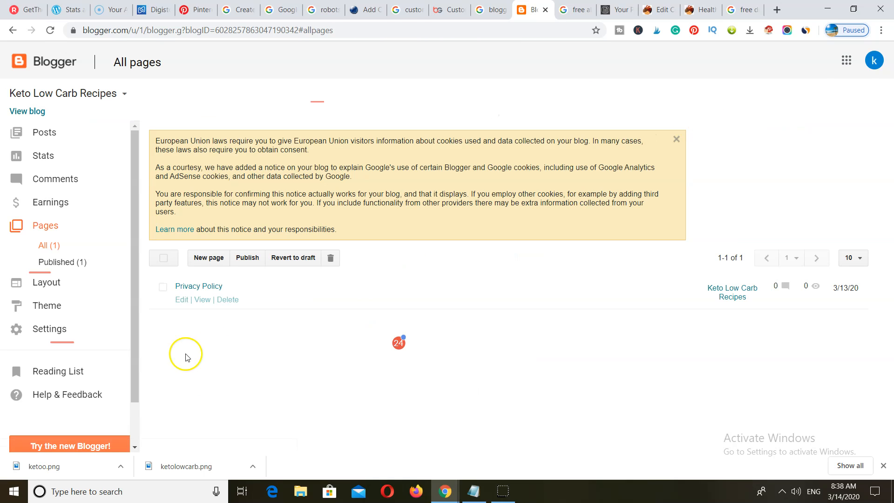
- Check the live Privacy Policy page in a new tab, then start a new blog page
right_click(196, 300)
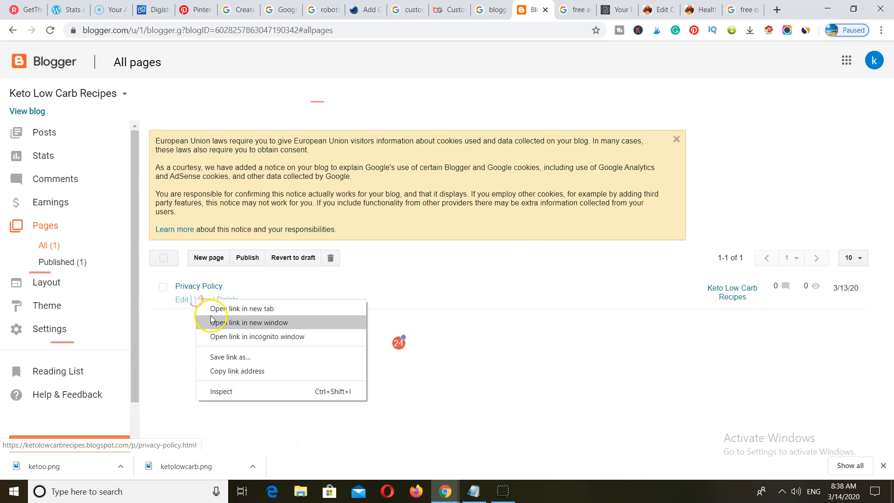
click(219, 308)
click(542, 9)
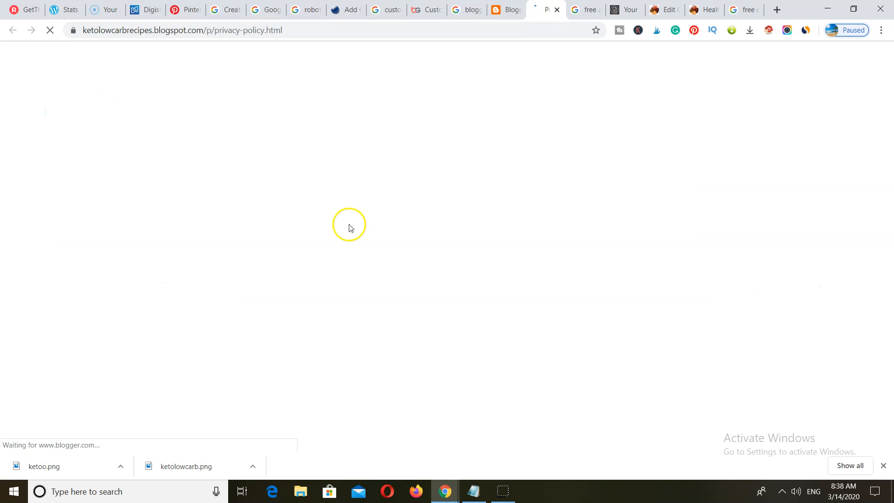
scroll(353, 251, down, 15)
scroll(357, 277, down, 5)
scroll(357, 278, up, 20)
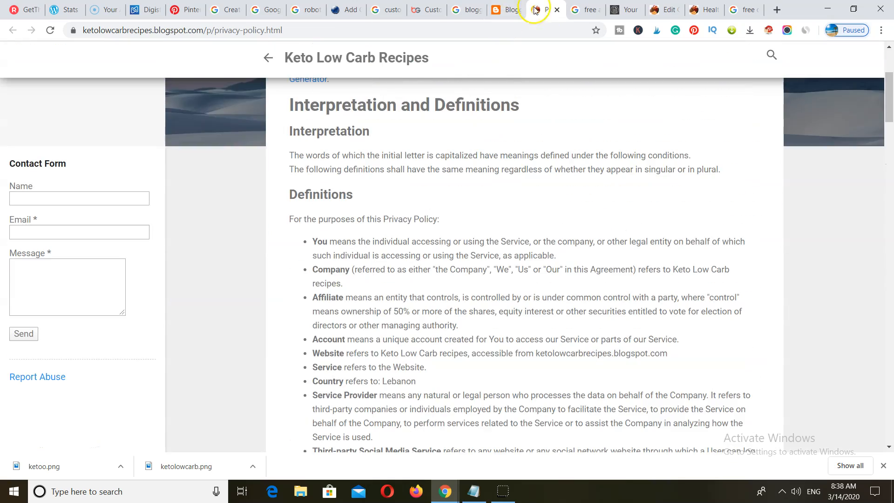
click(556, 10)
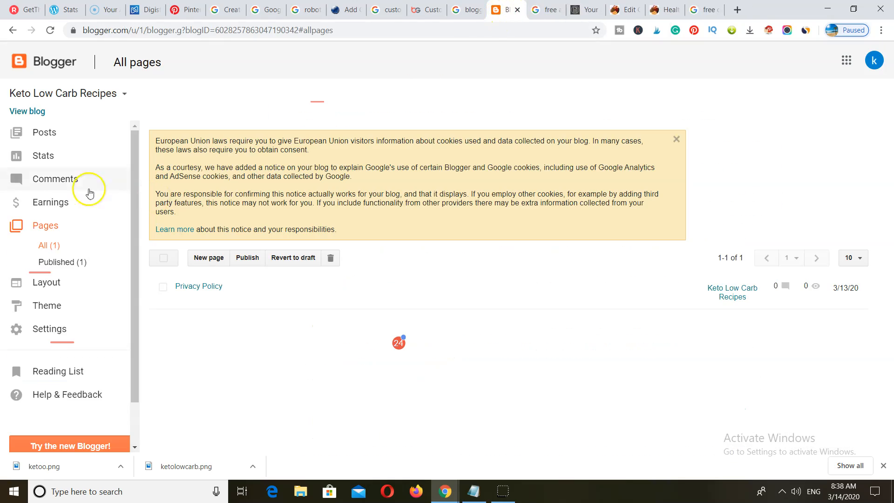
click(203, 258)
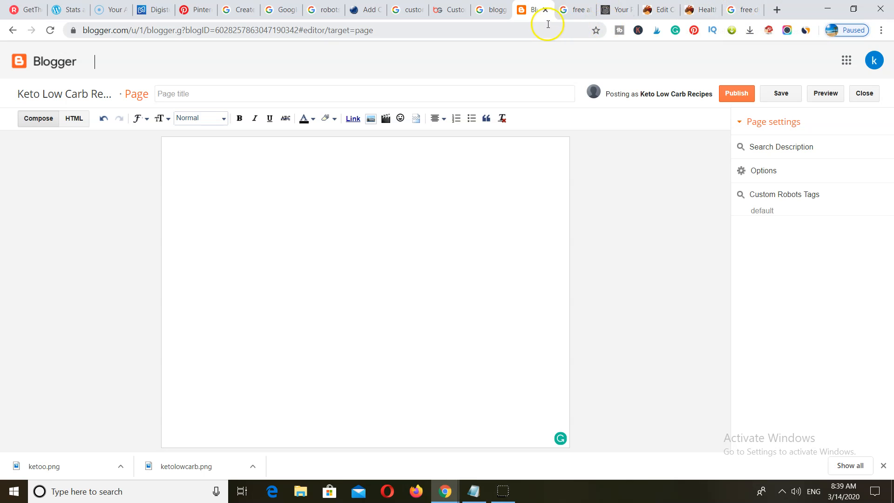
click(579, 13)
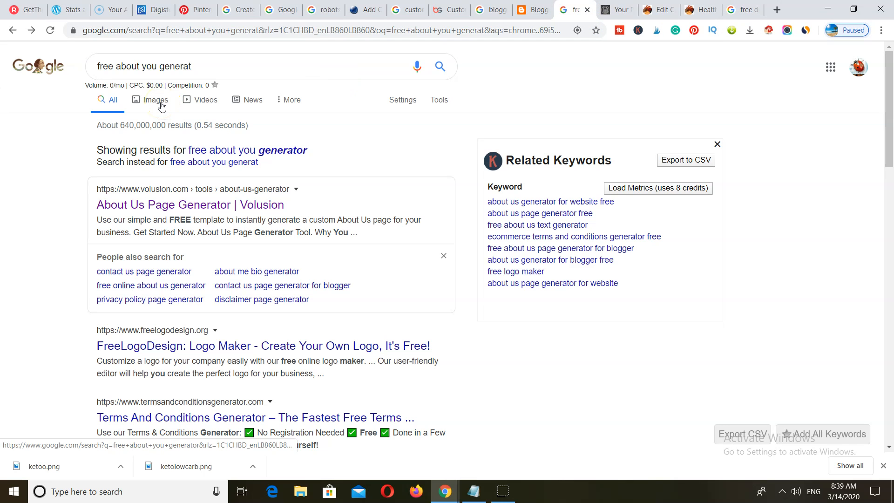
- Search Google in a new tab for 'free disclamer generator'
click(776, 11)
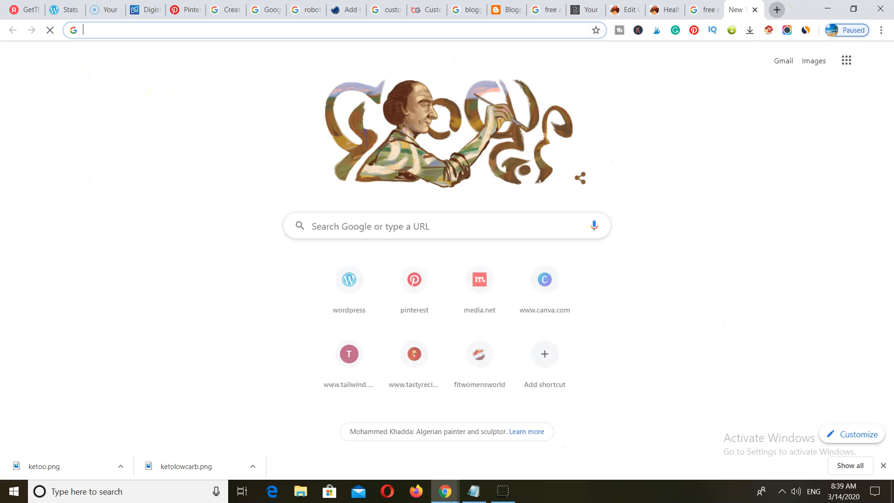
click(347, 226)
text(free dis)
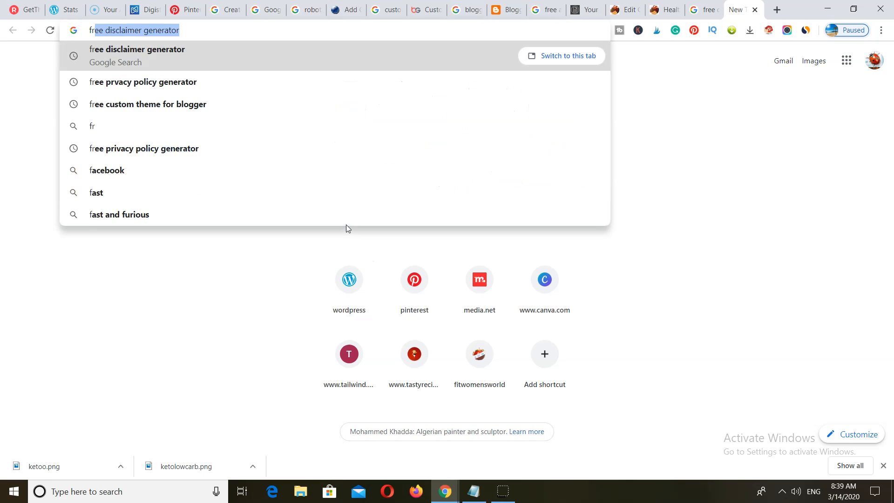
text(cla)
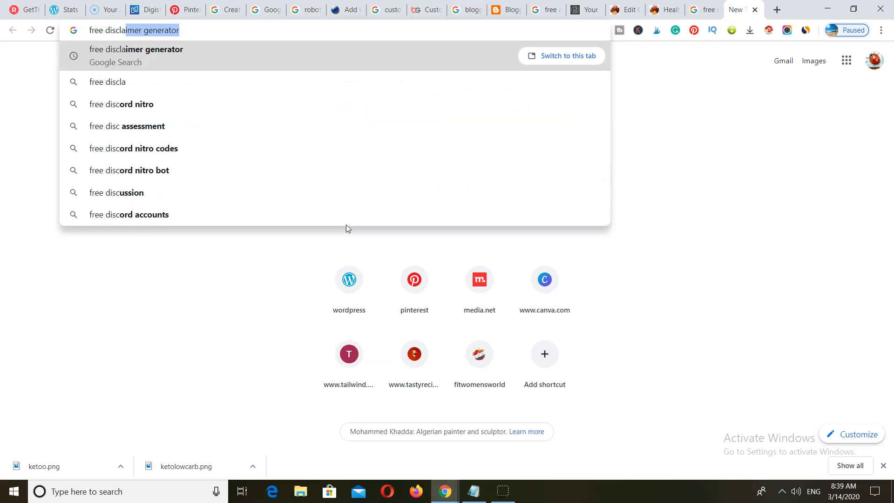
text(mer gene)
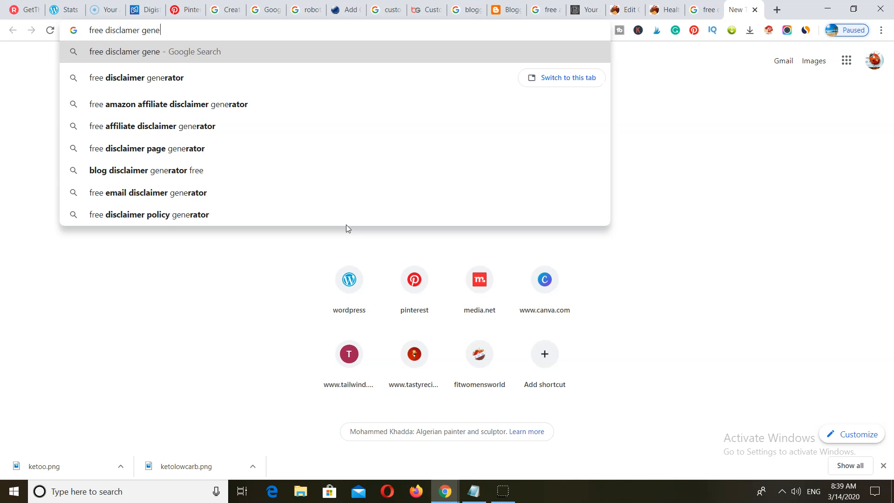
text(rator)
key(Return)
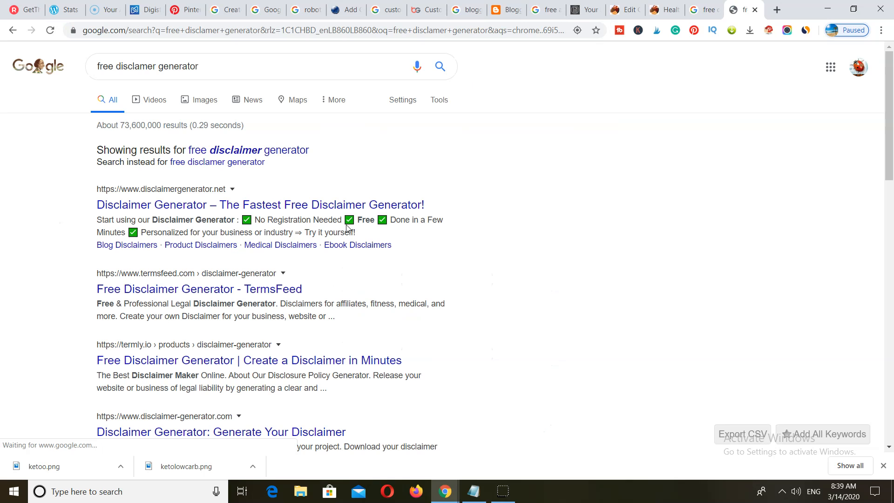
- On disclaimergenerator.net, enter company Leto Low Carb, website name Kelo Low Carb Recipes and its URL
click(171, 205)
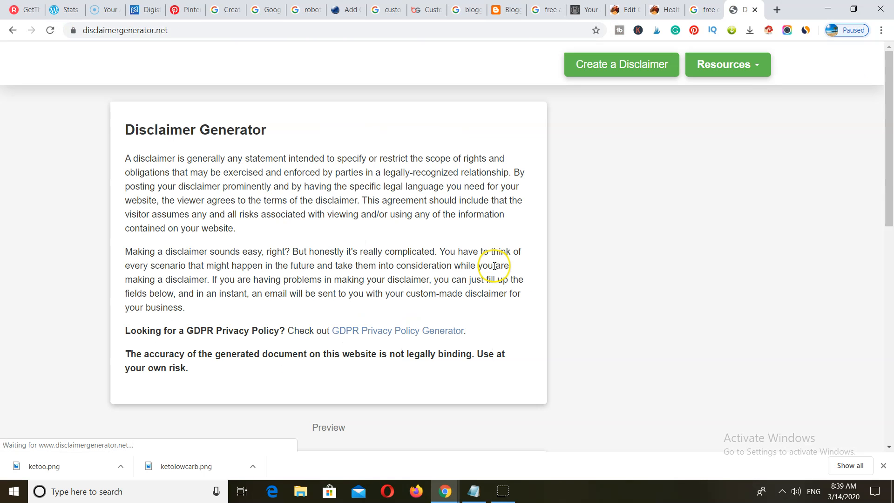
click(627, 69)
click(620, 156)
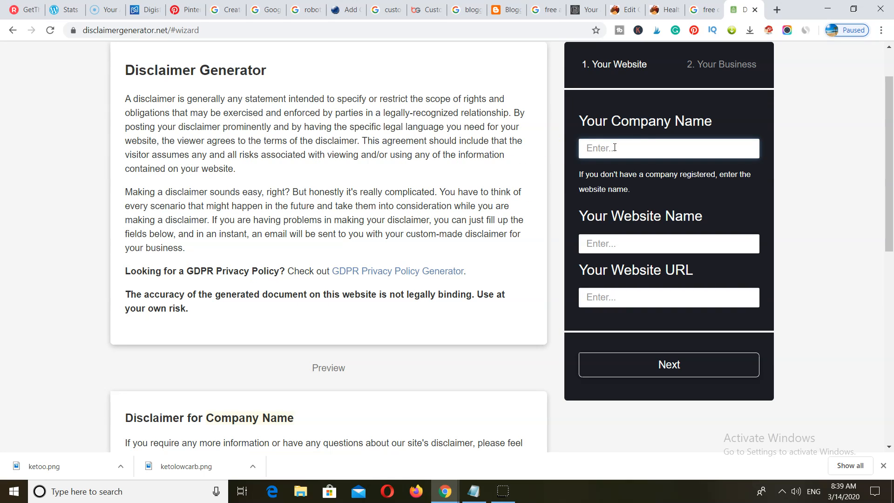
click(595, 246)
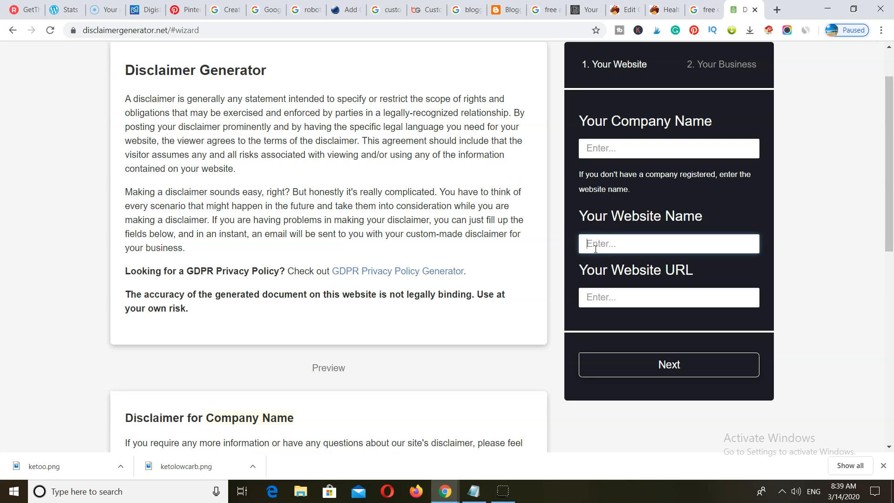
text(Kelo Low Carb Recipes)
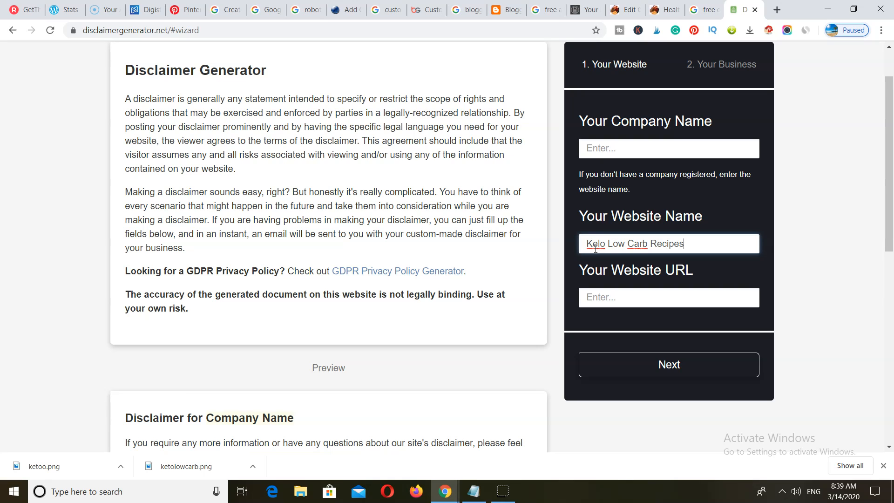
click(591, 296)
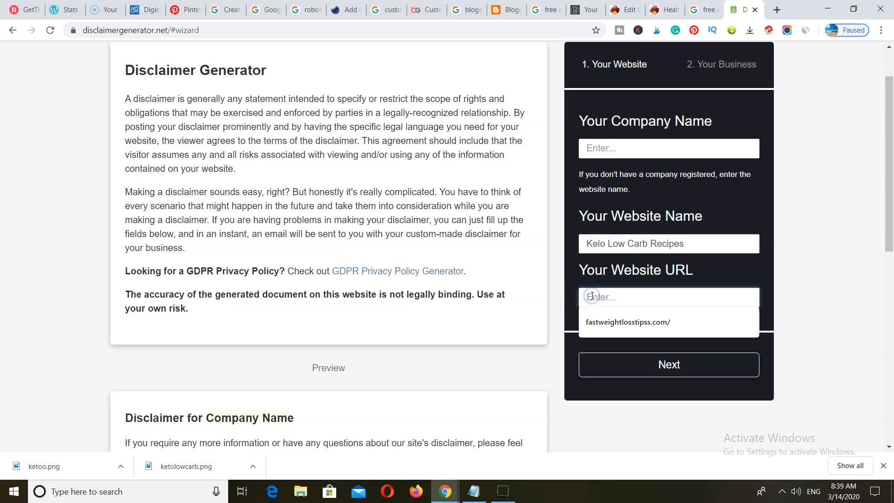
text(ketolowcarbrecipes.blogspot.com)
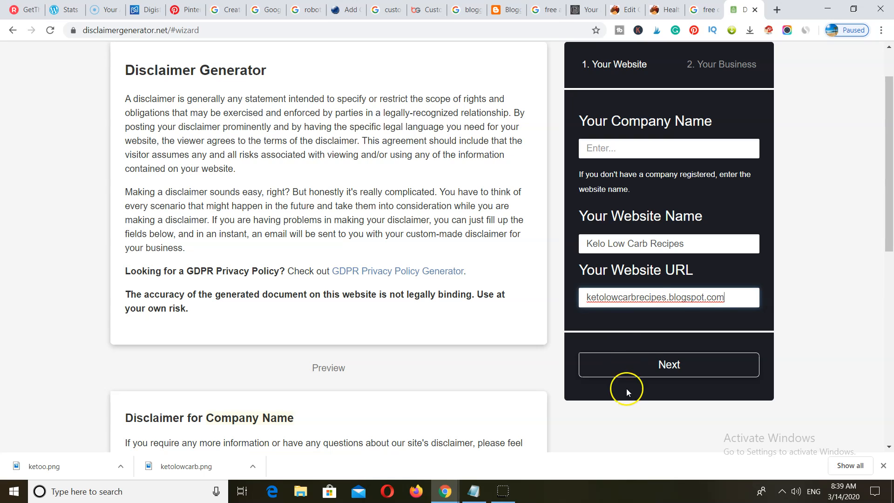
click(651, 368)
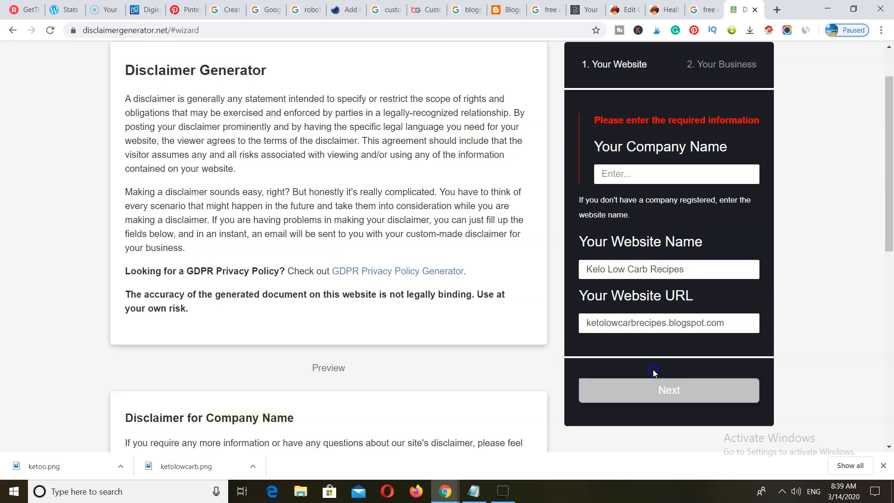
click(624, 172)
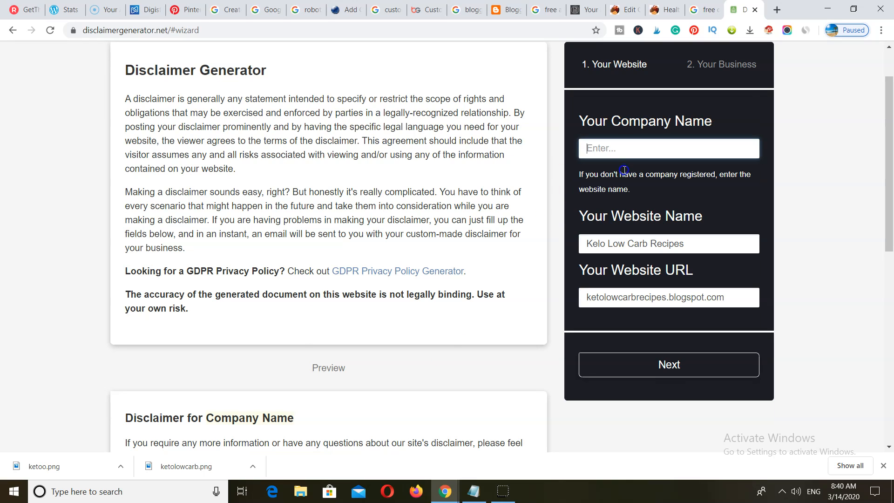
text(Leto Low Carb)
click(669, 365)
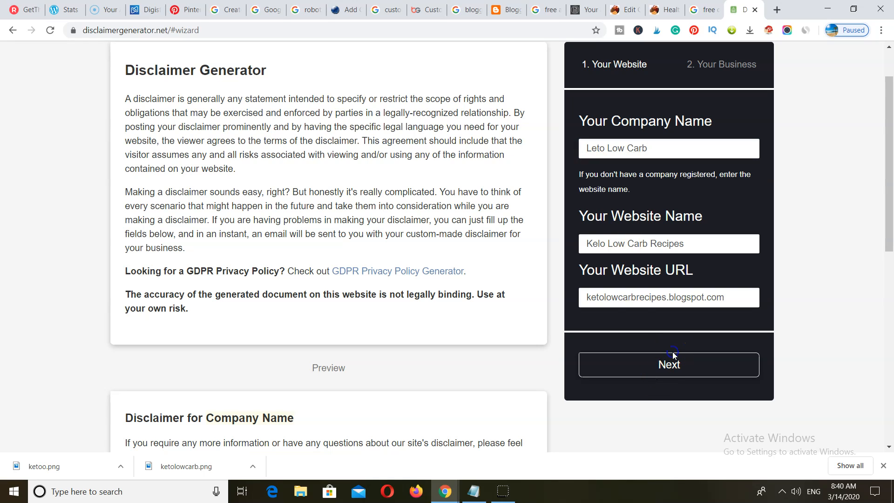
- Choose Lebanon as the country, add the contact email and generate the disclaimer
click(699, 150)
scroll(684, 240, down, 20)
scroll(684, 243, down, 15)
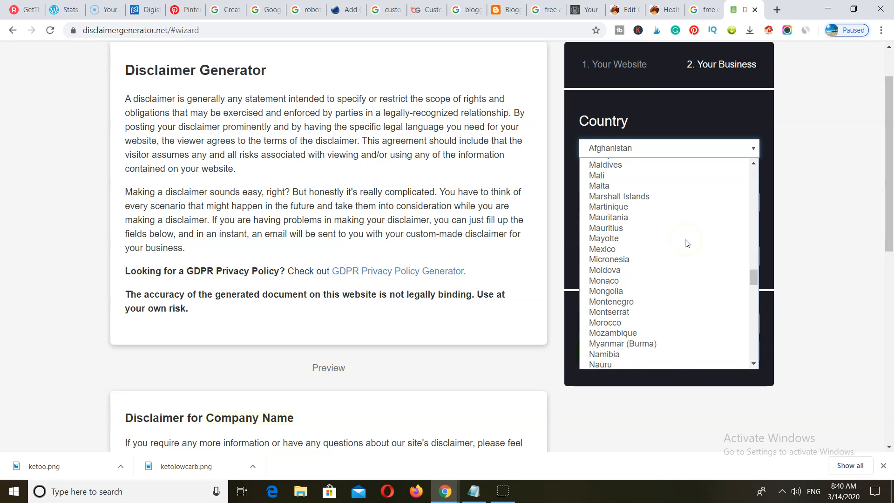
scroll(684, 243, up, 3)
scroll(637, 184, up, 3)
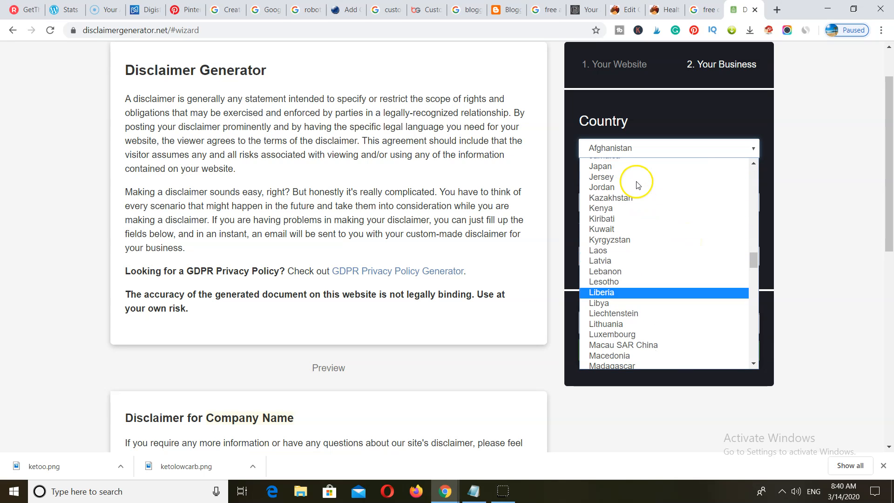
click(624, 261)
click(626, 202)
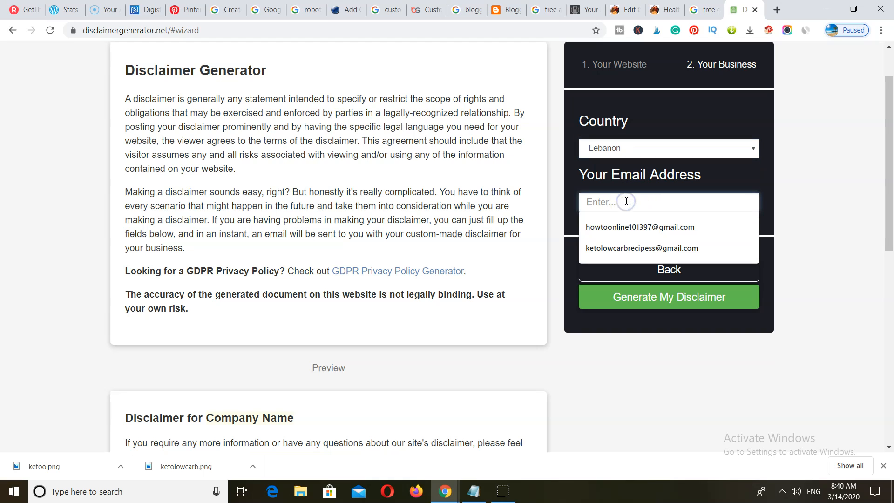
click(626, 247)
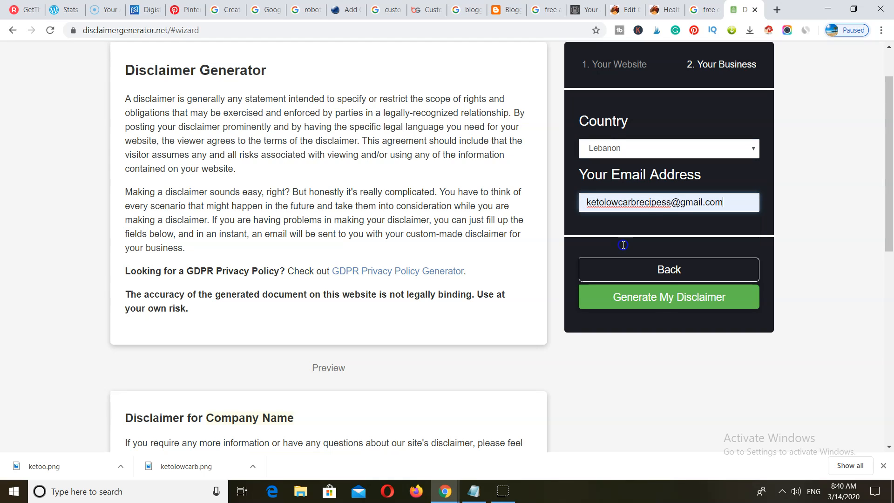
click(665, 298)
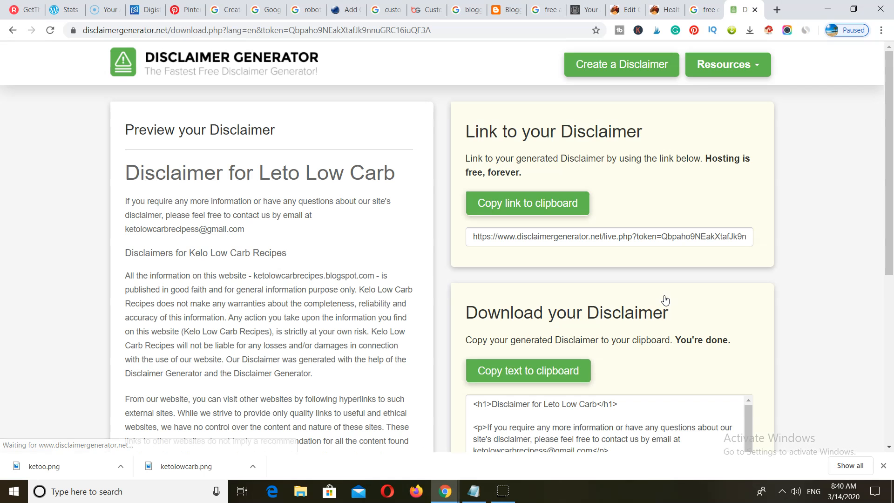
- Copy the generated disclaimer HTML code
scroll(326, 285, down, 5)
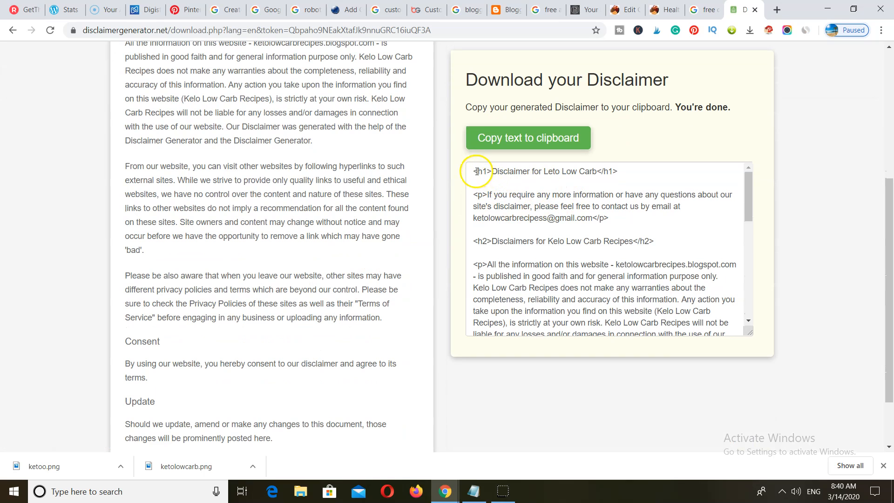
drag(472, 171, 611, 319)
right_click(611, 320)
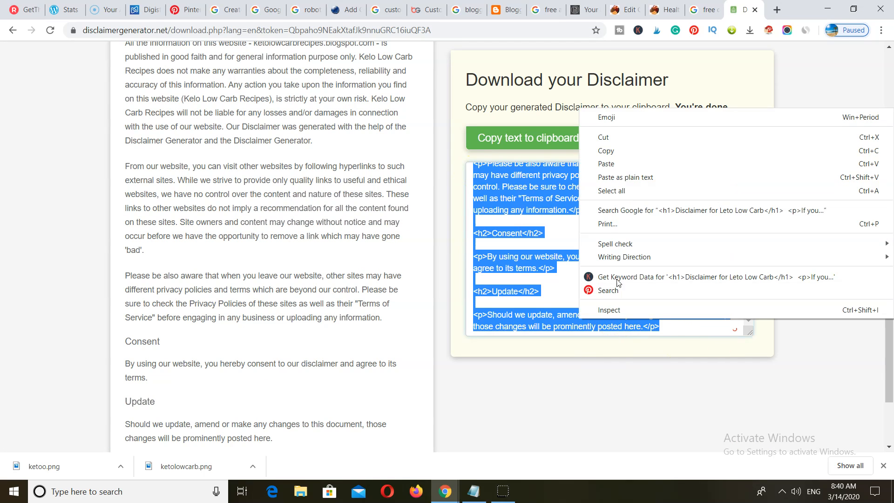
click(615, 146)
- Paste the disclaimer HTML into the new Blogger page in HTML view
click(513, 7)
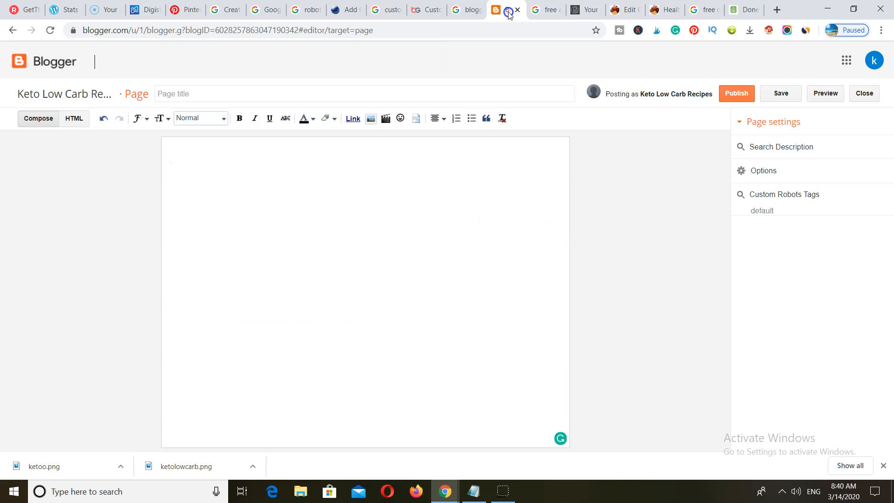
click(81, 122)
click(53, 155)
right_click(44, 150)
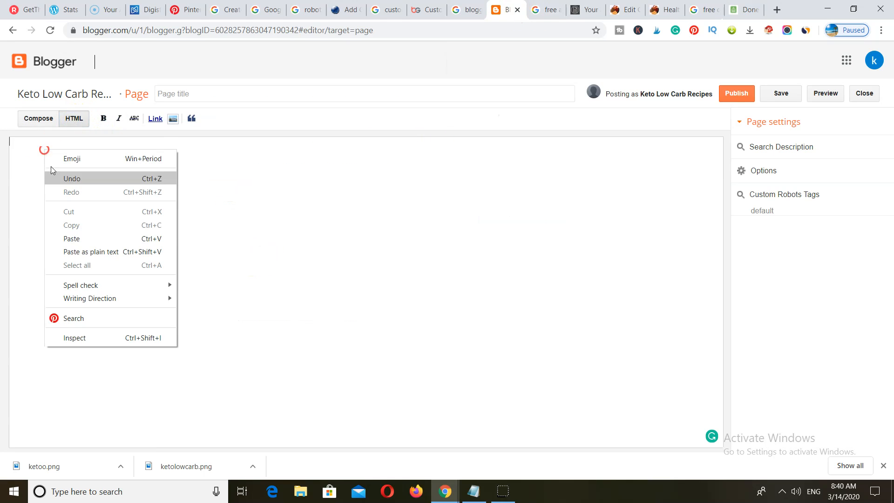
click(70, 238)
- Title the page 'Disclaimer' and publish it
click(185, 92)
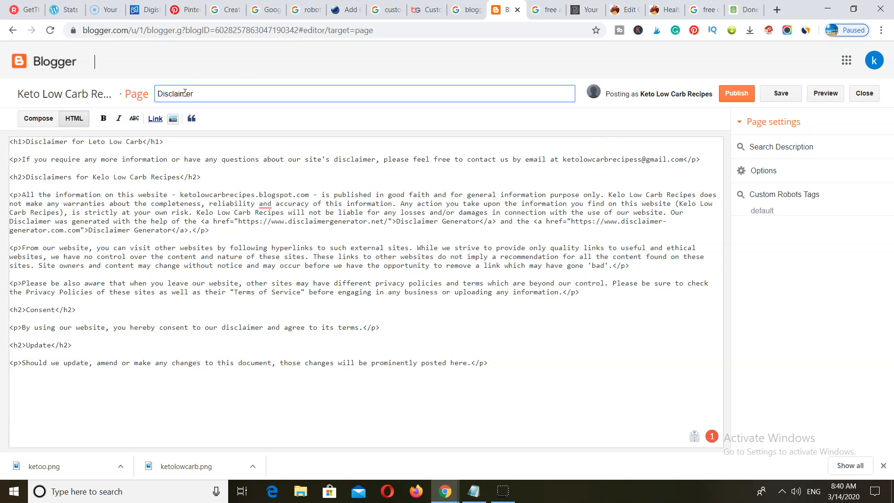
click(37, 118)
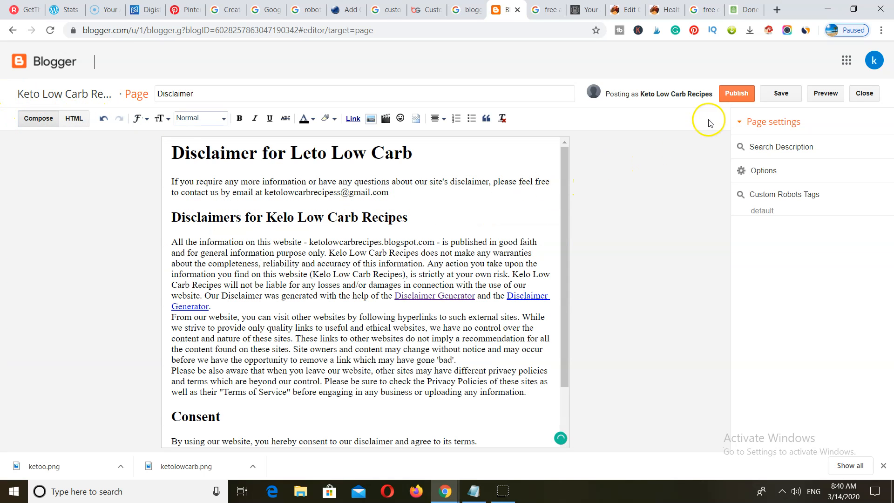
click(735, 92)
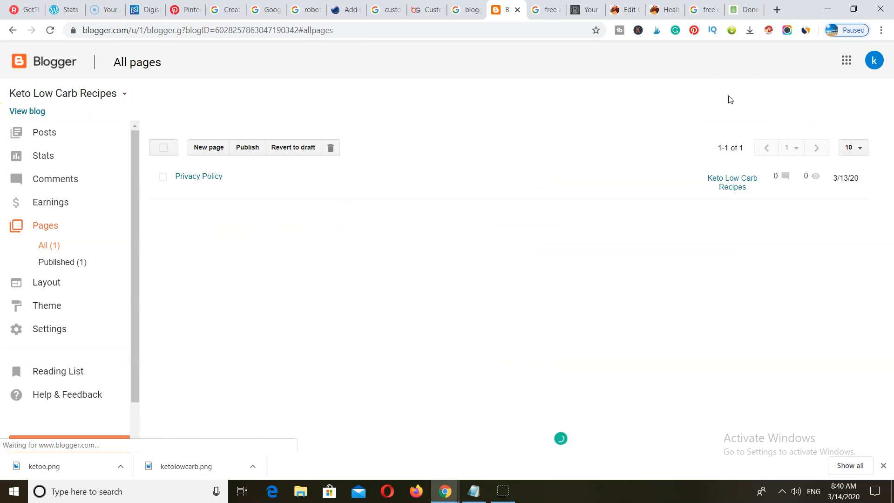
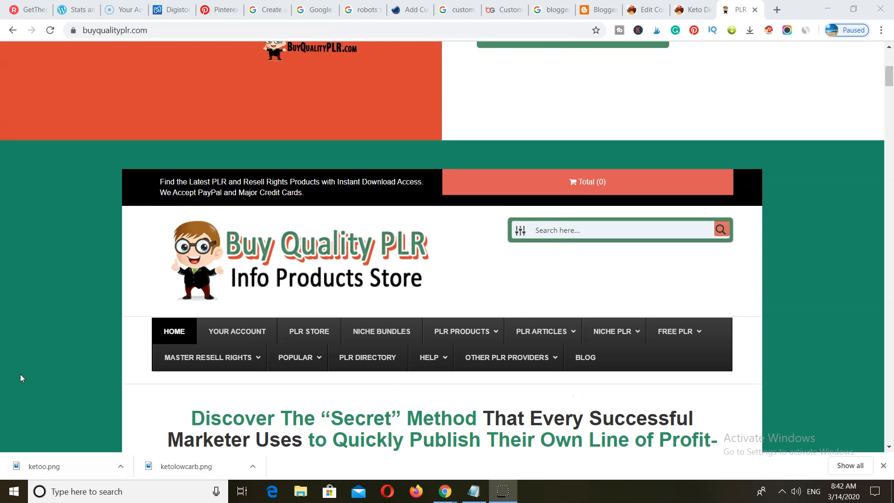
- Scroll up the Buy Quality PLR store page showing its opt-in offer
scroll(21, 375, up, 5)
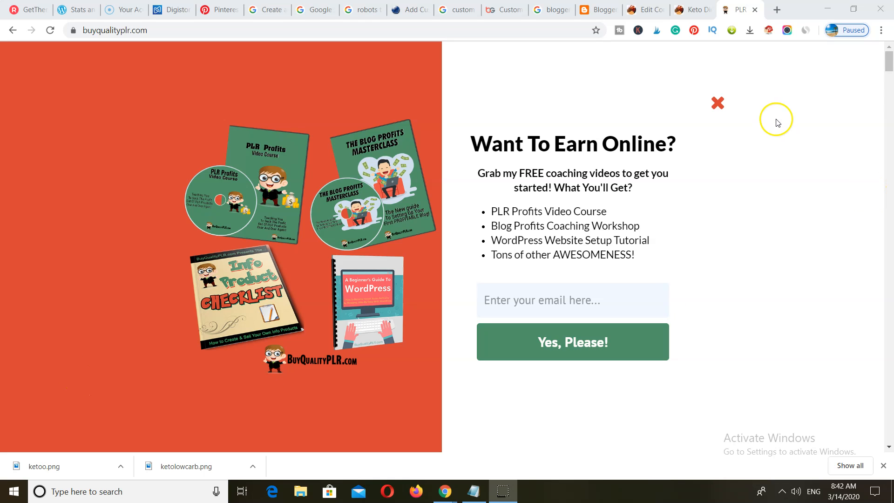
- Dismiss the opt-in popup and browse the Buy Quality PLR store page
click(713, 103)
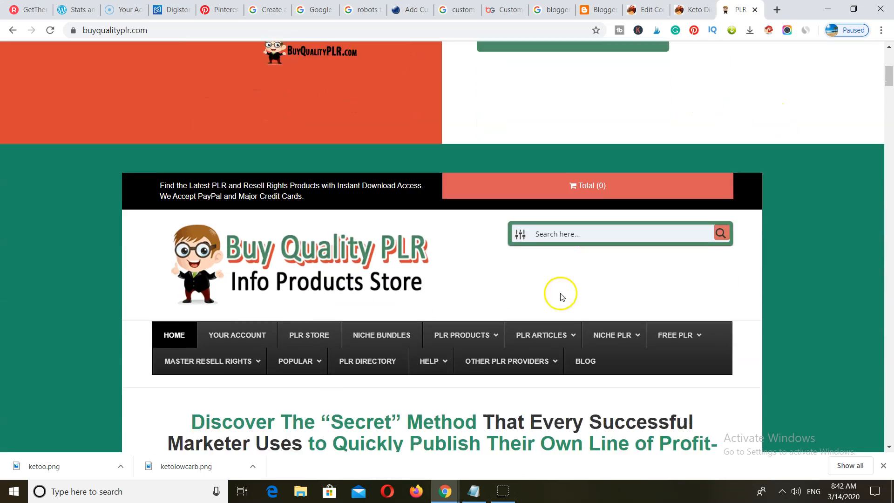
scroll(561, 296, down, 1)
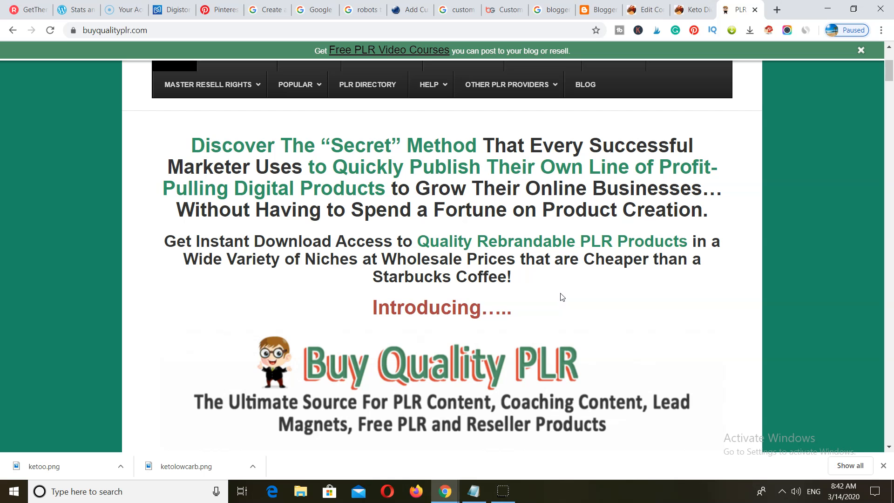
scroll(511, 351, down, 5)
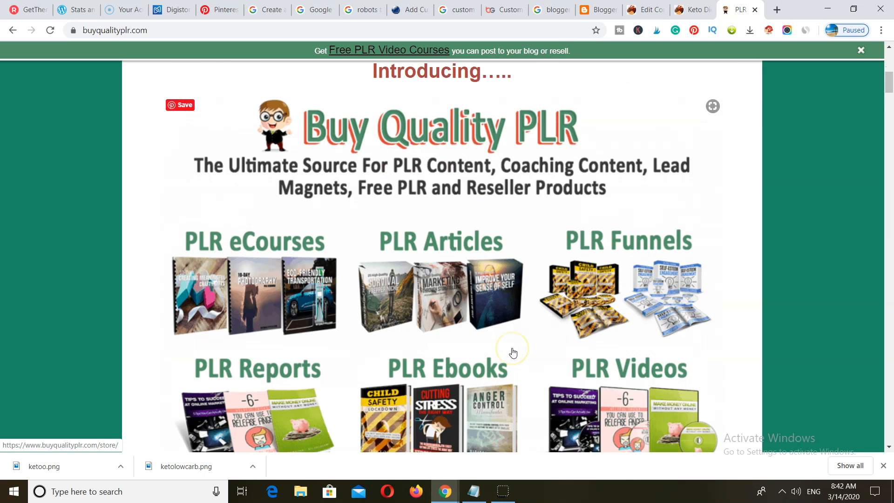
scroll(513, 352, up, 8)
scroll(514, 352, up, 1)
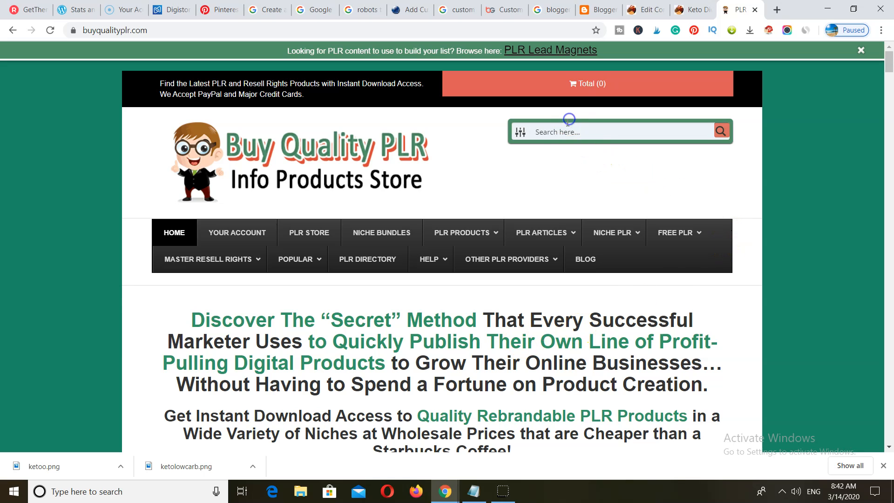
- Search the store for 'keto' and browse the keto PLR product results
click(552, 131)
text(keto)
key(Return)
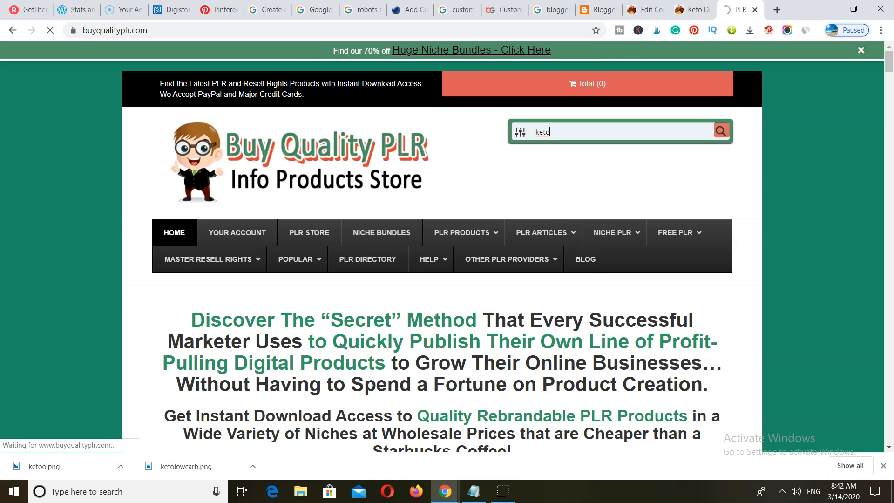
scroll(535, 322, down, 15)
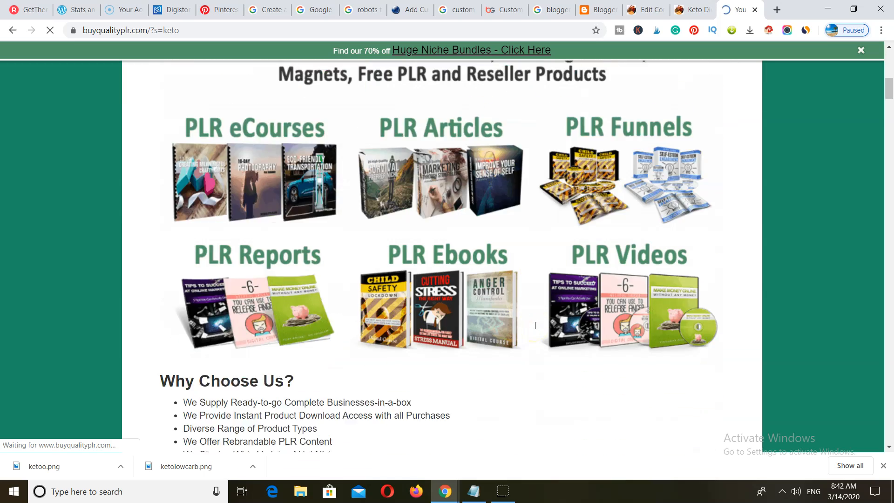
scroll(496, 316, down, 9)
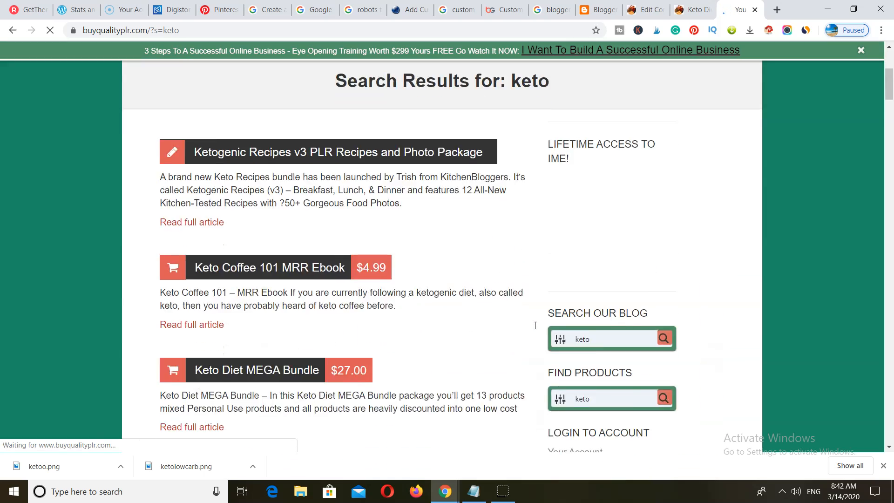
scroll(350, 242, up, 4)
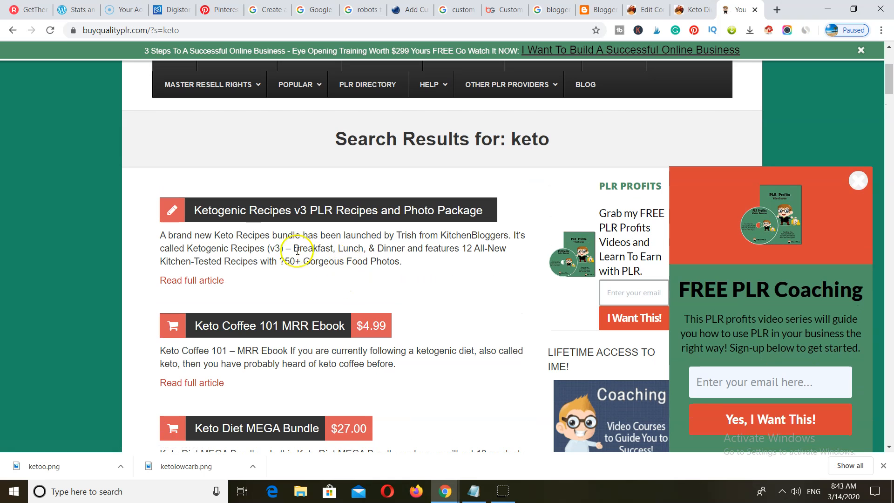
scroll(334, 232, down, 14)
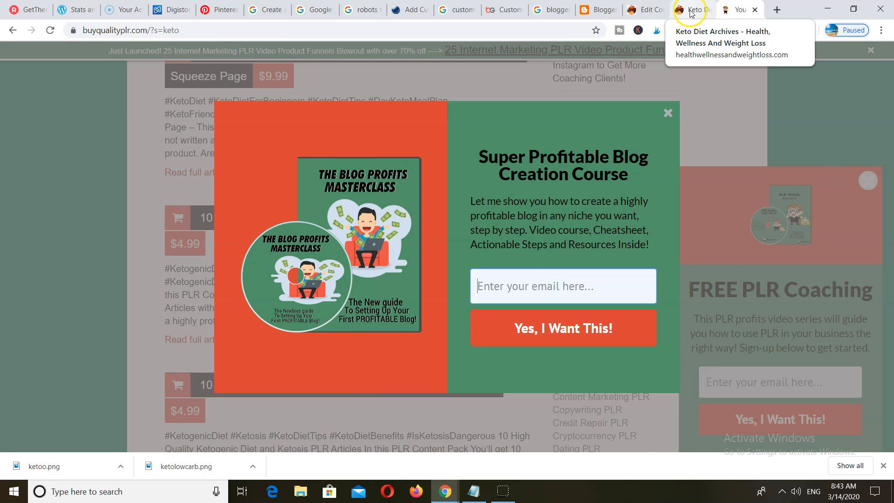
- Open the full smoothie post from the health blog's Keto Diet category
click(684, 14)
scroll(334, 296, down, 6)
scroll(334, 297, up, 1)
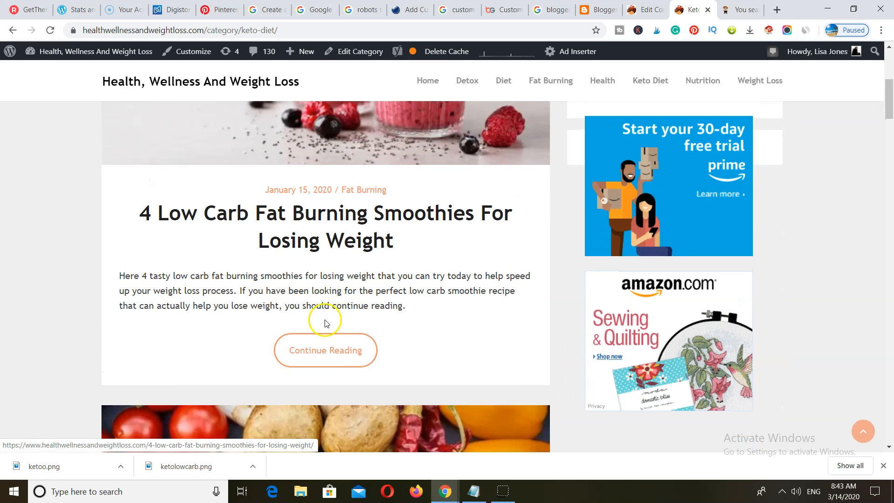
scroll(320, 335, down, 1)
click(322, 294)
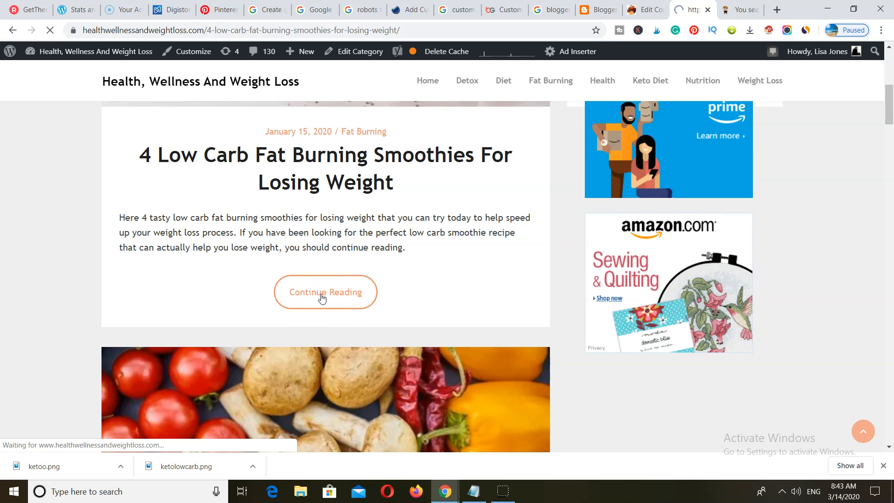
- Copy the '4 Low Carb Fat Burning Smoothies' post title and return to Blogger
scroll(322, 295, down, 6)
scroll(322, 295, up, 2)
mouse_move(401, 227)
mouse_down()
mouse_move(156, 176)
mouse_move(145, 183)
mouse_up()
right_click(187, 193)
click(205, 202)
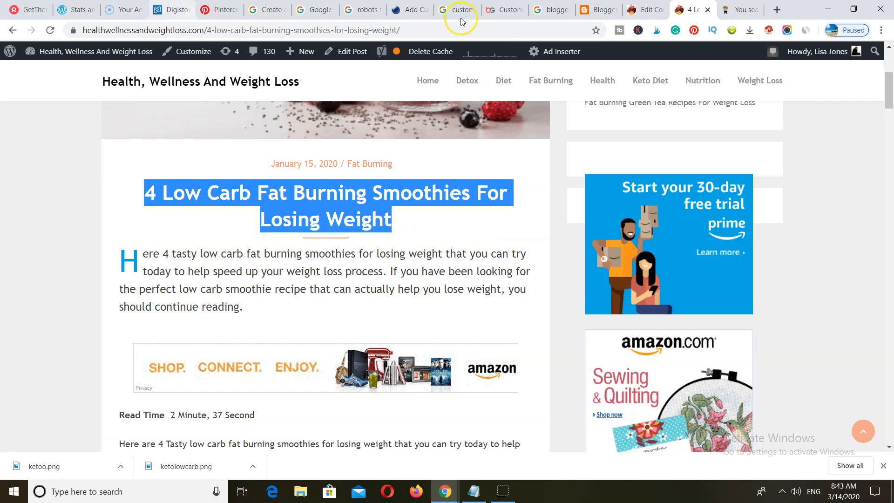
click(600, 10)
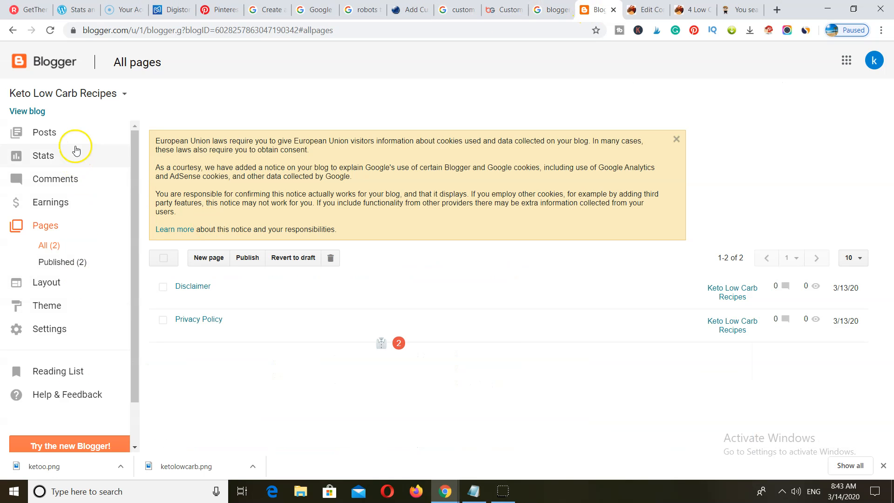
- Start a new Blogger post titled '4 Low Carb Fat Burning Smoothies For Losing Weight'
click(44, 133)
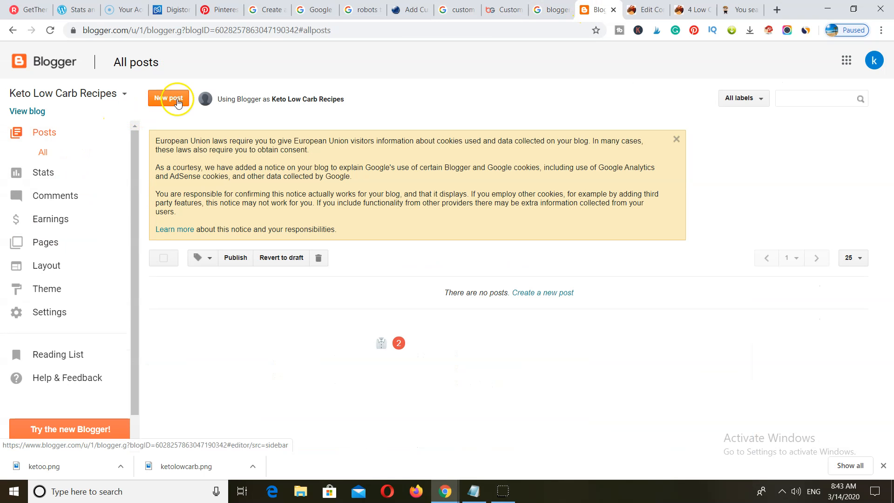
click(168, 98)
click(195, 93)
right_click(200, 95)
click(233, 184)
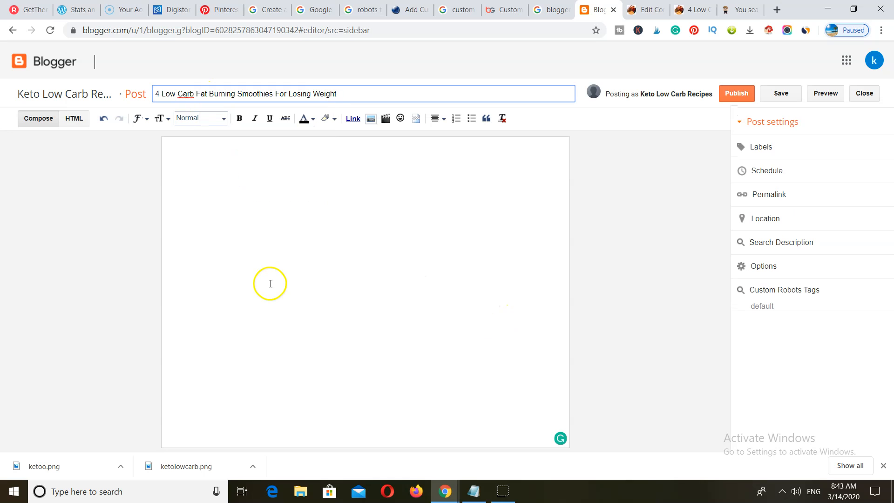
- Copy the article's intro paragraph into the post body, restoring its missing 'H'
click(694, 10)
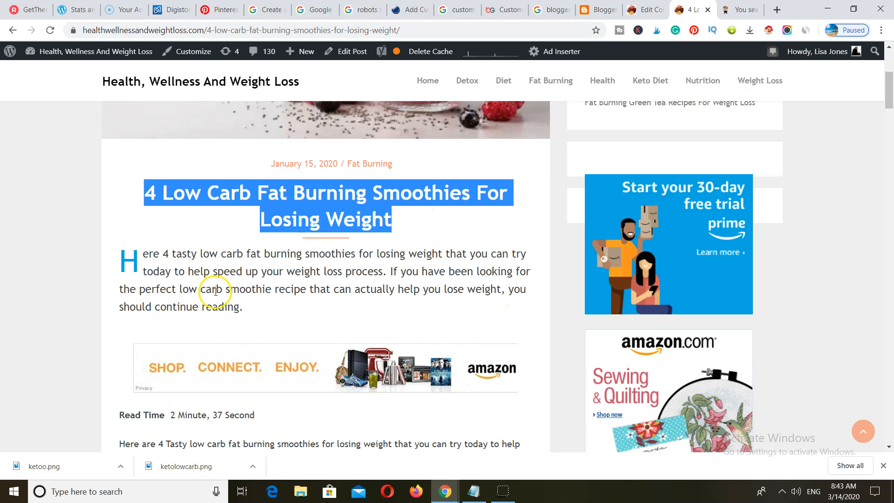
drag(241, 308, 143, 254)
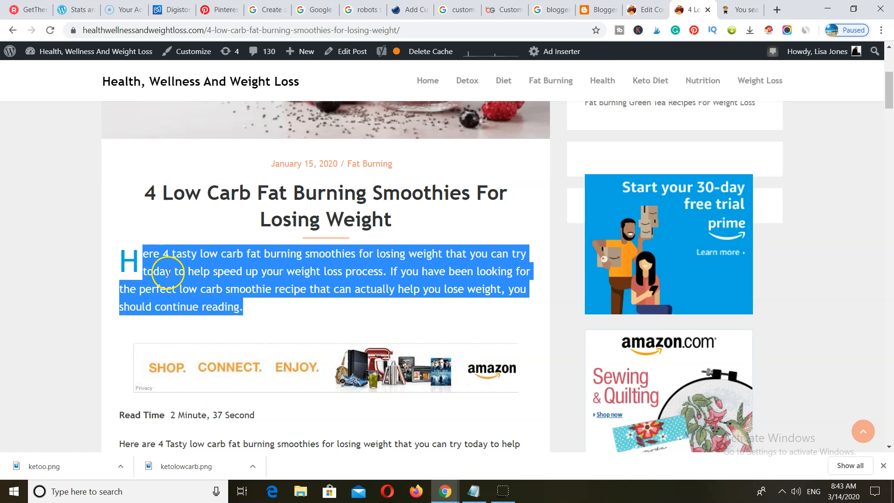
right_click(174, 276)
click(197, 284)
click(598, 9)
right_click(209, 160)
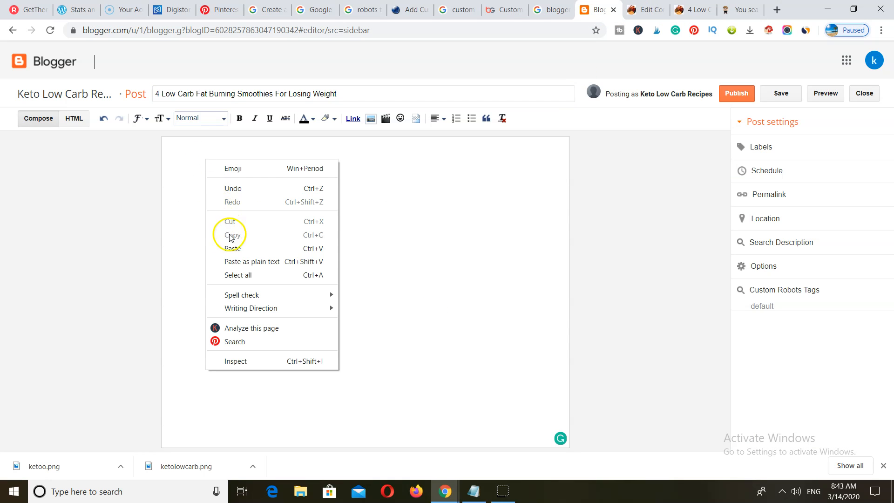
click(224, 249)
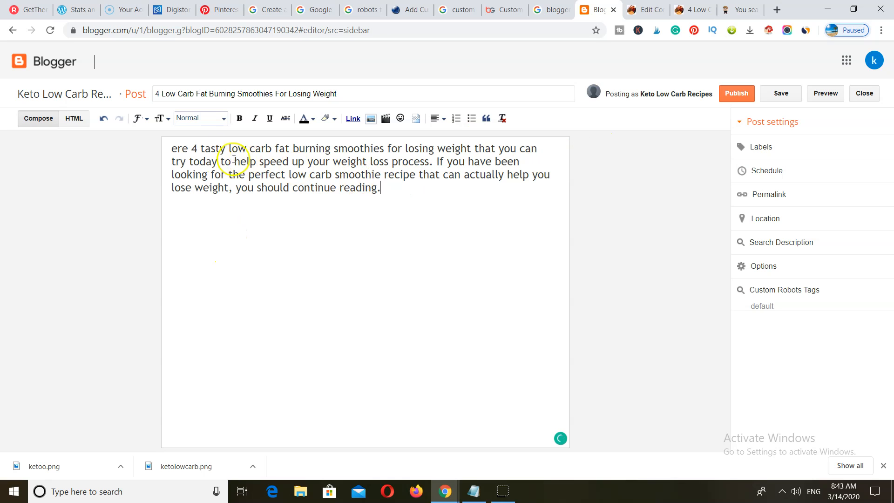
click(175, 147)
text(H)
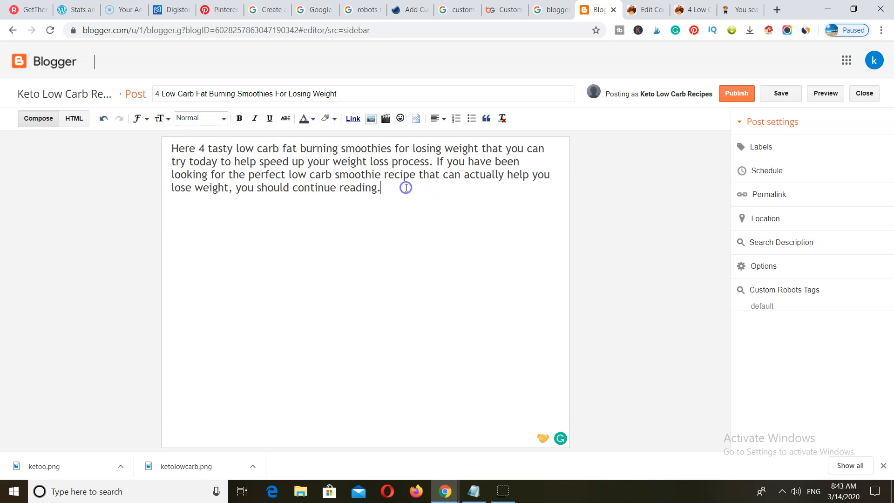
- Copy the article's headings and recipe text into the post below the intro paragraph
click(691, 10)
scroll(237, 286, down, 5)
scroll(237, 287, down, 2)
scroll(414, 249, up, 2)
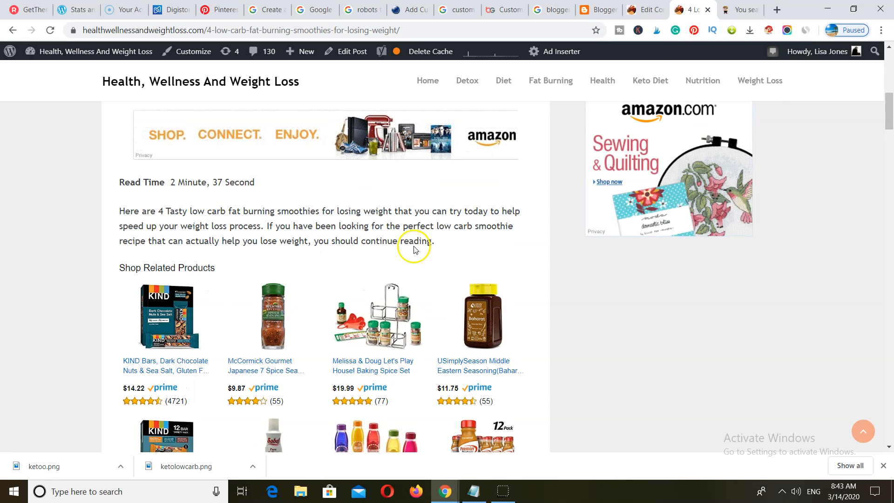
drag(438, 241, 119, 207)
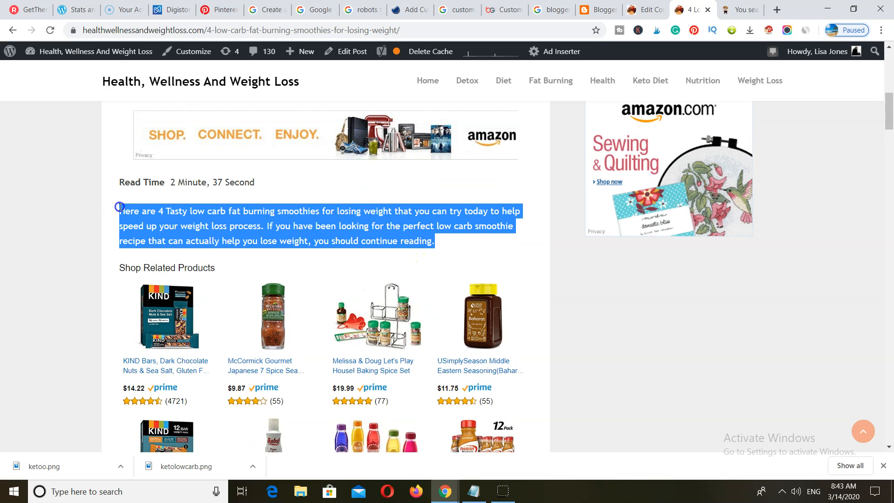
right_click(142, 223)
click(161, 231)
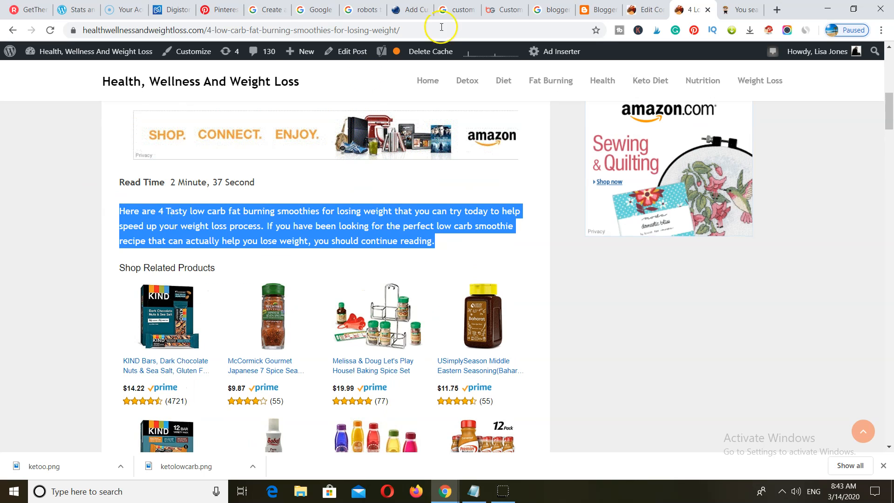
click(592, 13)
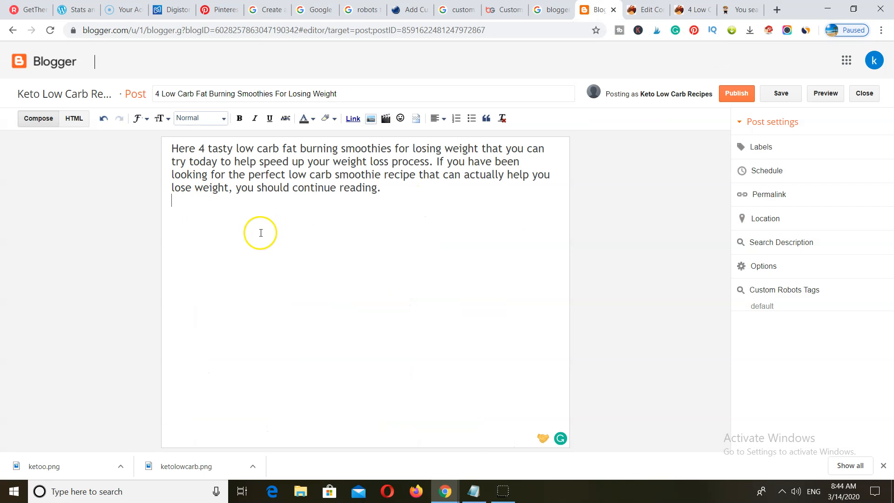
right_click(180, 212)
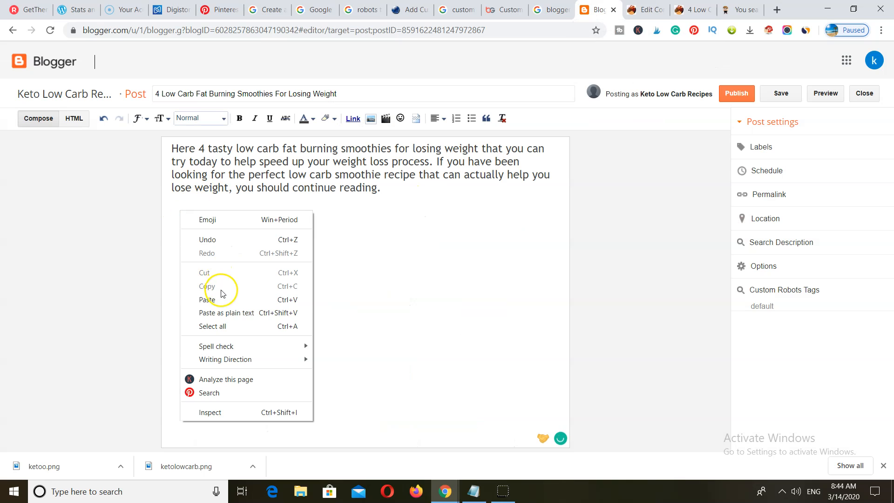
click(207, 299)
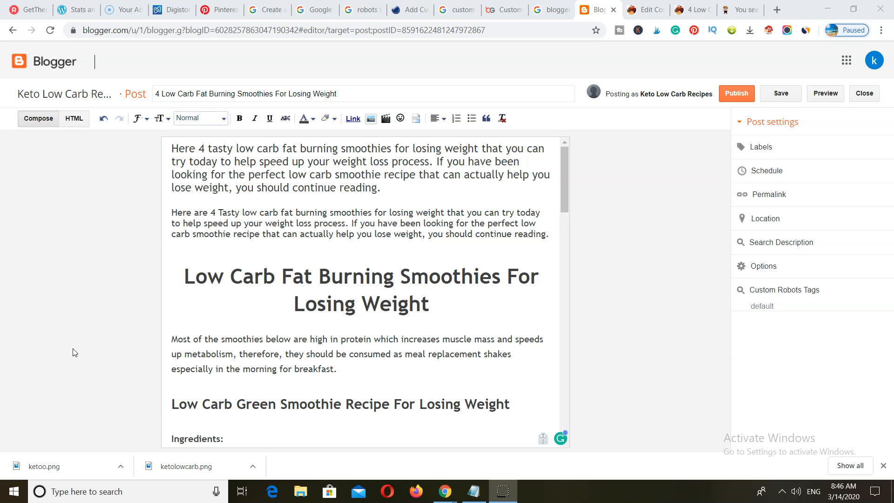
click(169, 500)
scroll(359, 378, down, 4)
scroll(361, 379, up, 4)
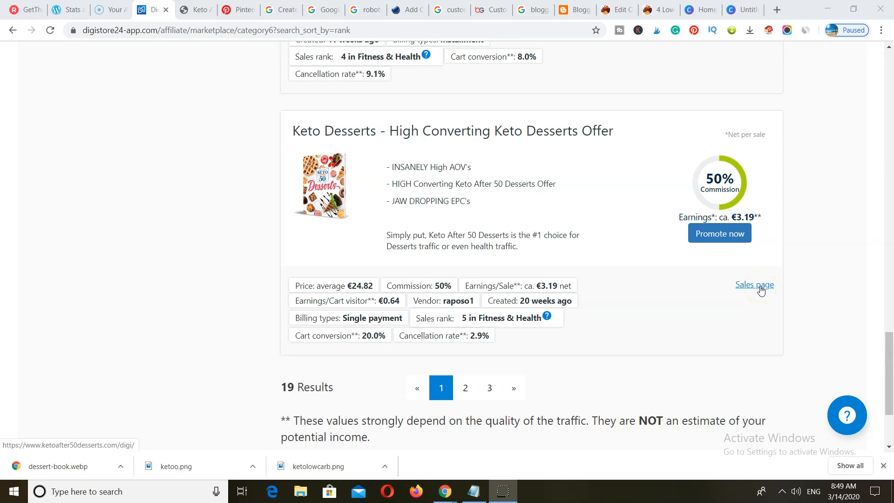
- Bring up Awesome Screenshot's capture choices on the Keto After 50 Desserts sales page
click(198, 10)
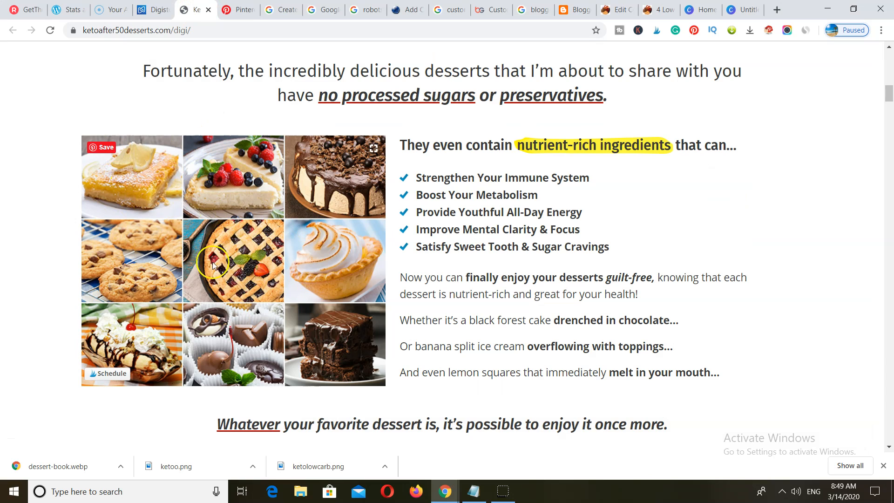
click(786, 30)
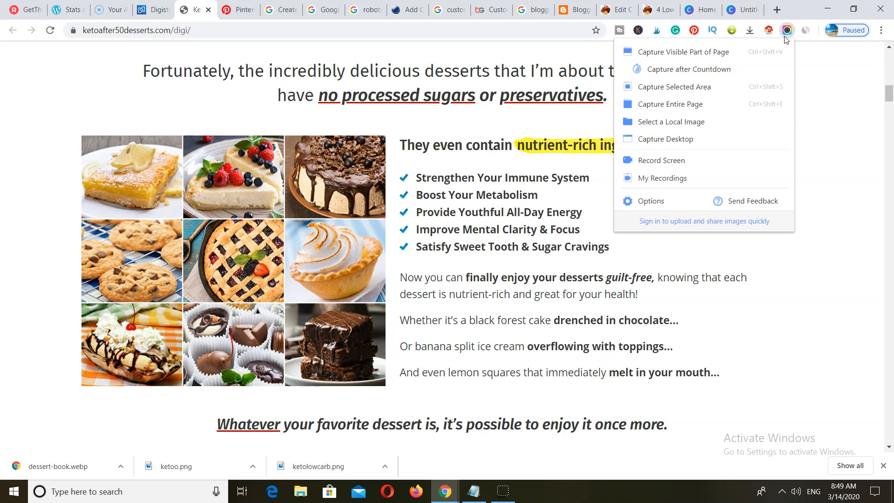
- Capture a selected area around the 3×3 dessert photo grid
click(678, 87)
drag(82, 135, 386, 386)
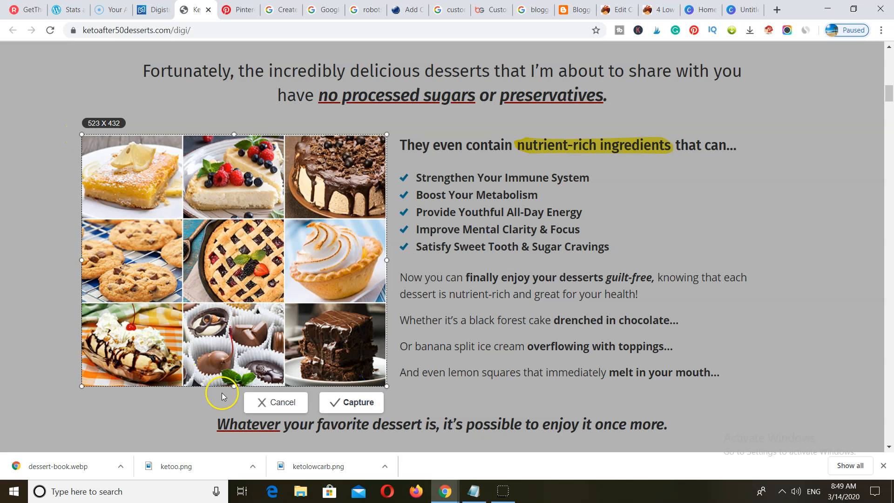
click(345, 411)
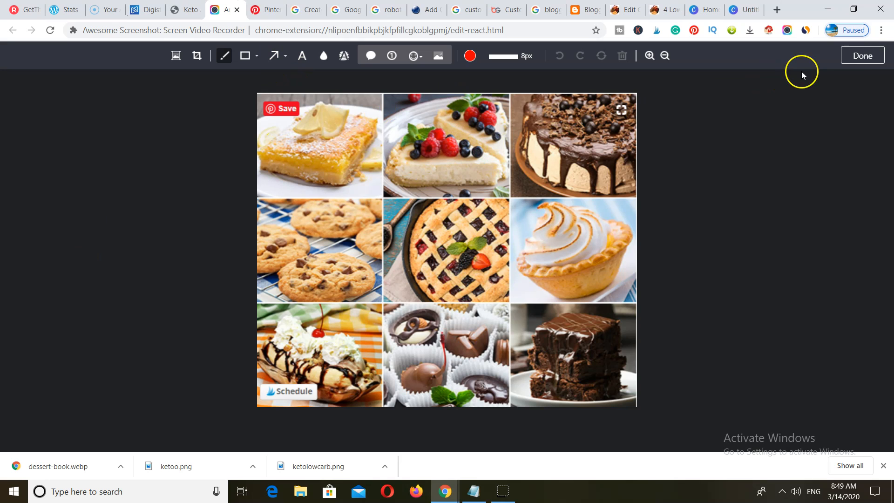
- Save the captured dessert image as a PNG in Downloads
click(861, 57)
right_click(270, 239)
click(298, 259)
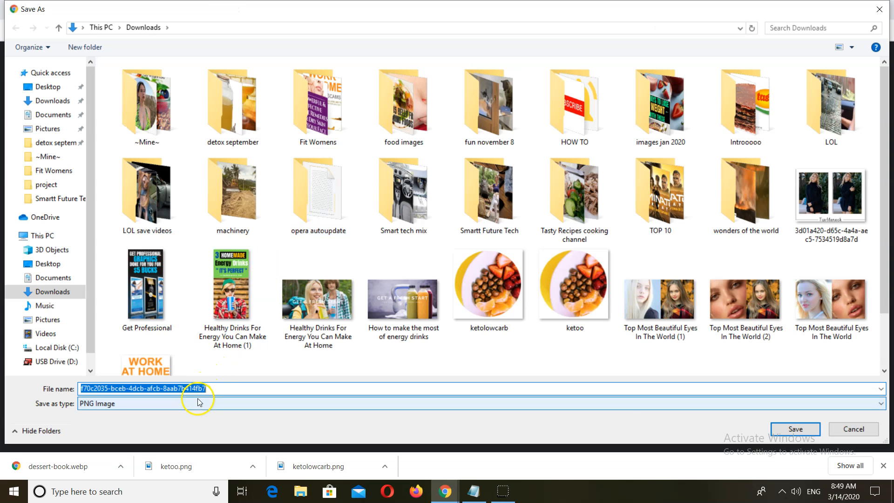
click(795, 428)
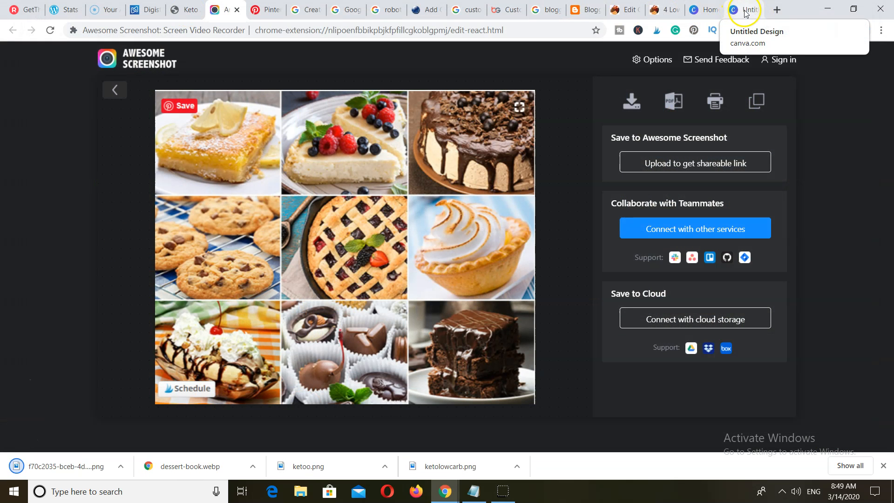
- Start a new Blog Banner design in Canva
click(700, 10)
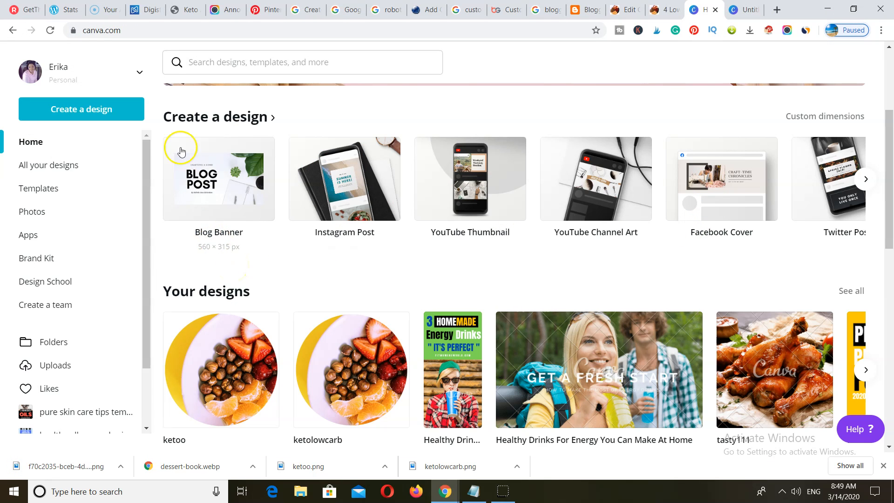
click(214, 187)
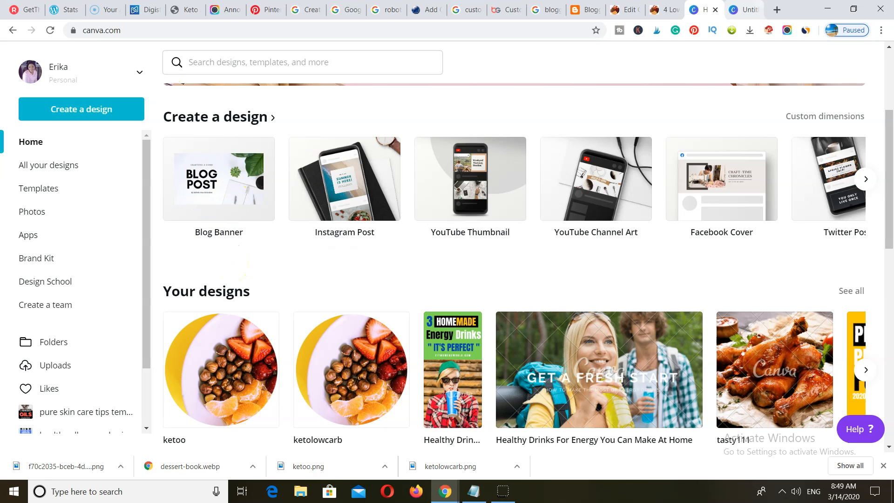
click(747, 13)
- Upload the saved dessert screenshot and make it the banner's background
click(144, 99)
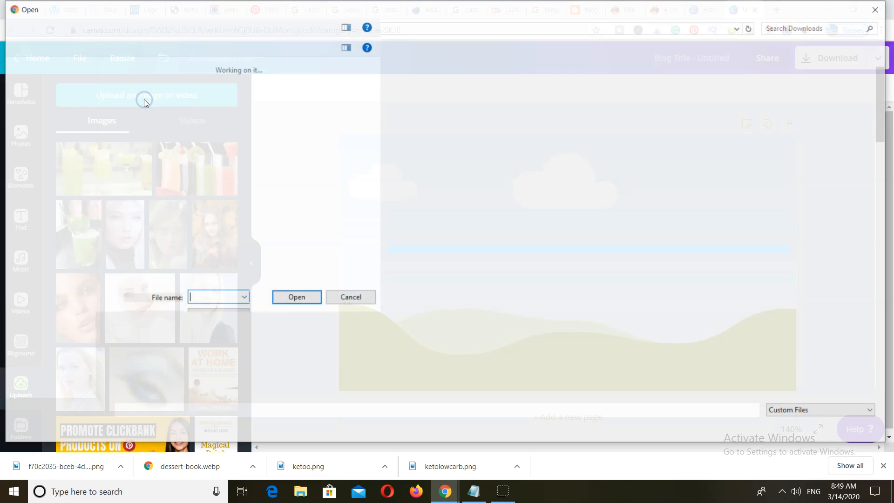
click(152, 404)
text(f70)
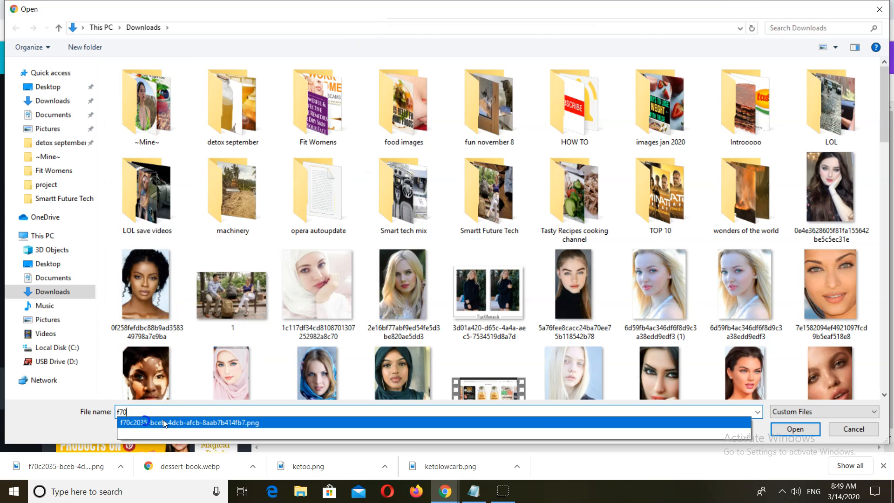
click(163, 422)
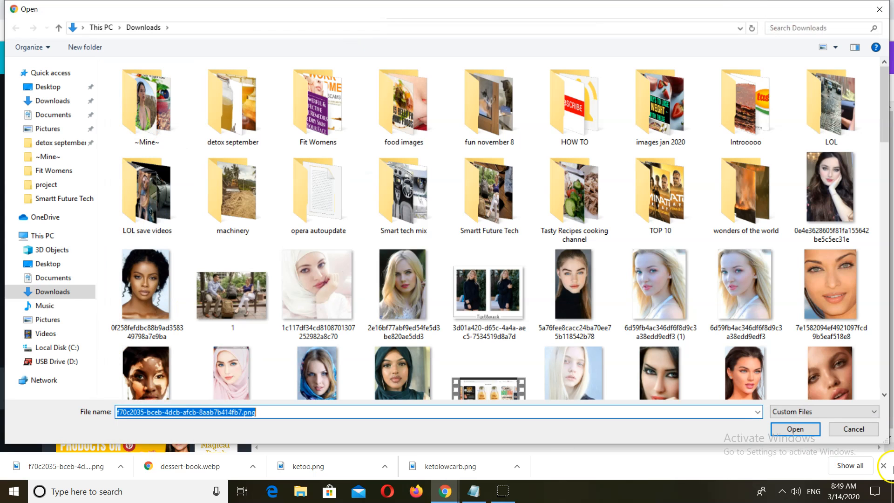
click(795, 428)
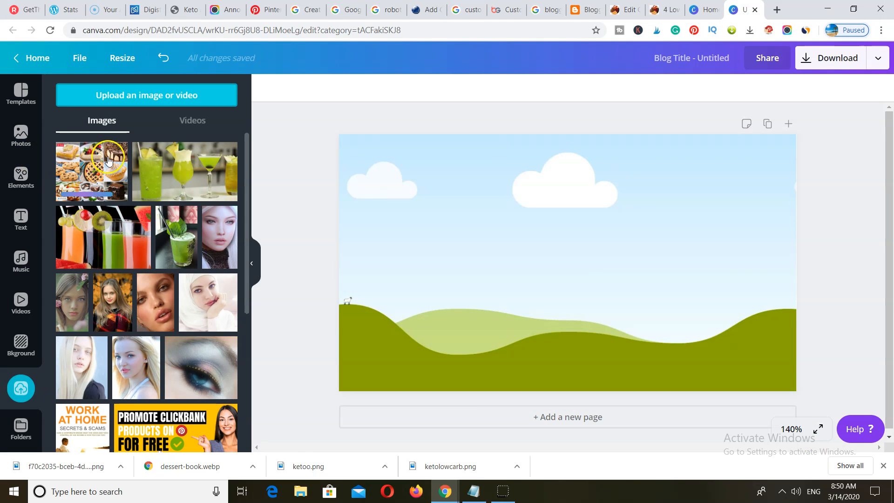
click(77, 163)
click(813, 307)
drag(543, 271, 537, 297)
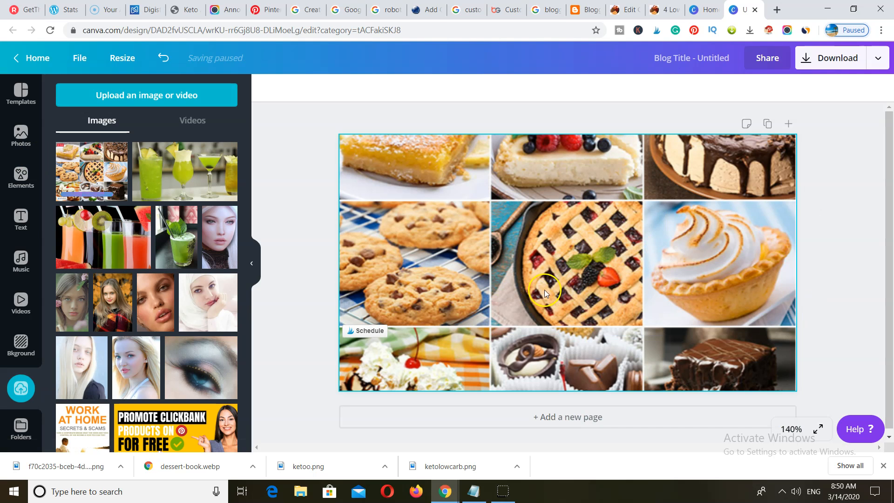
- Add a square shape and stretch it into a wide rectangle across the banner's middle
click(18, 176)
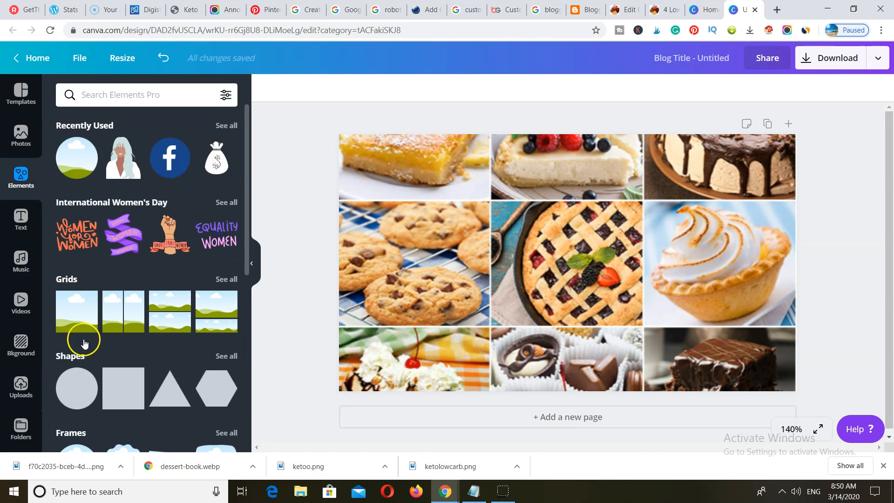
click(125, 386)
drag(566, 366, 566, 300)
drag(564, 159, 564, 223)
drag(673, 259, 720, 258)
drag(465, 261, 426, 262)
- Copy the 'Keto After 50 Desserts' heading from the sales page
click(186, 11)
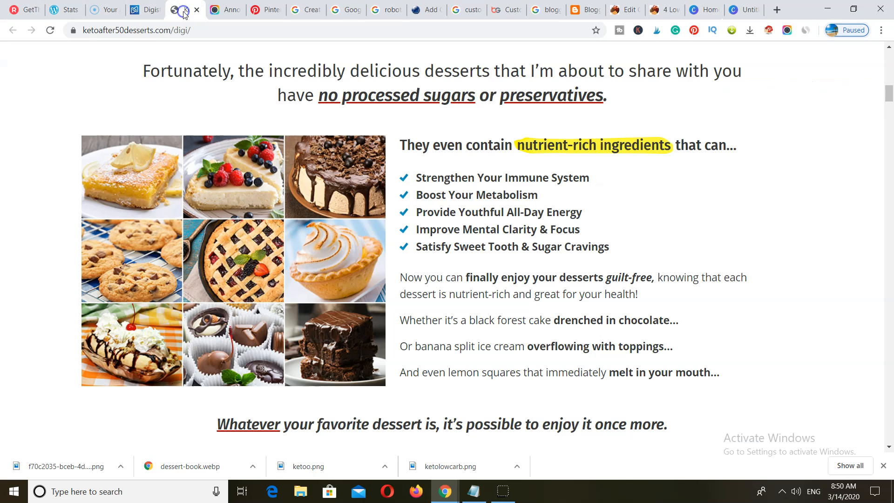
scroll(444, 358, up, 15)
scroll(445, 359, down, 6)
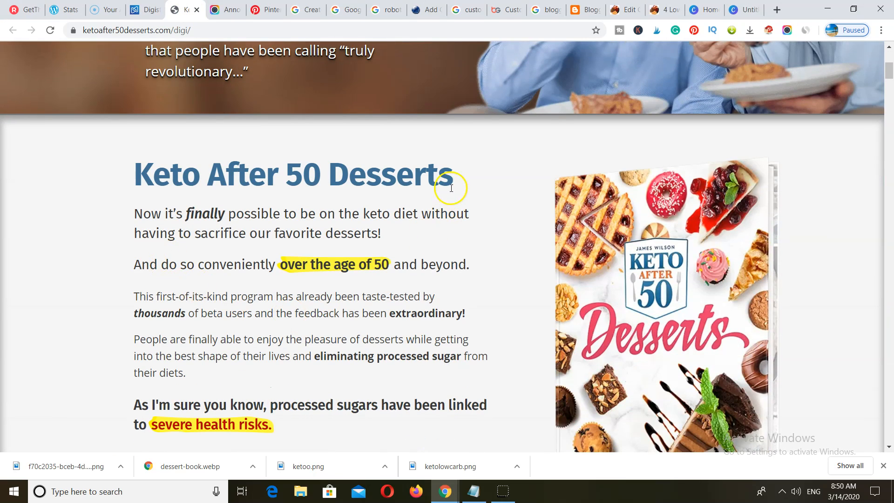
drag(438, 178, 77, 174)
right_click(137, 177)
click(174, 185)
- Colour the banner's rectangle purple
click(743, 13)
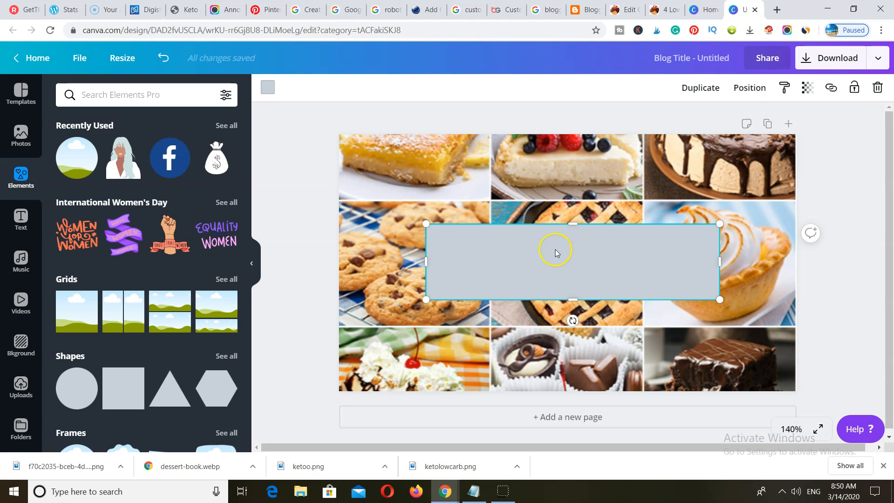
click(268, 87)
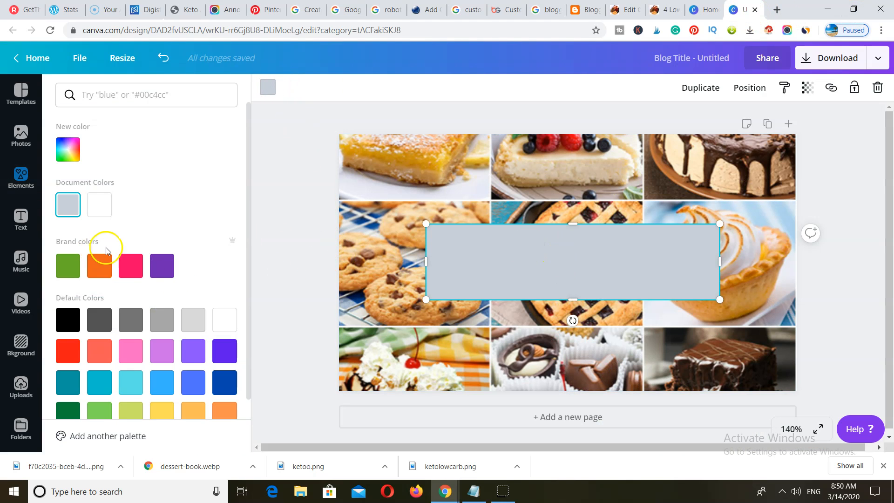
click(162, 267)
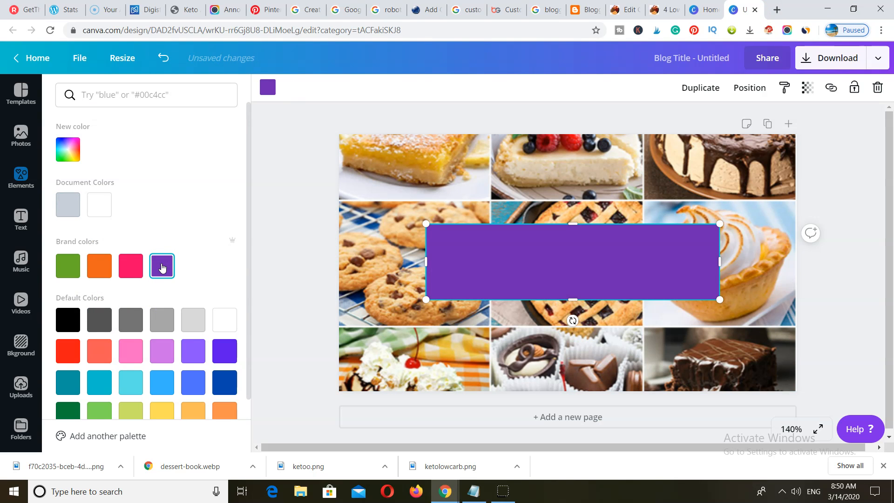
- Add a heading reading 'Keto After 50 Desserts' and widen its text box
click(20, 215)
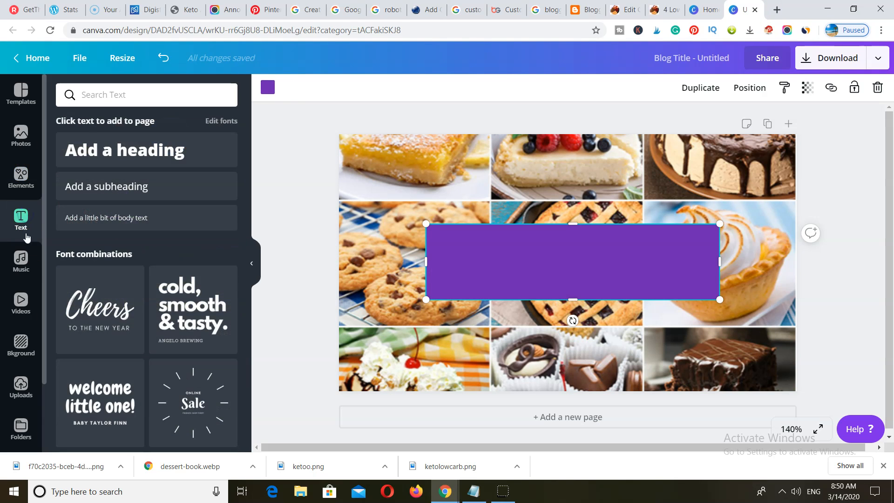
click(103, 148)
double_click(593, 317)
right_click(594, 317)
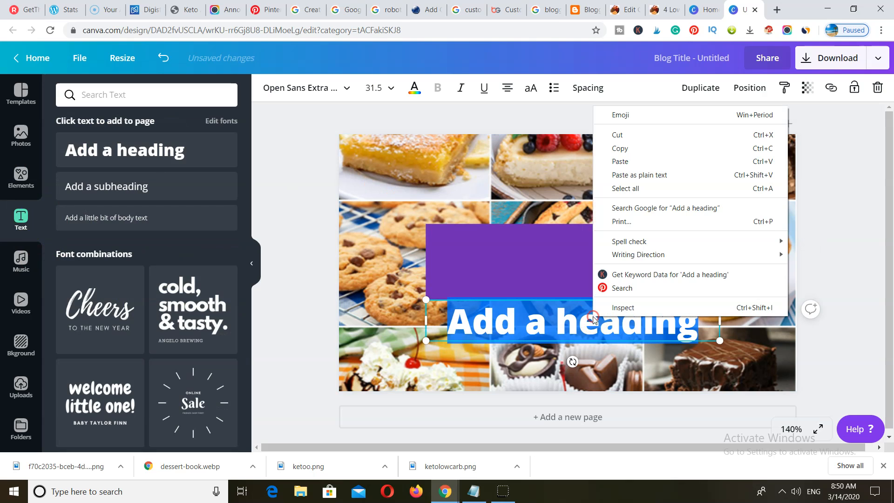
click(661, 161)
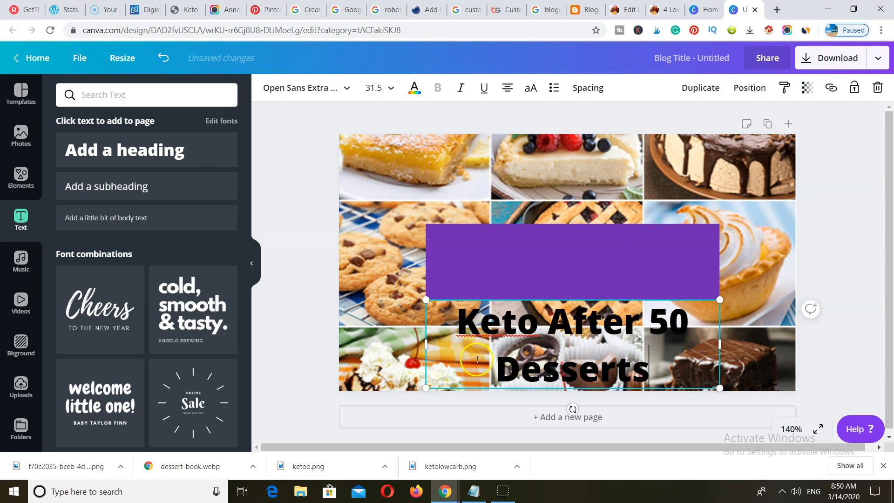
drag(413, 344, 389, 343)
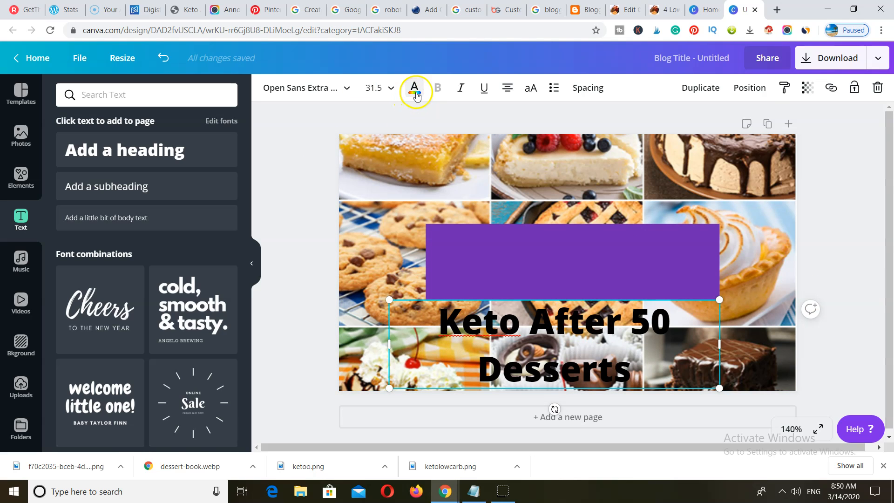
- Make the title white with 0.98 line height and centre it on the rectangle
click(415, 90)
click(131, 204)
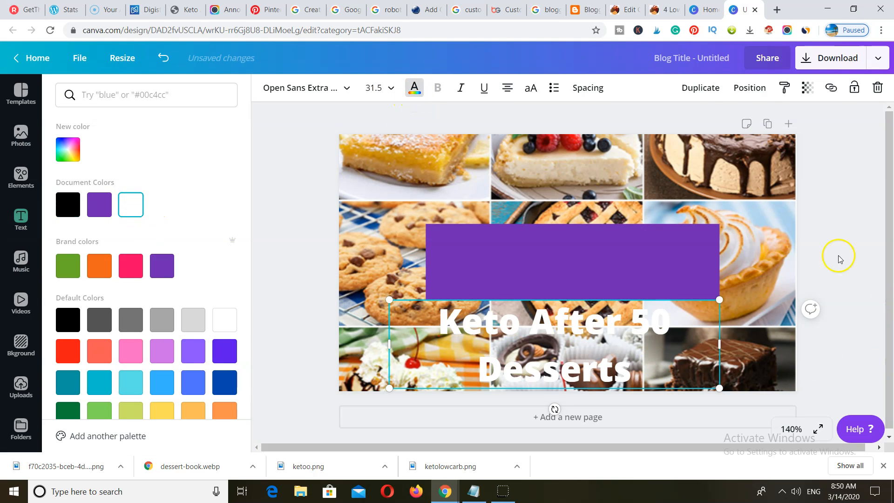
click(585, 91)
drag(676, 144, 652, 147)
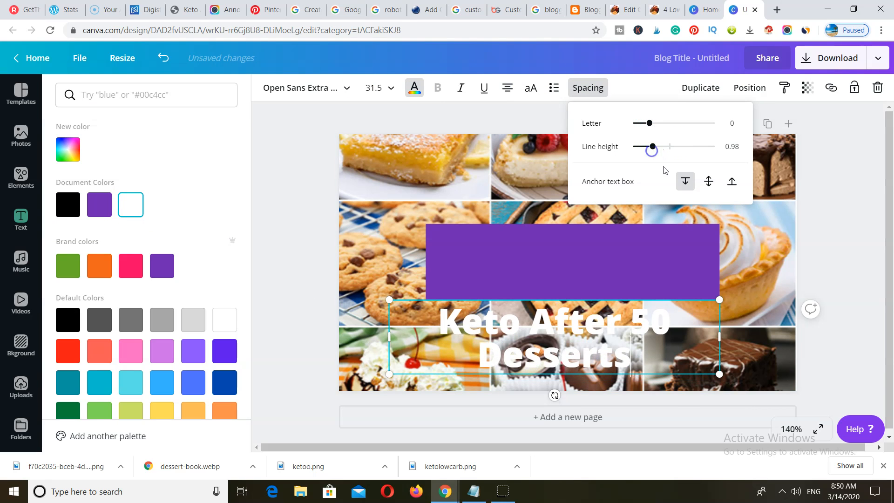
click(835, 244)
click(847, 224)
drag(596, 376, 608, 290)
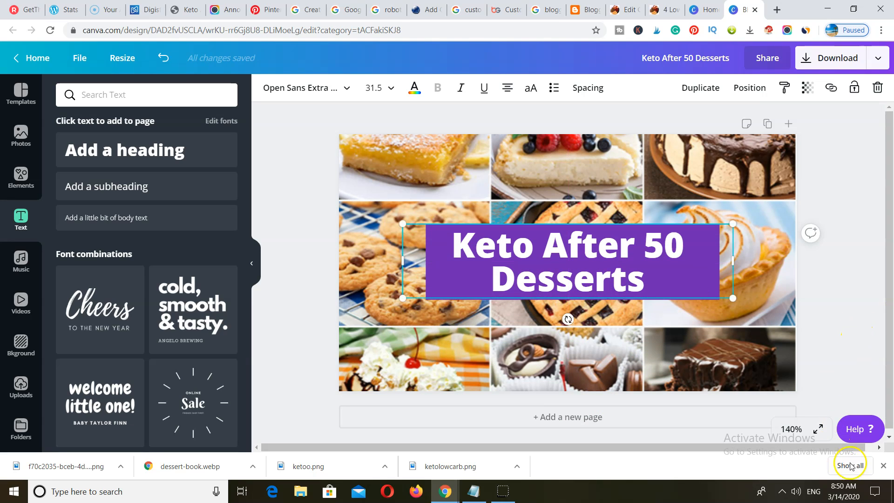
- Download the banner as 'Keto After 50 Desserts.png' into Downloads, then return to Blogger
click(832, 384)
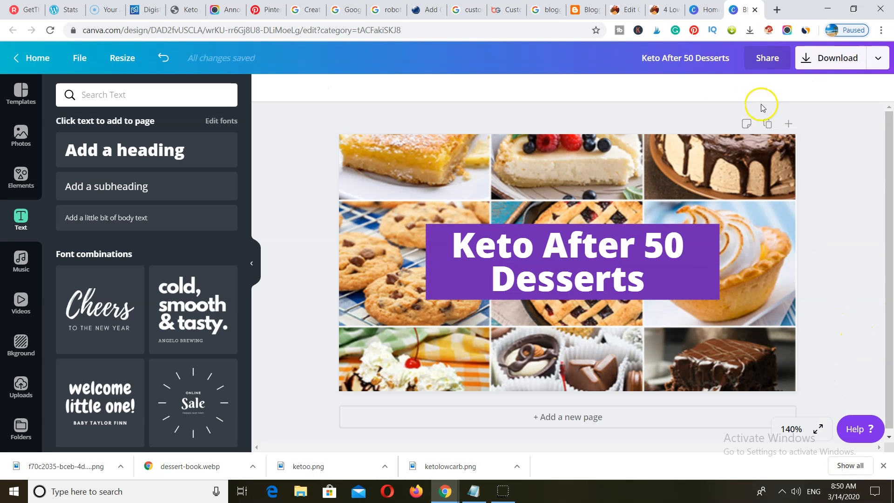
click(833, 58)
click(810, 270)
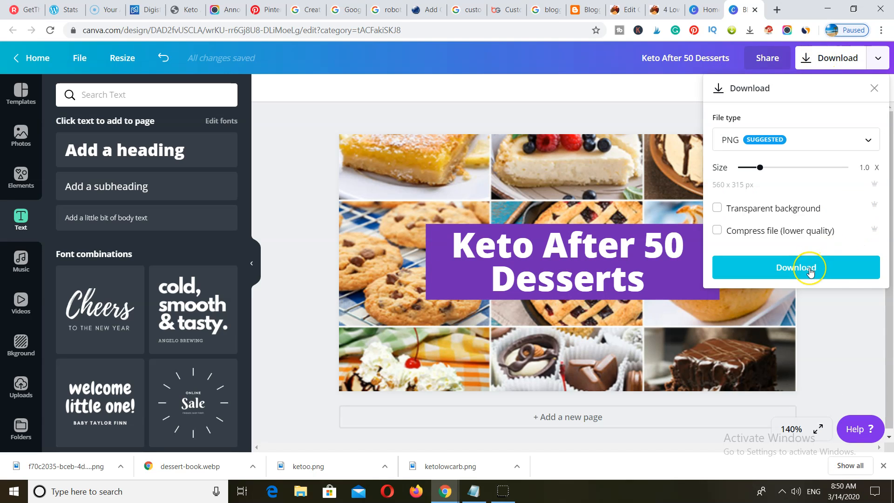
click(809, 270)
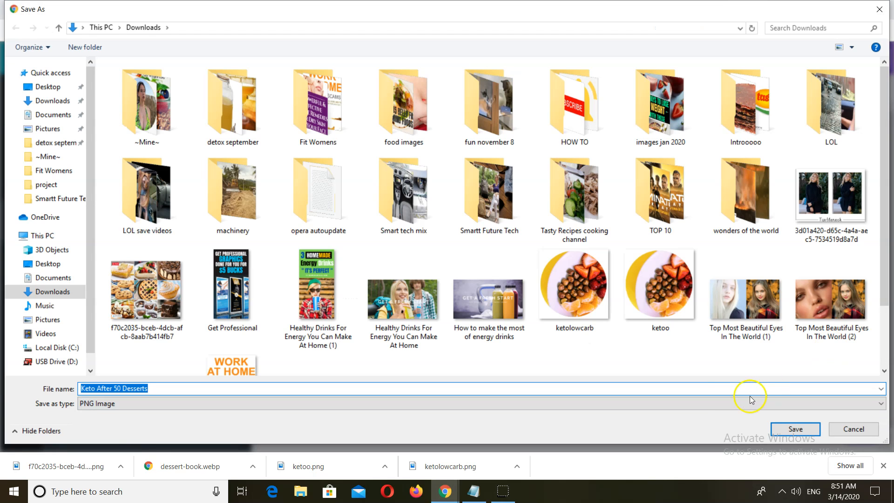
click(795, 428)
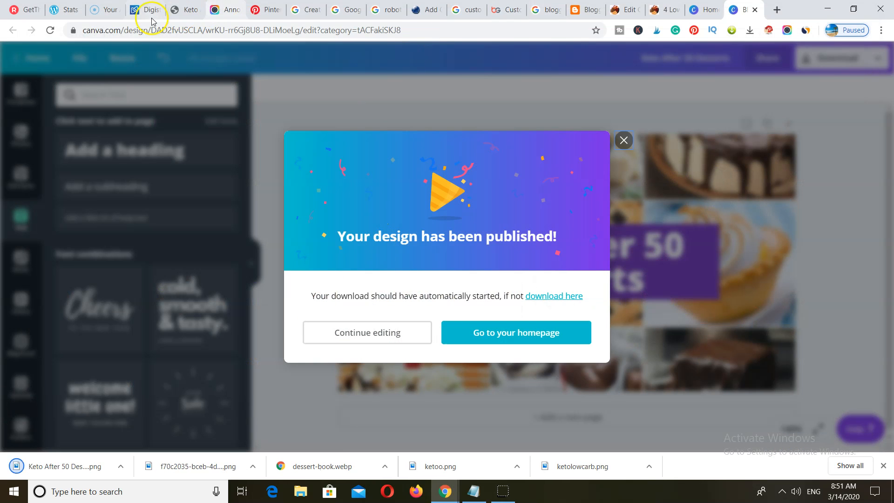
click(582, 12)
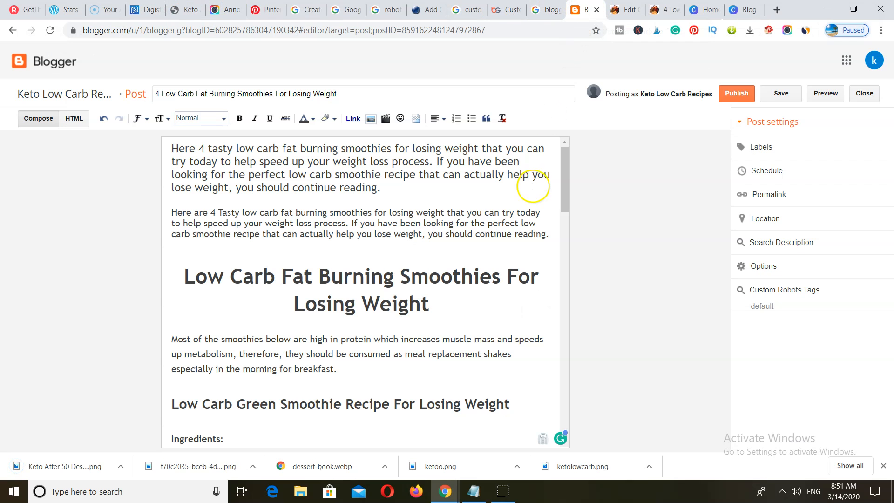
- Upload 'Keto After 50 Desserts.png' and insert it on a new line below the intro
click(551, 236)
key(Return)
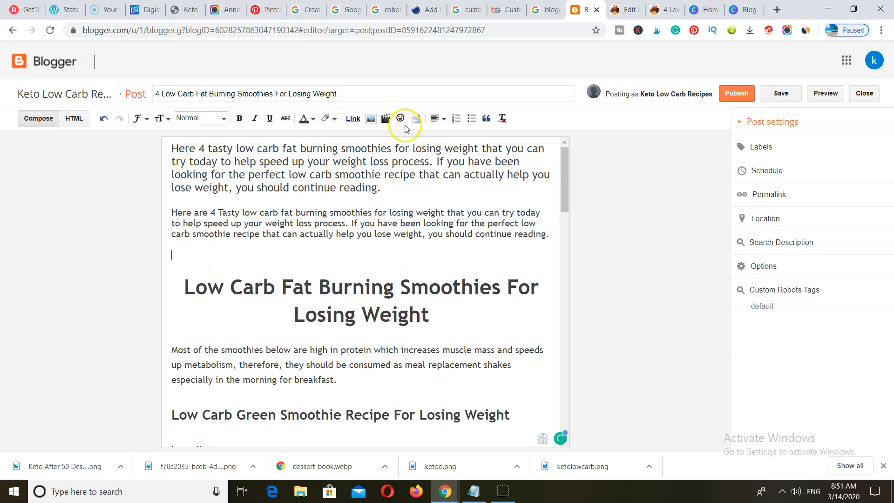
click(370, 118)
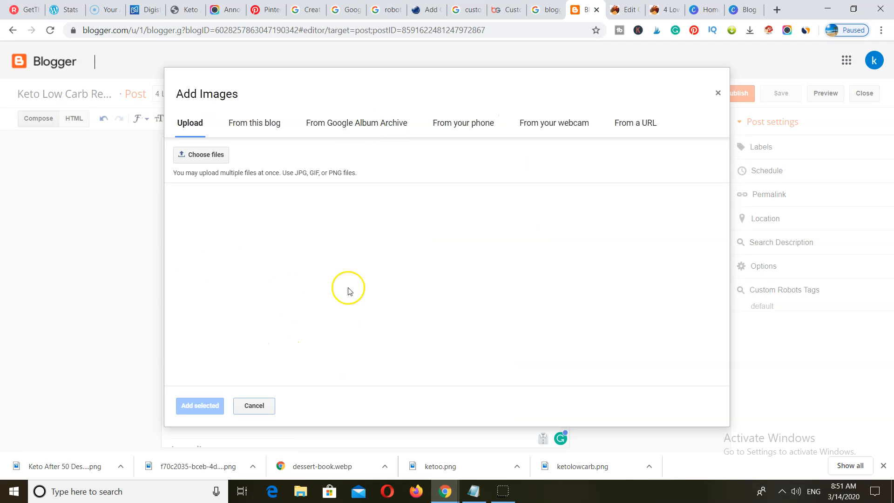
click(197, 156)
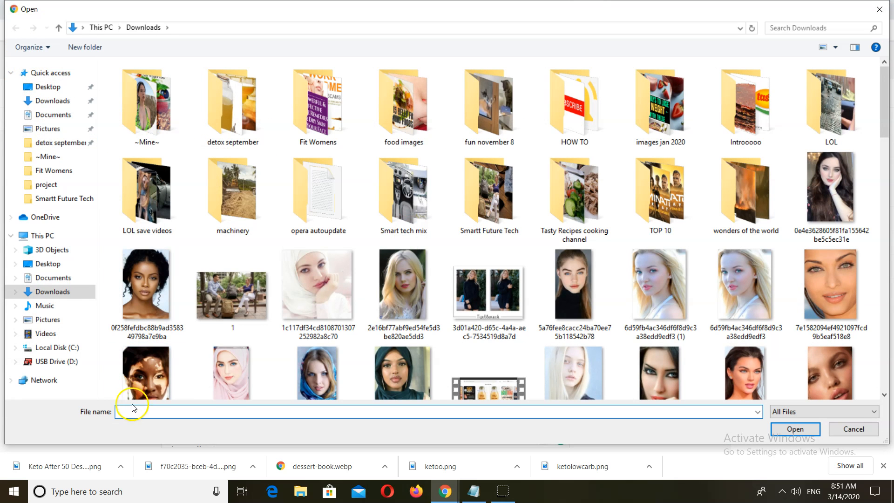
click(131, 409)
text(ke)
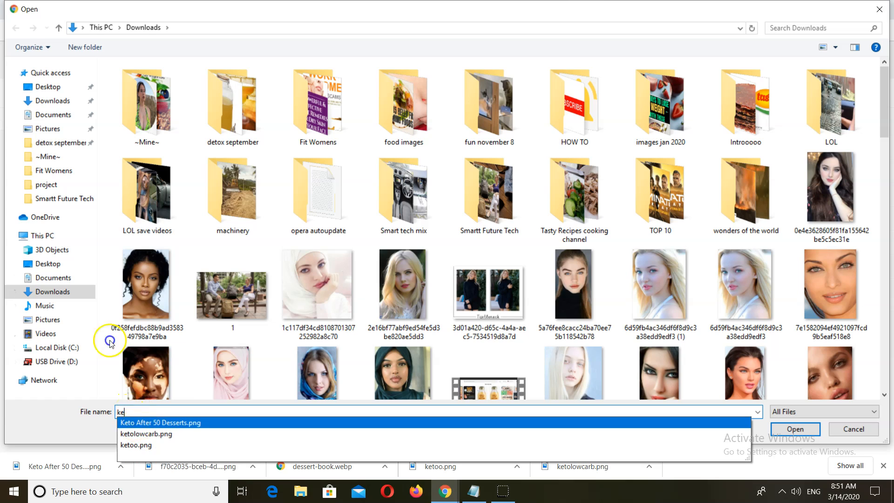
click(160, 422)
click(795, 430)
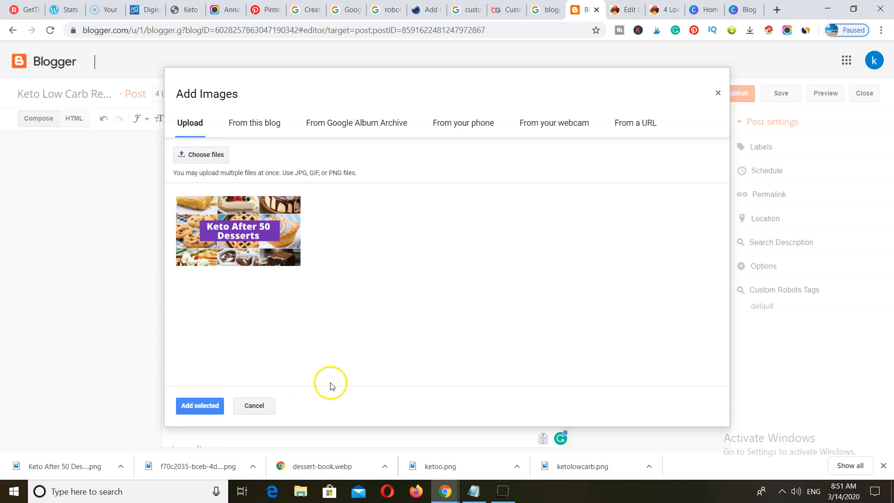
click(212, 247)
click(186, 406)
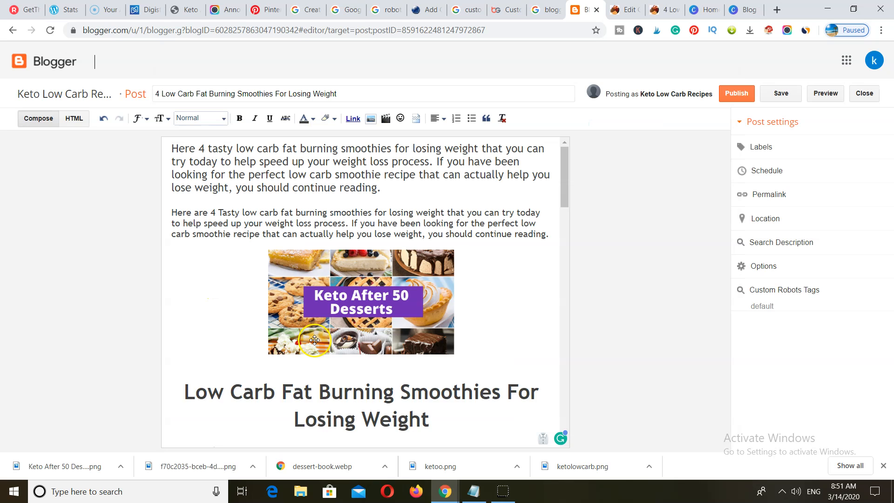
- Show the inserted banner at its original size in the post
click(371, 325)
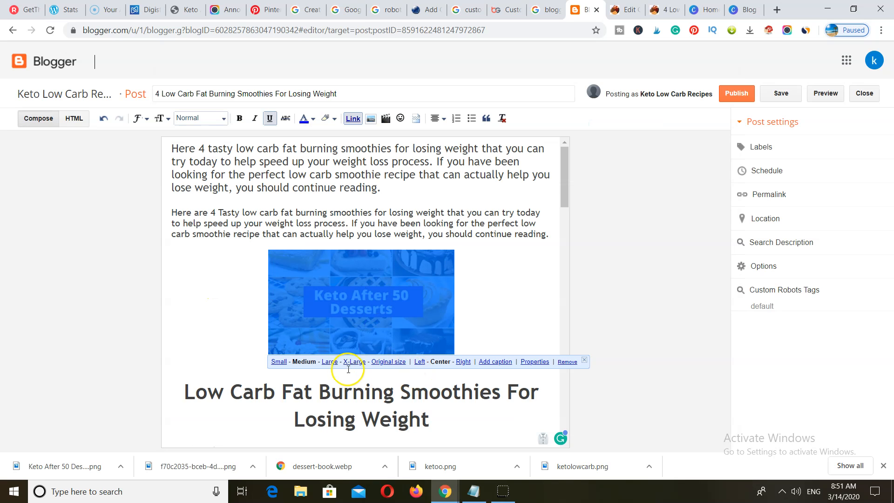
click(387, 362)
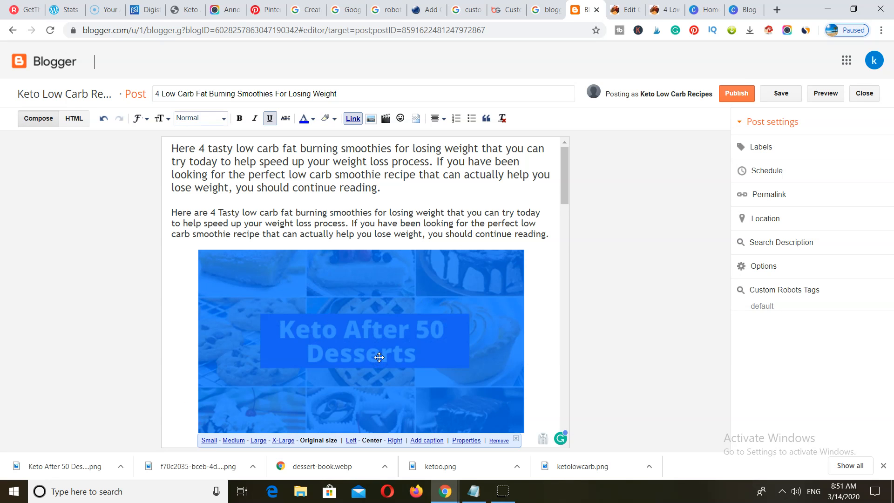
scroll(379, 357, down, 5)
scroll(379, 356, up, 5)
scroll(386, 342, down, 2)
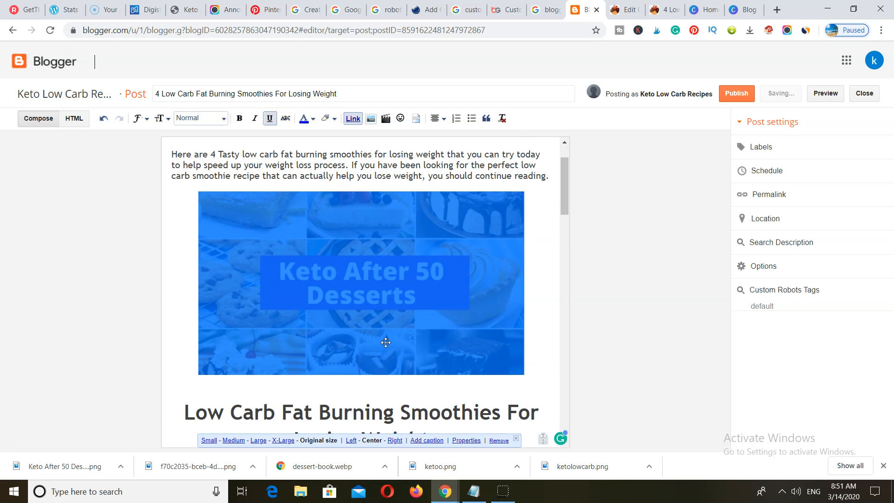
scroll(385, 342, up, 2)
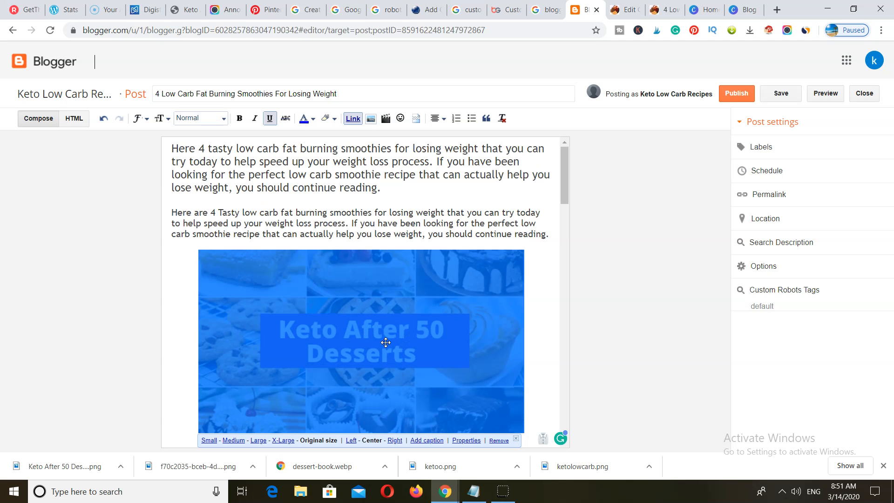
click(143, 9)
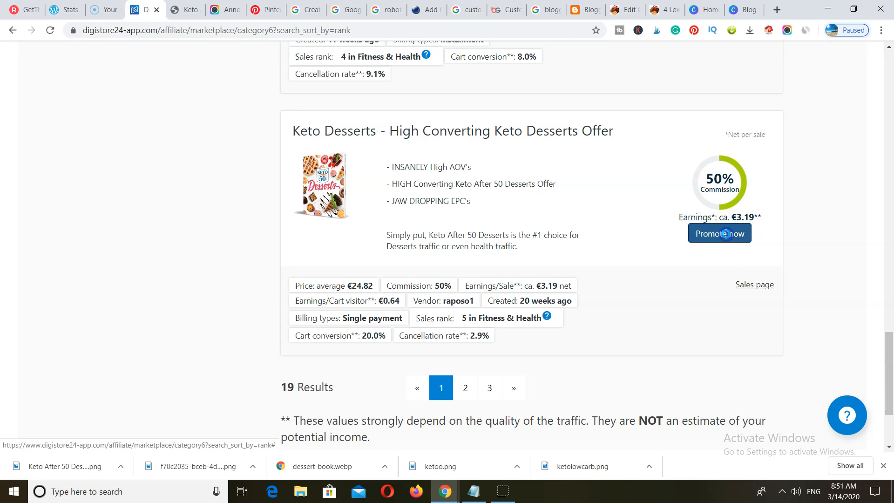
- Request promotion of the Keto Desserts offer, test its promolink, and copy it
click(726, 234)
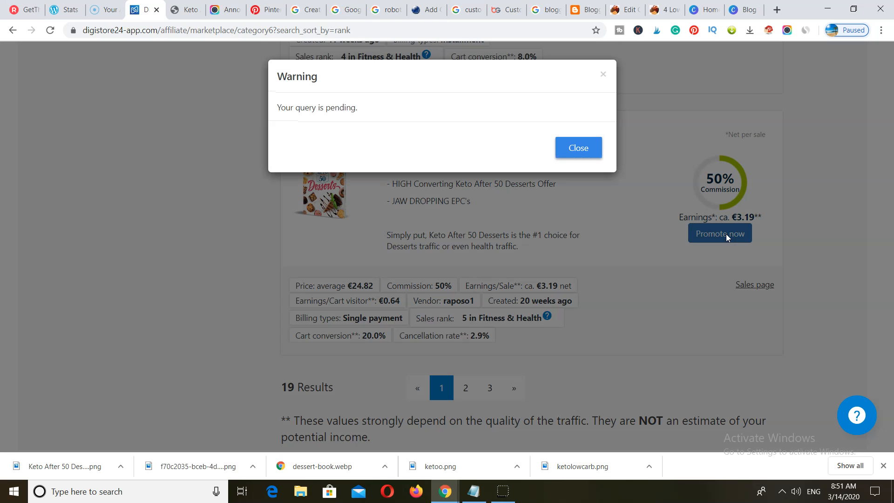
click(579, 154)
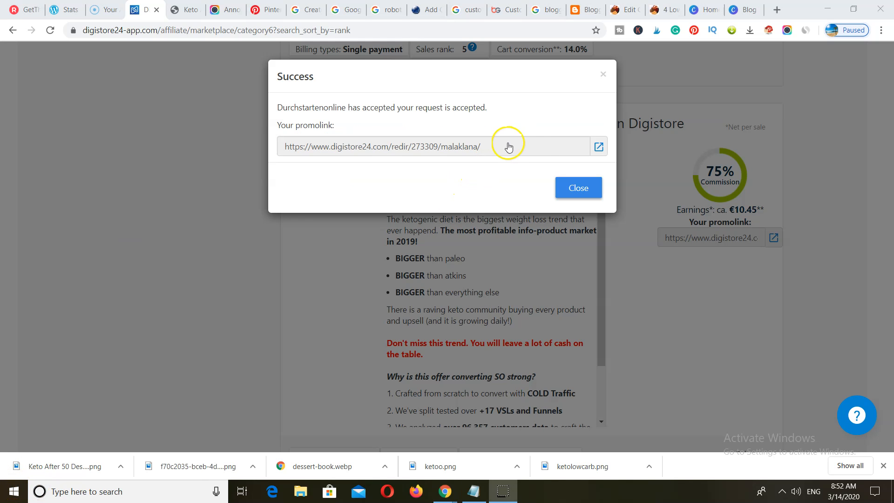
click(599, 148)
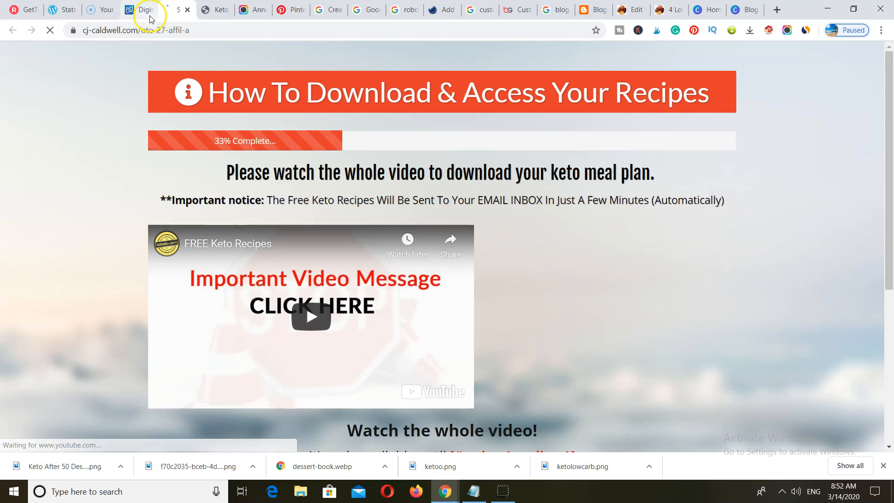
click(149, 17)
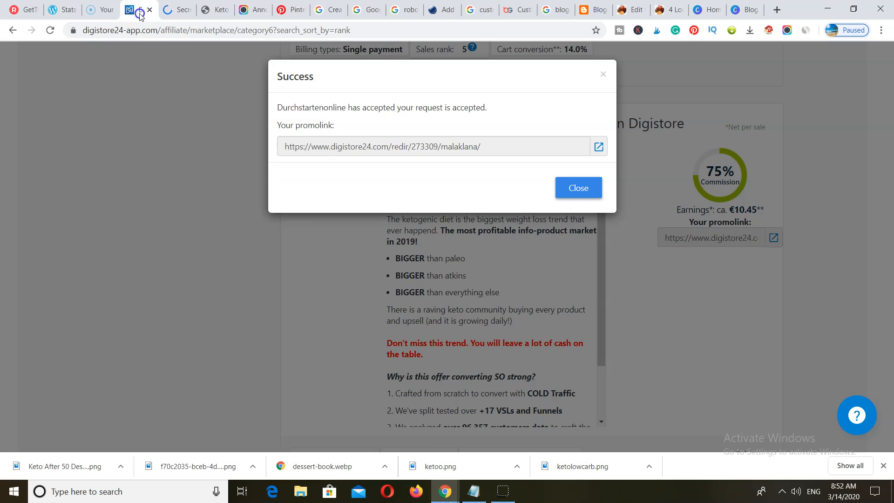
click(456, 142)
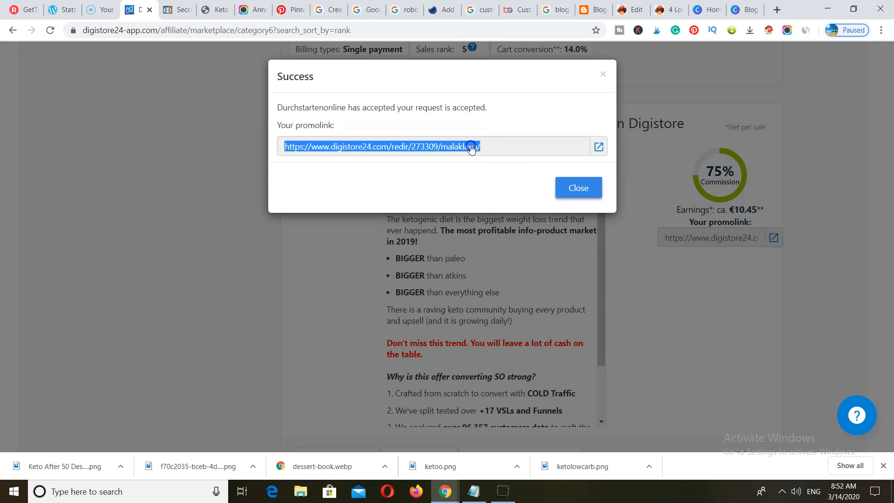
right_click(472, 145)
click(497, 157)
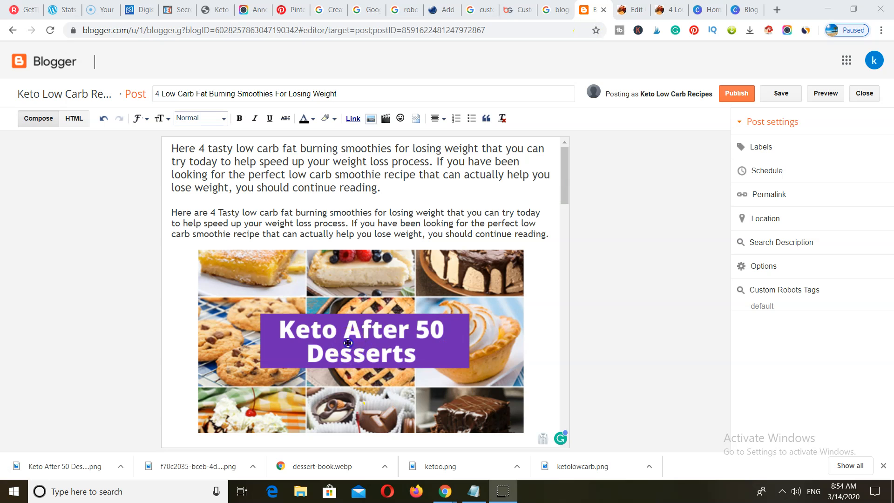
click(348, 343)
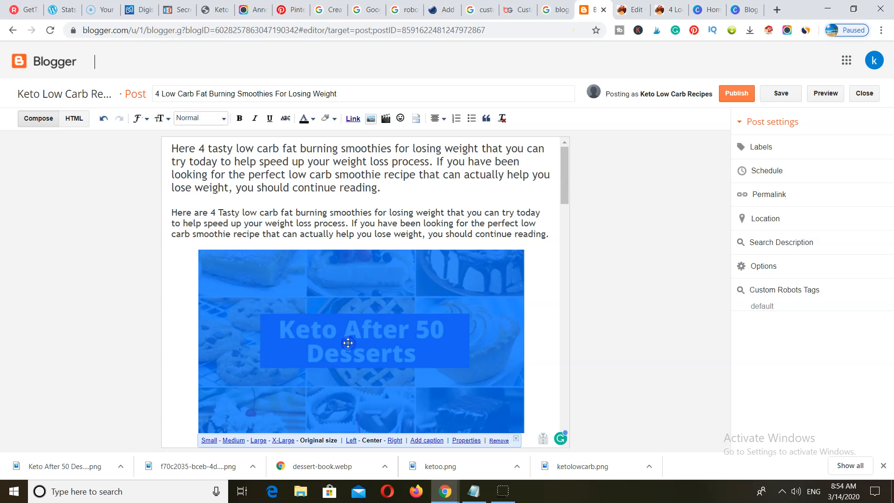
- Link the dessert image to the copied promolink, opening in a new window
click(356, 119)
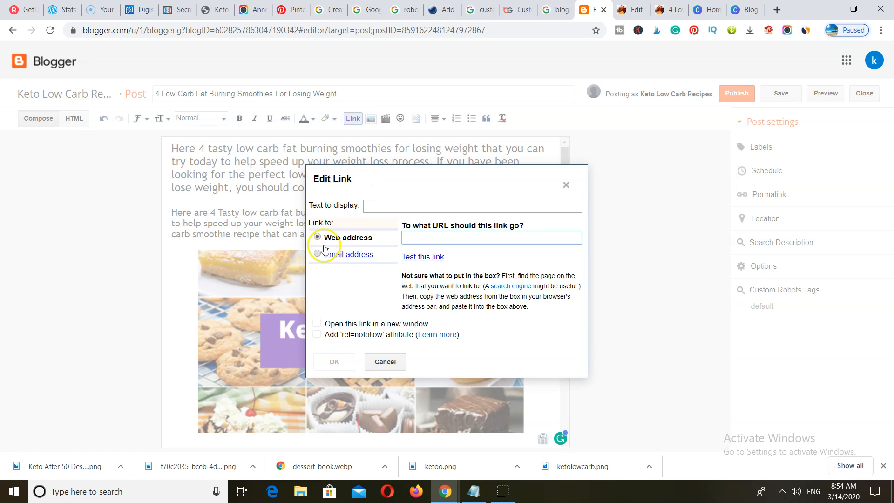
right_click(418, 238)
click(440, 325)
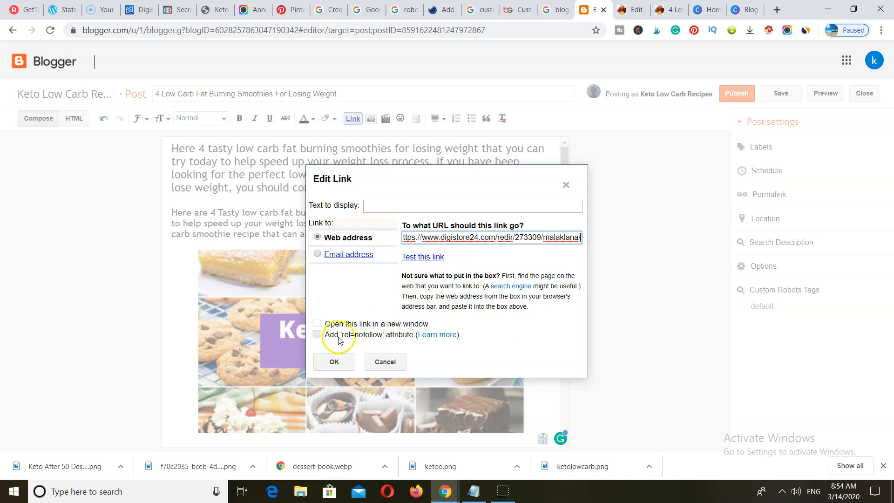
click(316, 324)
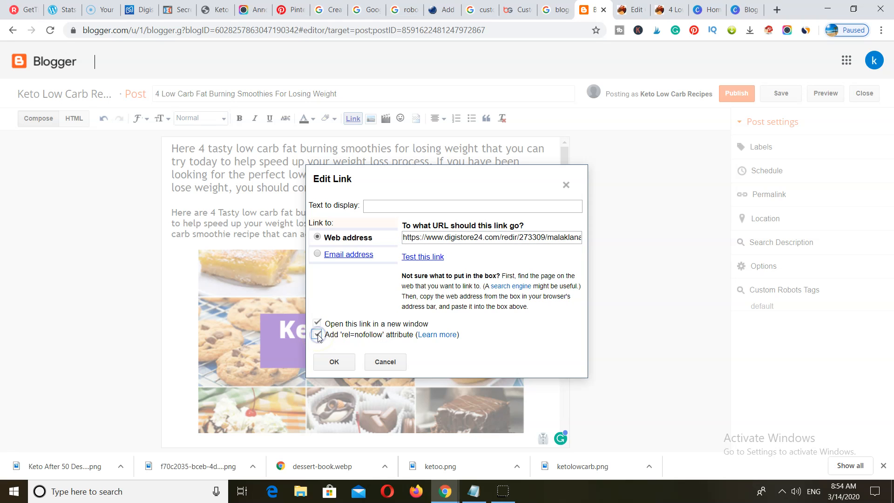
click(334, 362)
- Review the linked image in the post and select it again
scroll(462, 306, down, 10)
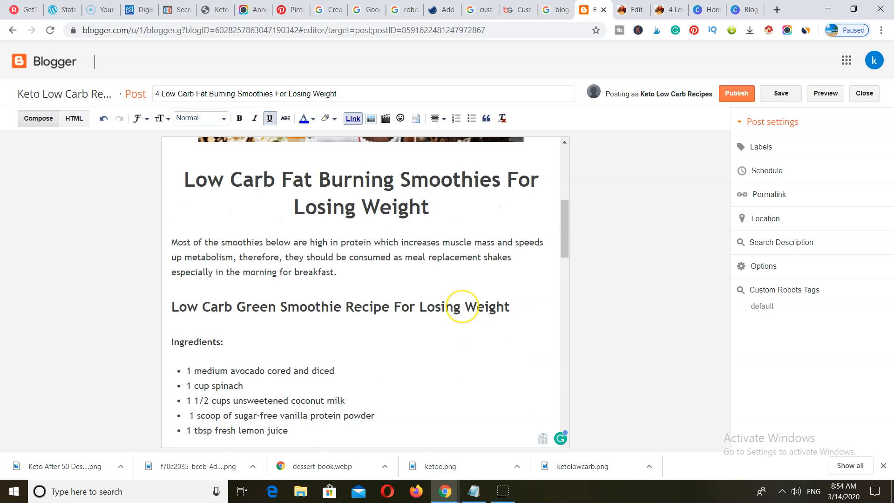
scroll(462, 308, up, 10)
scroll(462, 308, down, 4)
scroll(463, 307, up, 2)
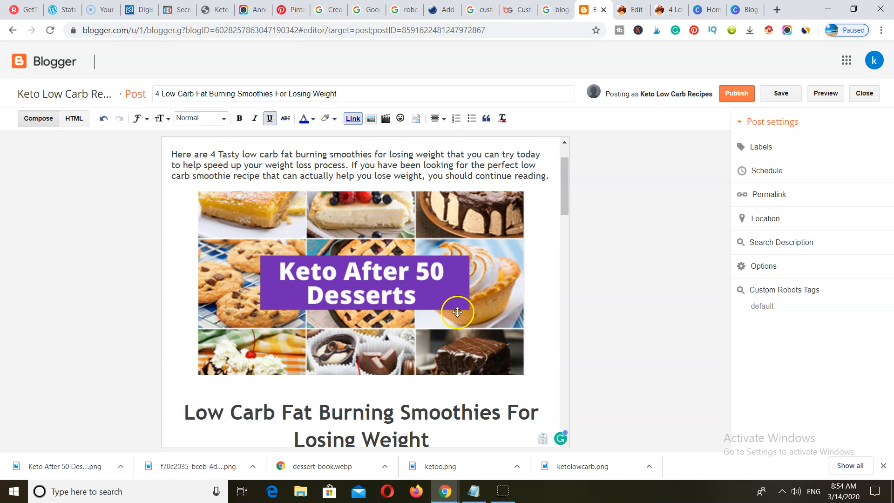
scroll(368, 347, down, 1)
scroll(368, 347, down, 2)
scroll(368, 346, up, 4)
scroll(369, 344, down, 4)
click(365, 275)
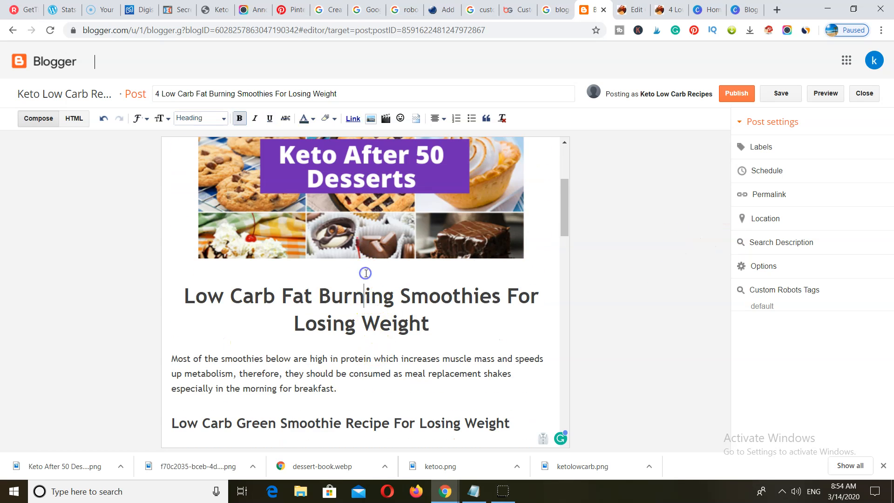
click(447, 239)
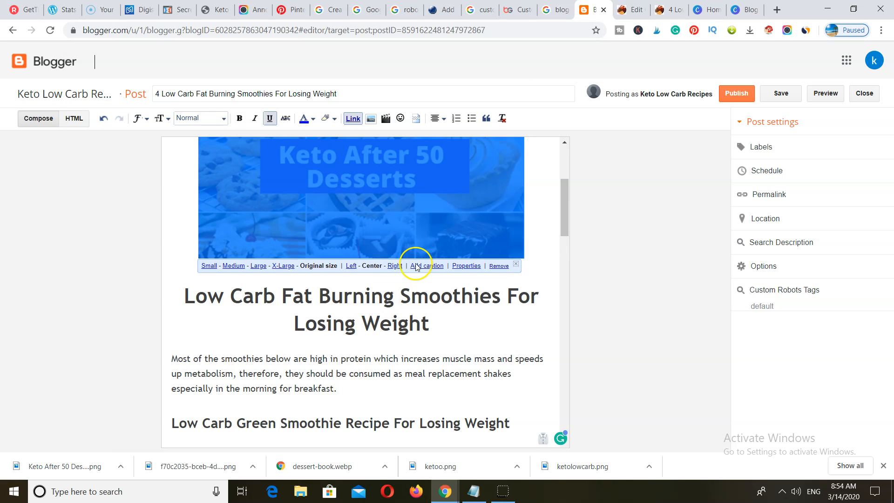
- Add the caption 'Get 50 keto desserts here' under the dessert image and make it bold
click(436, 267)
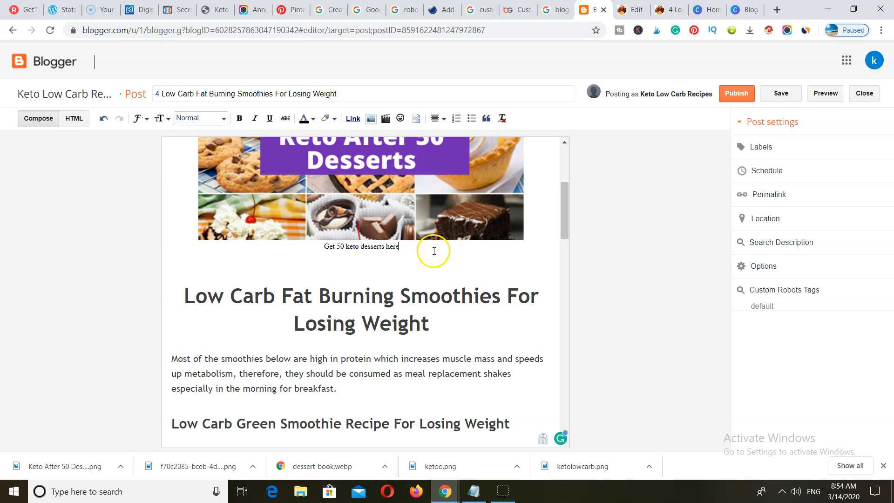
drag(414, 248, 313, 247)
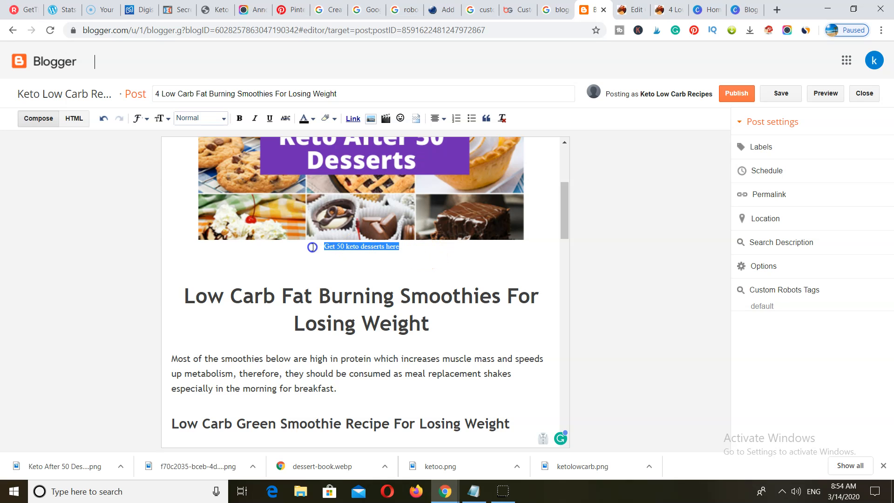
click(240, 118)
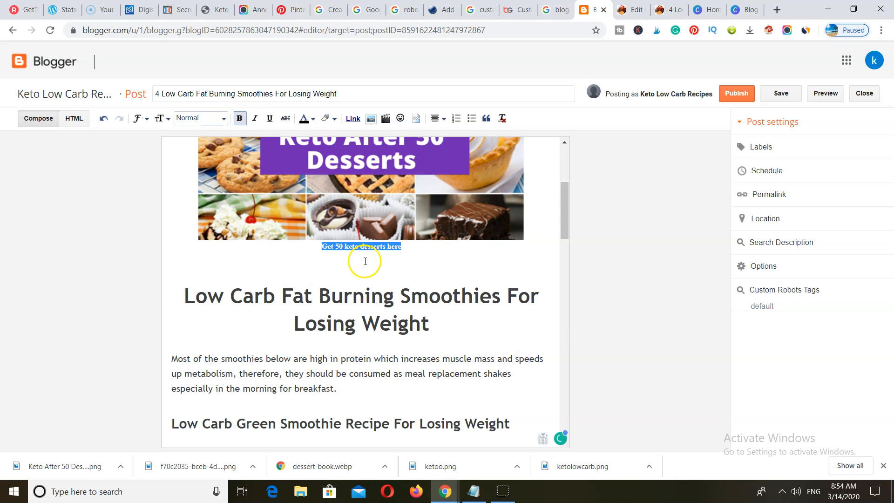
click(398, 251)
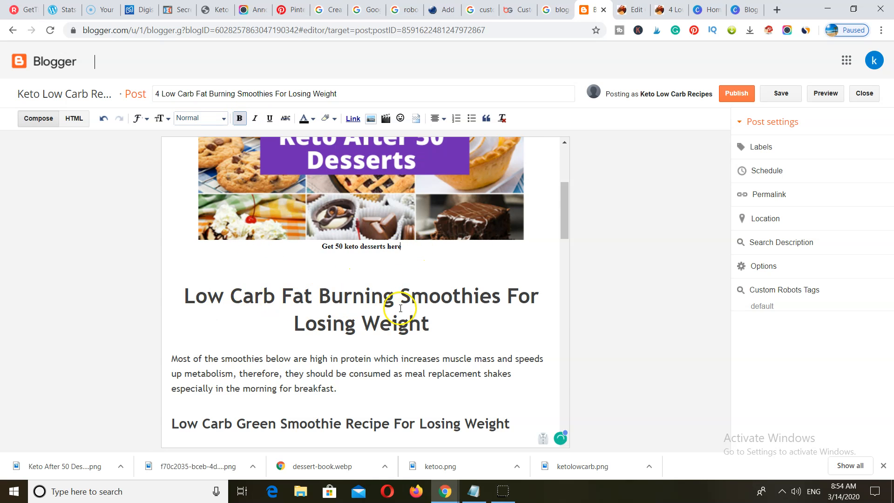
scroll(395, 293, up, 3)
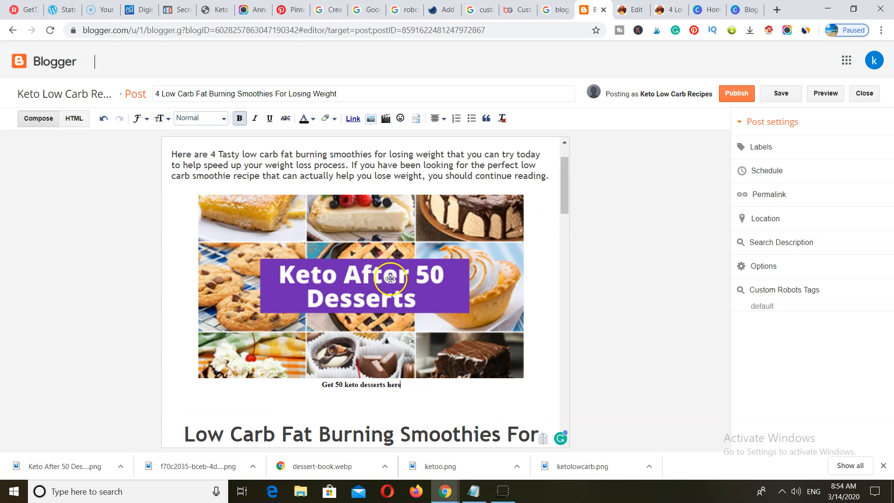
click(441, 259)
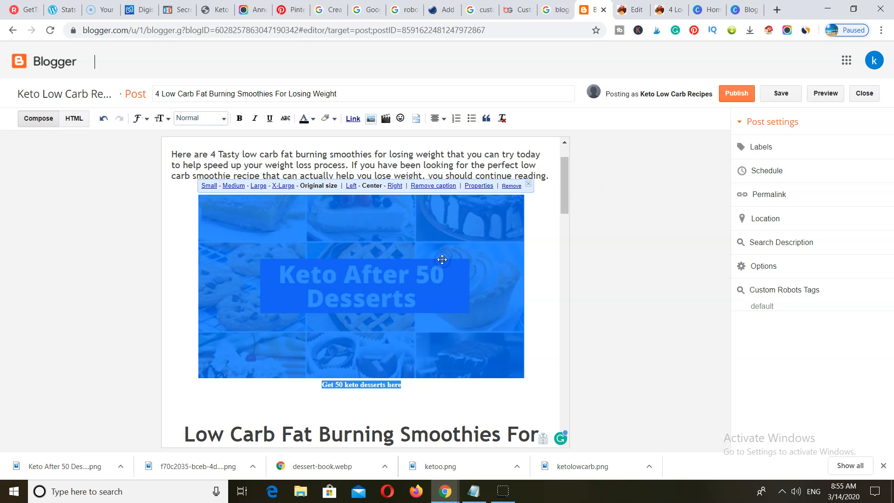
click(409, 392)
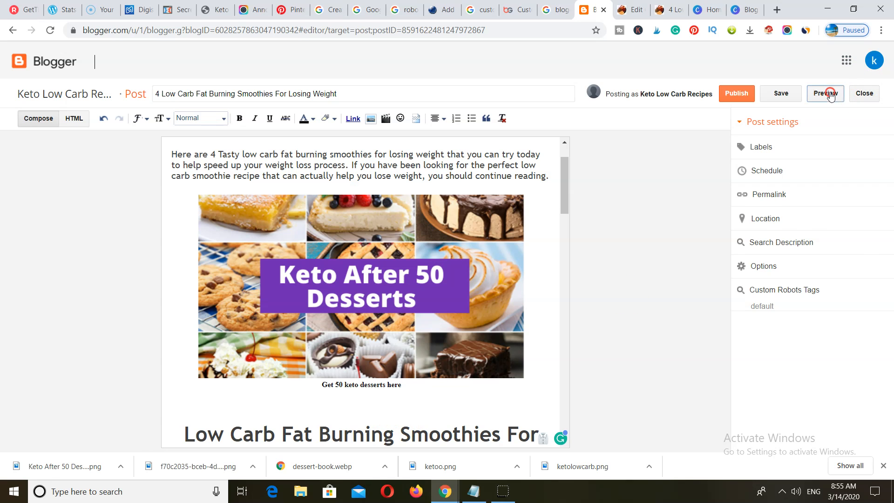
right_click(826, 95)
- Preview the 4 Low Carb Fat Burning Smoothies post, then publish it from the editor
click(822, 90)
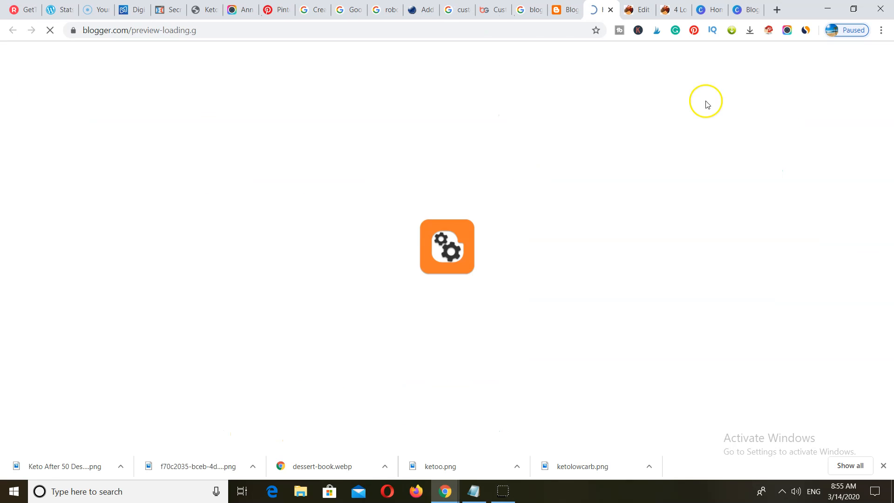
scroll(529, 315, down, 5)
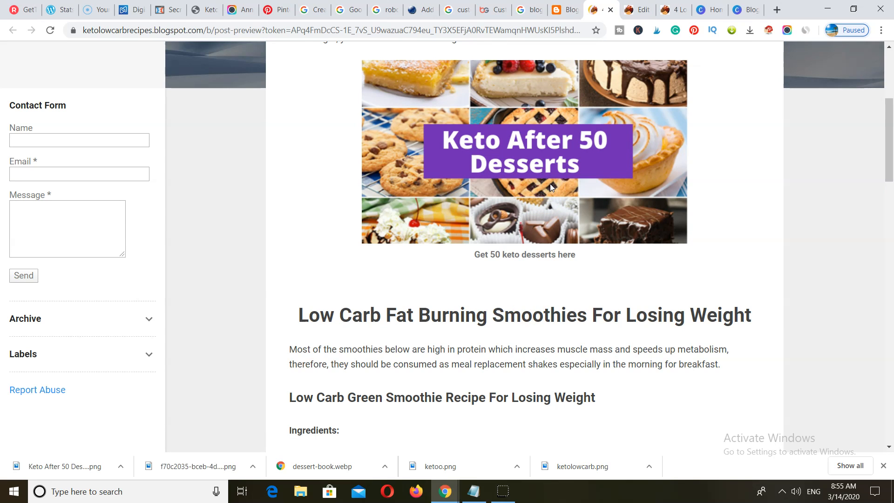
scroll(549, 187, up, 3)
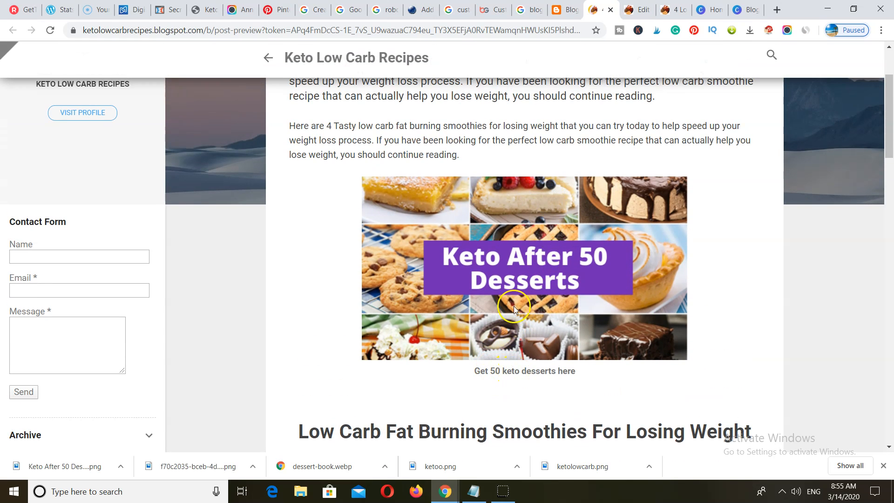
scroll(361, 323, up, 3)
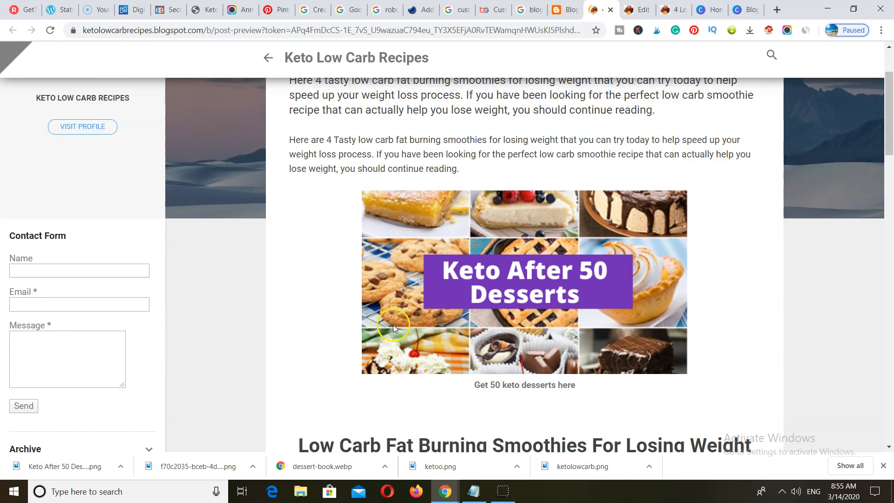
click(565, 14)
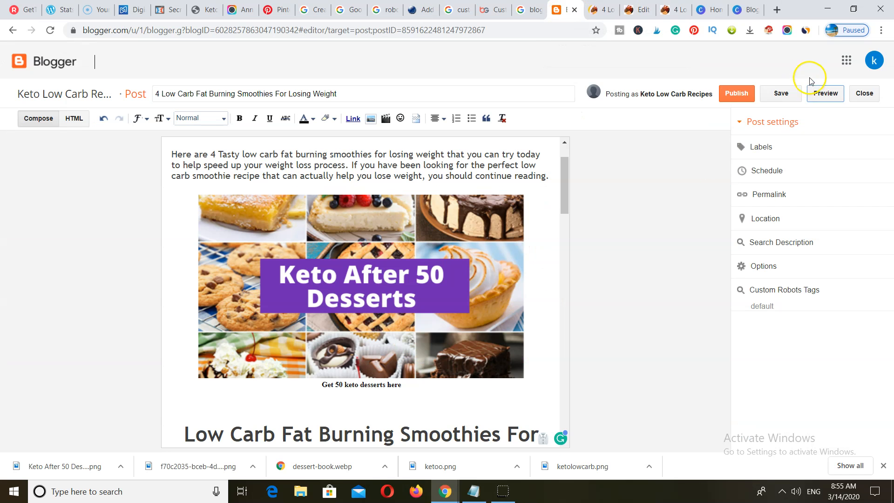
click(736, 93)
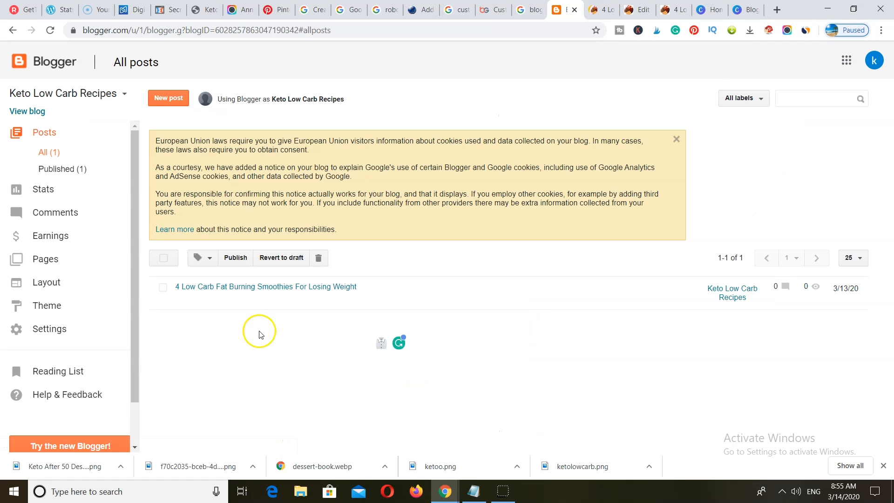
- View the live smoothies post, test the dessert image link, and close the sales page
right_click(200, 301)
click(224, 310)
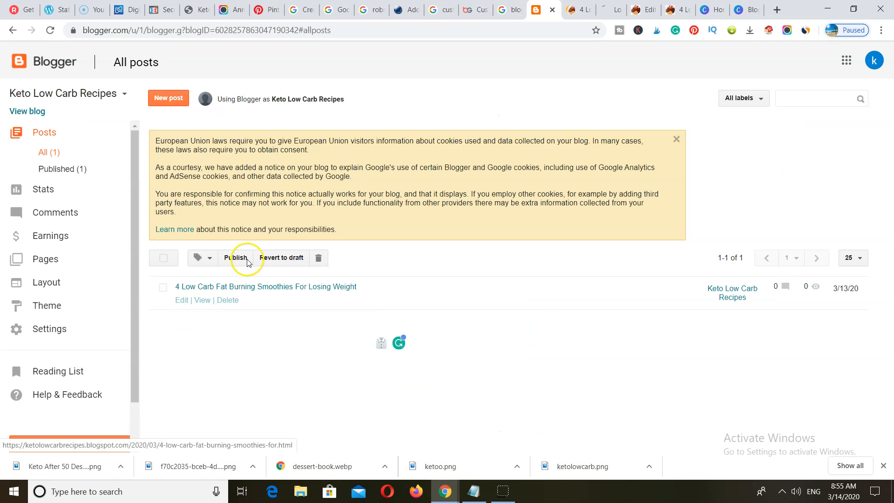
click(612, 11)
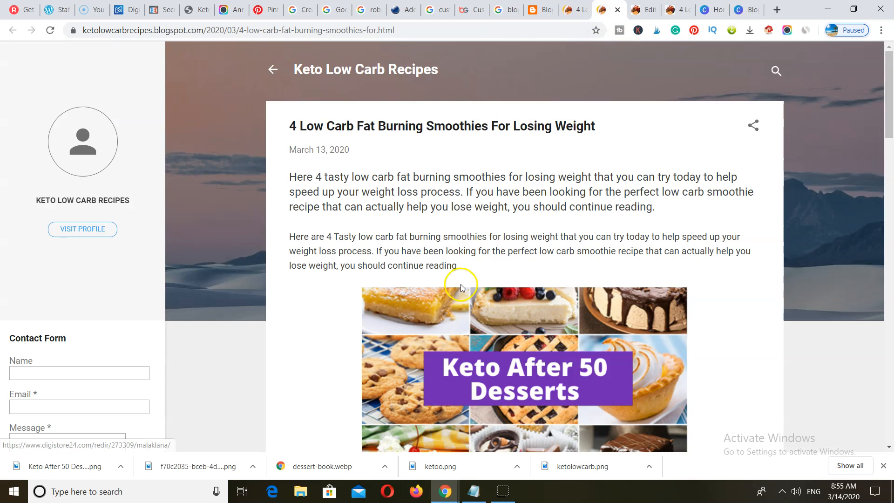
click(530, 360)
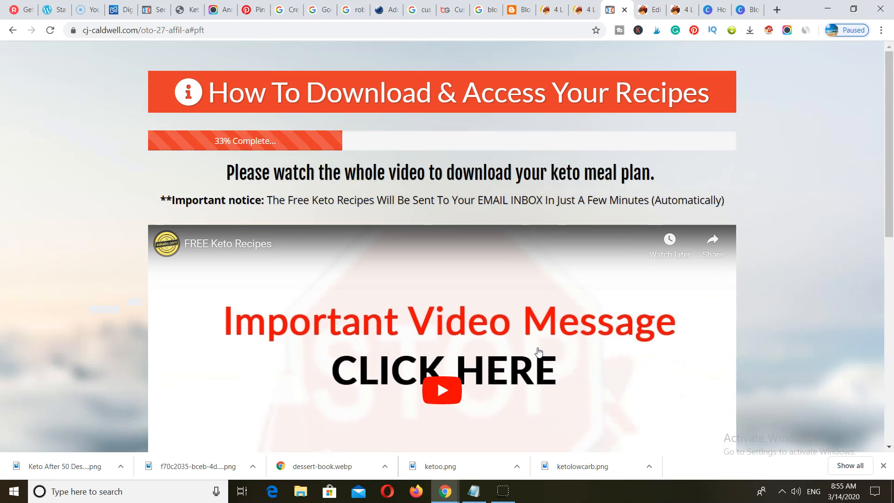
mouse_move(619, 32)
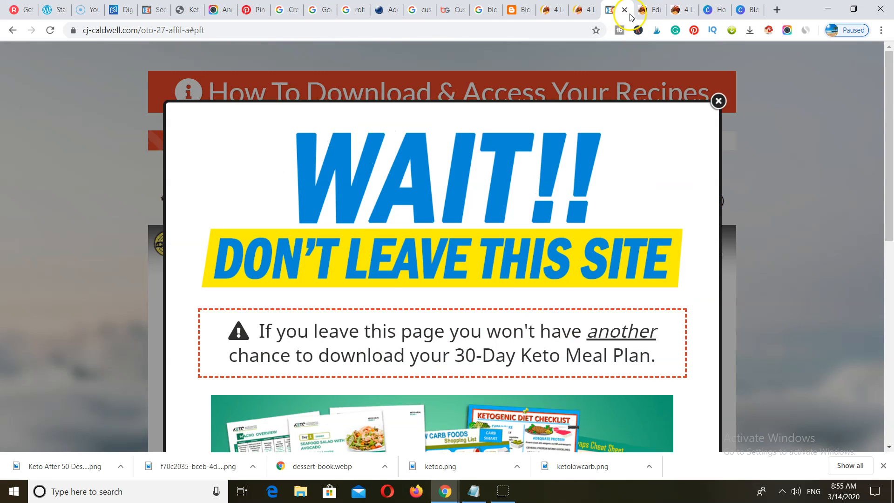
click(624, 10)
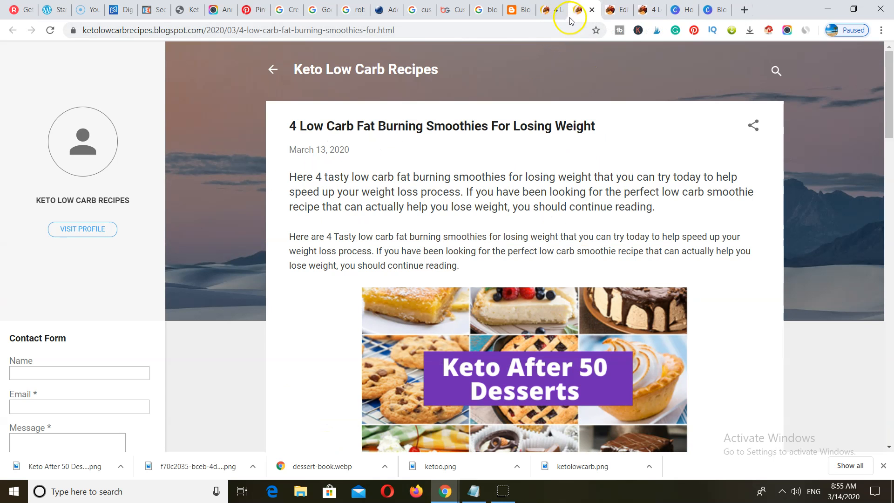
scroll(535, 233, down, 10)
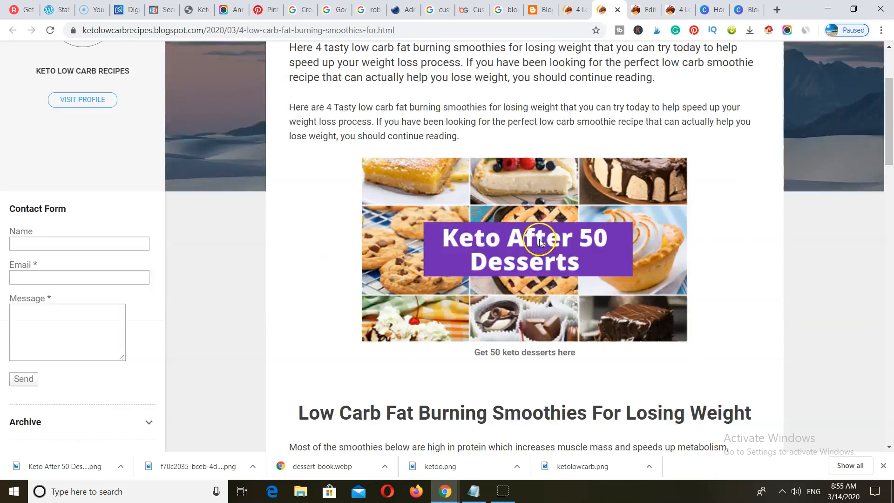
scroll(540, 248, down, 12)
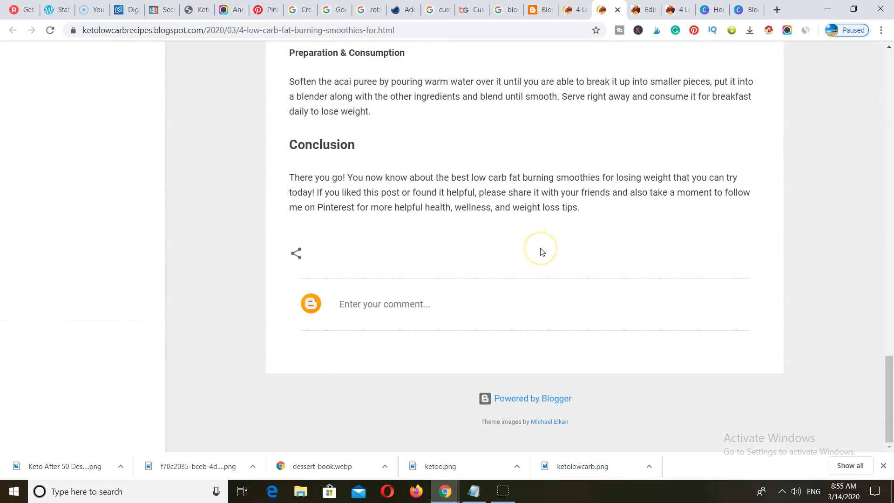
scroll(540, 251, up, 20)
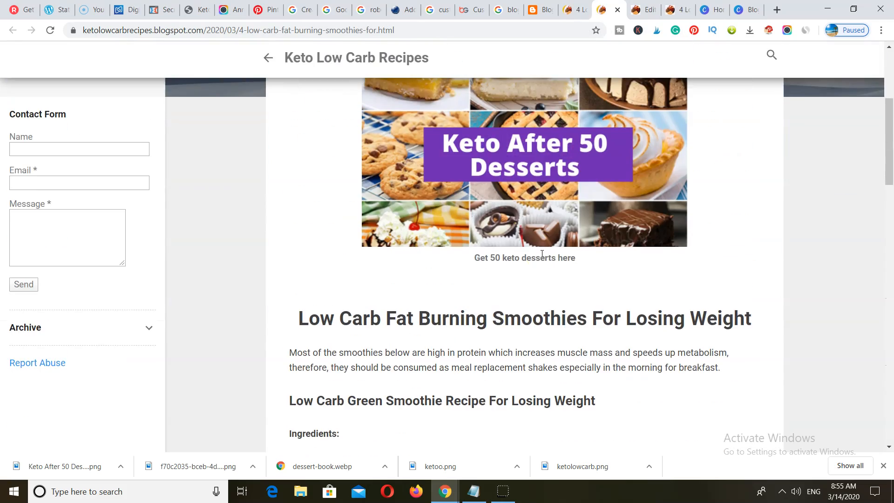
scroll(542, 254, up, 5)
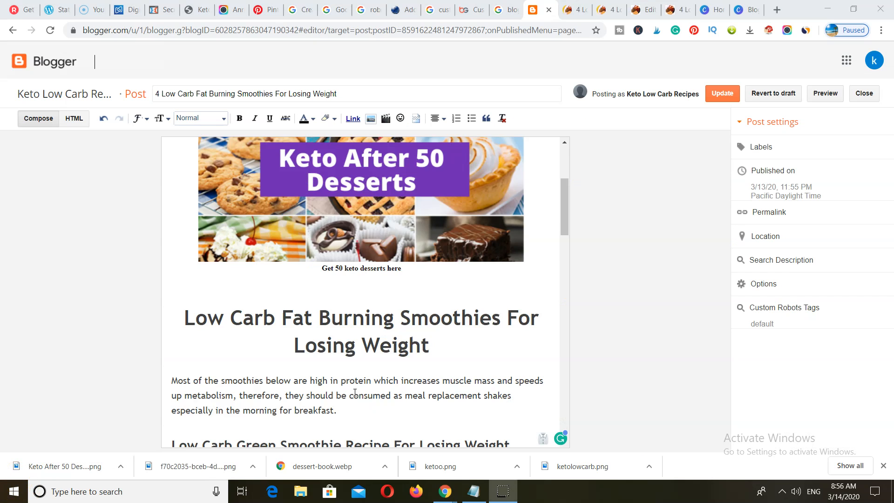
- Insert blank lines after the green smoothie's preparation text for the dessert recipes line
scroll(355, 393, down, 4)
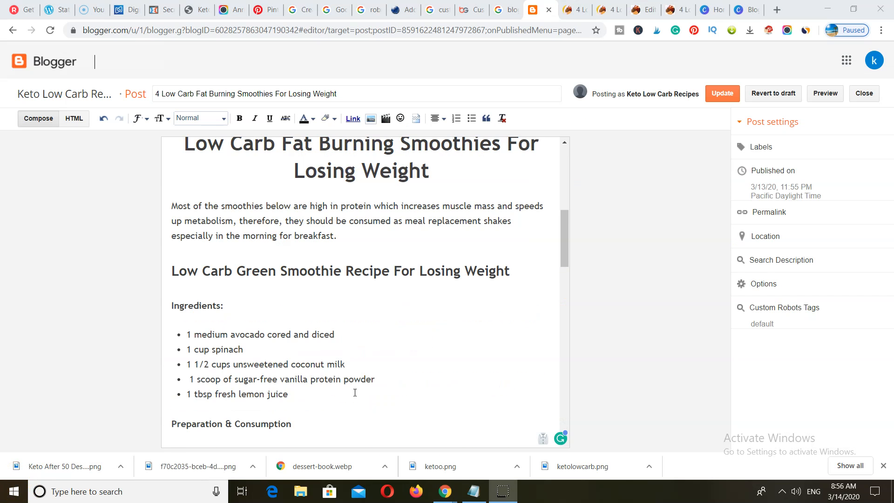
scroll(309, 297, up, 3)
scroll(319, 319, down, 8)
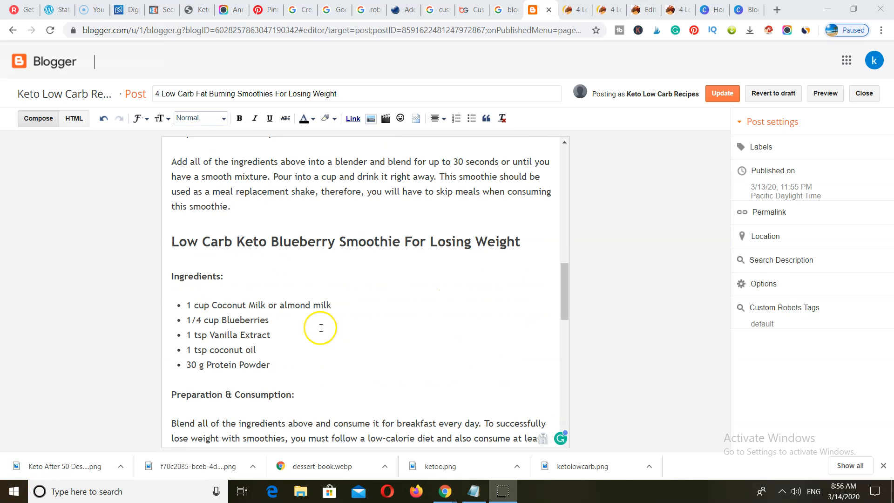
scroll(329, 311, up, 4)
scroll(331, 321, up, 7)
scroll(328, 326, down, 4)
scroll(328, 329, down, 3)
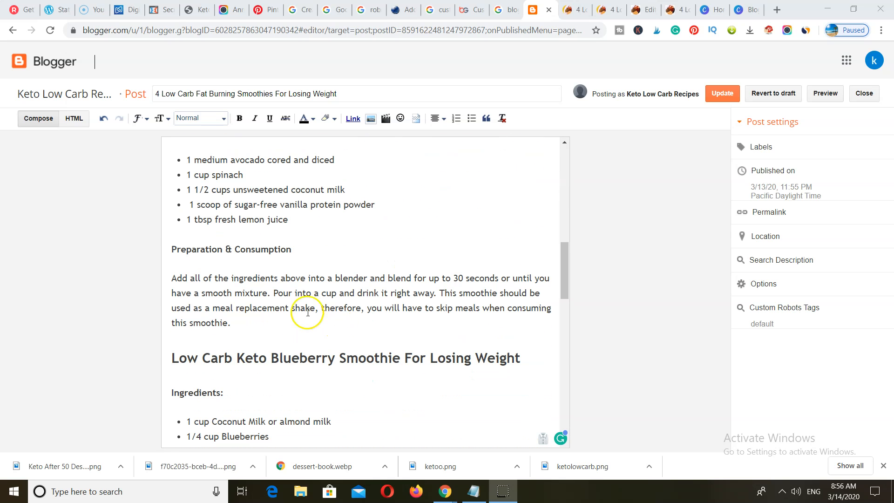
click(250, 325)
key(Return)
click(212, 349)
key(Return)
click(208, 351)
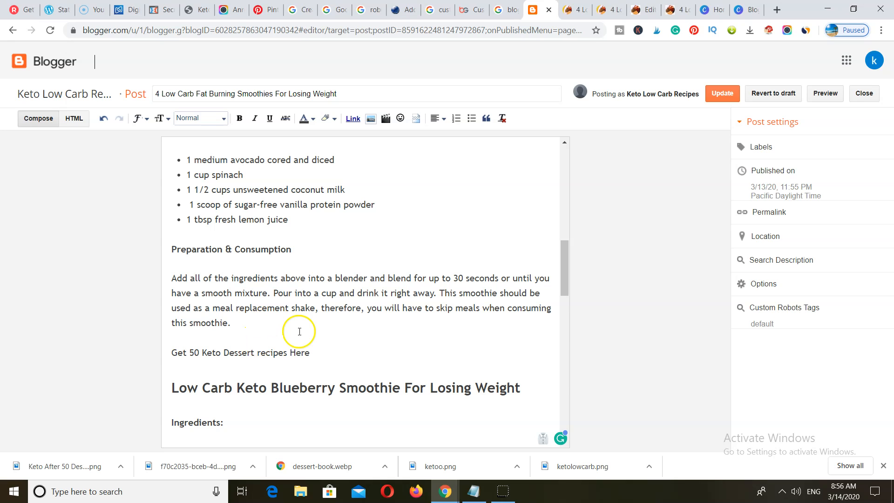
- Turn the 'Get 50 Keto Dessert recipes Here' line into a heading
drag(303, 337, 171, 352)
click(200, 118)
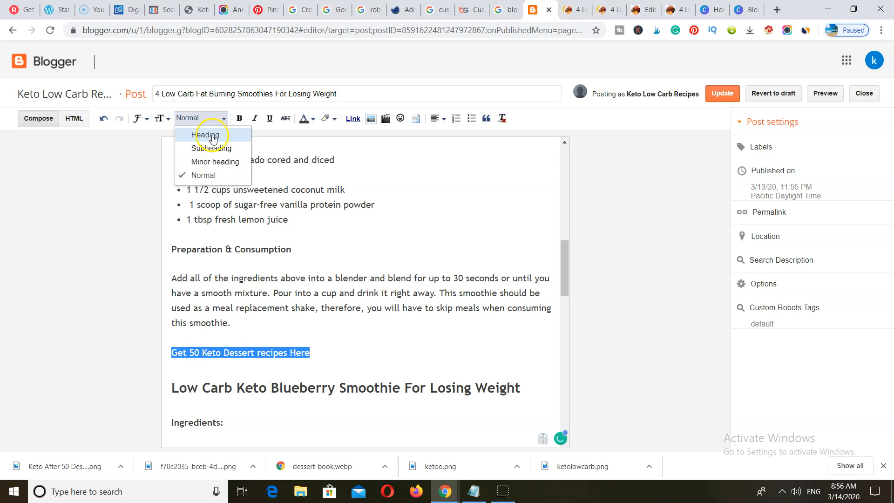
click(201, 133)
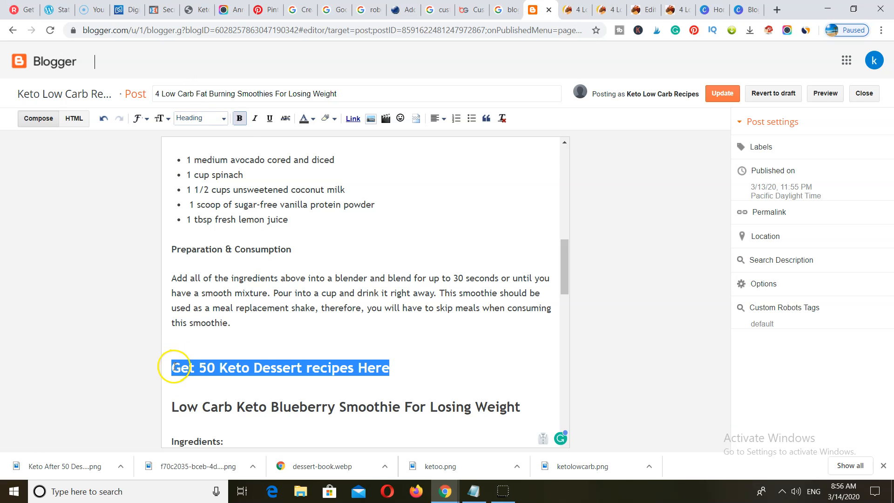
click(350, 369)
- Centre the dessert recipes heading and colour it red
drag(398, 371, 172, 358)
click(440, 119)
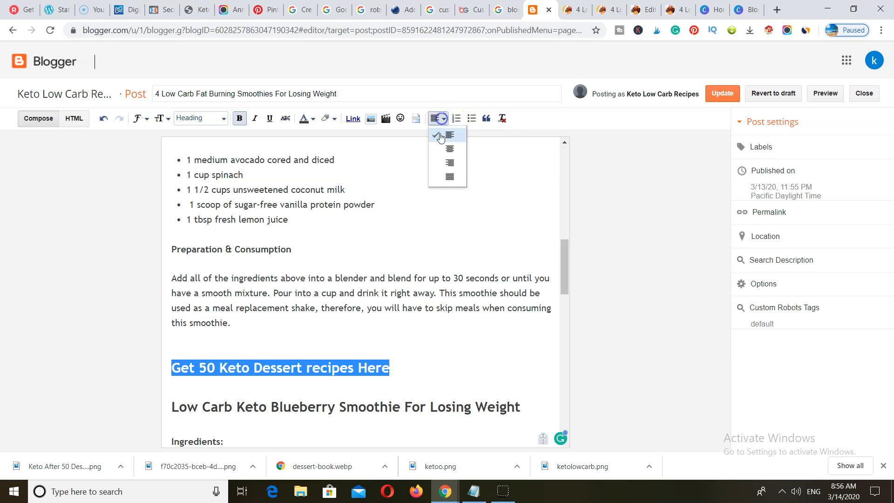
click(449, 149)
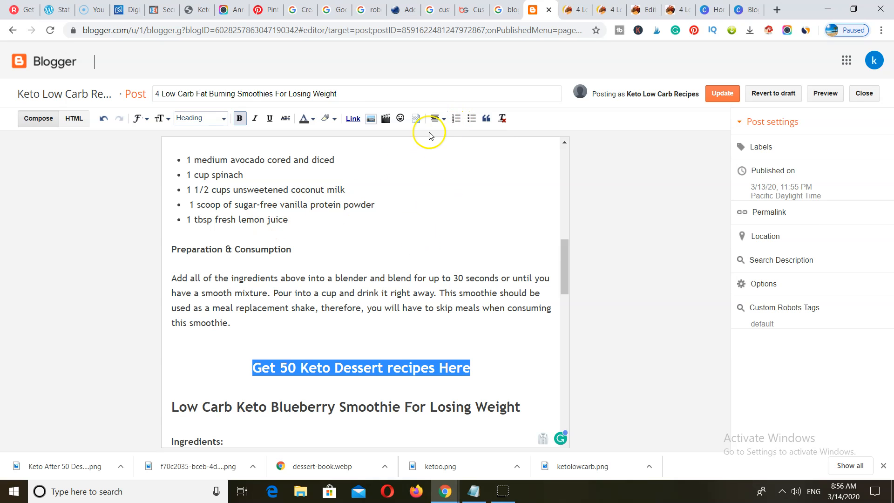
click(312, 120)
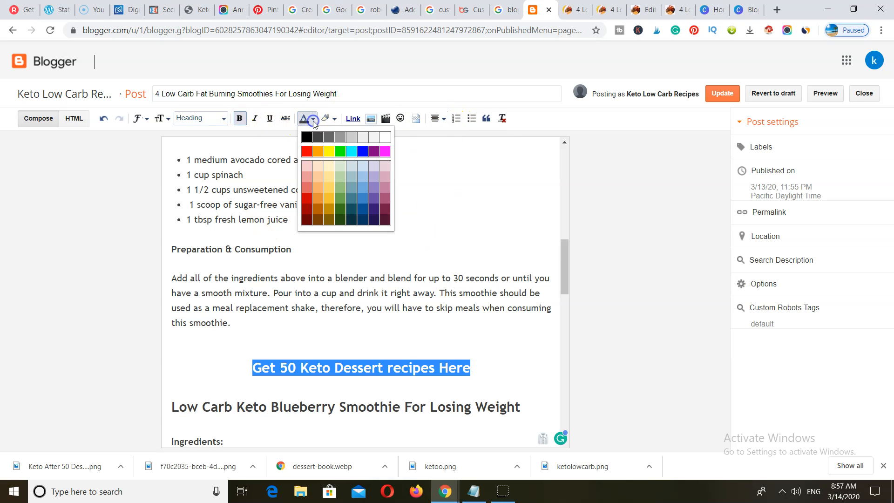
click(306, 152)
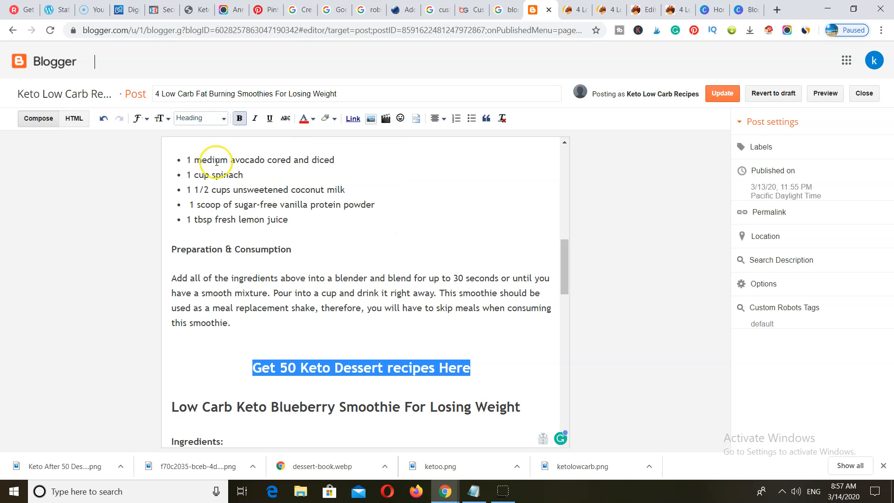
click(353, 119)
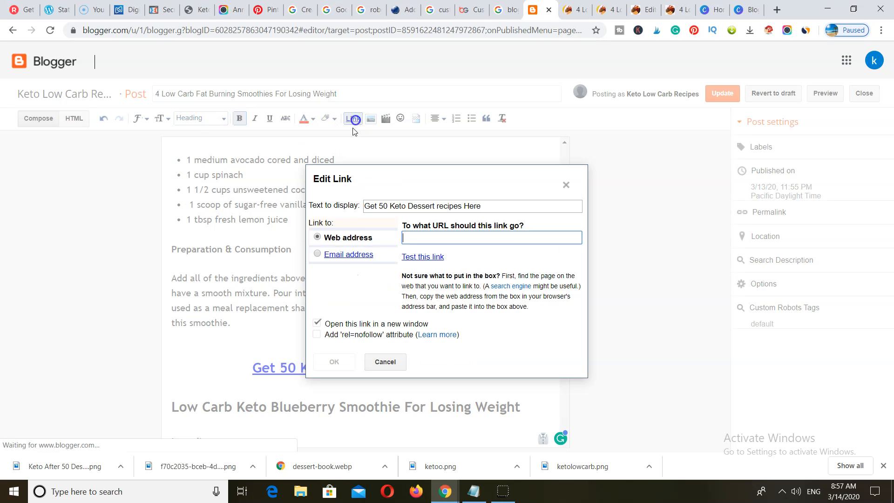
- Link the dessert recipes heading to the pasted dessert sales page address
right_click(414, 238)
click(450, 326)
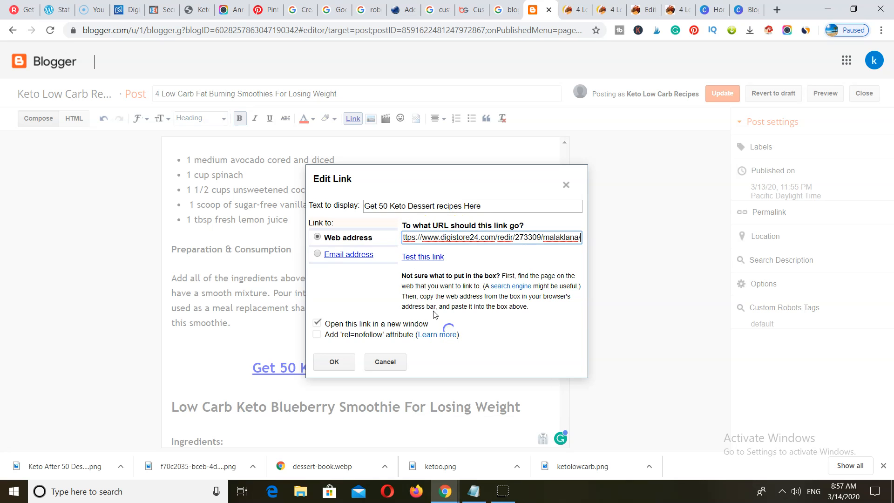
click(335, 361)
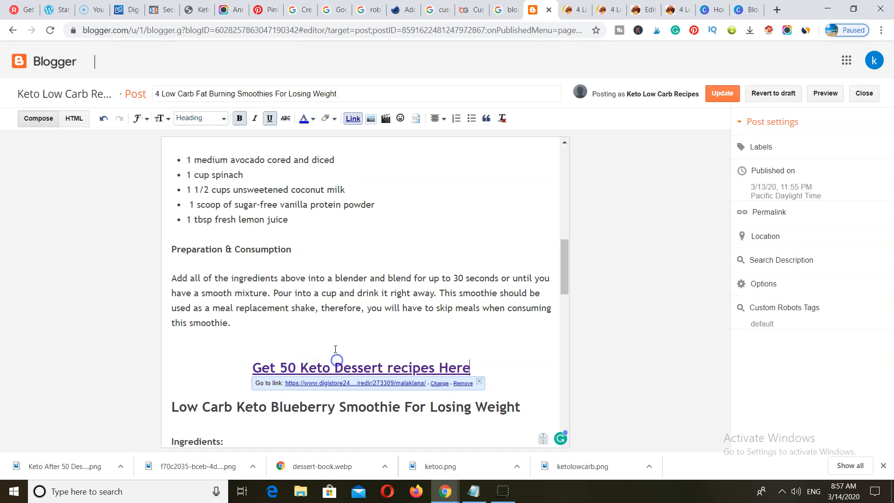
click(493, 366)
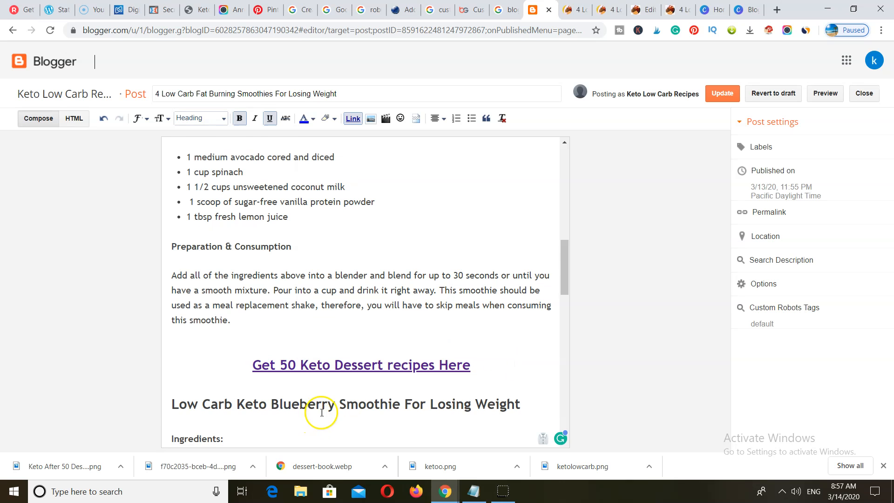
- Update the published smoothies post and reload its preview
scroll(316, 412, down, 7)
scroll(325, 409, down, 3)
scroll(335, 408, up, 5)
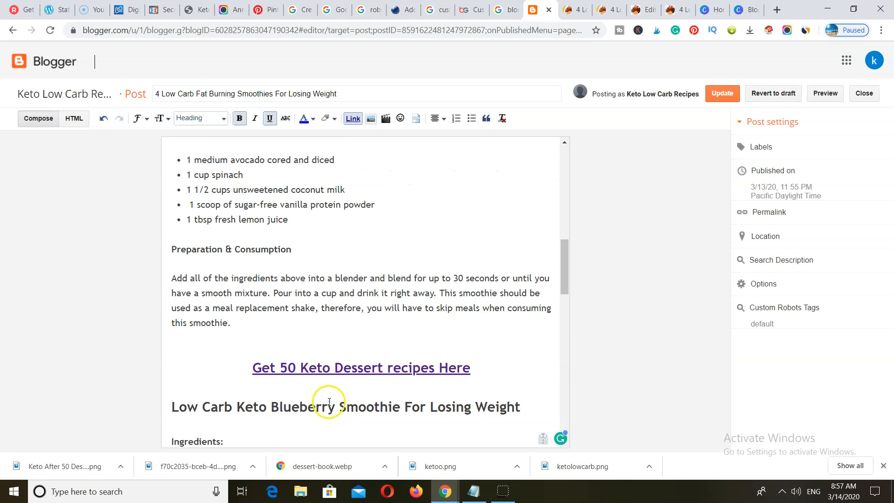
scroll(382, 421, down, 11)
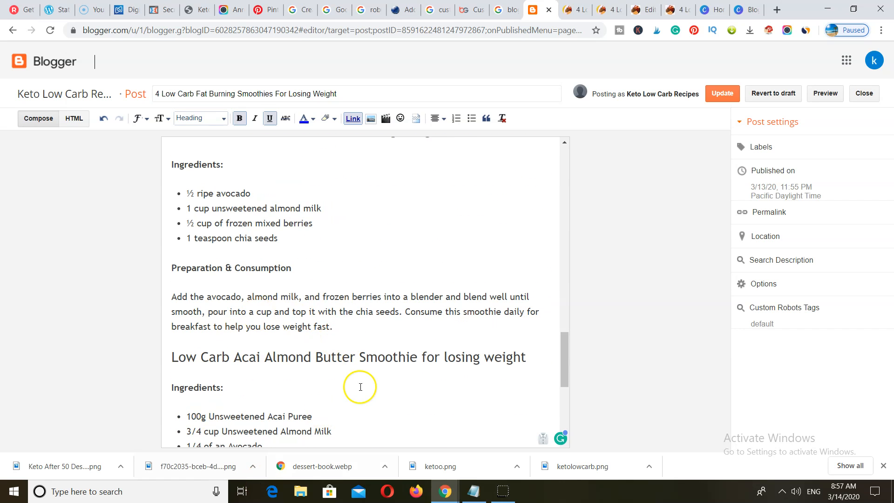
scroll(361, 384, down, 5)
scroll(363, 384, up, 15)
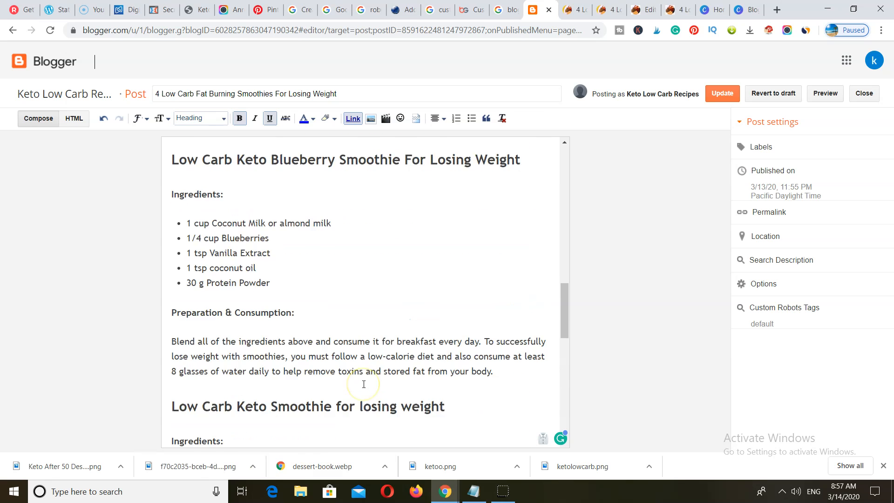
click(721, 92)
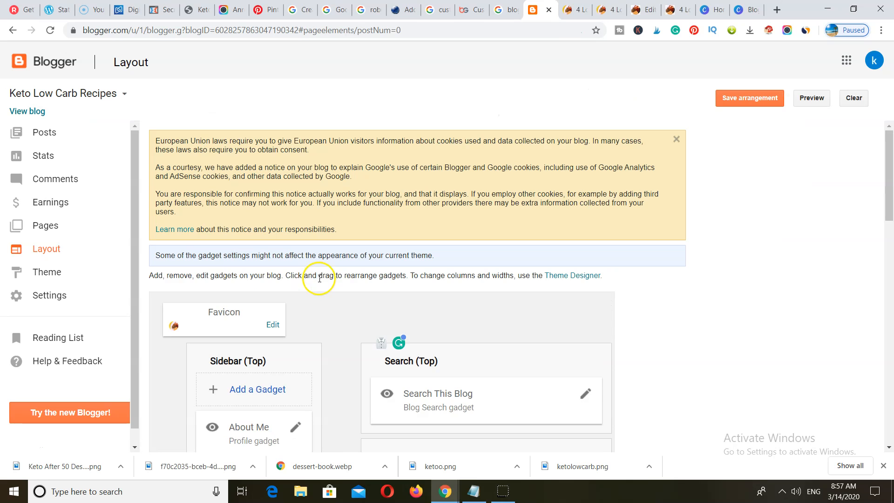
click(576, 11)
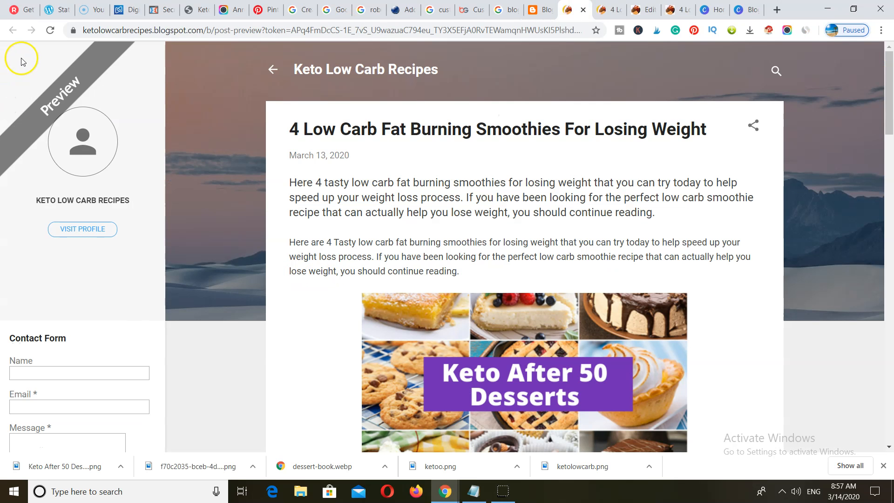
click(50, 30)
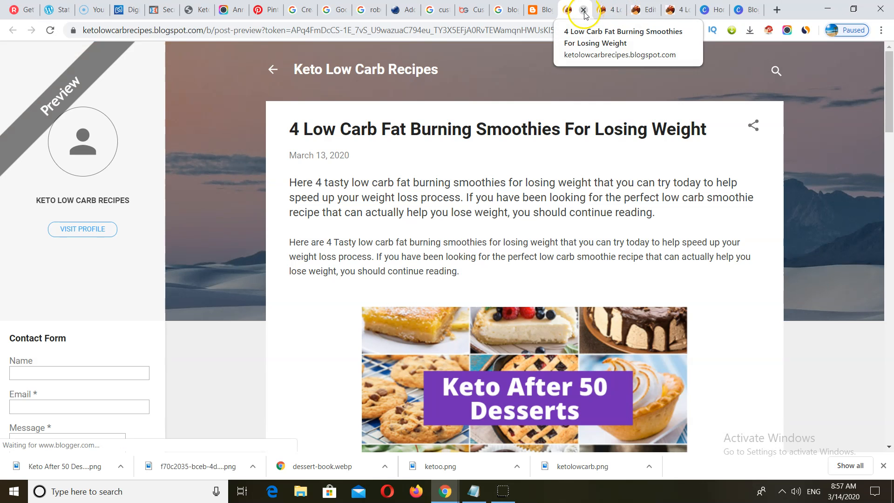
- Close the preview and reload the live post to check the new dessert recipes link
click(583, 11)
click(50, 30)
scroll(567, 338, down, 15)
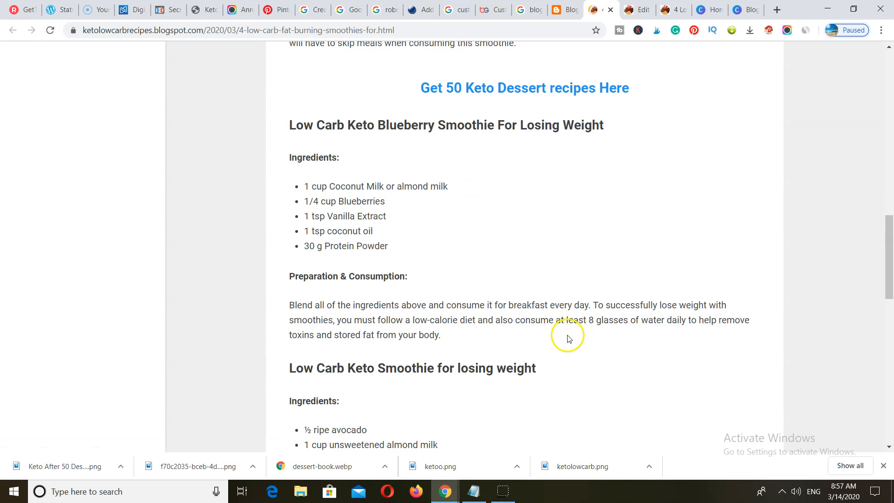
scroll(567, 337, up, 3)
scroll(621, 241, down, 6)
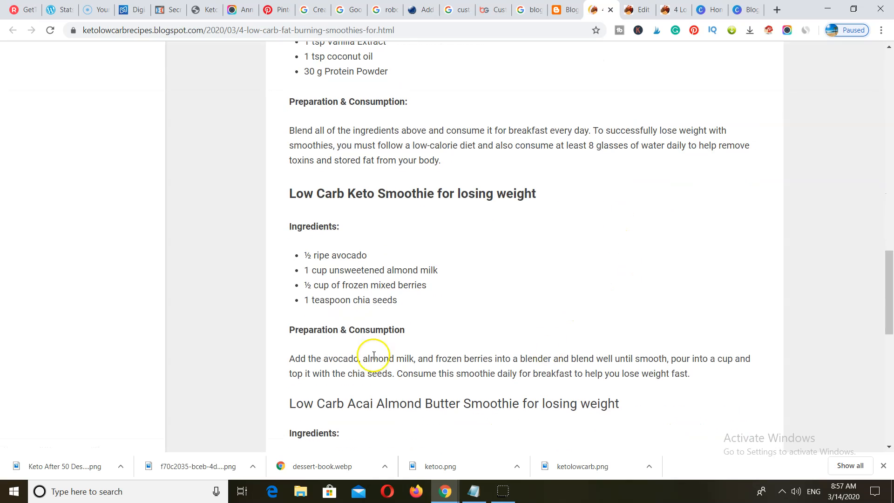
scroll(516, 389, down, 6)
scroll(567, 399, down, 1)
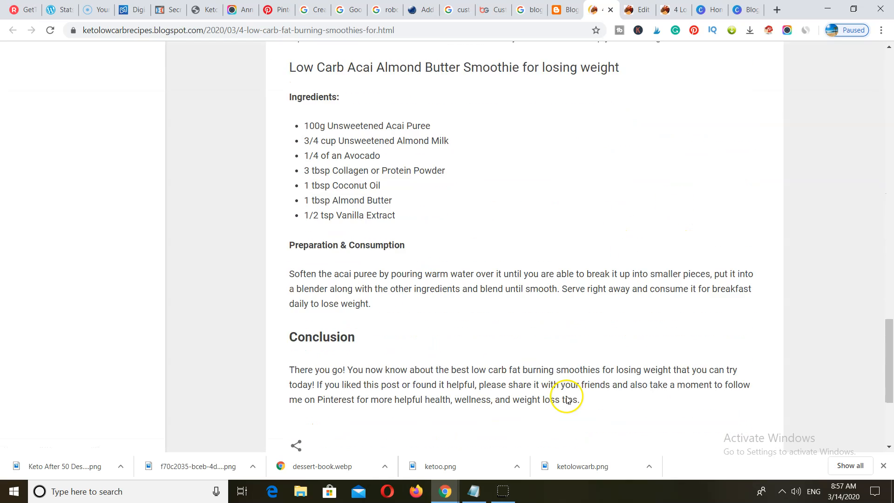
scroll(567, 399, up, 20)
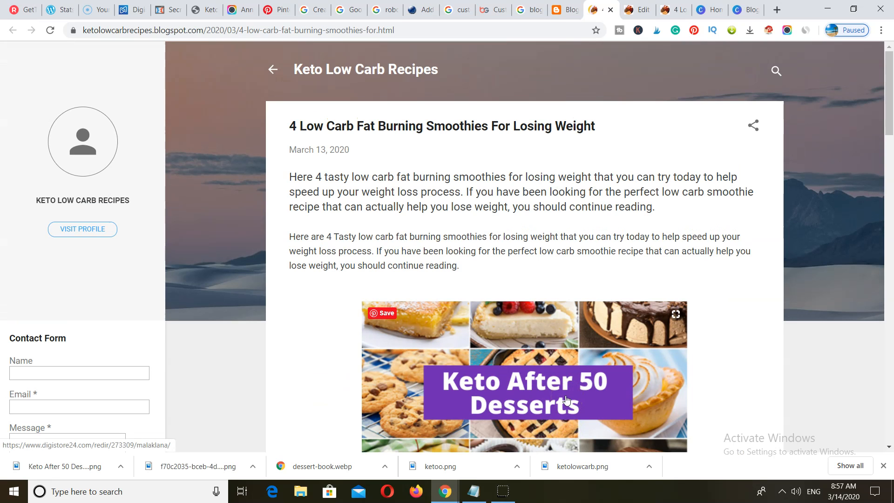
scroll(565, 405, down, 6)
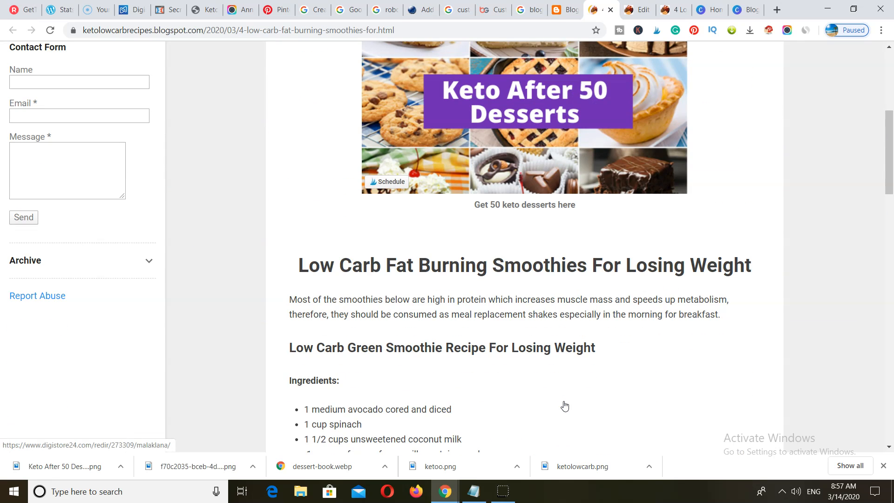
scroll(565, 404, up, 6)
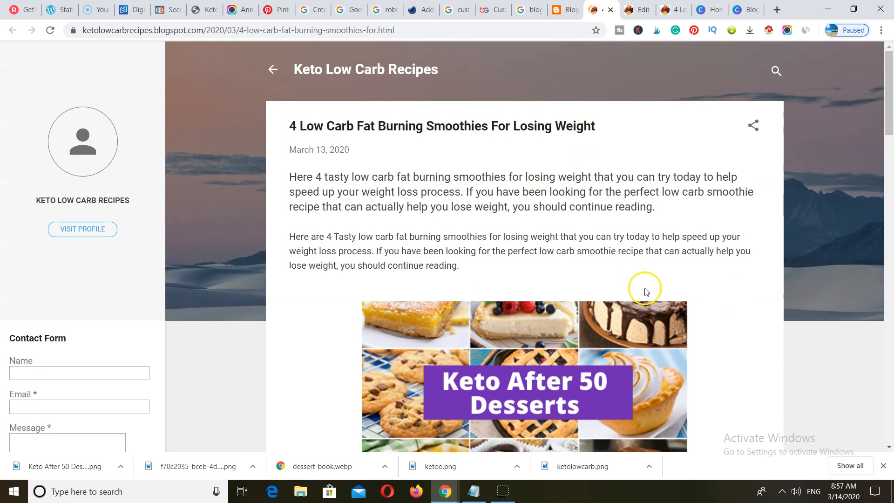
- Start a Pinterest business account sign-up and edit the prefilled email address
click(280, 9)
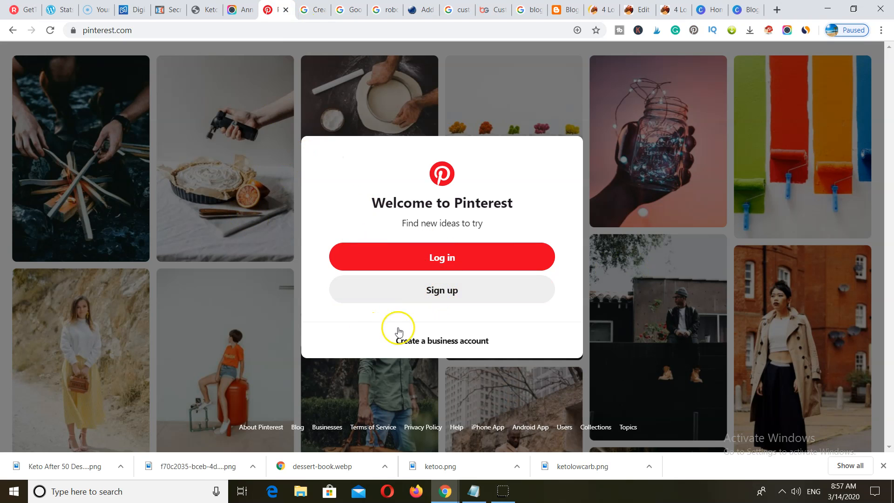
click(423, 341)
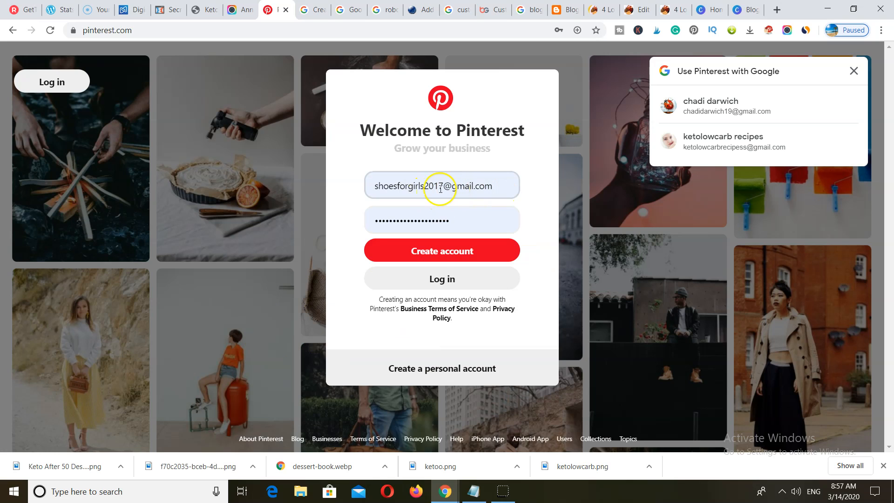
drag(440, 188, 372, 188)
click(443, 184)
drag(449, 185, 360, 187)
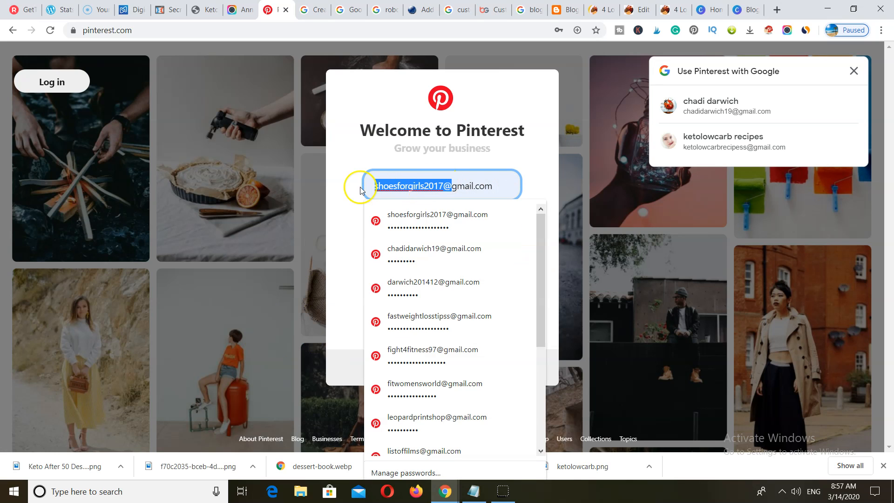
click(440, 187)
drag(442, 185, 369, 191)
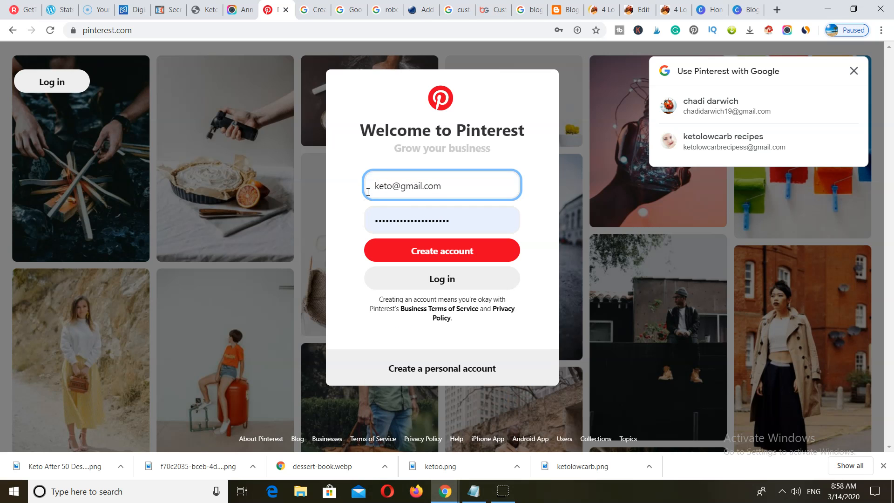
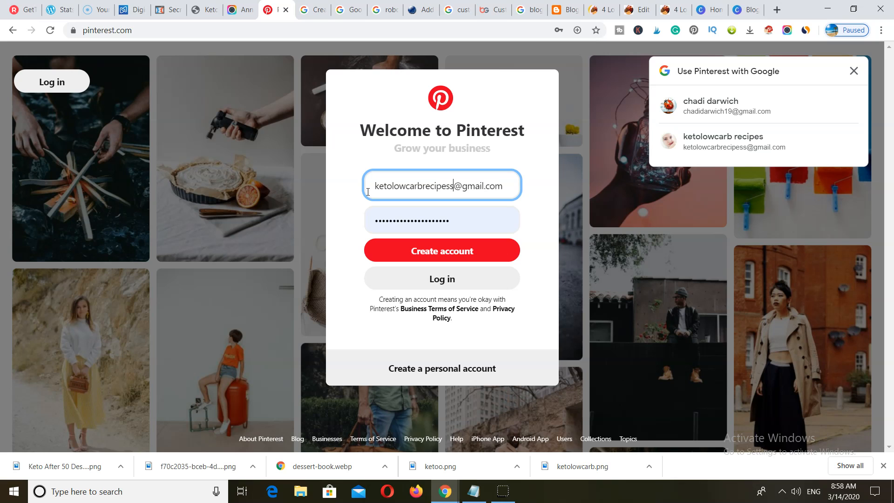
- Replace the prefilled password and create the business account
double_click(464, 219)
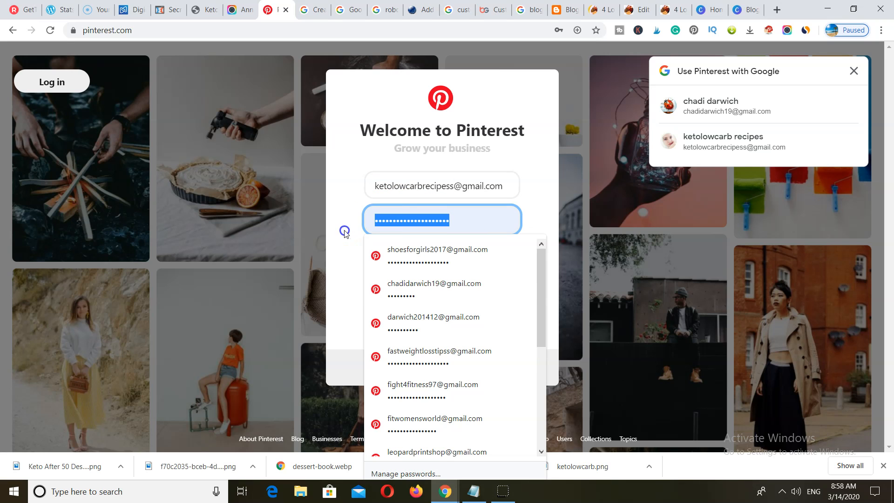
text(k)
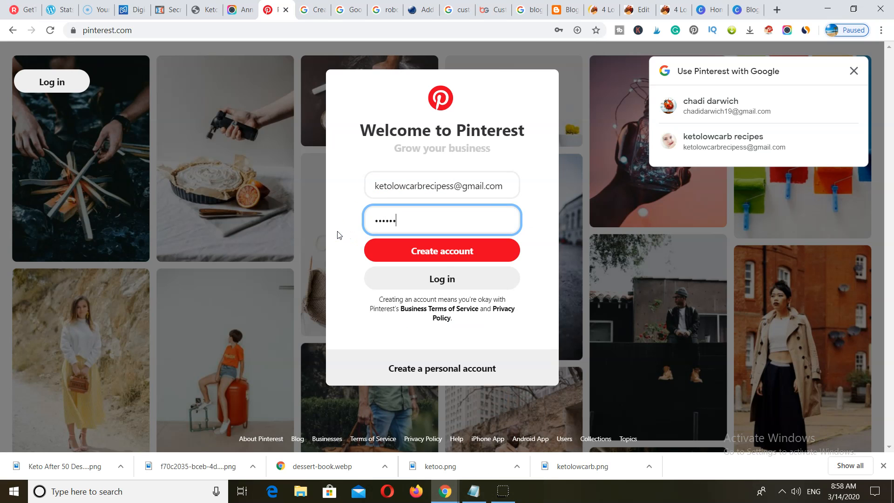
click(424, 250)
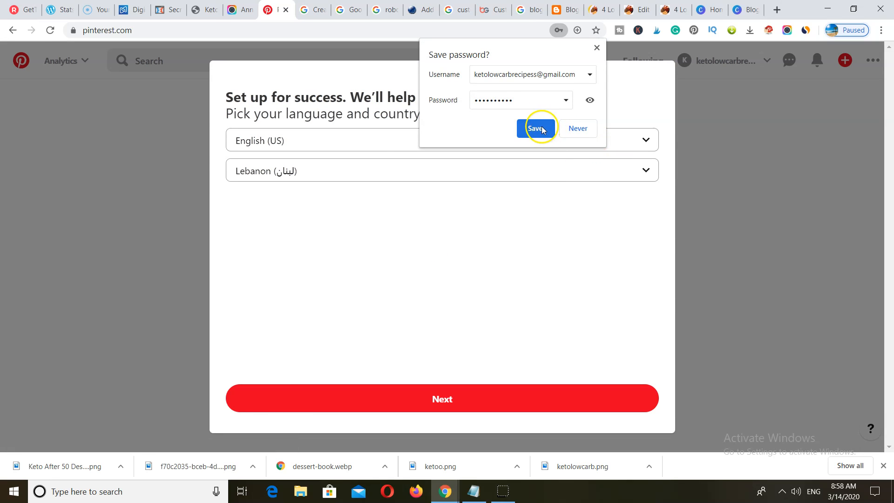
- Save the new login in Chrome and set the business country to United States
click(554, 130)
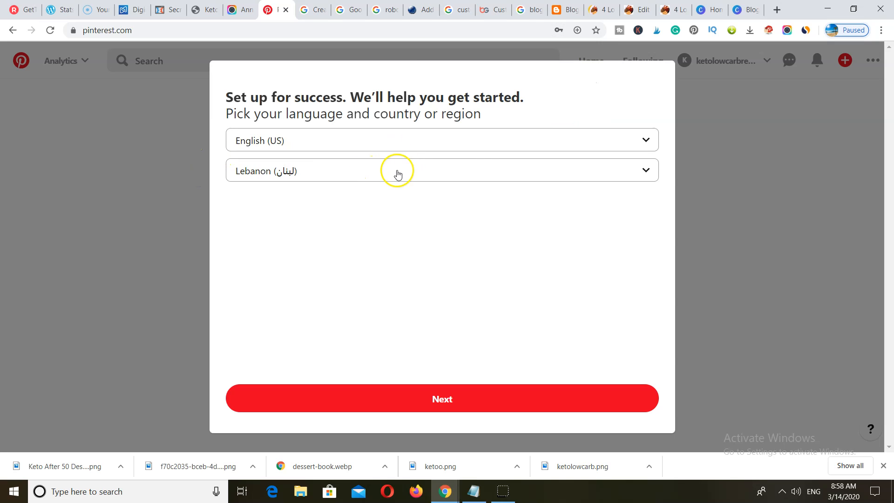
click(615, 177)
scroll(533, 263, down, 15)
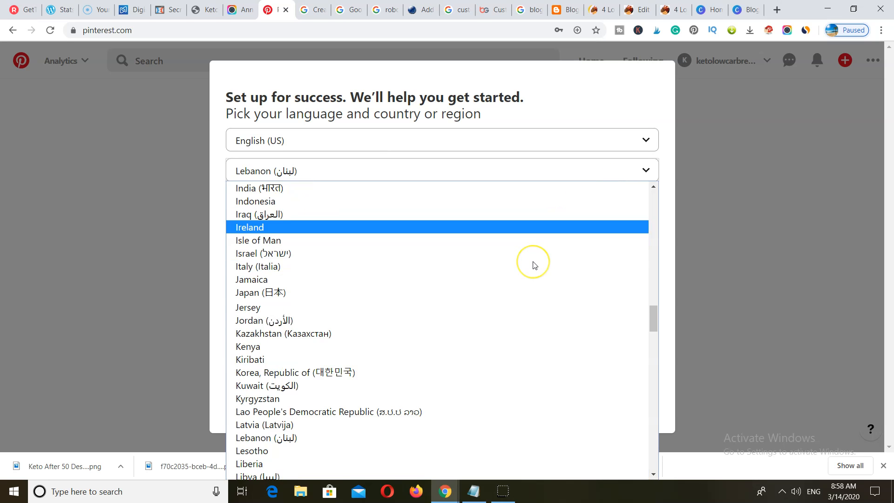
scroll(533, 266, down, 10)
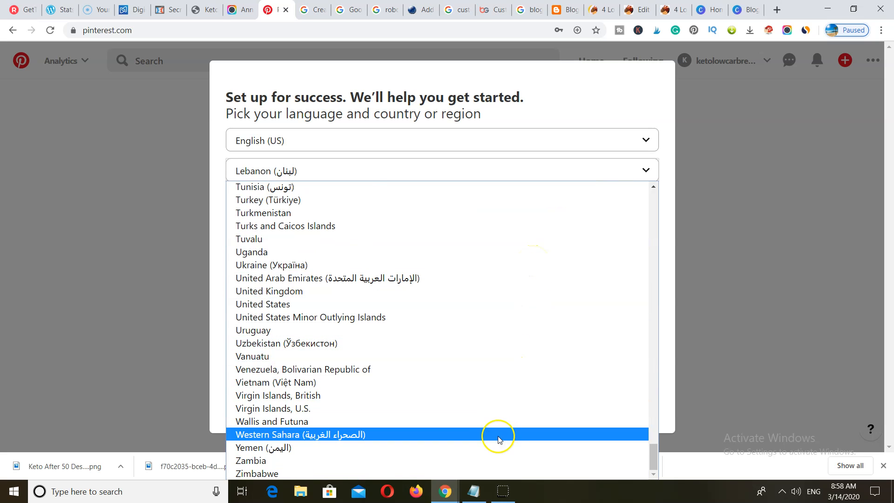
click(475, 303)
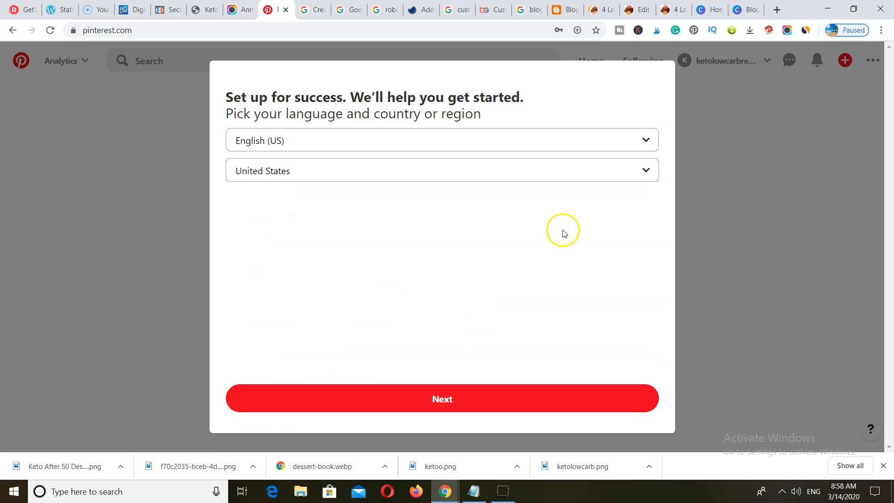
click(463, 403)
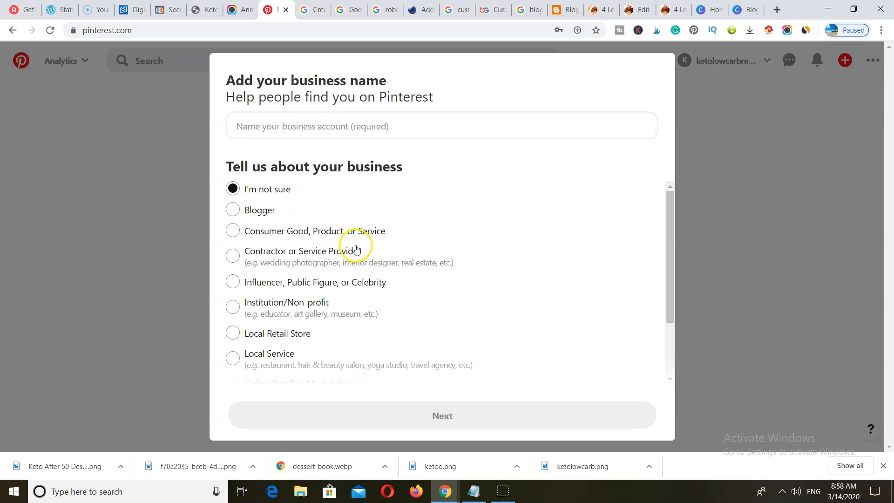
- Name the business 'Keto Low Carb Recipes' and choose Blogger as its type
click(281, 125)
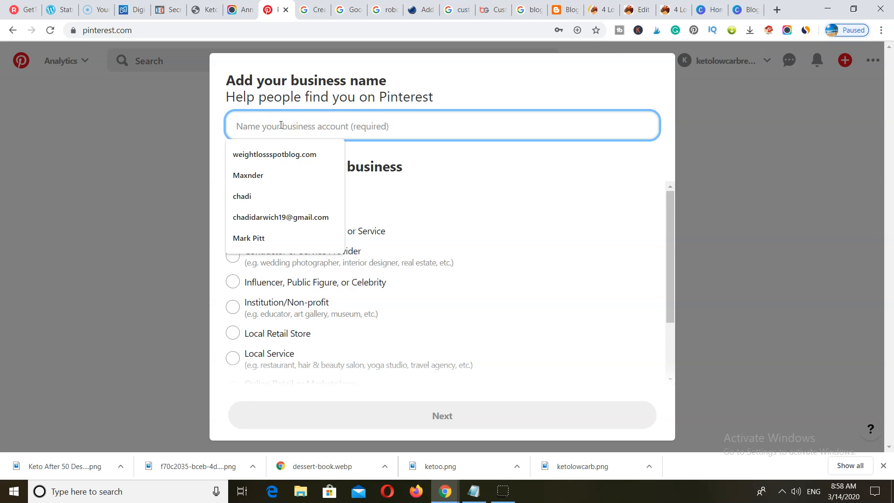
text(Keto Low Carb Recipes)
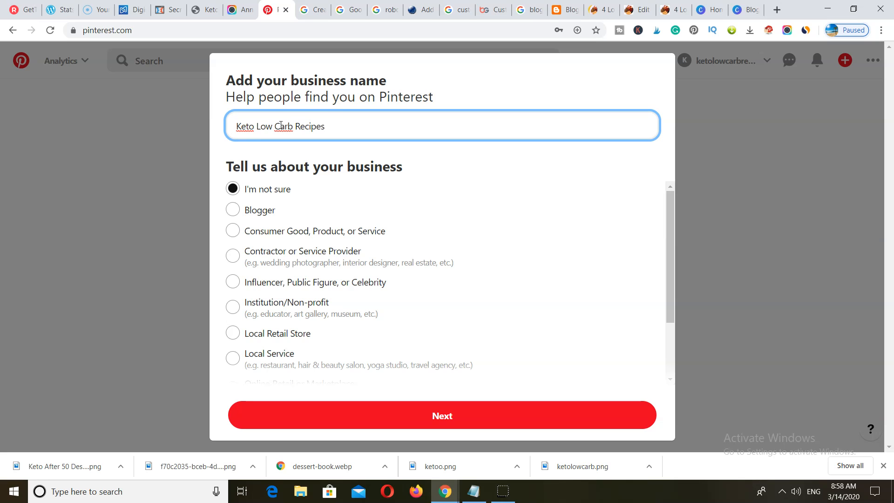
click(232, 209)
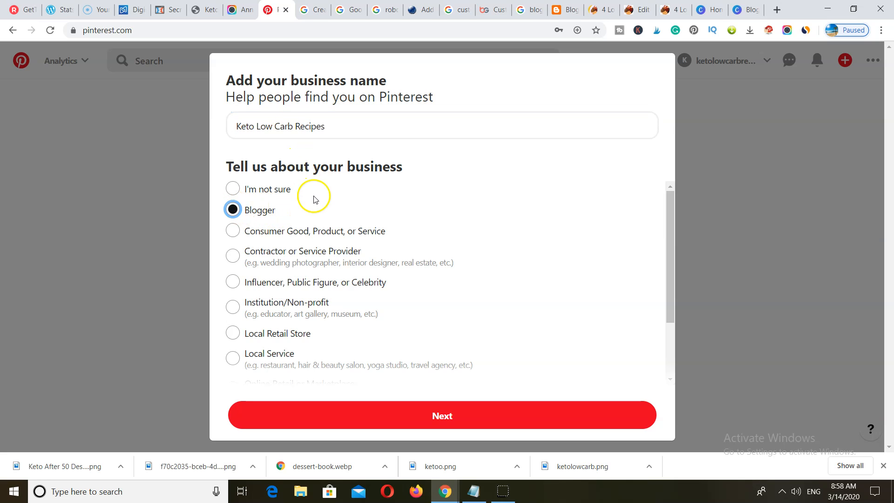
scroll(343, 280, down, 2)
click(441, 413)
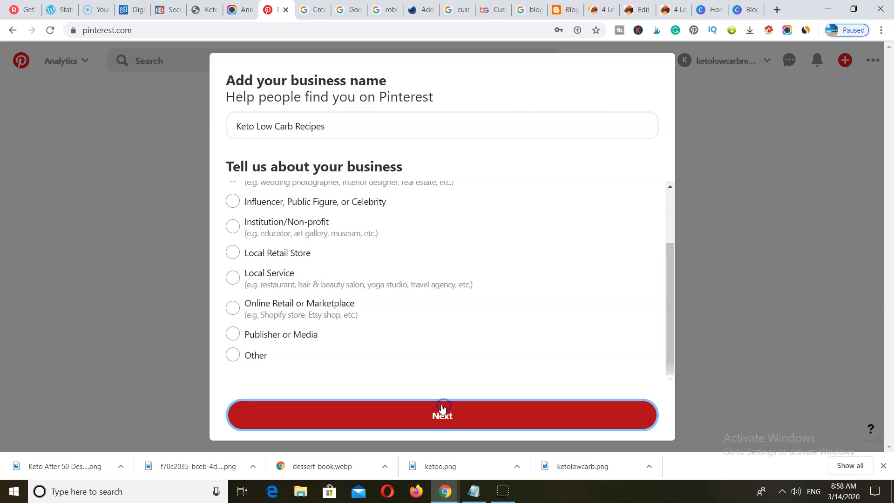
click(259, 154)
click(260, 154)
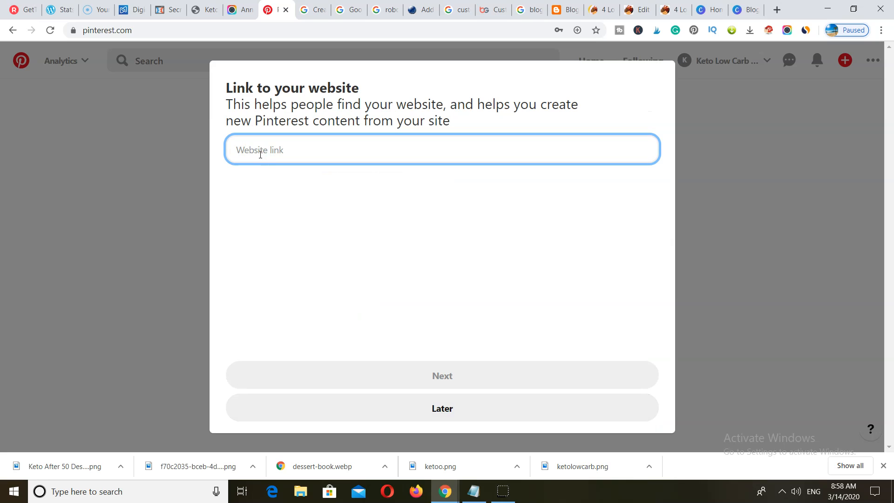
- Enter ketolowcarbrecipes as the website and skip connecting other accounts
text(ketolowcar)
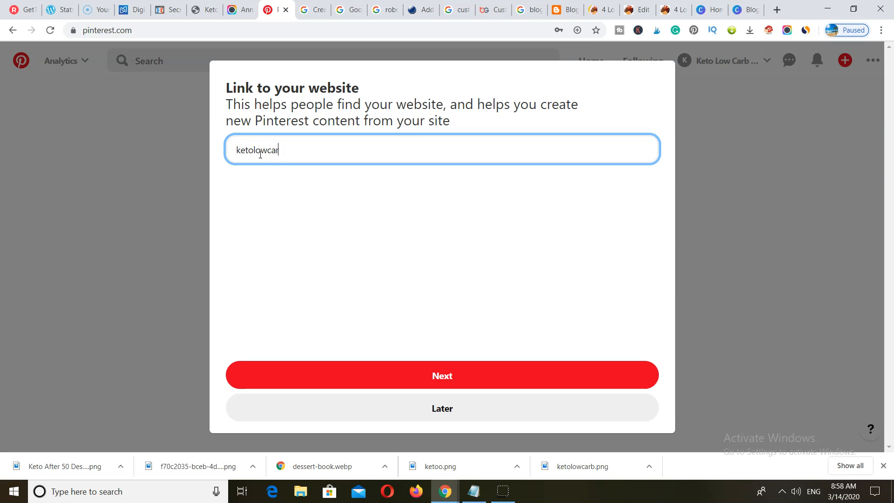
text(brecipes.blogspot.com)
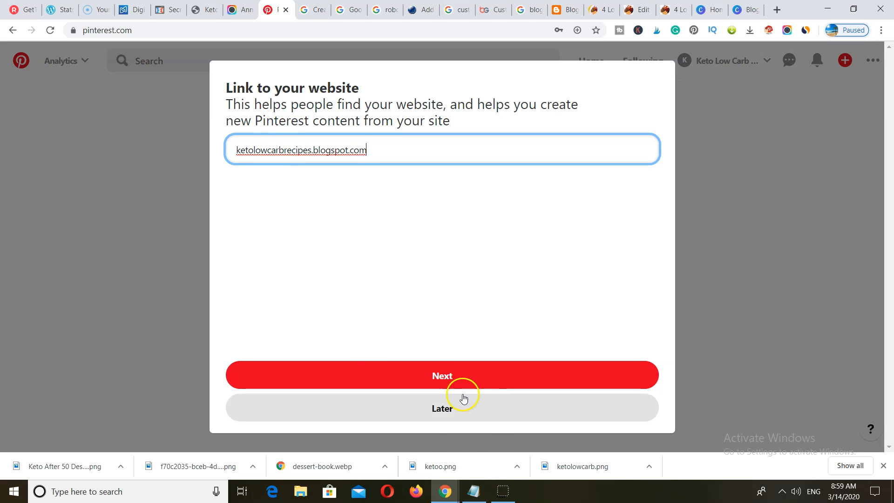
click(438, 372)
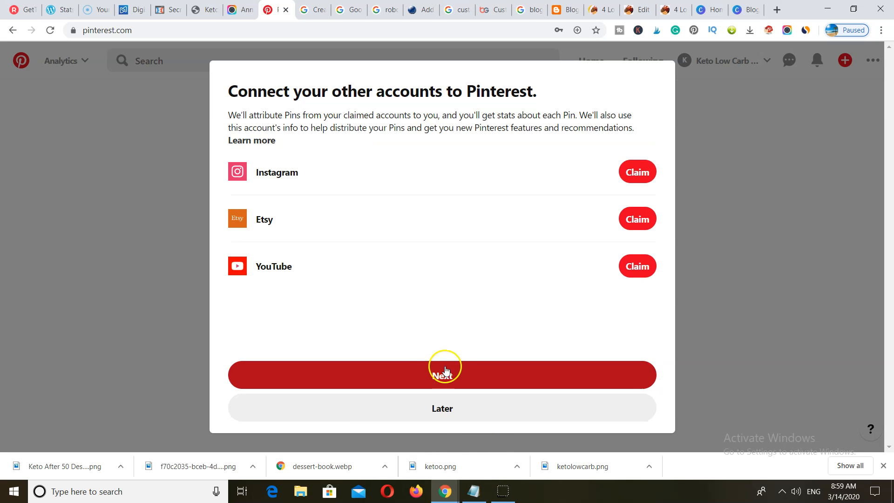
click(448, 409)
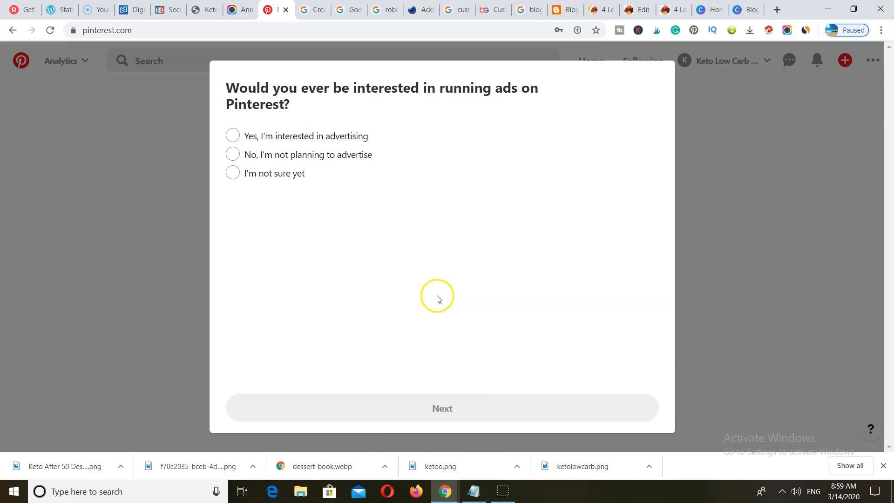
- Answer 'not sure yet' about running ads and decline the browser save button
click(235, 176)
click(443, 400)
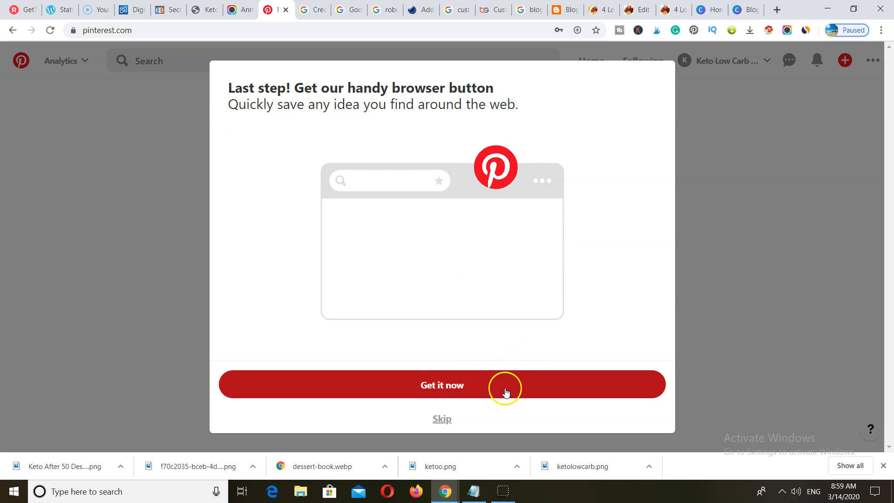
click(442, 418)
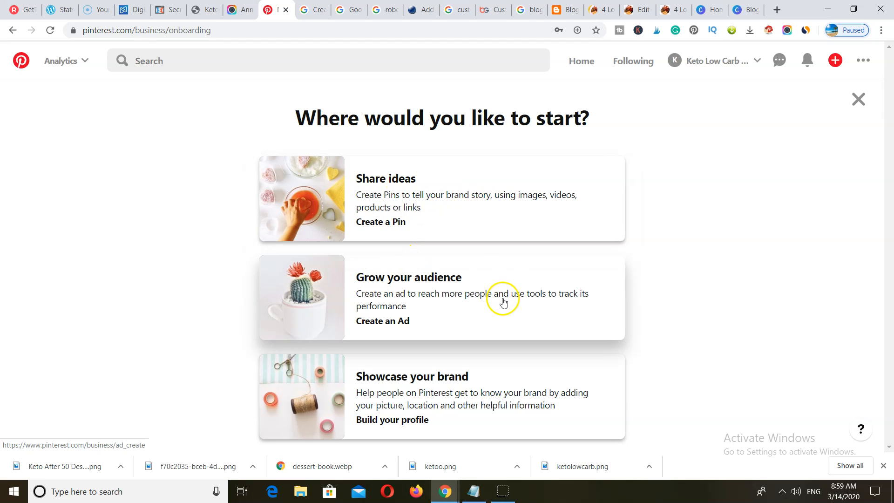
- Choose to start by creating a Pin, then page through the intro slides and tools tour
click(464, 228)
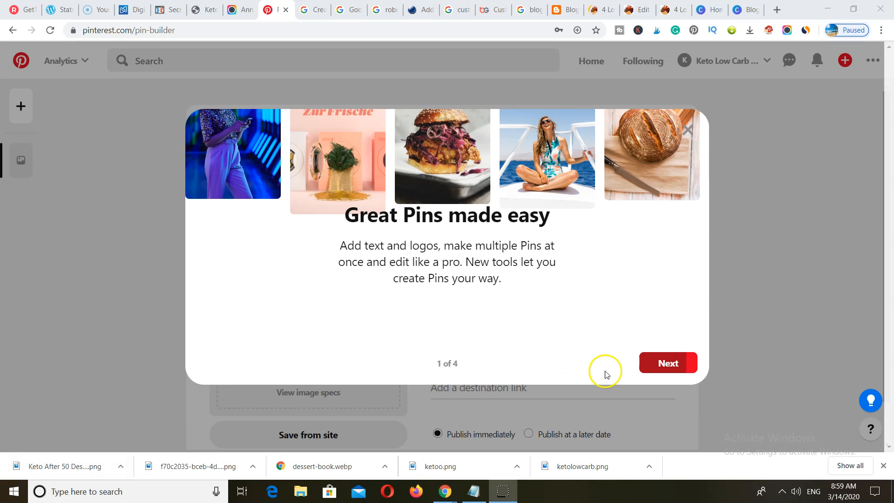
click(671, 365)
click(671, 366)
click(671, 366)
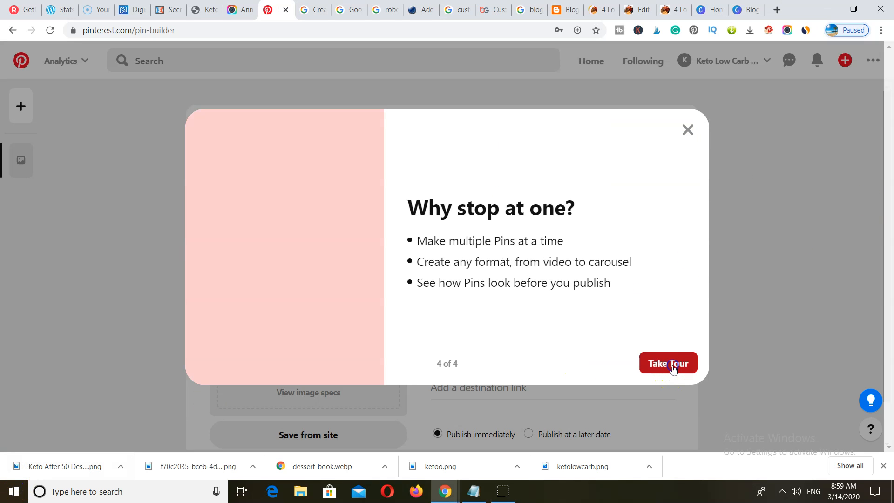
click(672, 366)
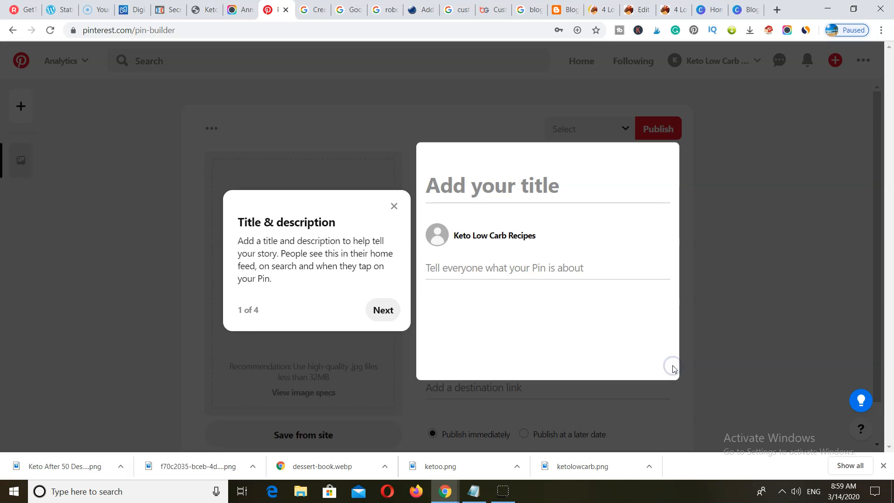
click(378, 311)
click(378, 371)
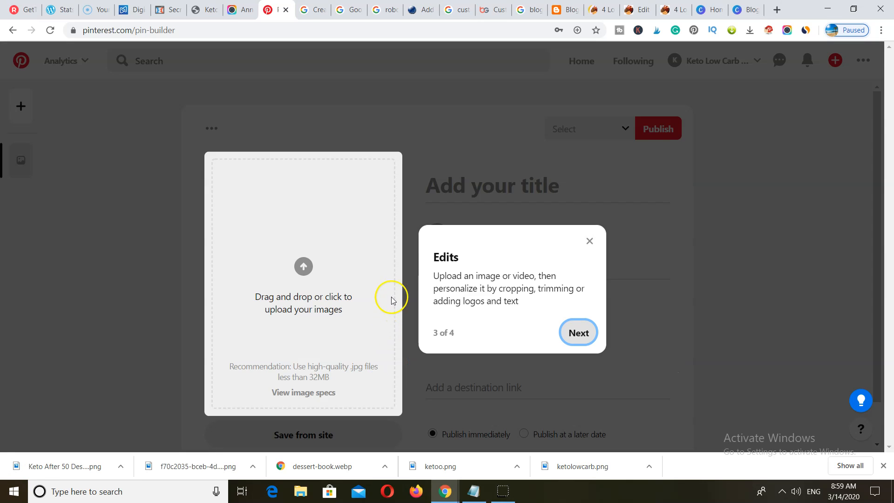
click(589, 240)
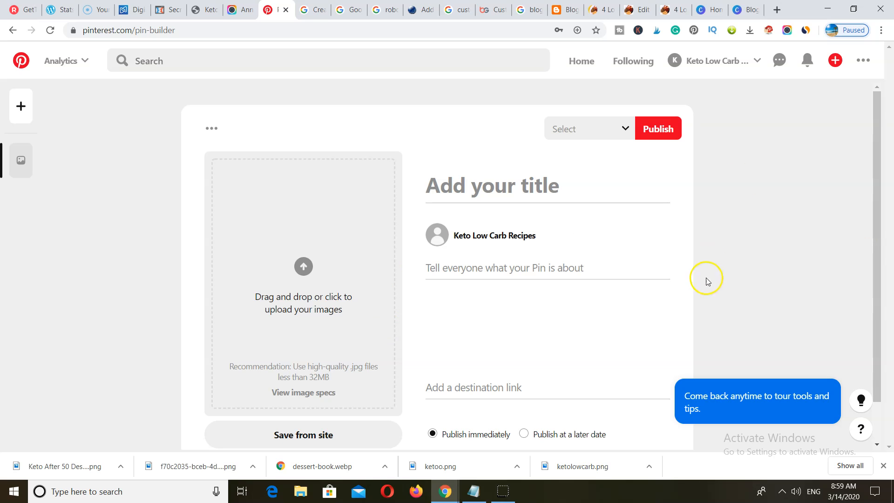
- Upload ketolowcarb.png from Downloads as the profile picture in Edit settings
click(724, 66)
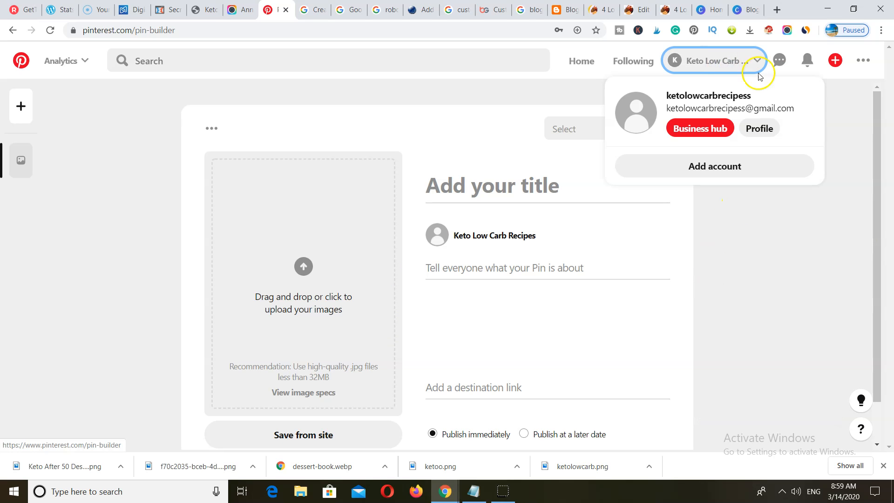
click(864, 61)
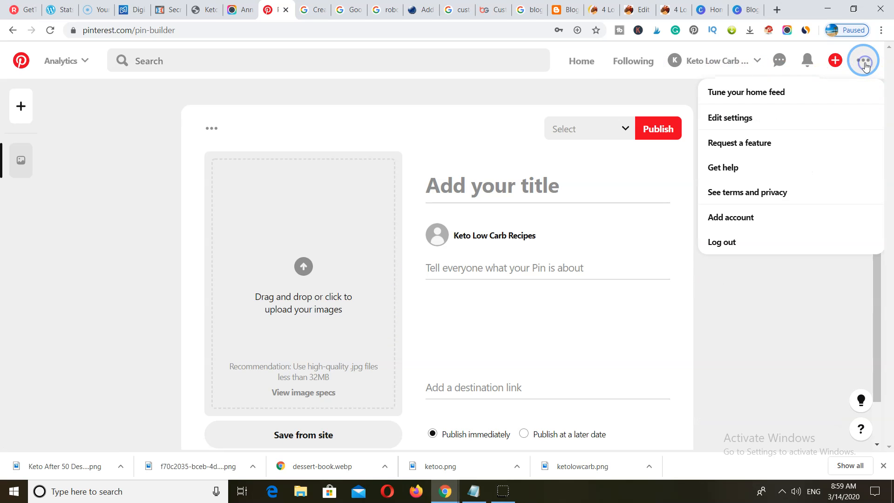
click(749, 119)
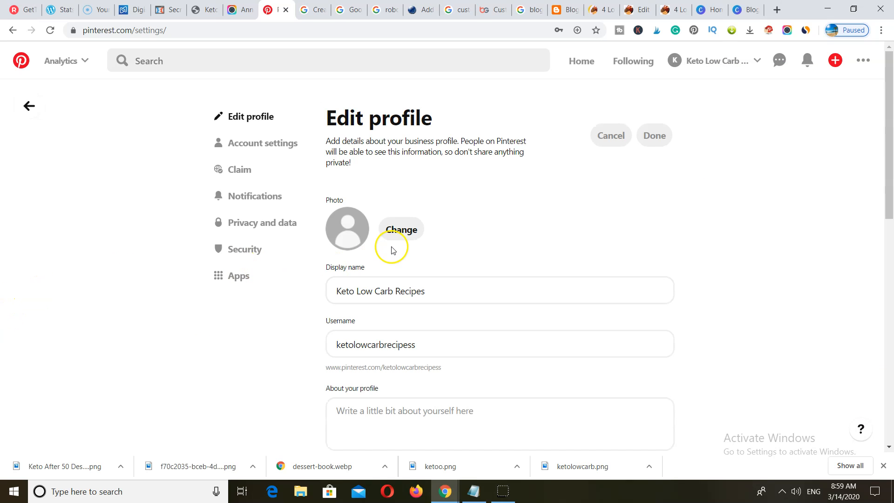
scroll(372, 200, down, 3)
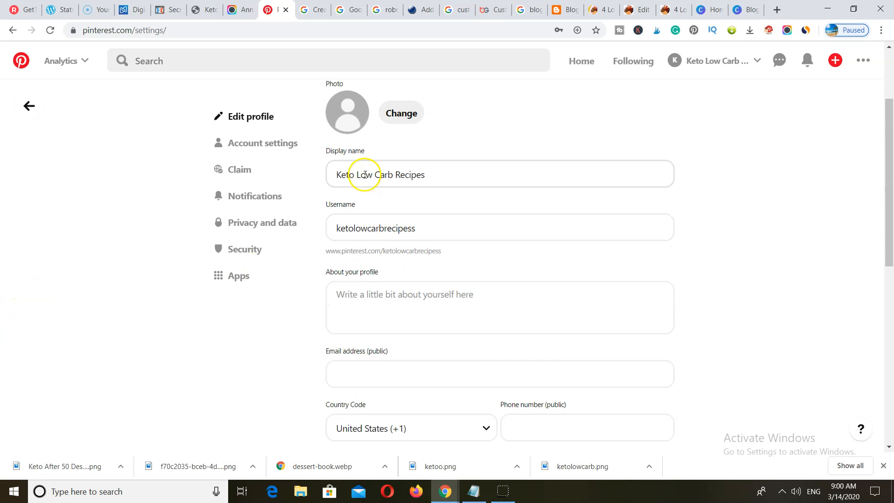
click(401, 113)
click(337, 275)
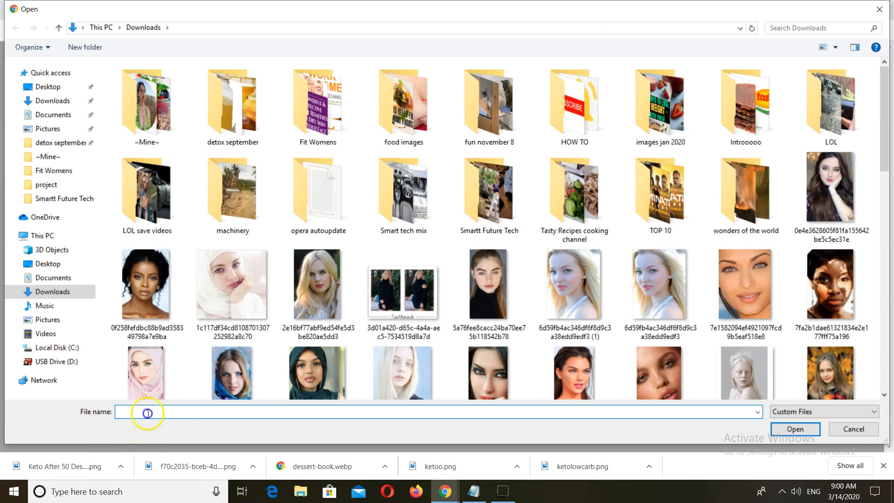
text(ket)
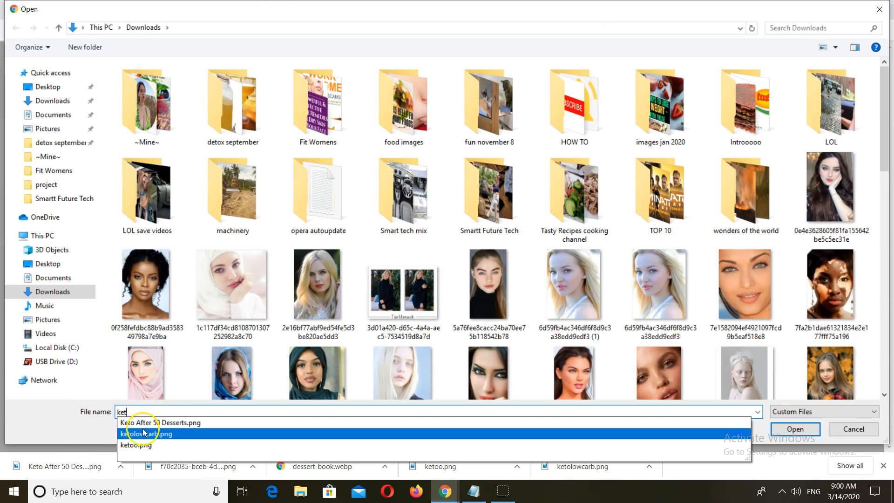
click(680, 445)
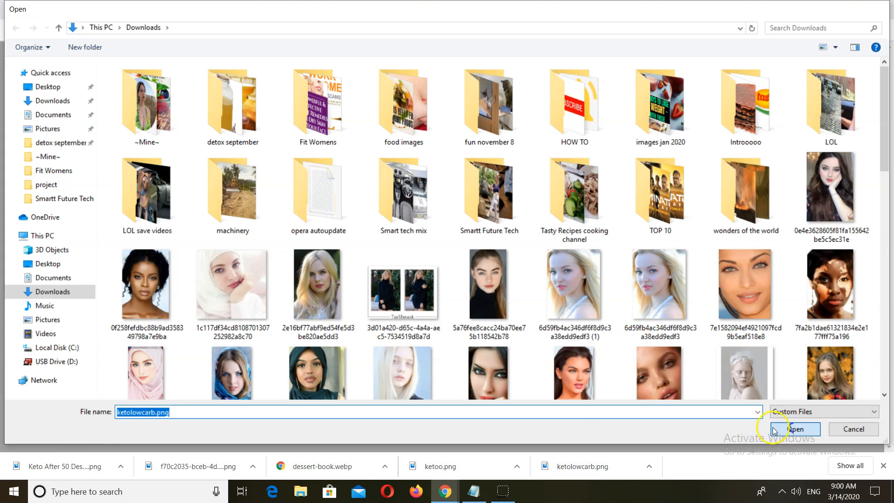
click(794, 428)
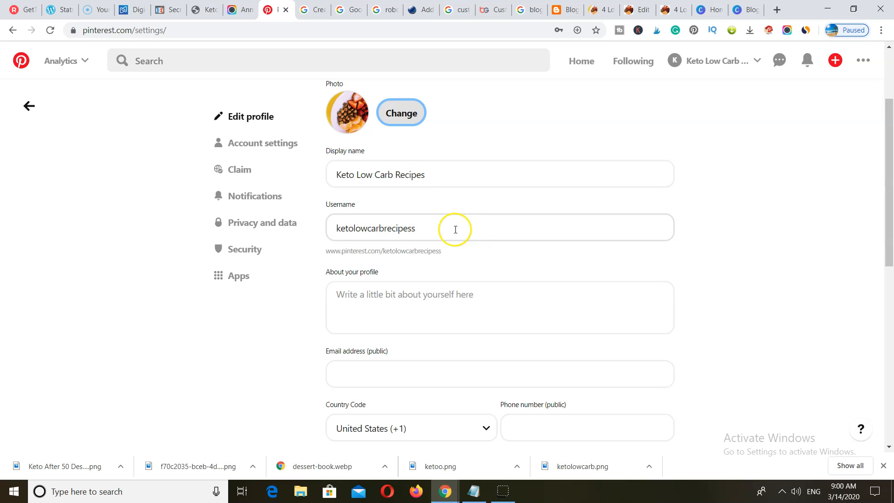
scroll(455, 229, down, 1)
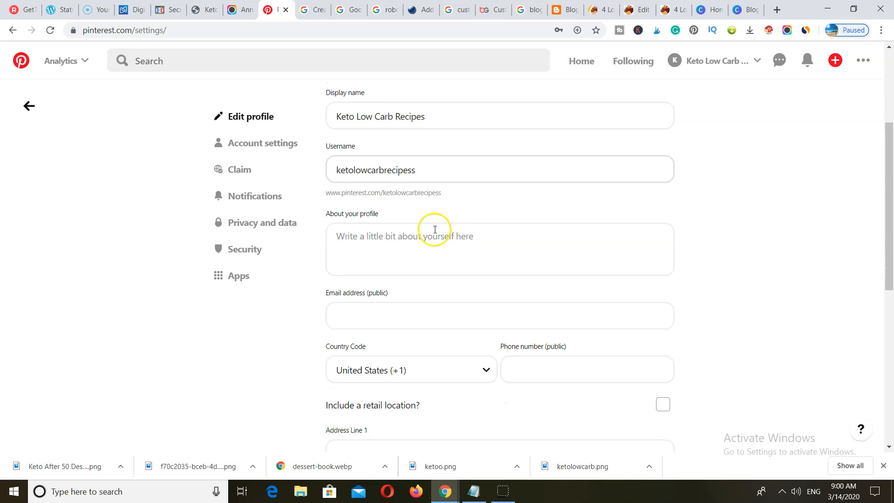
- Begin the About text with 'Find the best low carb keto recipes here!' and bring up the Notepad keyword list
click(350, 236)
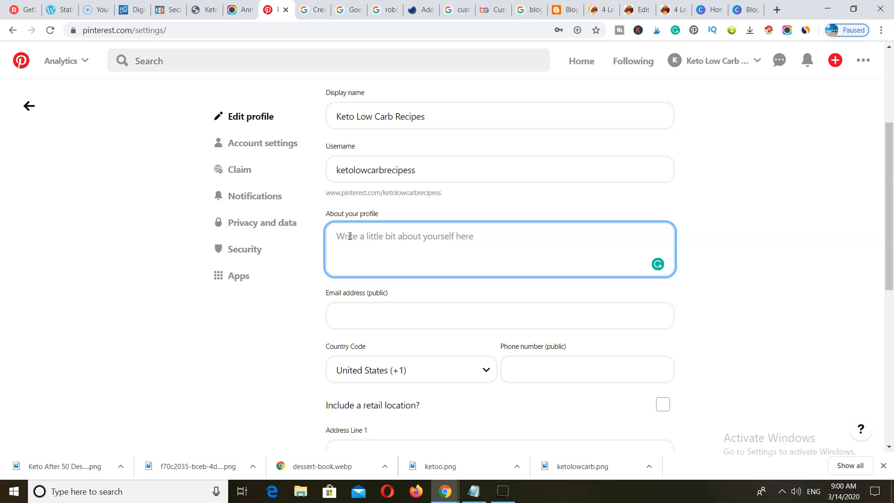
text(F)
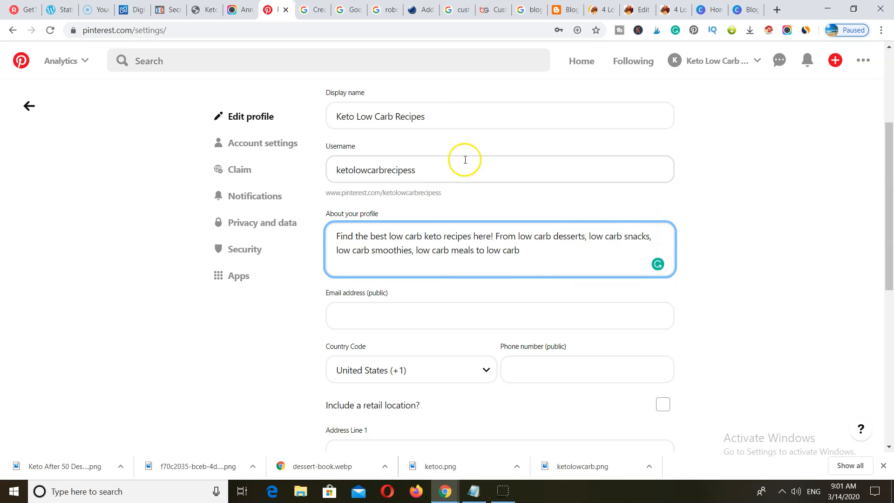
click(473, 491)
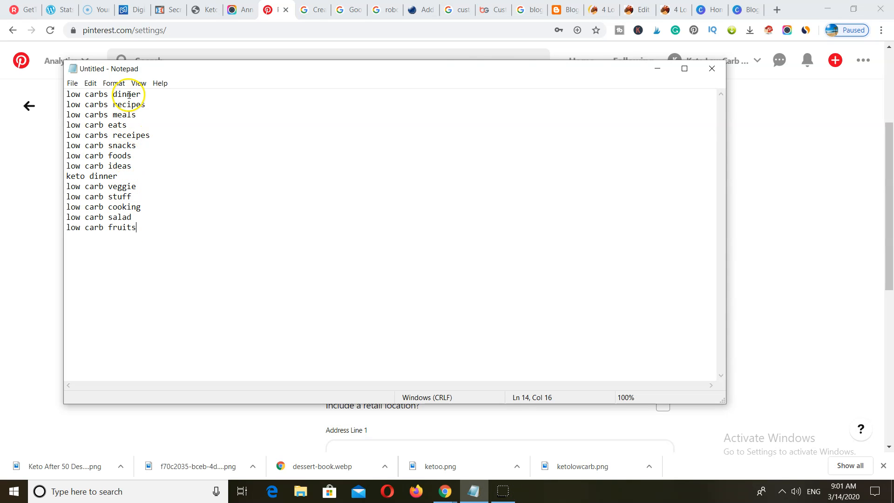
- Finish the About text listing low carb desserts, snacks, smoothies, meals and cooking, and enter the public email
click(658, 74)
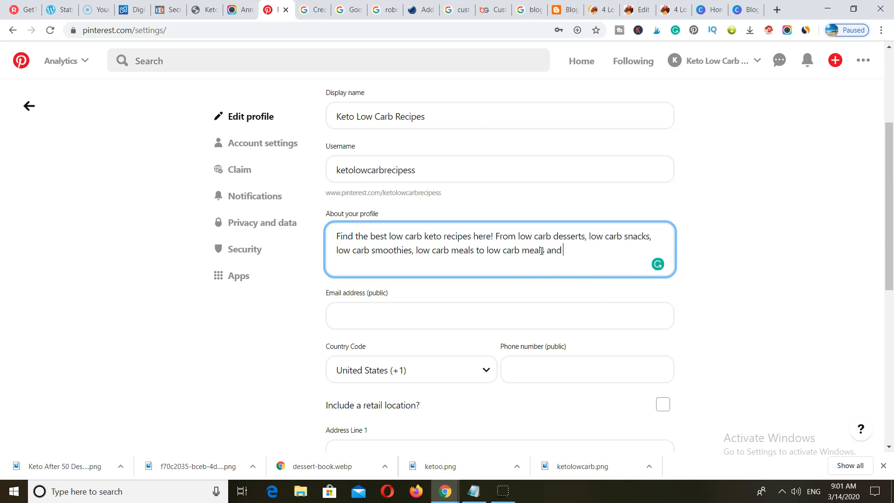
click(479, 495)
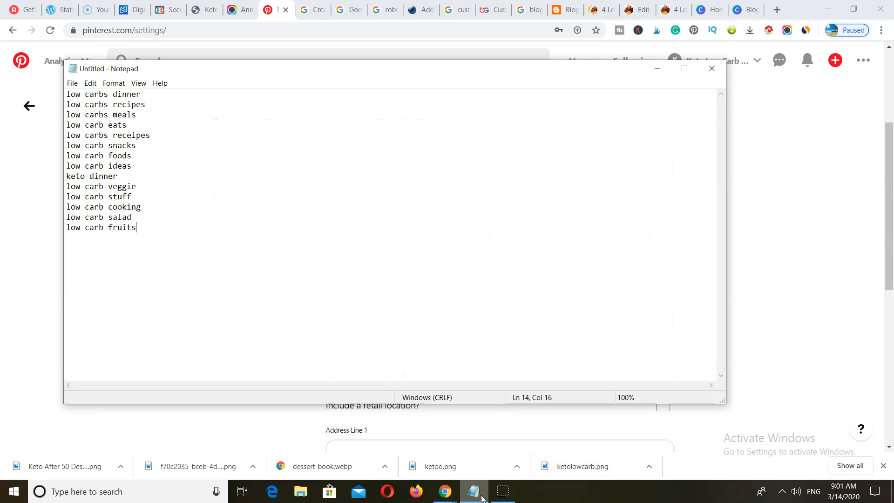
click(477, 494)
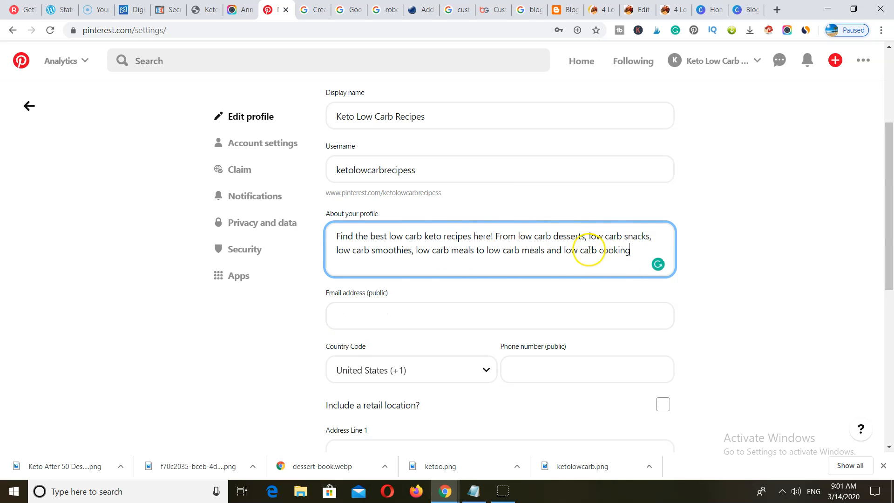
click(370, 312)
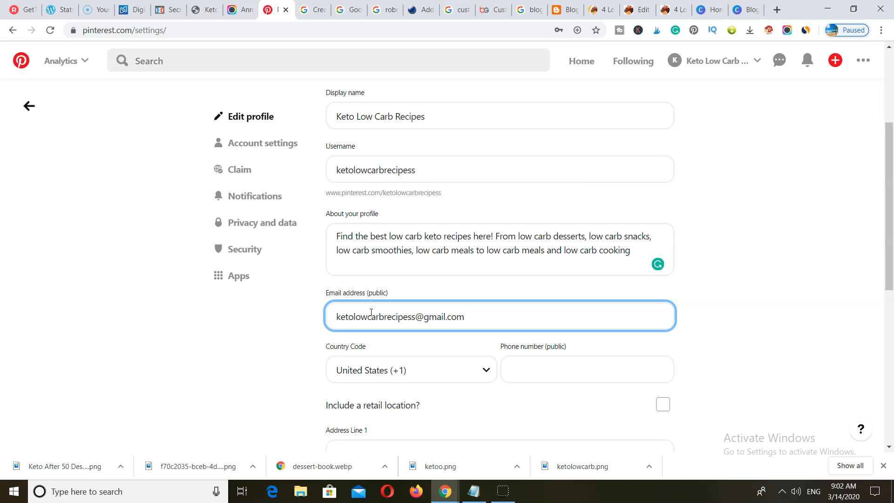
scroll(712, 353, down, 8)
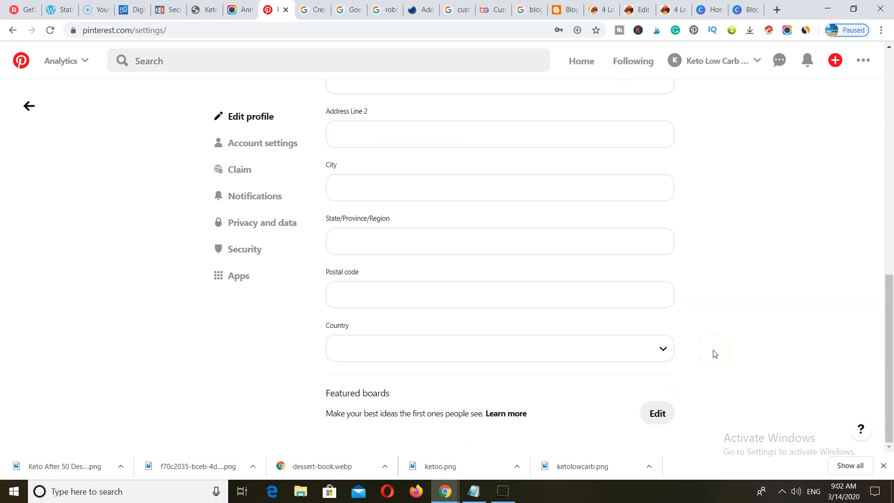
- Save the profile edits and start claiming the blog website in Claim settings
scroll(712, 352, up, 10)
click(656, 141)
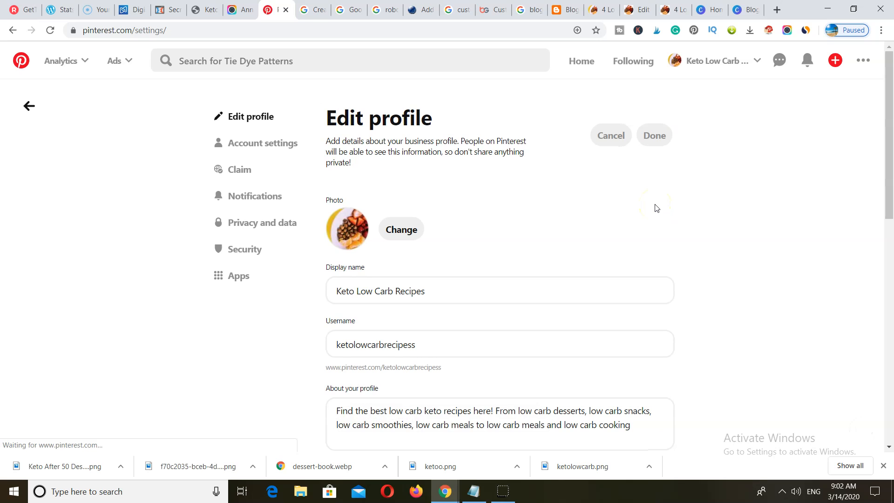
click(236, 170)
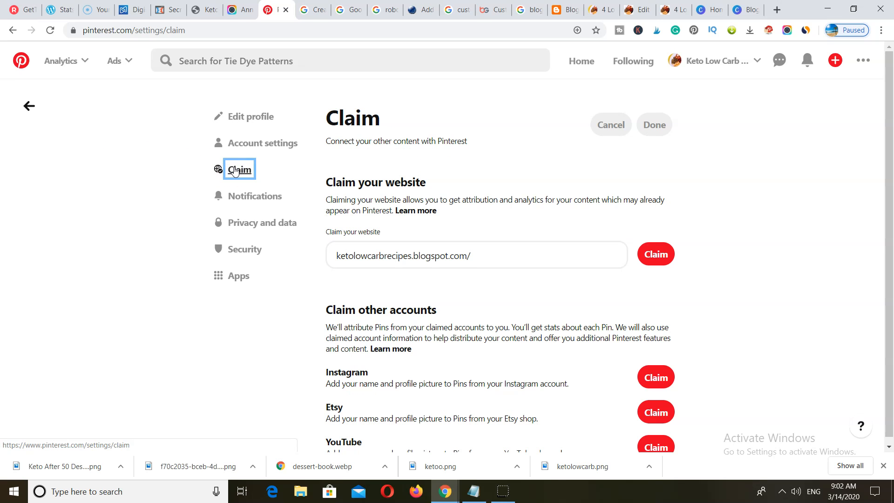
click(649, 250)
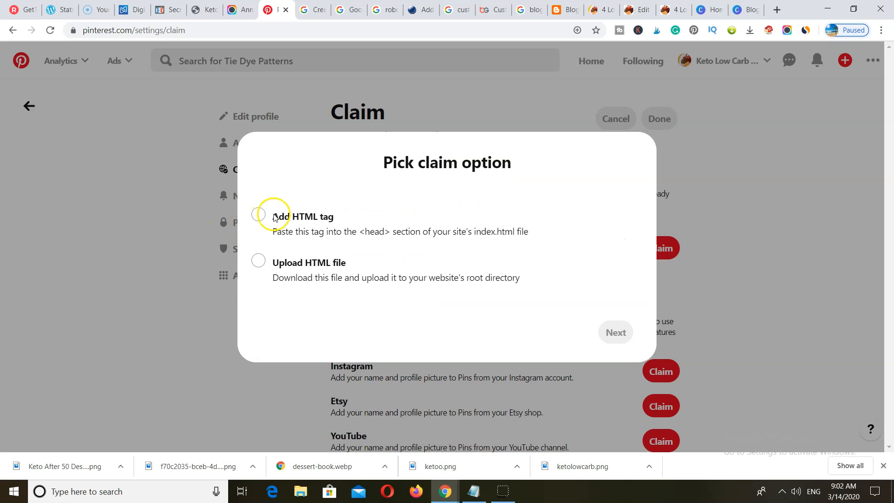
- Choose the Add HTML tag method, copy the verification meta tag, and switch to Blogger
click(258, 215)
click(261, 224)
key(ctrl+a)
right_click(499, 229)
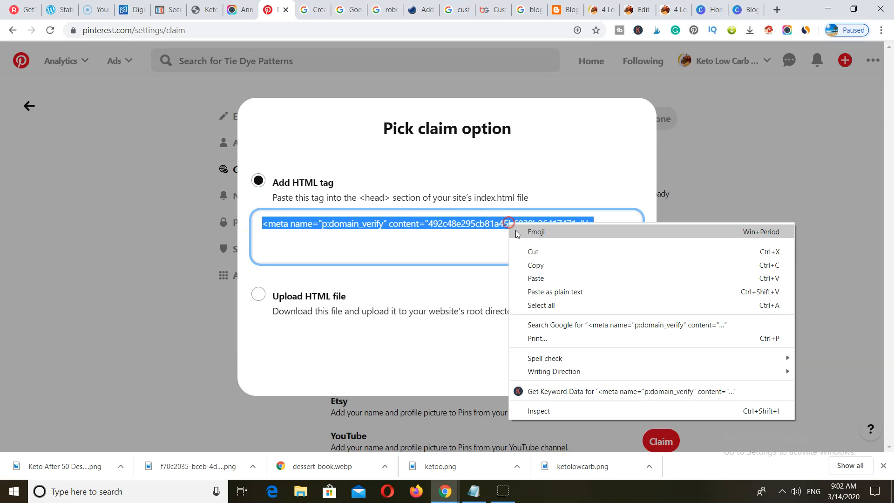
click(536, 269)
click(565, 6)
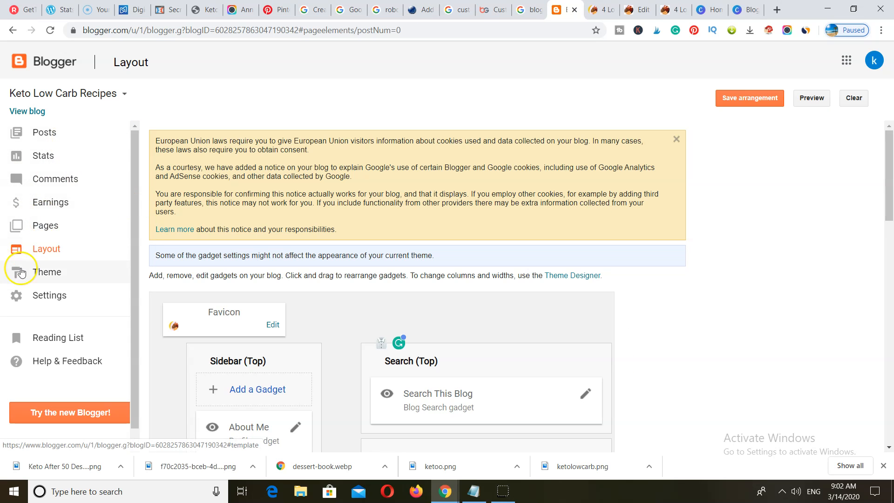
- Paste the Pinterest verification meta tag on a new line after <head> in the theme HTML
click(44, 273)
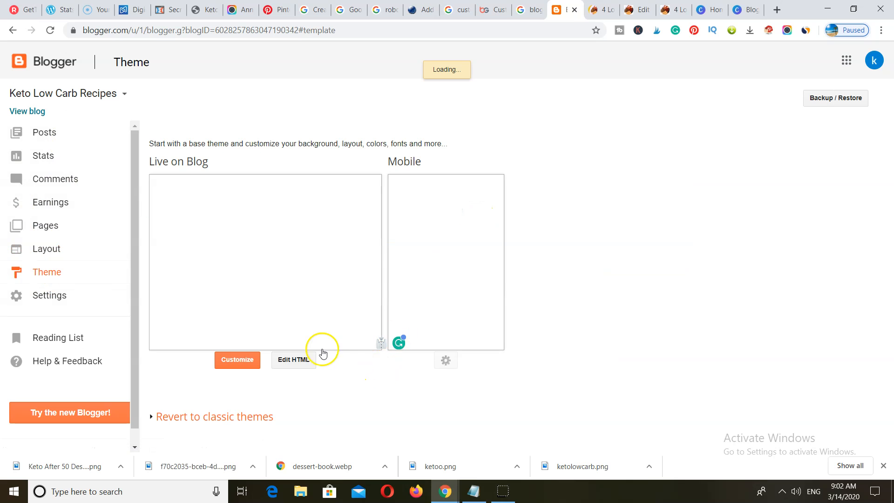
scroll(320, 313, down, 10)
scroll(329, 263, up, 5)
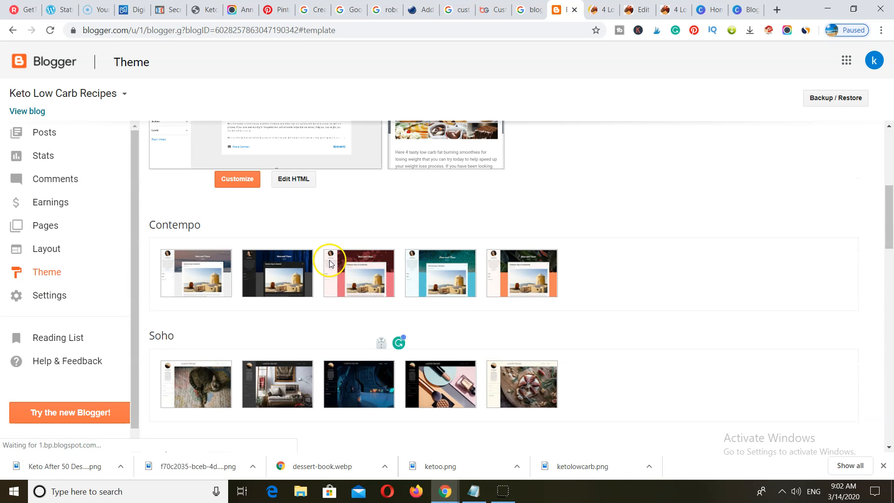
click(295, 238)
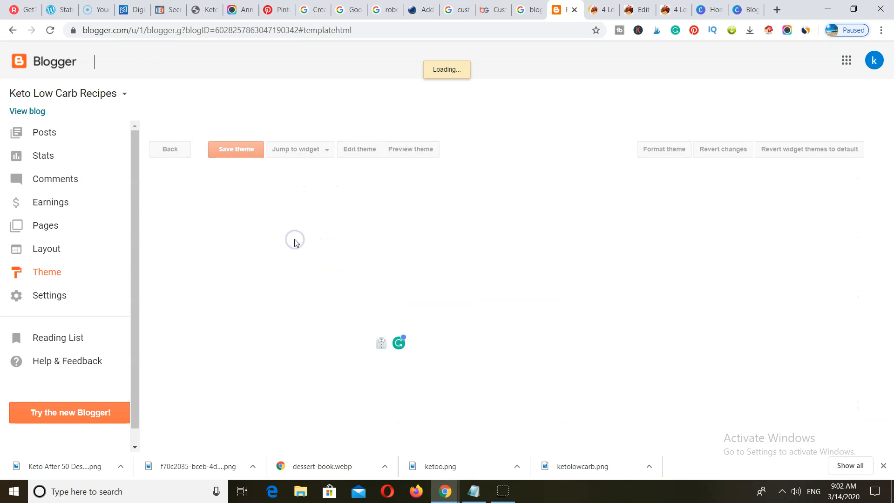
click(222, 216)
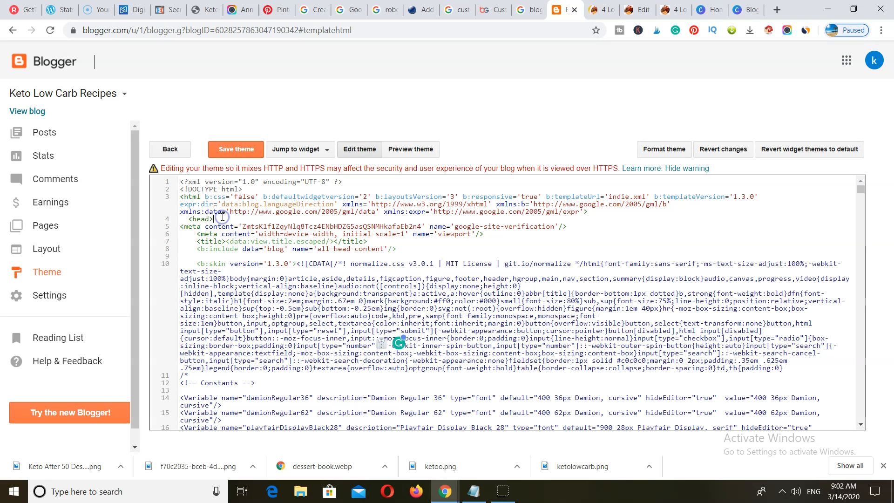
key(Return)
right_click(193, 226)
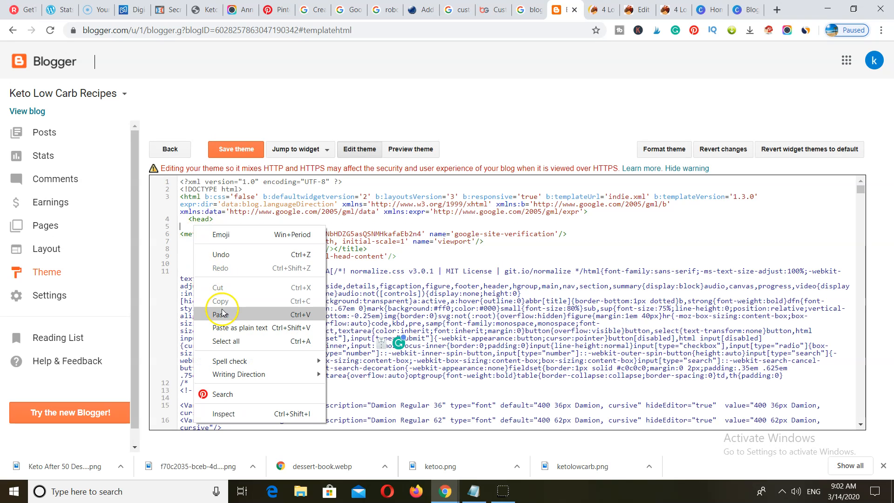
click(218, 307)
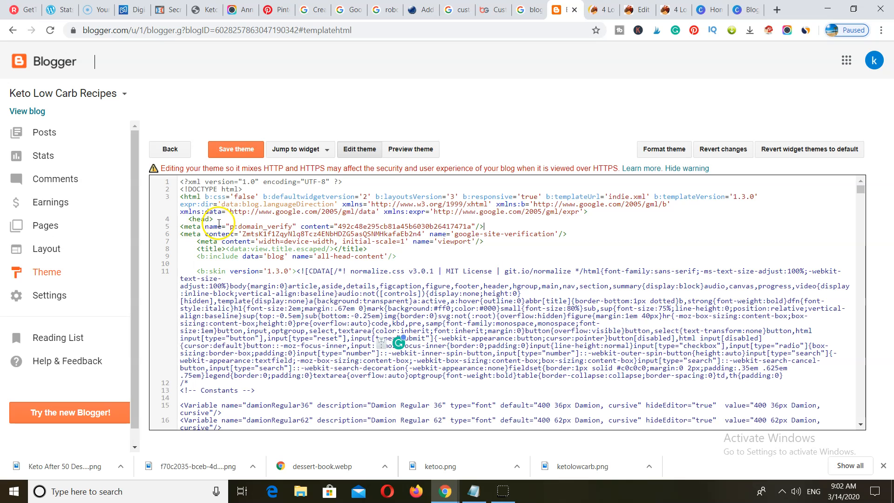
- Save the theme, reload the page, and return to Pinterest's claim dialog
click(236, 149)
click(50, 30)
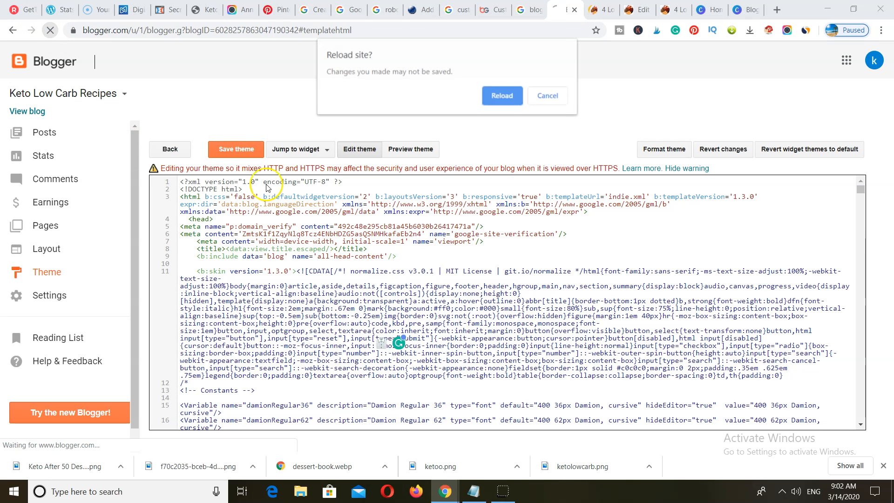
click(510, 95)
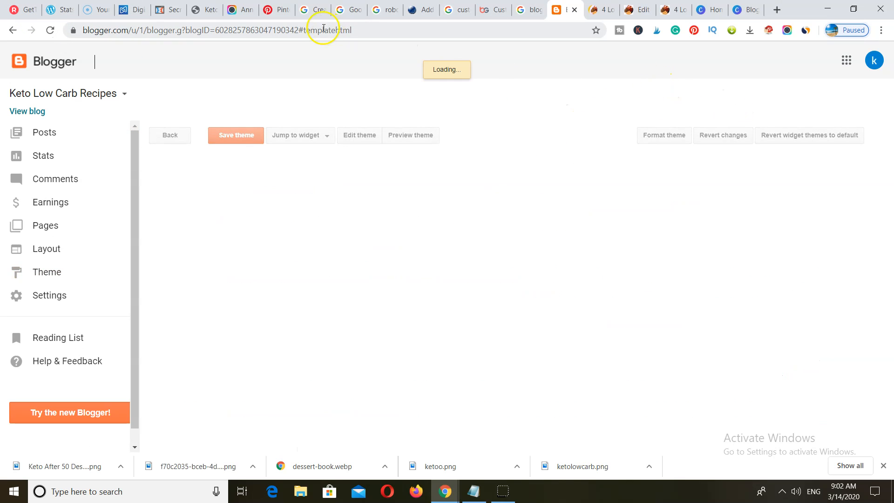
click(275, 13)
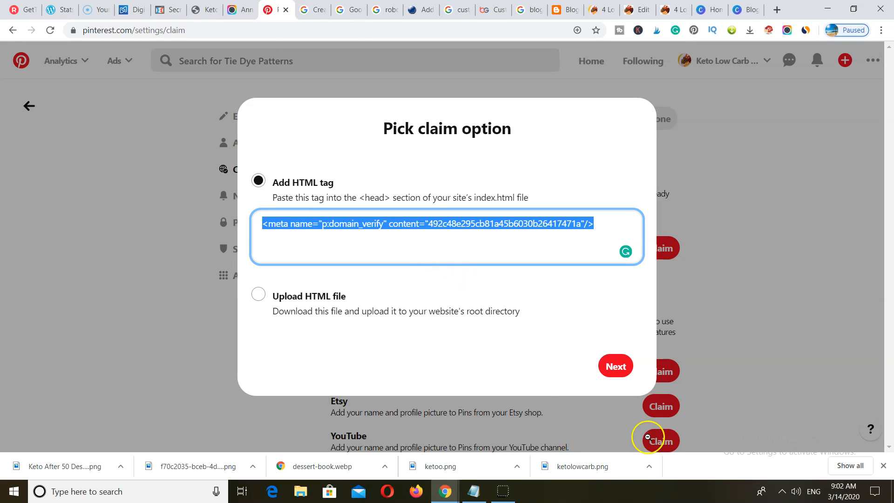
- Submit the HTML-tag claim and refresh until ketolowcarbrecipes.blogspot.com shows a green check
click(613, 367)
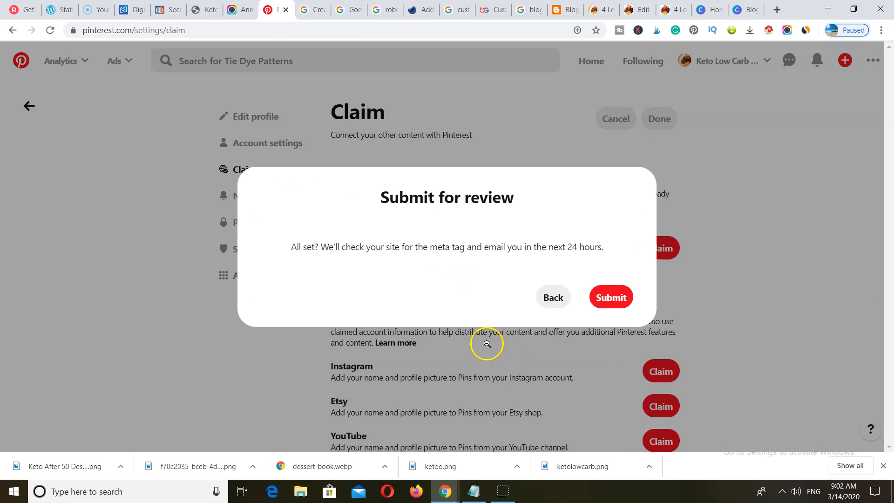
click(612, 296)
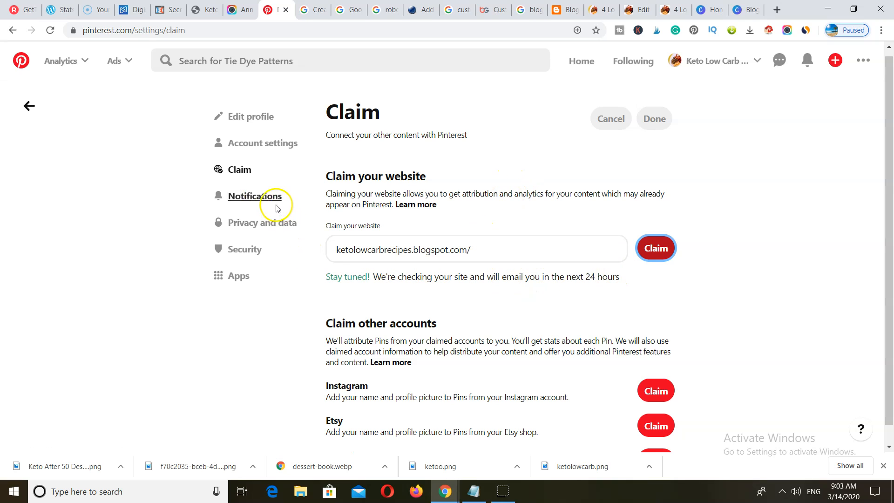
click(50, 31)
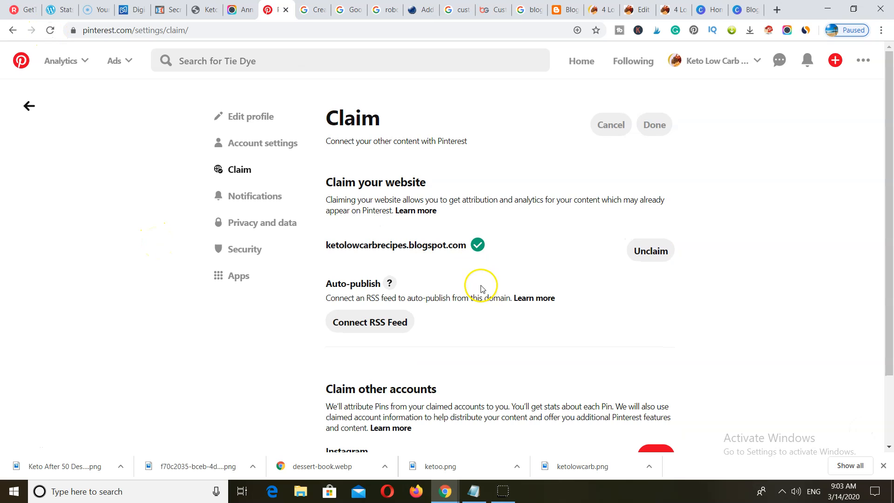
- Search Google for 'rich pin validator' in a new tab
click(780, 8)
text(ri)
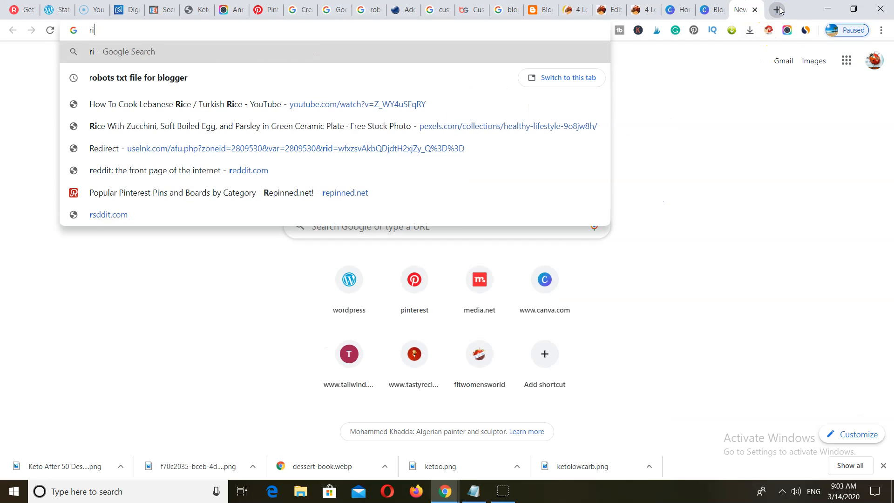
text(ch)
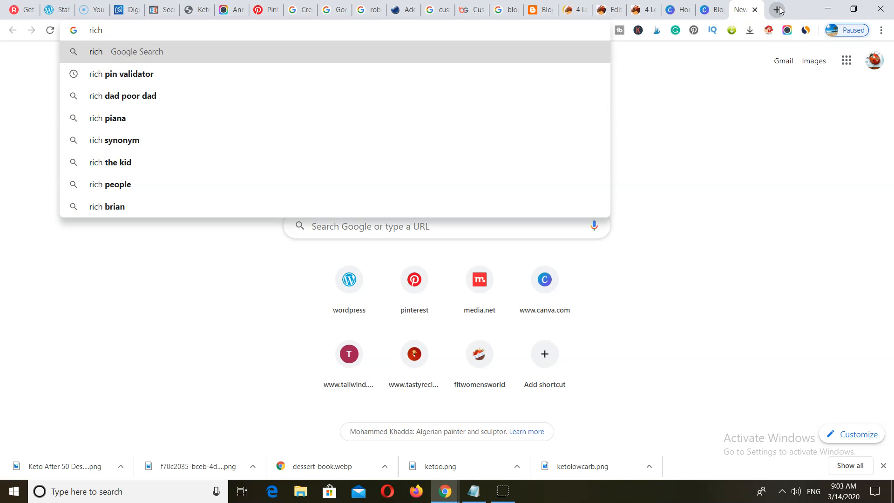
click(139, 74)
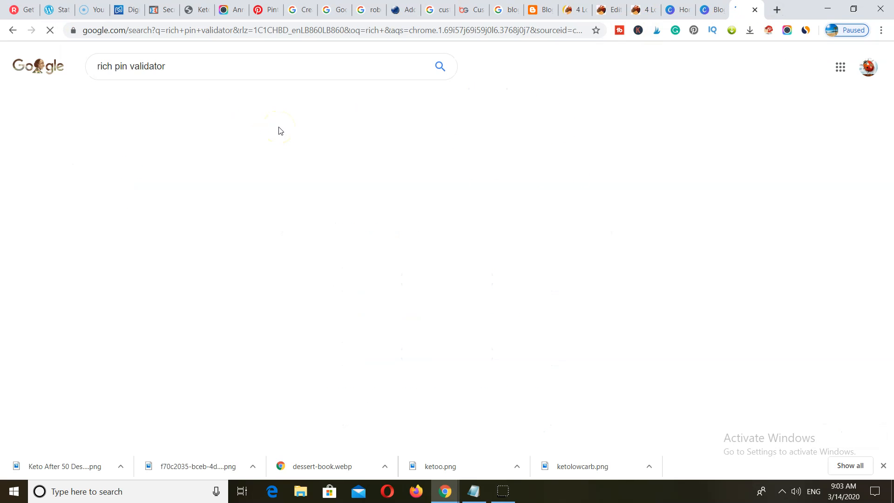
- Copy the published blog post's URL from its address bar and return to the search results
click(577, 10)
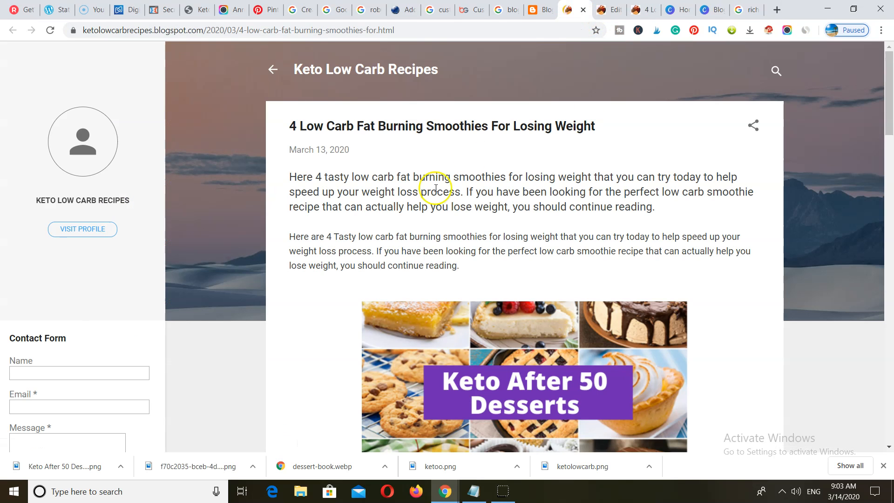
click(311, 29)
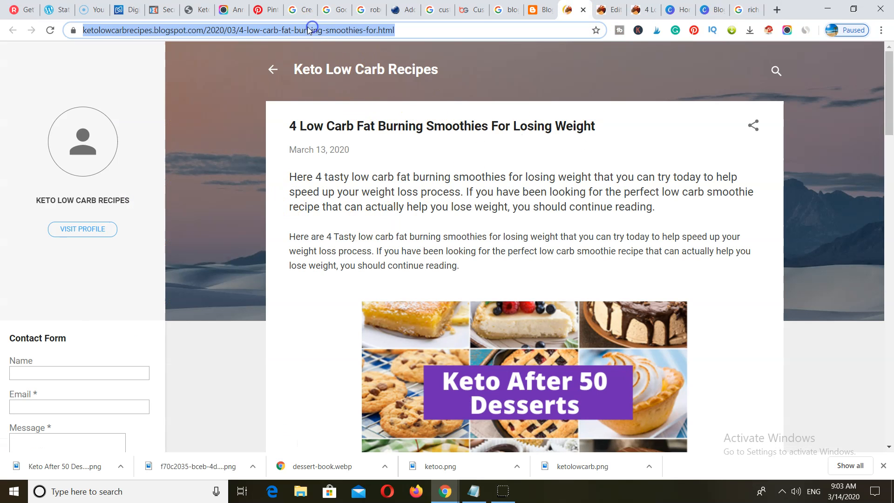
right_click(300, 29)
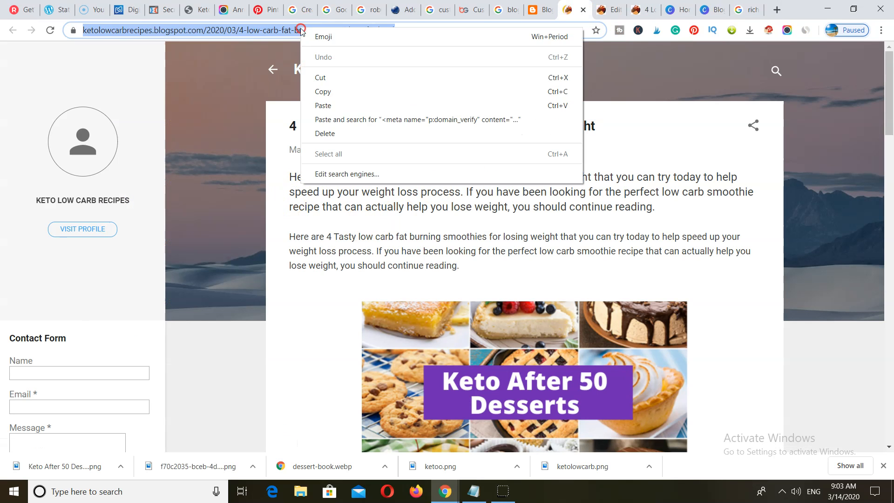
click(321, 90)
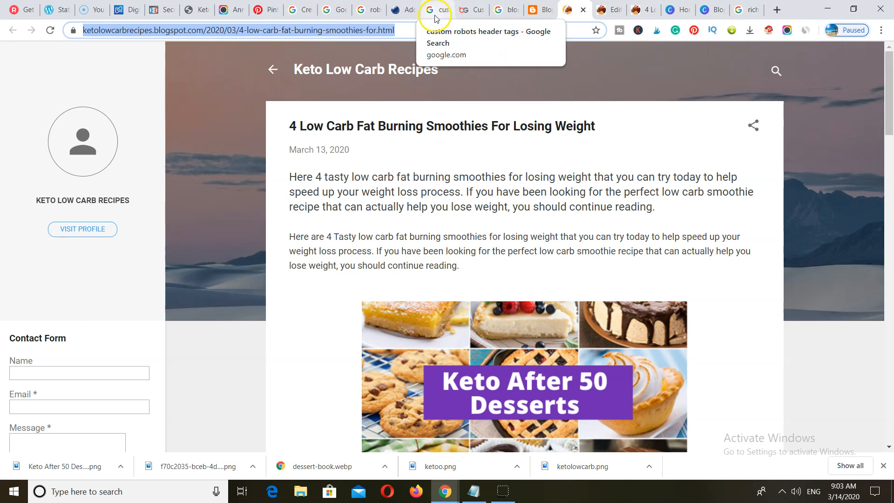
click(753, 13)
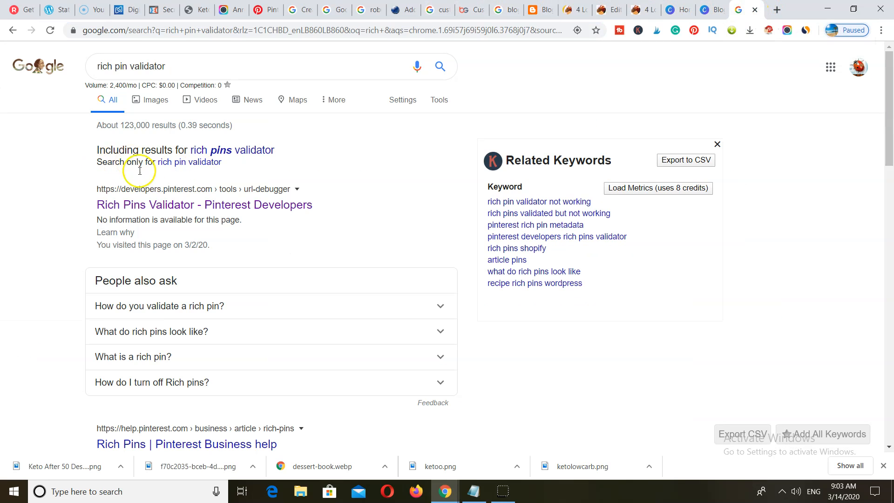
- Paste the smoothies post URL into the Rich Pins Validator and validate it
click(146, 207)
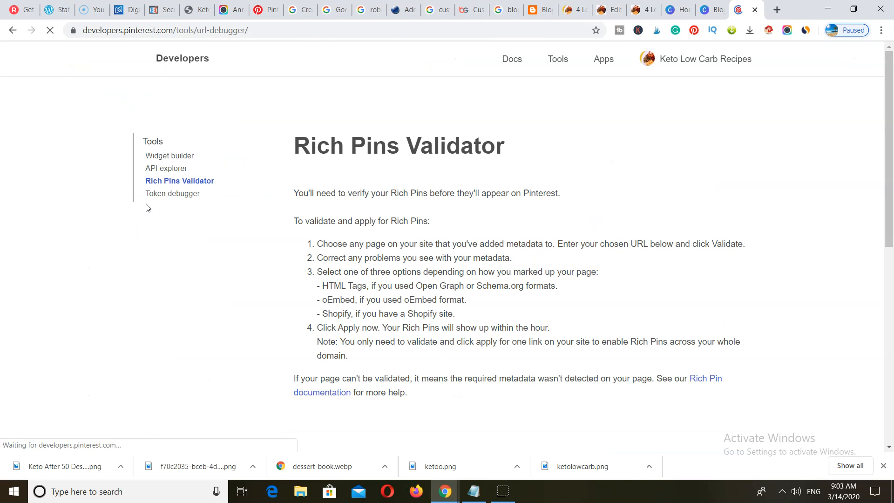
scroll(279, 273, down, 5)
click(303, 221)
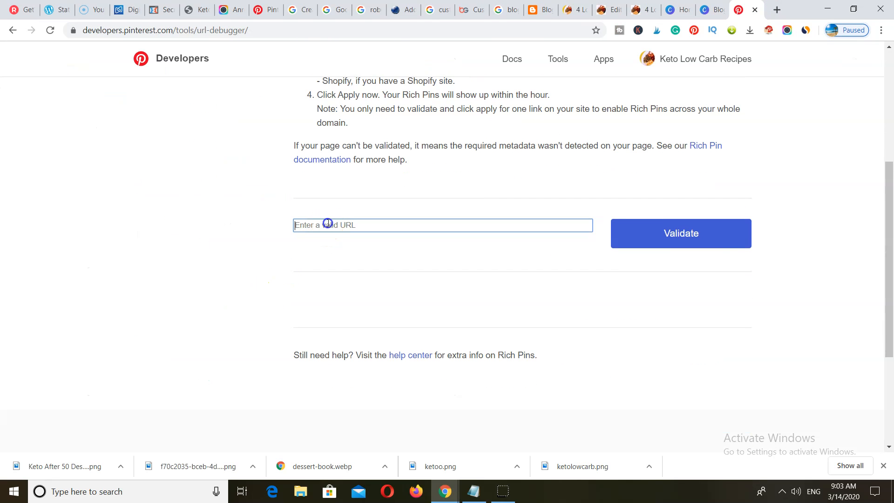
right_click(328, 224)
click(351, 310)
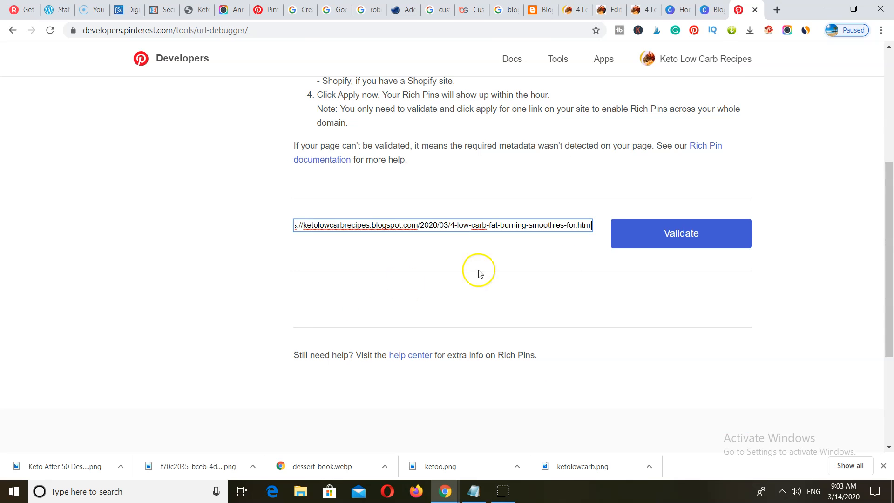
click(679, 236)
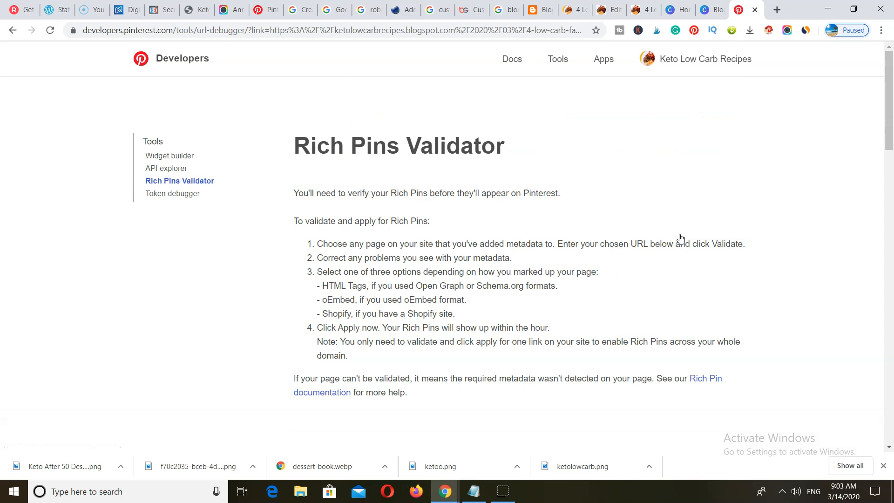
- Review the validation results confirming the post is approved as an Article rich pin
scroll(549, 303, down, 9)
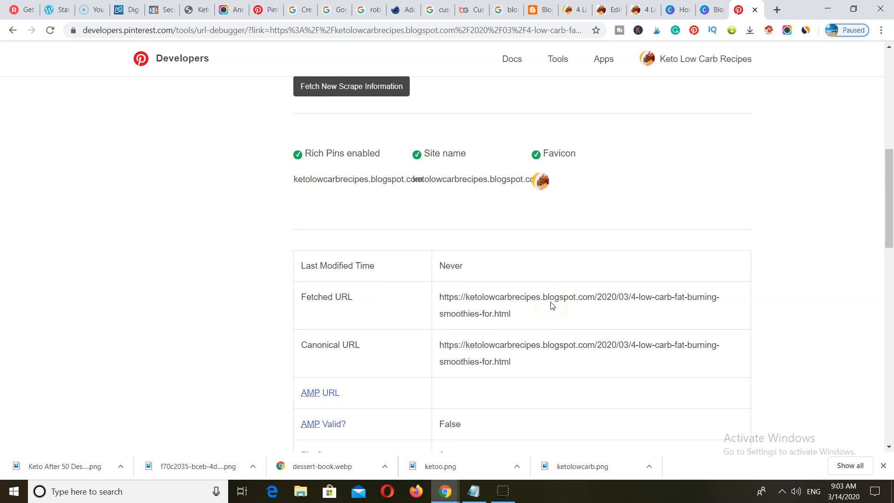
scroll(551, 305, down, 6)
scroll(551, 305, up, 7)
scroll(551, 304, down, 10)
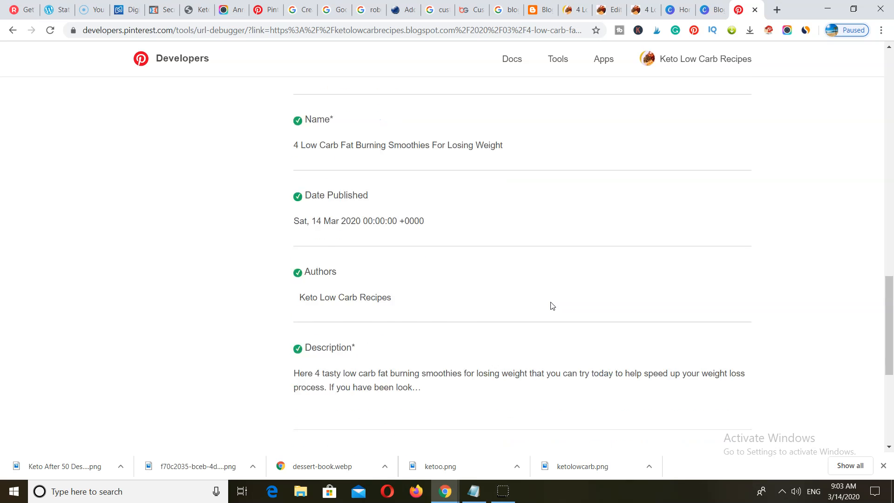
scroll(551, 305, down, 1)
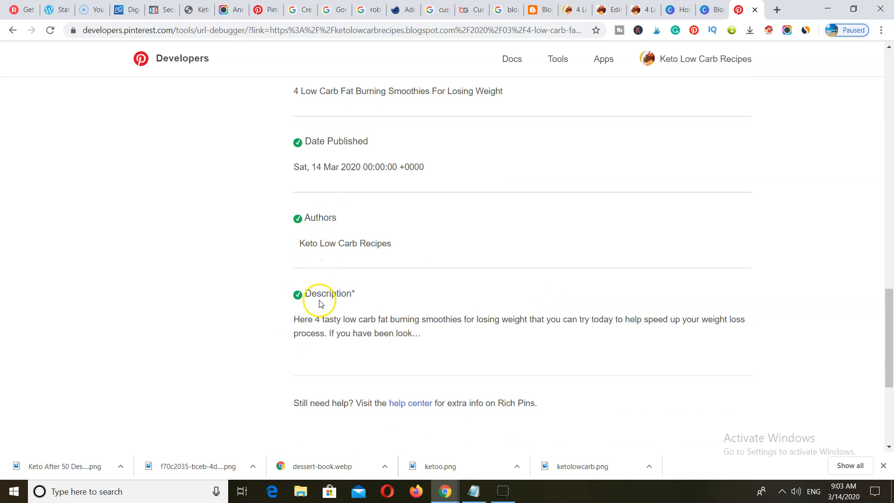
scroll(319, 308, up, 2)
scroll(319, 344, down, 2)
scroll(325, 343, up, 2)
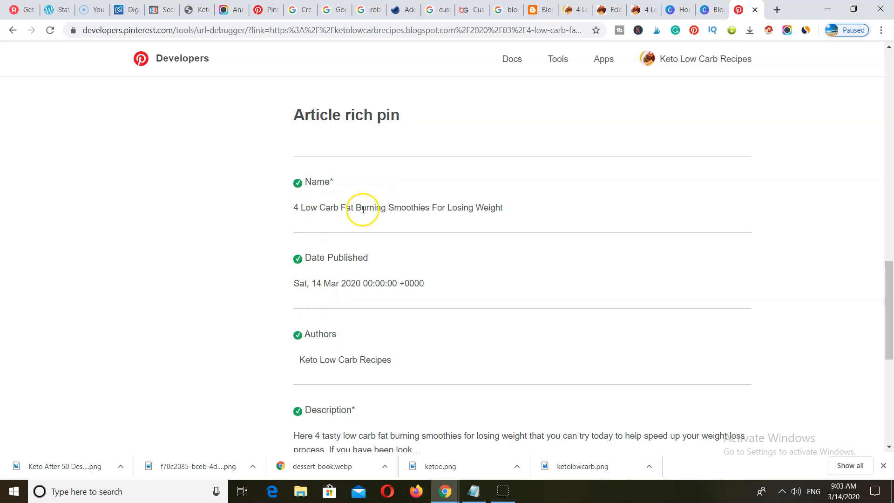
scroll(391, 225, up, 7)
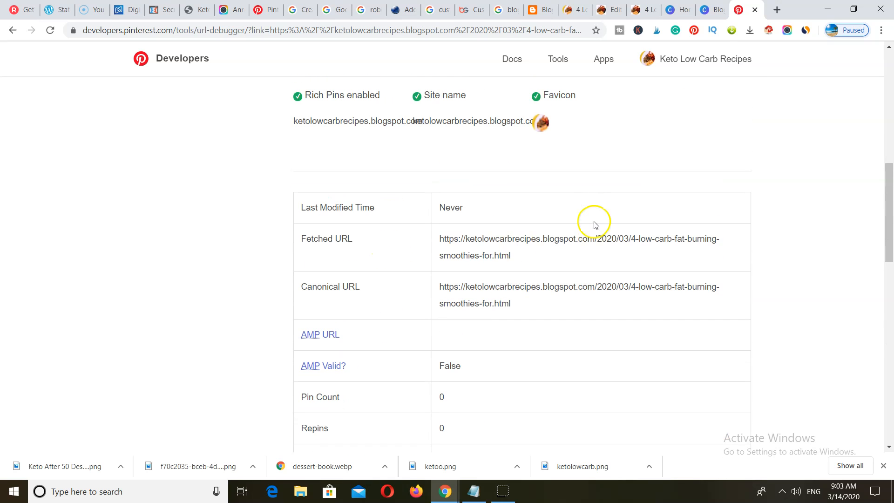
scroll(594, 225, up, 3)
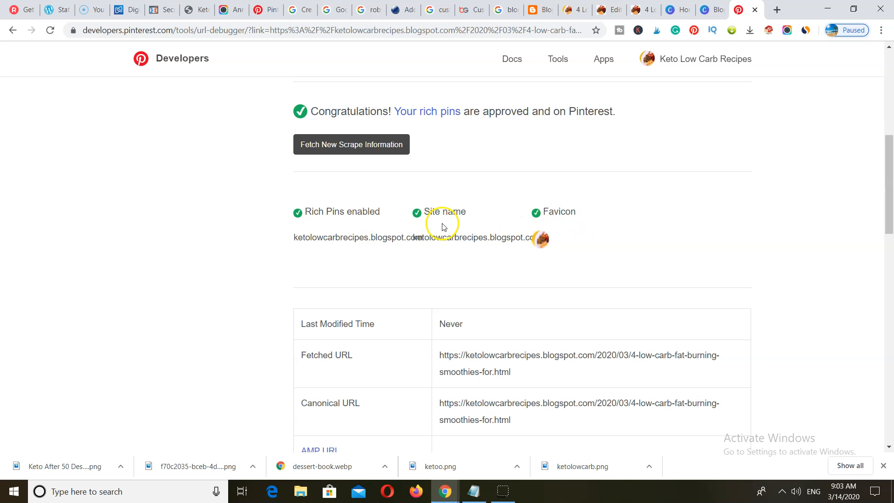
scroll(359, 238, up, 3)
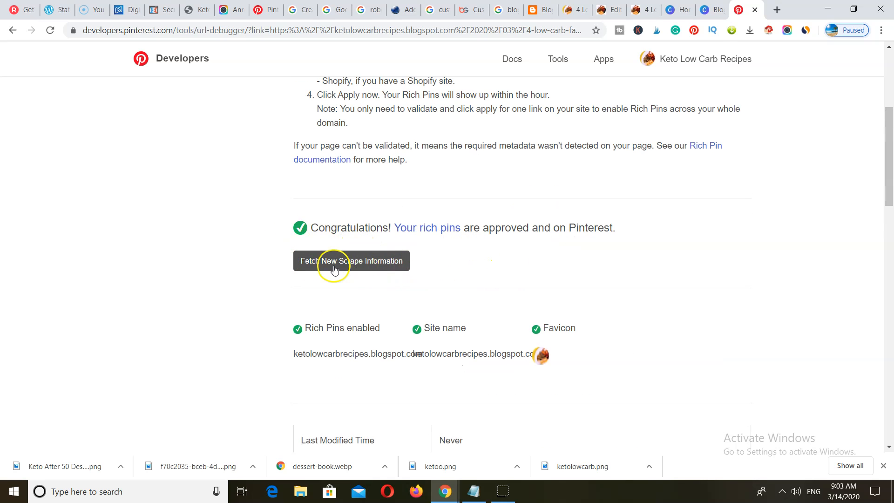
scroll(423, 259, up, 5)
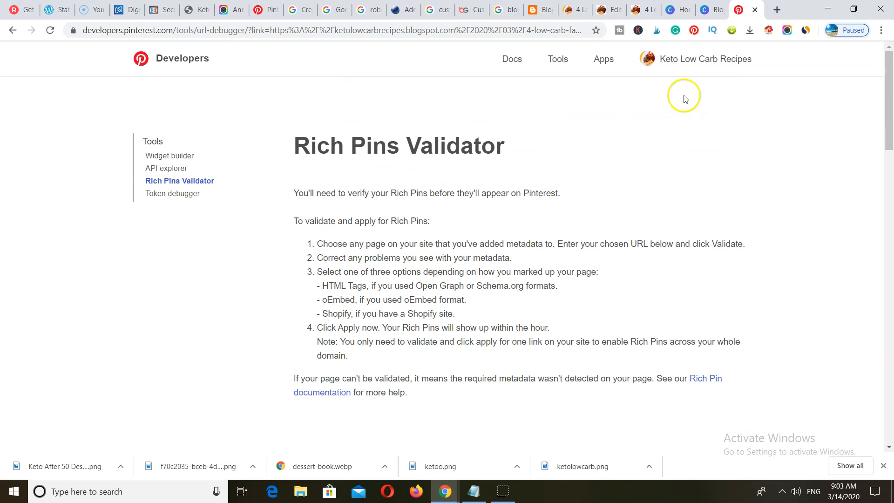
- Return to Pinterest and open the business profile's Boards tab
click(266, 10)
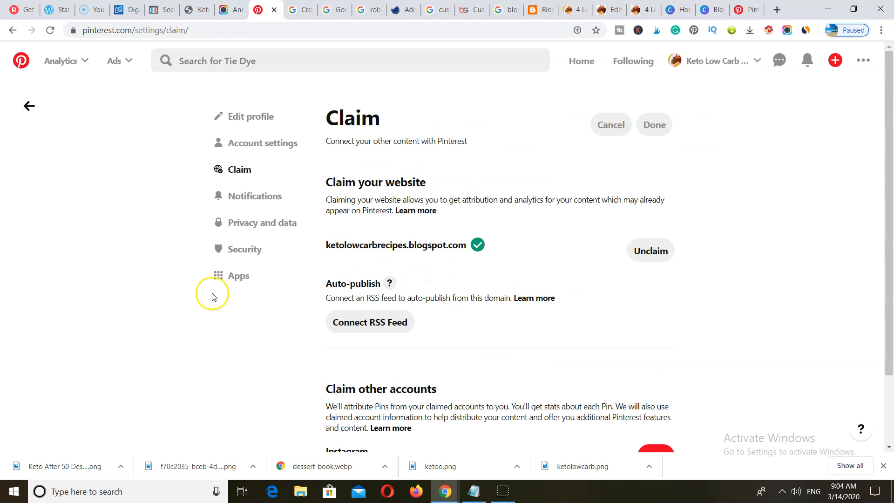
scroll(212, 295, down, 2)
scroll(212, 295, up, 2)
click(718, 61)
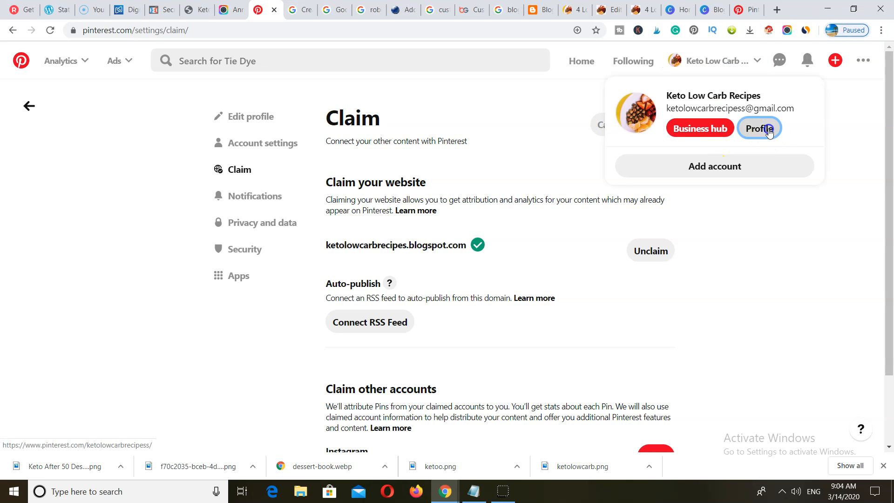
click(760, 129)
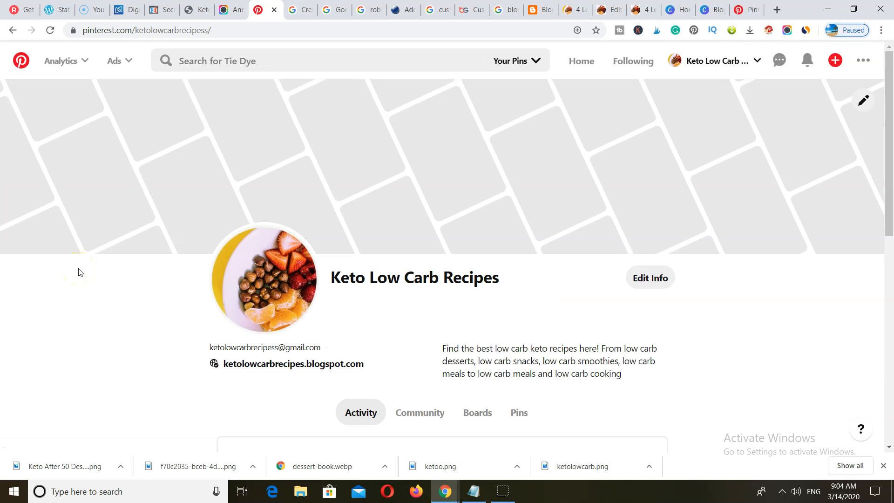
scroll(78, 272, down, 6)
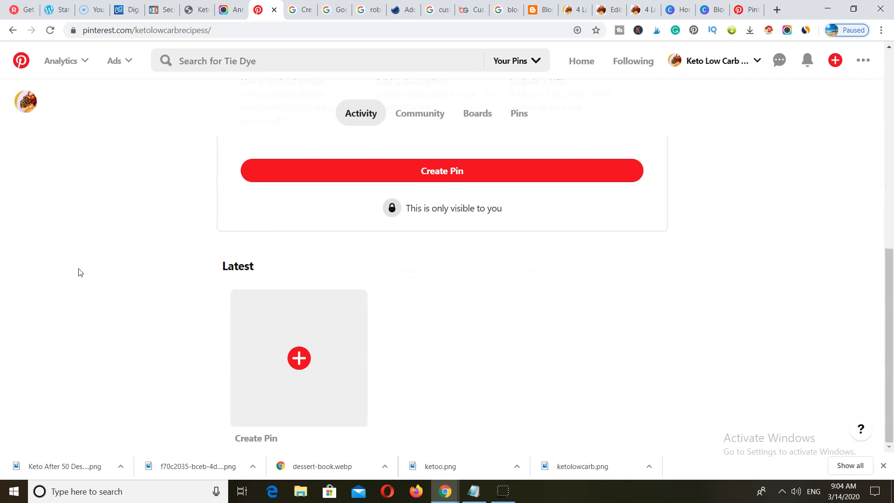
scroll(79, 272, up, 6)
click(474, 227)
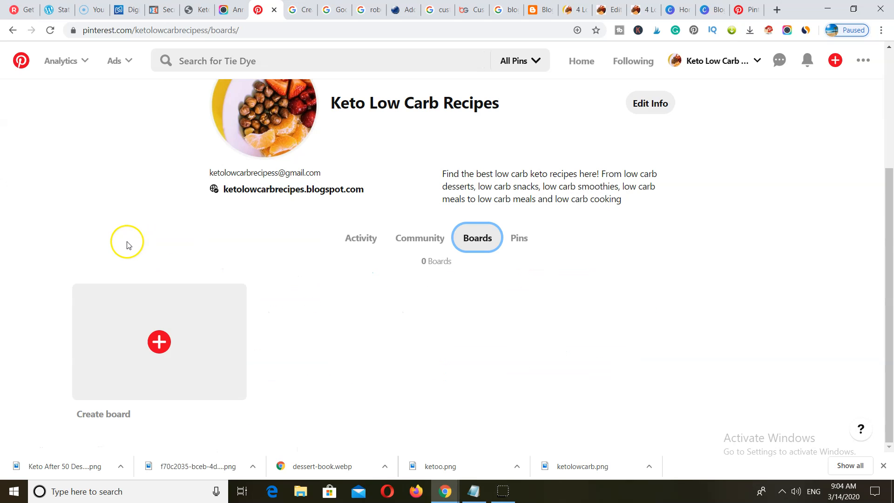
- Create a new board named 'Low Cab Desserts'
click(159, 341)
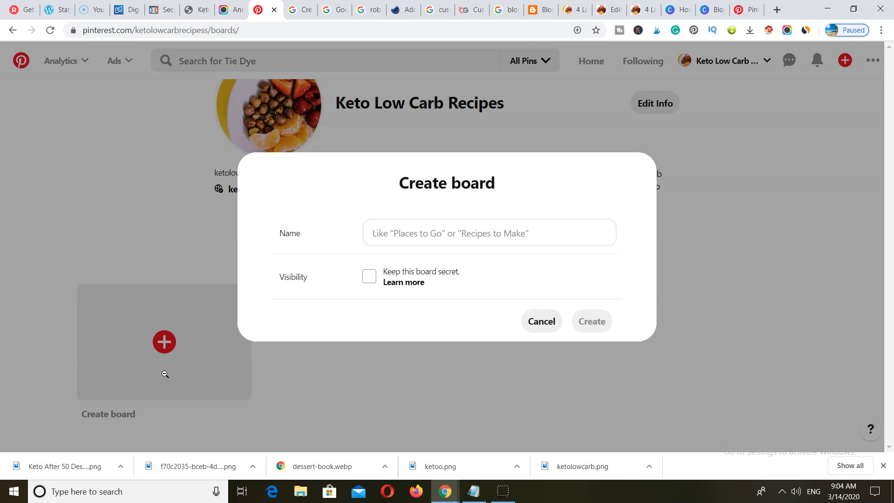
click(386, 229)
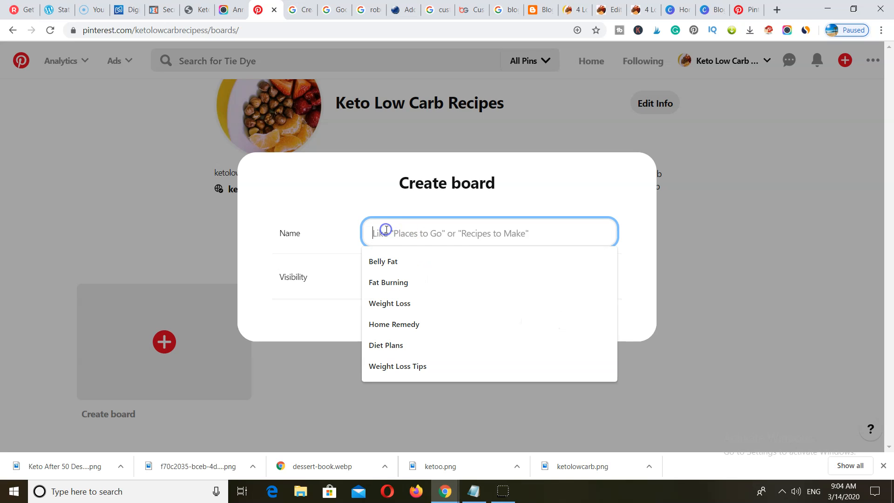
text(Low C)
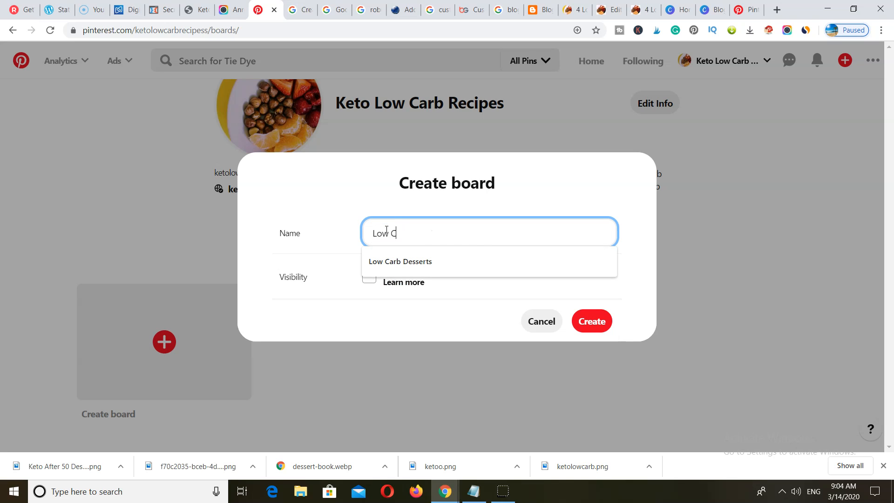
text(ab Desserts)
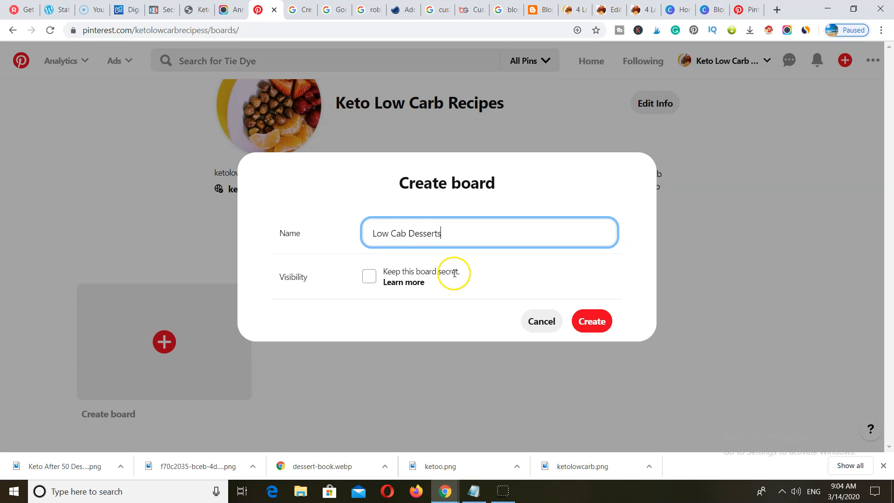
click(590, 322)
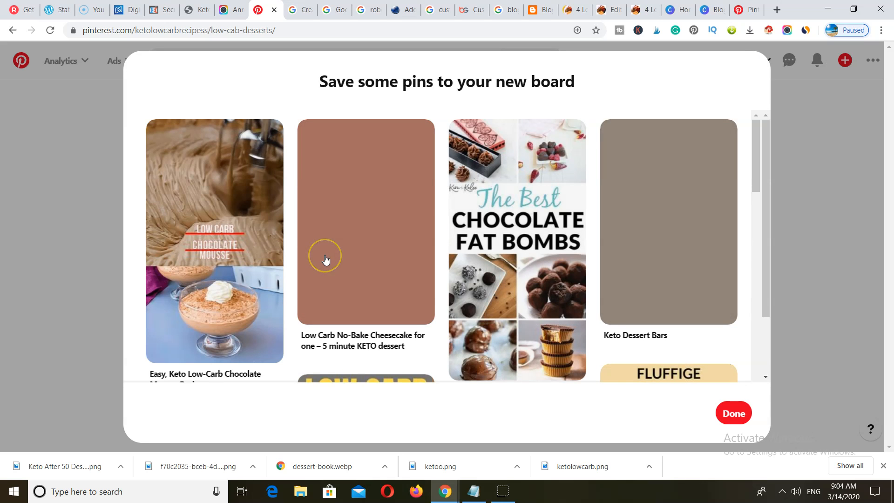
- Save the chocolate mousse and chocolate fat bombs suggestions, then view the new board
mouse_move(256, 227)
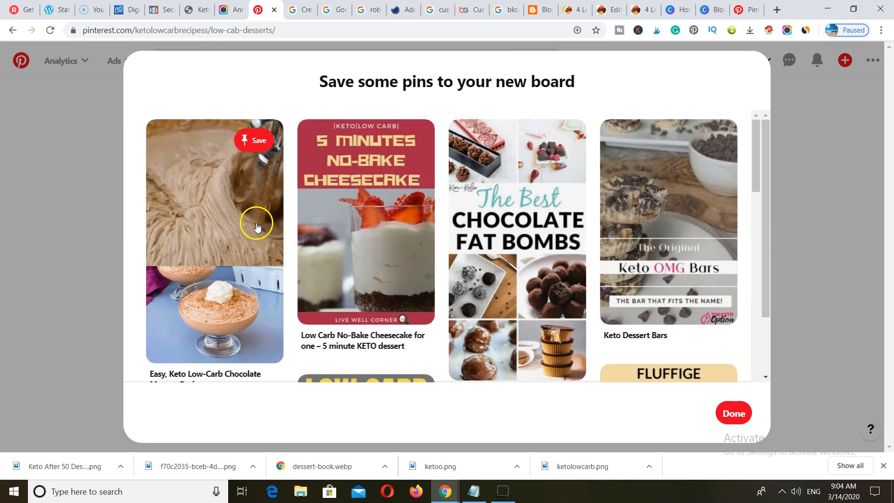
click(242, 240)
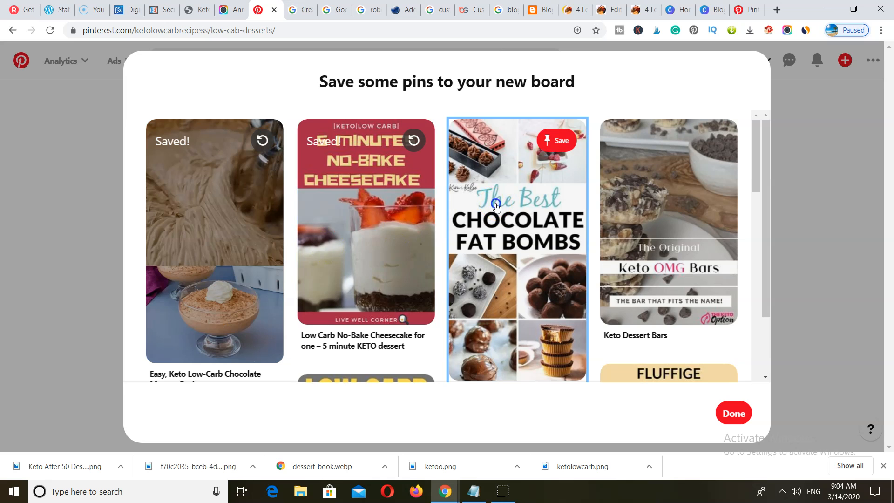
click(517, 224)
scroll(315, 285, down, 2)
scroll(315, 285, down, 3)
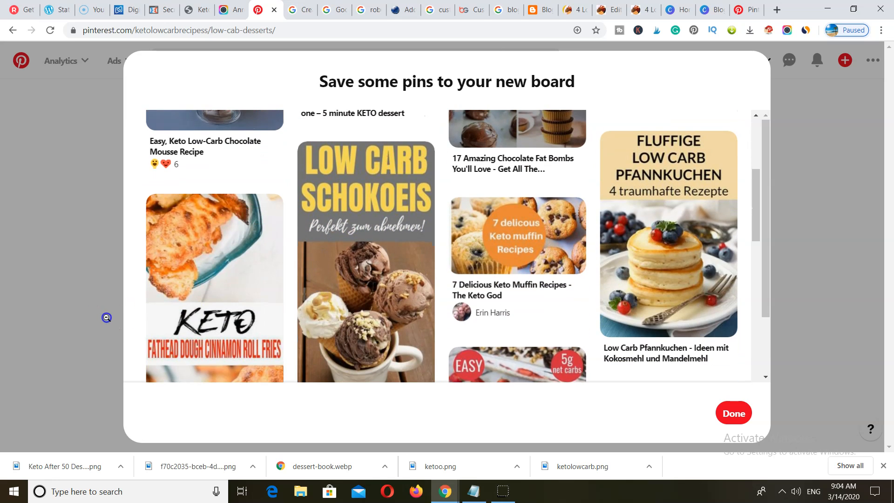
click(105, 315)
- From More ideas, save the Berry sorbet, fudgy keto brownies and Keto vanilla pudding pins
click(298, 196)
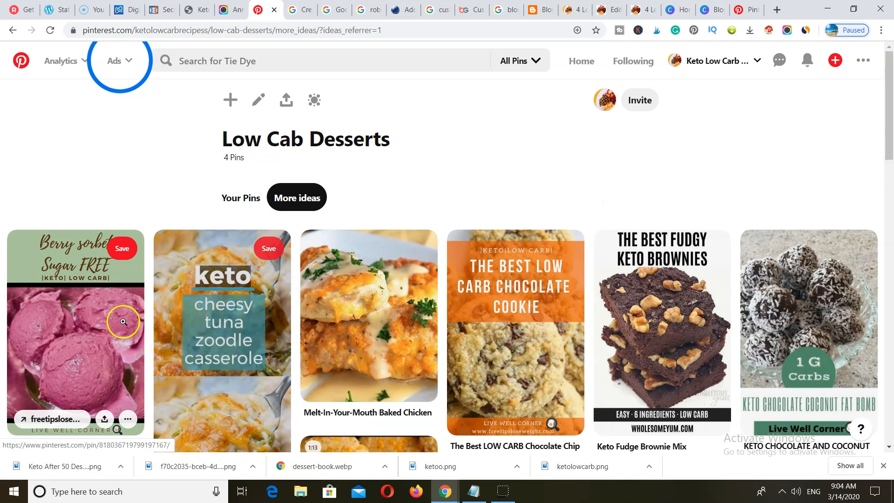
click(113, 329)
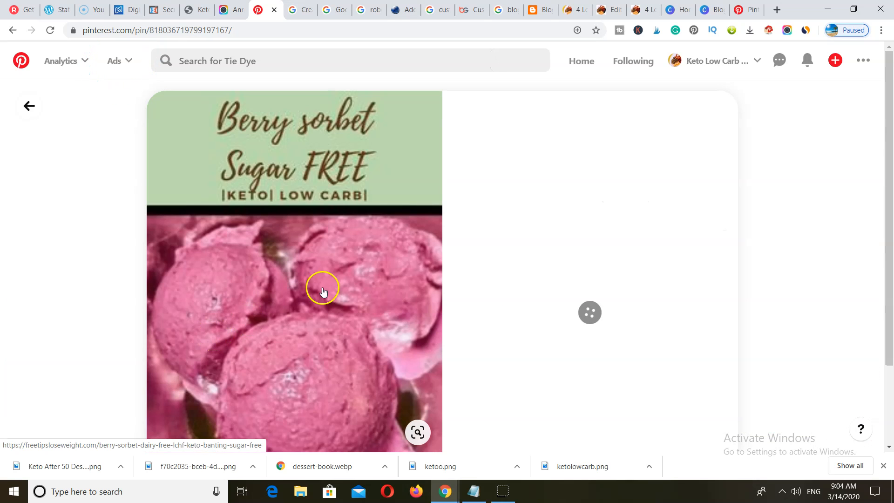
click(29, 106)
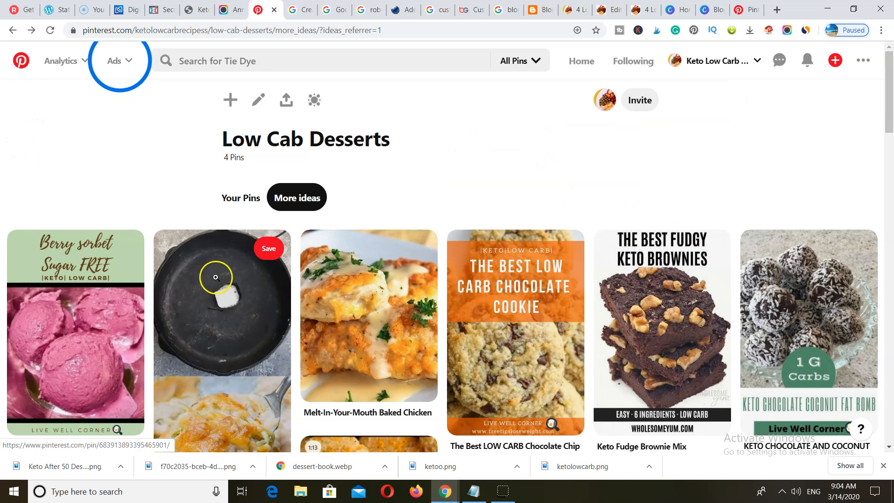
click(121, 248)
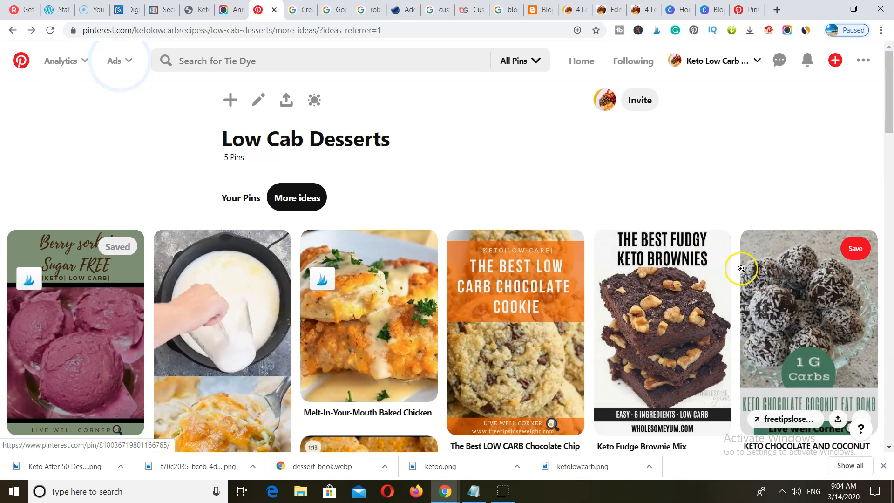
click(704, 247)
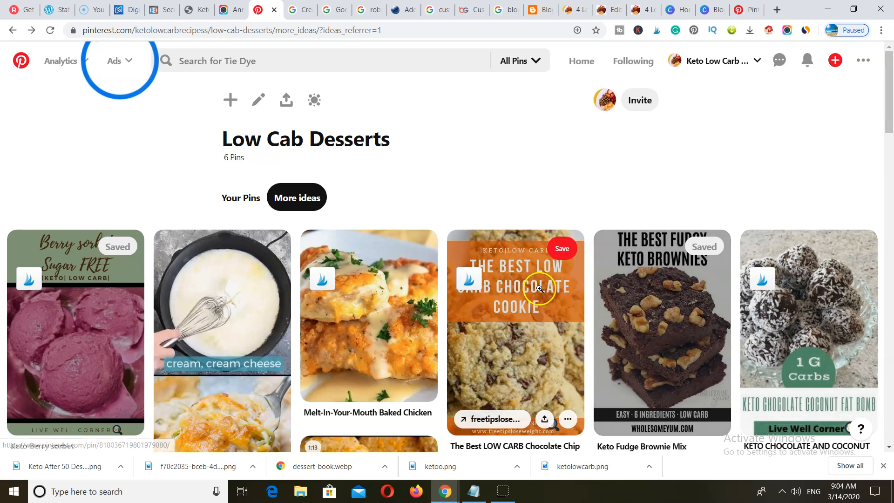
scroll(540, 289, down, 9)
scroll(539, 288, up, 3)
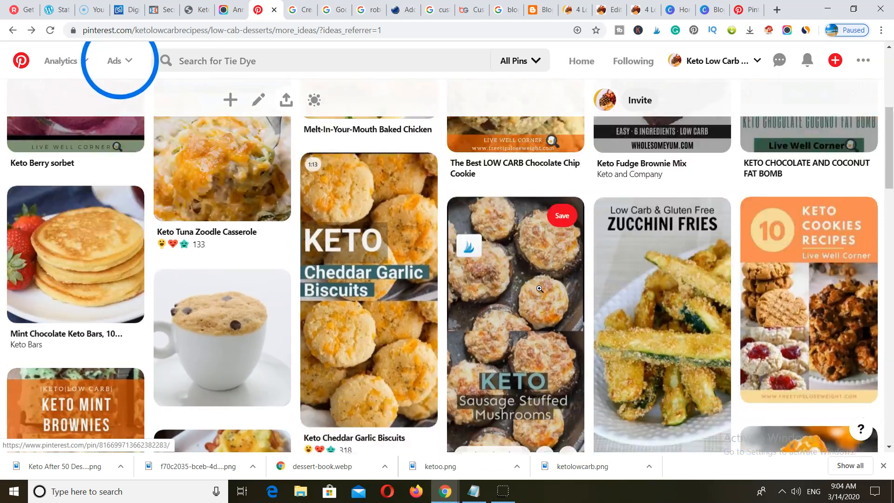
scroll(540, 288, down, 12)
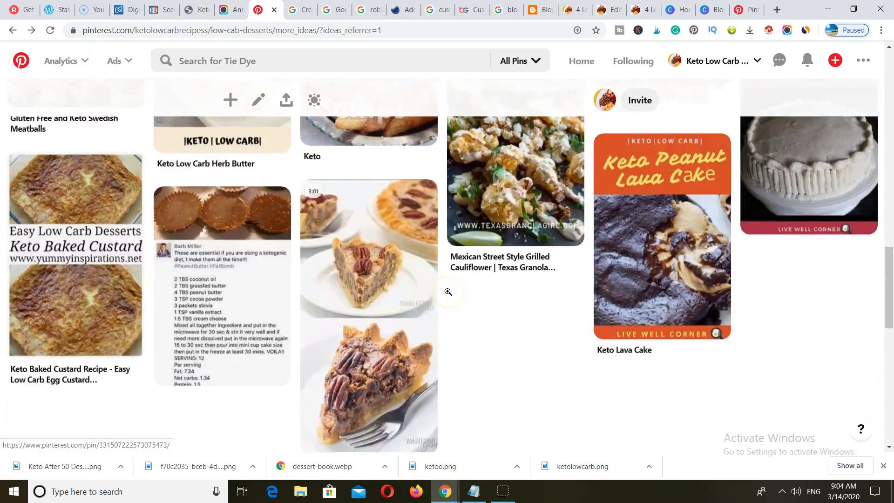
scroll(448, 291, down, 4)
scroll(231, 228, down, 1)
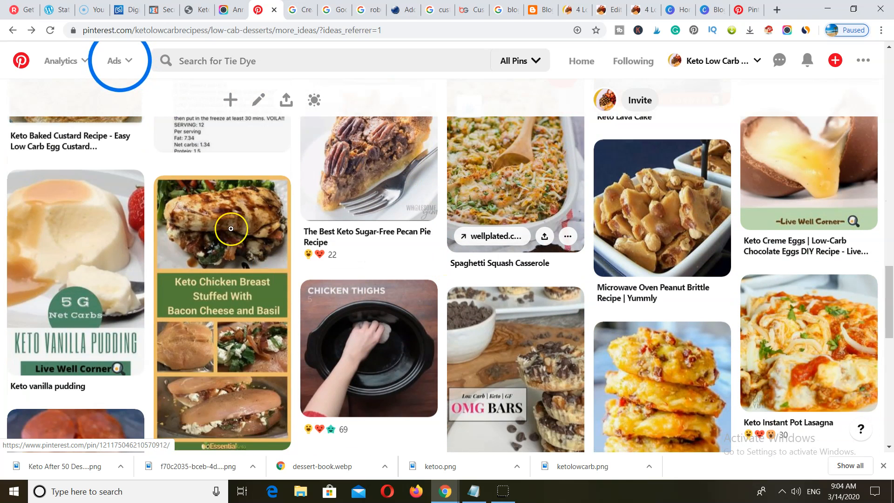
click(129, 192)
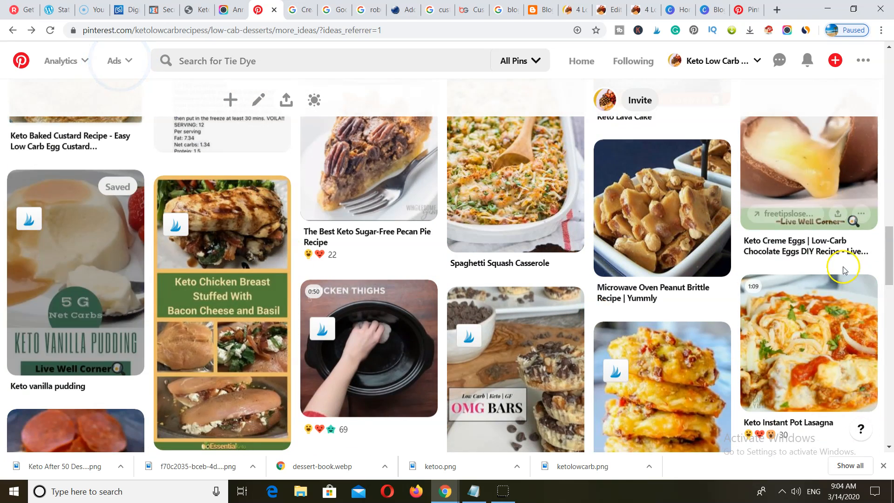
- Save the keto creme eggs and pecan pie pins to the board
scroll(851, 284, up, 2)
click(852, 166)
scroll(560, 308, up, 2)
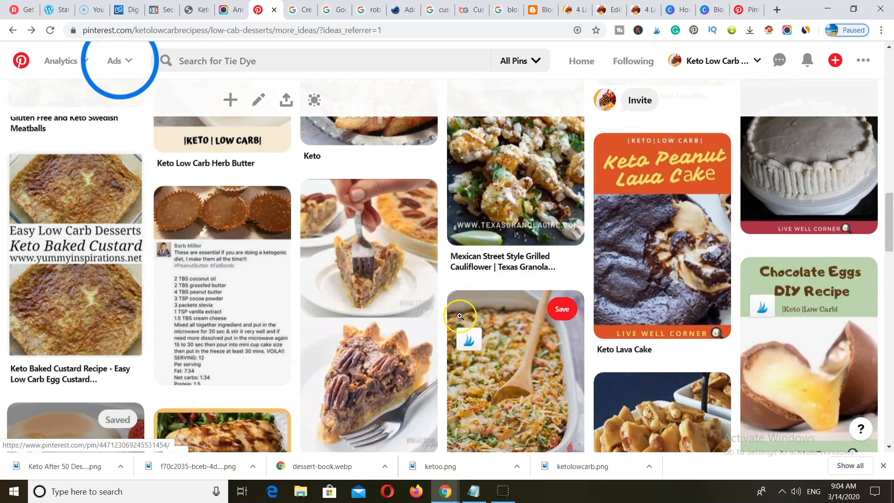
click(411, 204)
scroll(429, 265, up, 5)
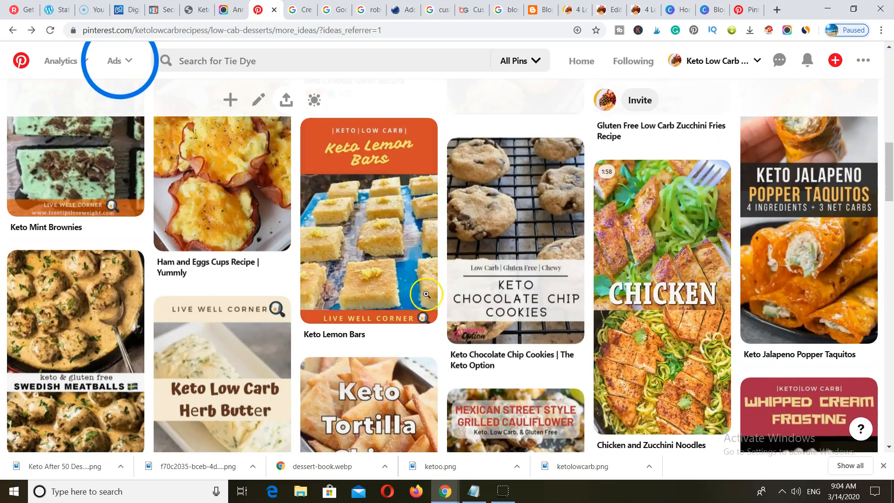
scroll(708, 333, up, 6)
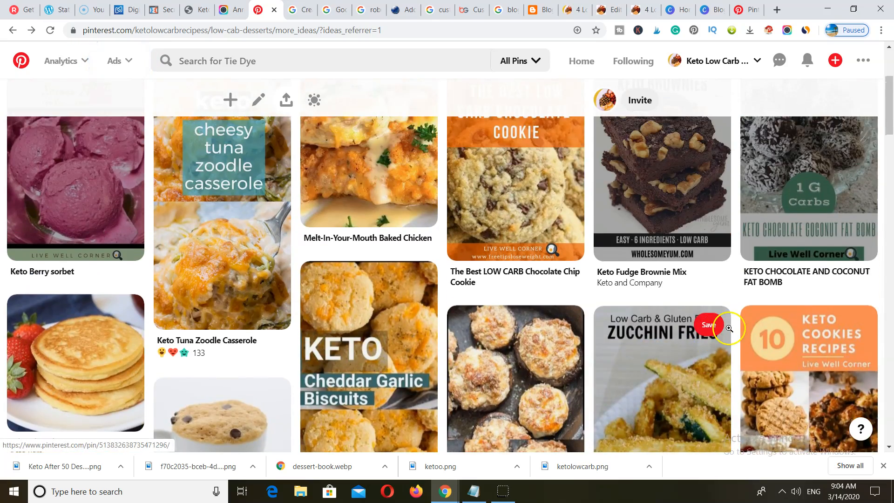
scroll(381, 313, up, 3)
scroll(381, 314, down, 3)
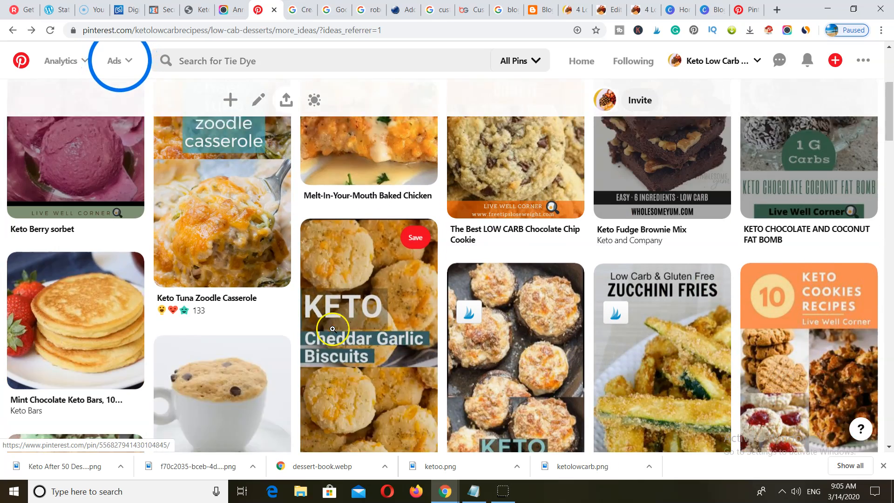
- Save the pancakes pin, then open the board's edit settings to start a description
click(120, 261)
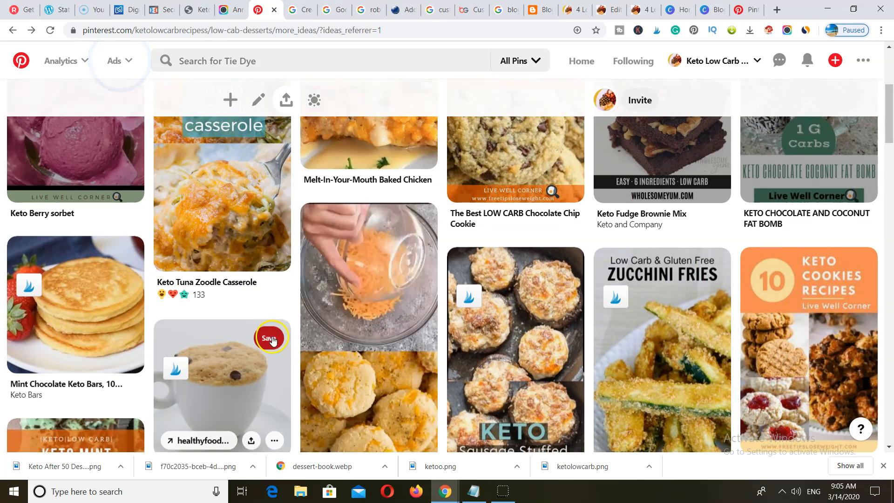
scroll(651, 327, up, 5)
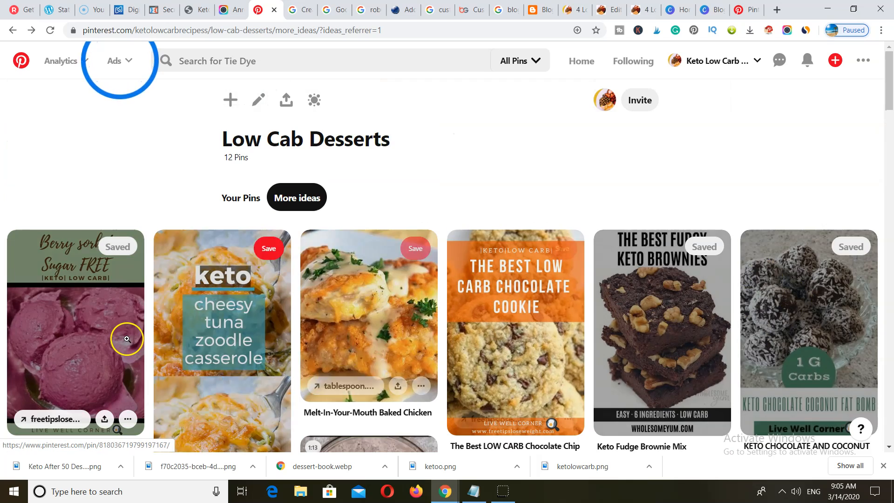
scroll(123, 339, down, 6)
scroll(128, 343, up, 6)
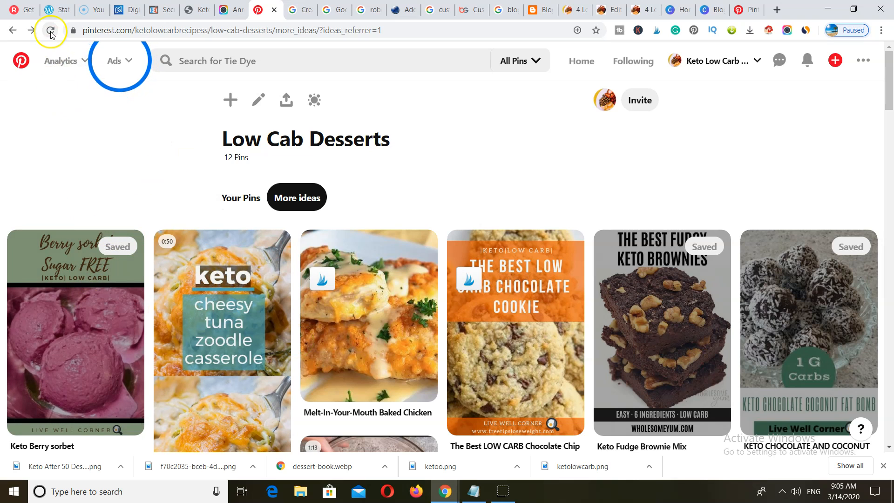
click(259, 99)
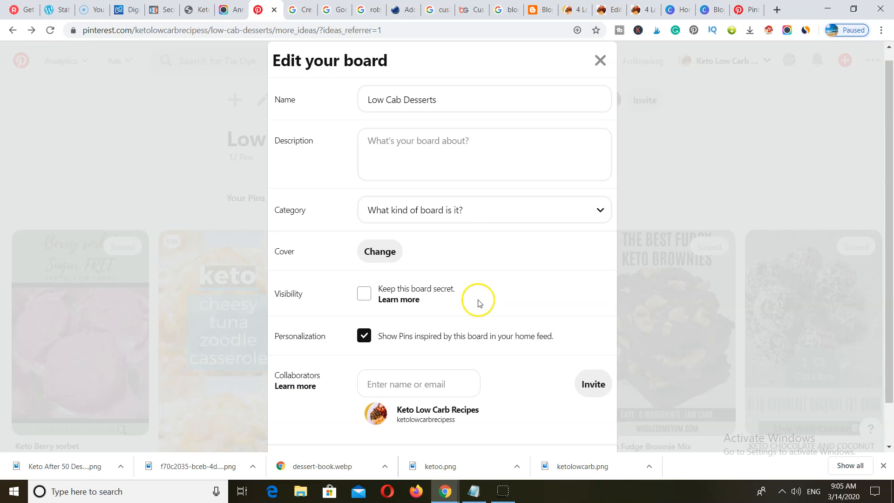
click(412, 155)
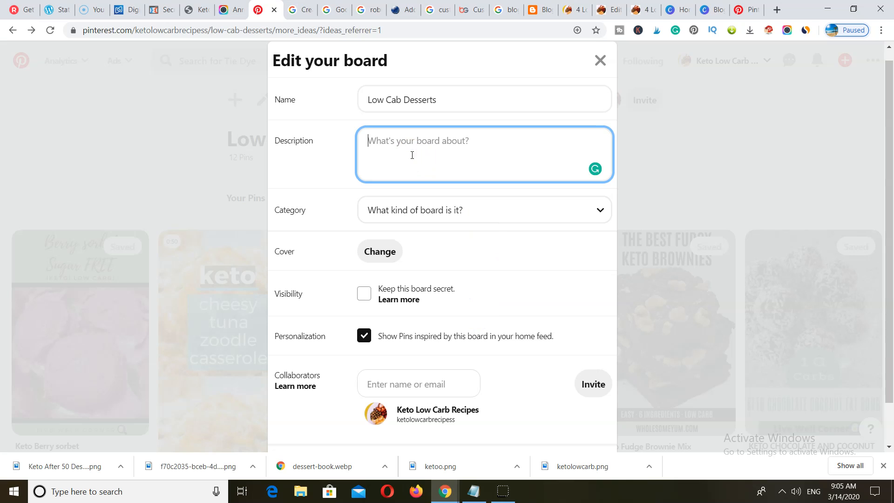
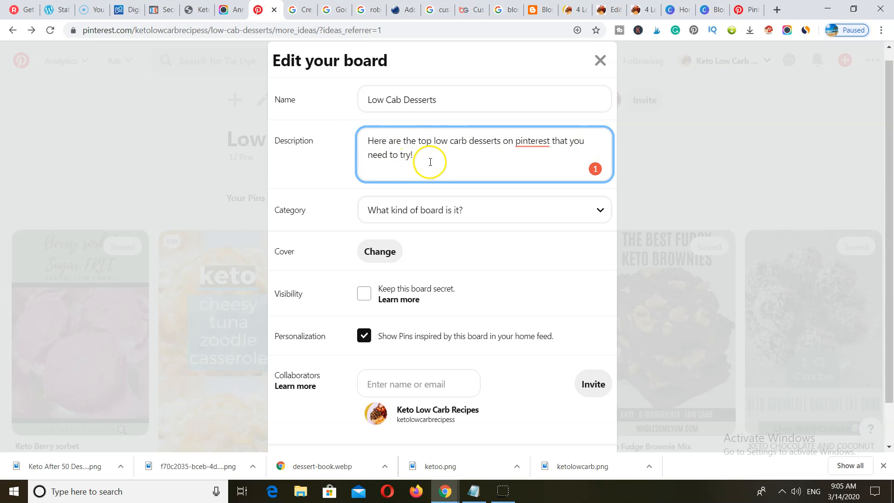
- Set the Low Cab Desserts board category to Health and fitness and save the board
click(500, 214)
scroll(496, 265, down, 4)
scroll(496, 266, up, 4)
click(474, 399)
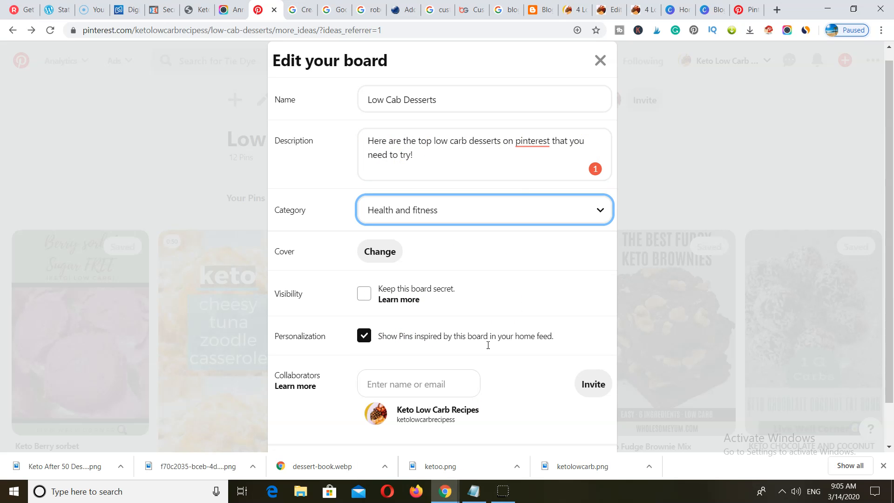
scroll(520, 268, down, 2)
click(579, 421)
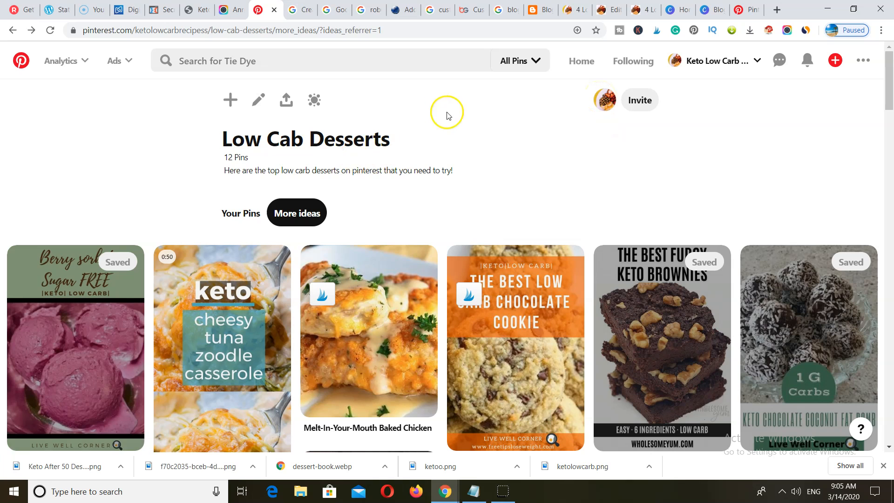
- Search Pinterest for 'low carb desserts'
click(218, 55)
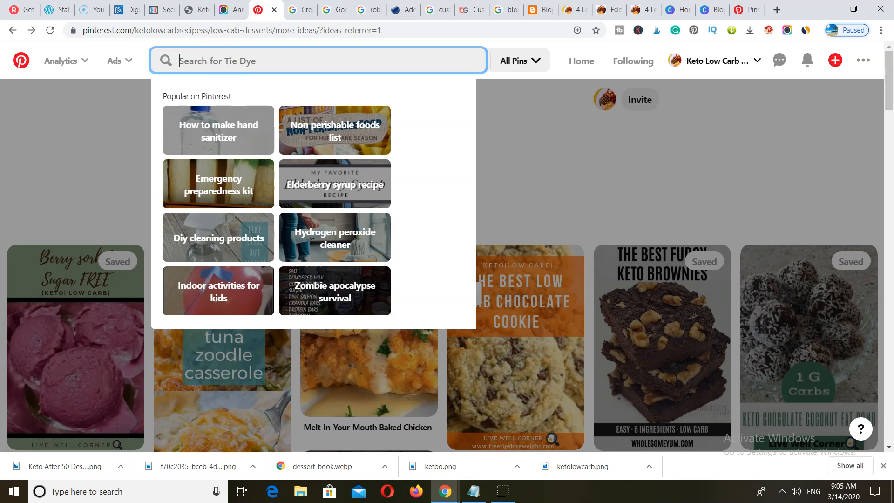
text(low)
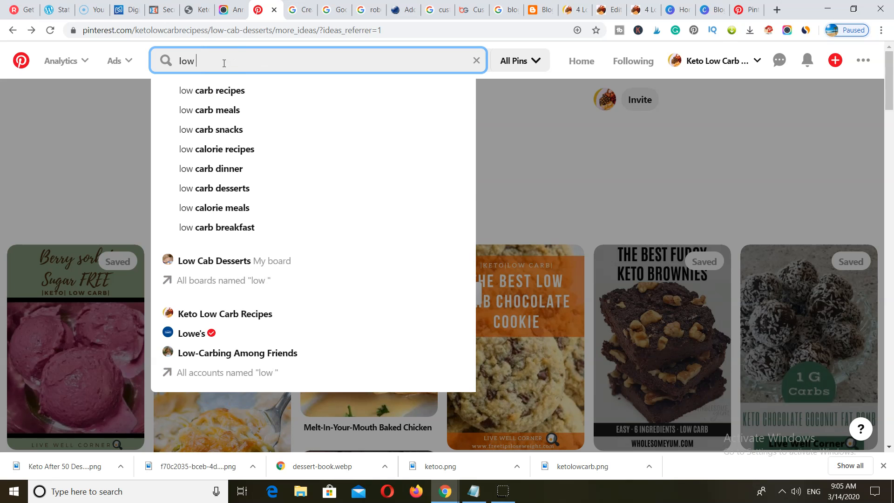
click(225, 188)
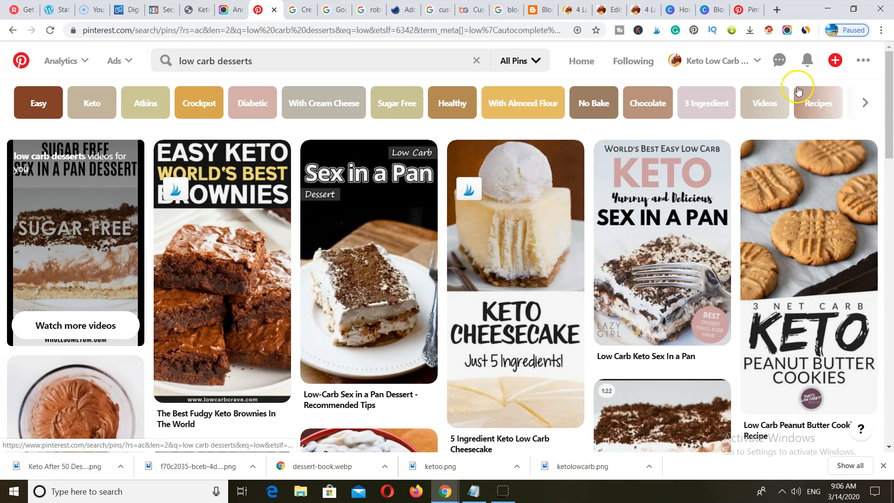
- Sort the results by saves with the extension over 2 pages, then reload the normal layout
click(767, 31)
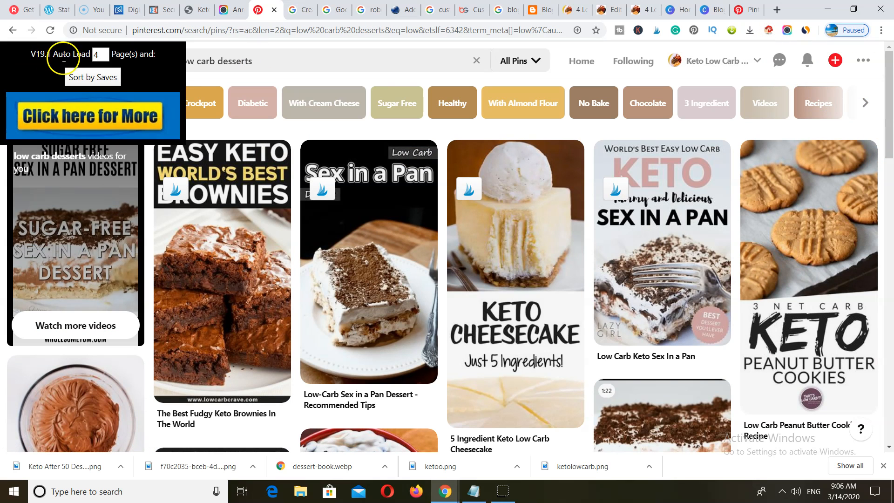
double_click(95, 55)
text(2)
click(93, 77)
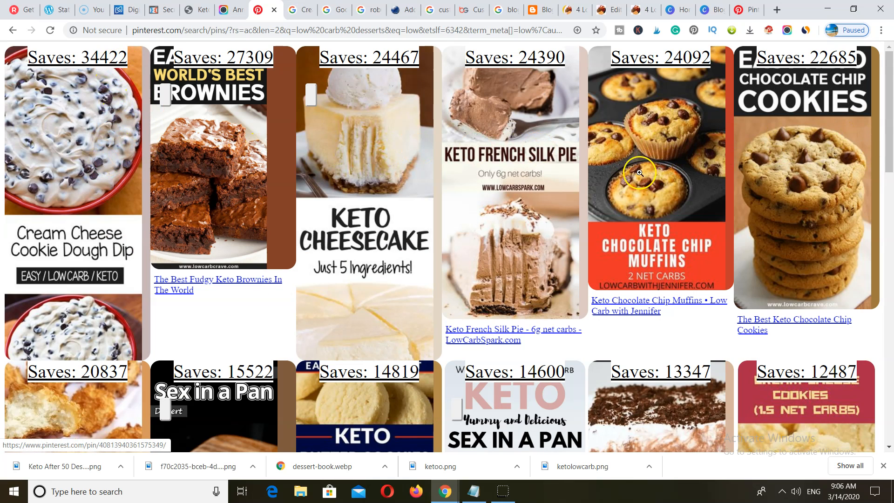
scroll(145, 214, down, 6)
scroll(145, 214, down, 6)
scroll(145, 214, up, 12)
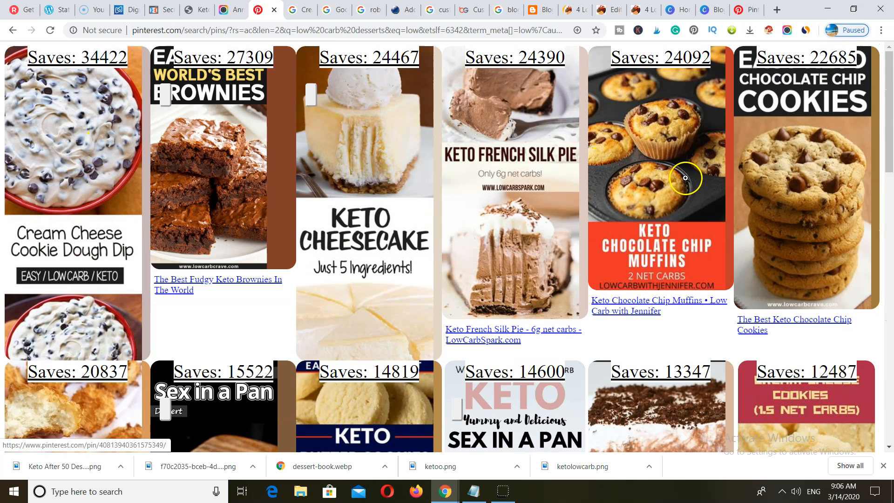
click(50, 30)
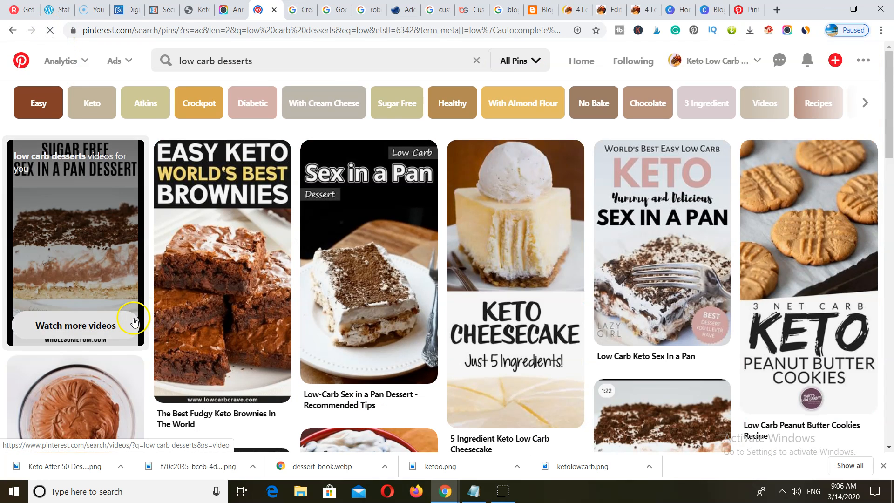
- Save the fudgy keto brownies and Sex in a Pan pins to Low Cab Desserts
click(266, 161)
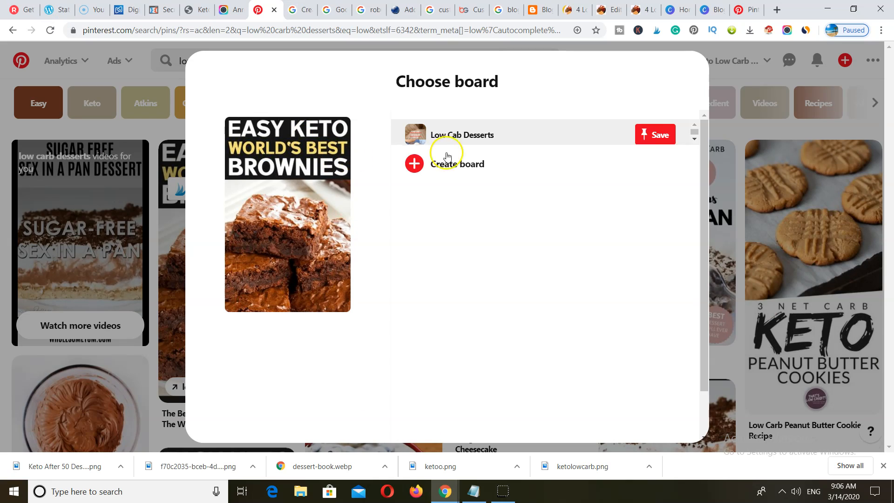
click(658, 142)
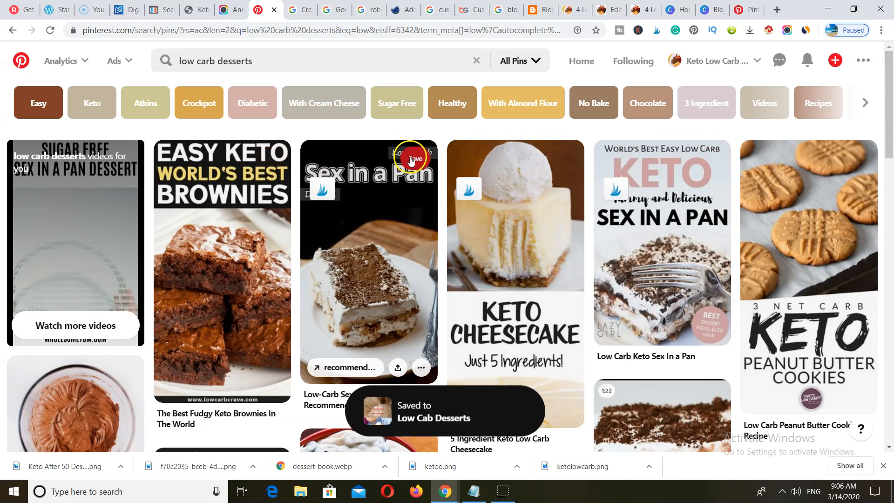
click(408, 156)
click(650, 134)
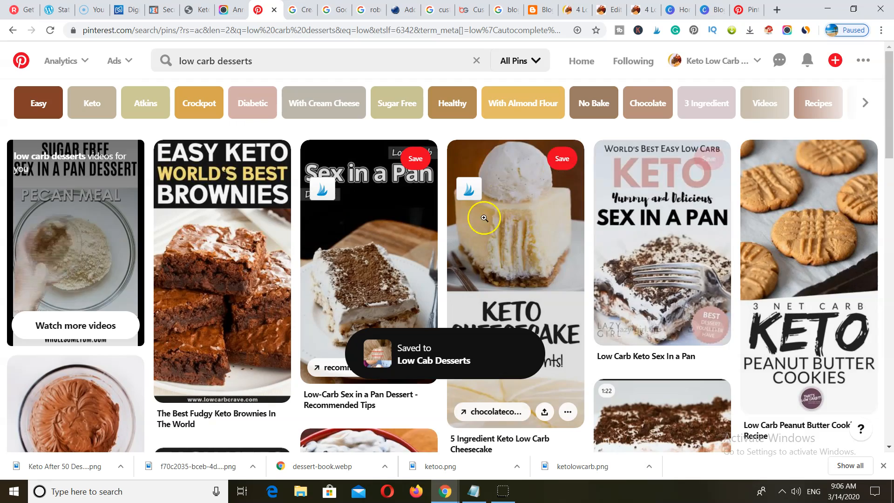
scroll(482, 221, down, 4)
scroll(481, 225, down, 5)
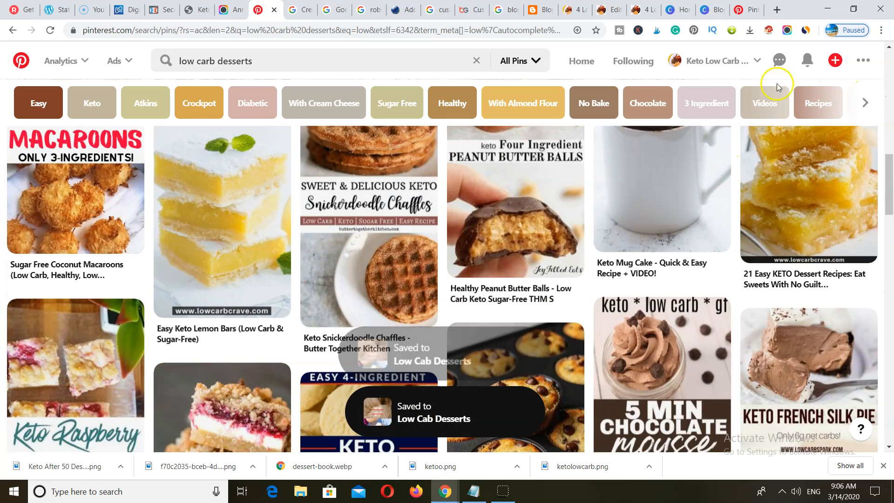
click(717, 60)
- Open the Keto Low Carb Recipes profile and view its Boards tab
click(765, 130)
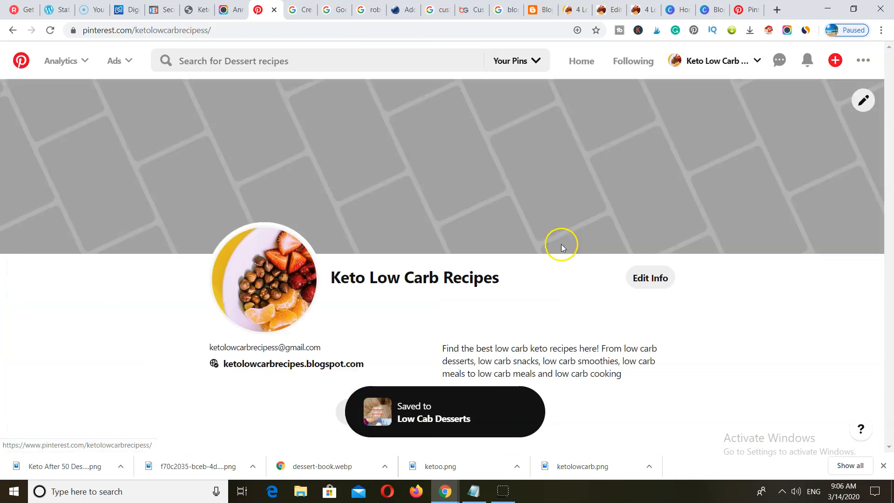
scroll(431, 340, down, 5)
scroll(431, 341, down, 5)
scroll(438, 307, up, 6)
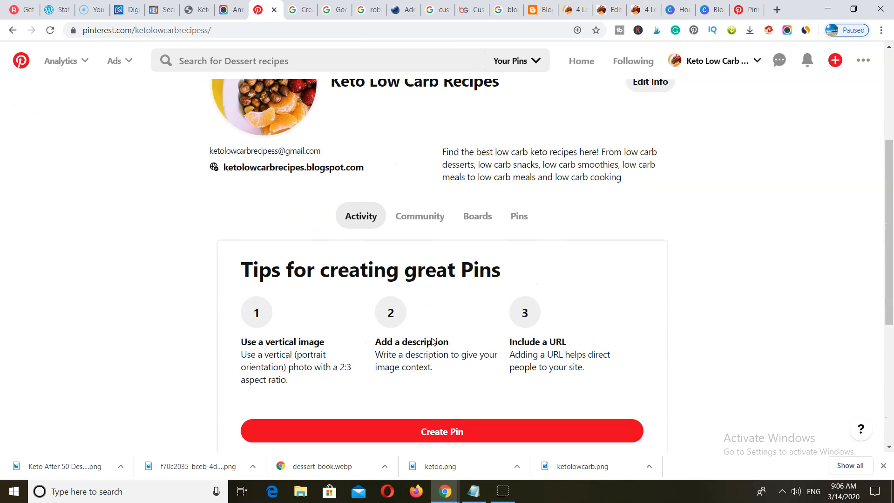
click(484, 225)
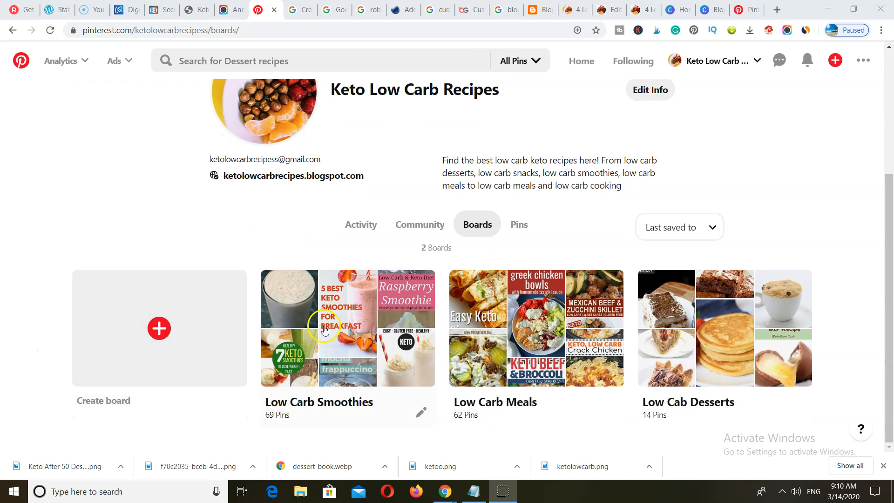
click(643, 10)
- Save the smoothie infographic to Downloads as 4-Low-Carb-Fat-Burning-Smoothies-For-Losing-Weight.png
scroll(317, 305, down, 5)
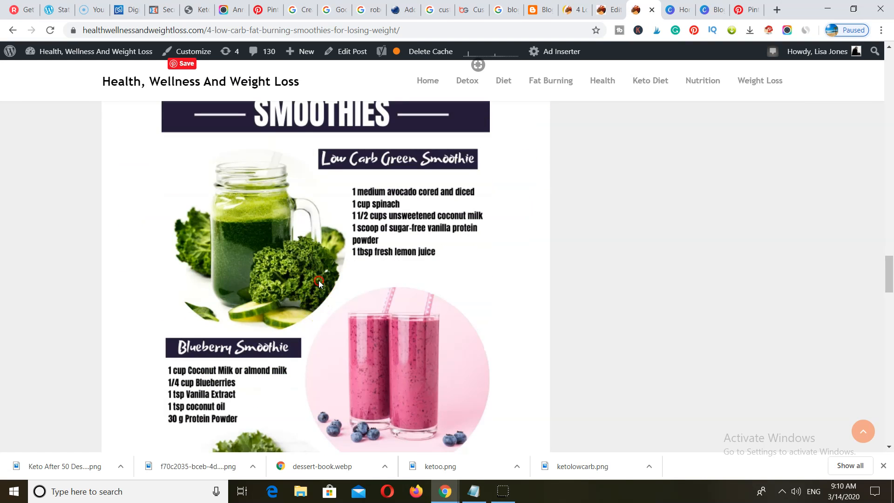
right_click(319, 282)
click(345, 302)
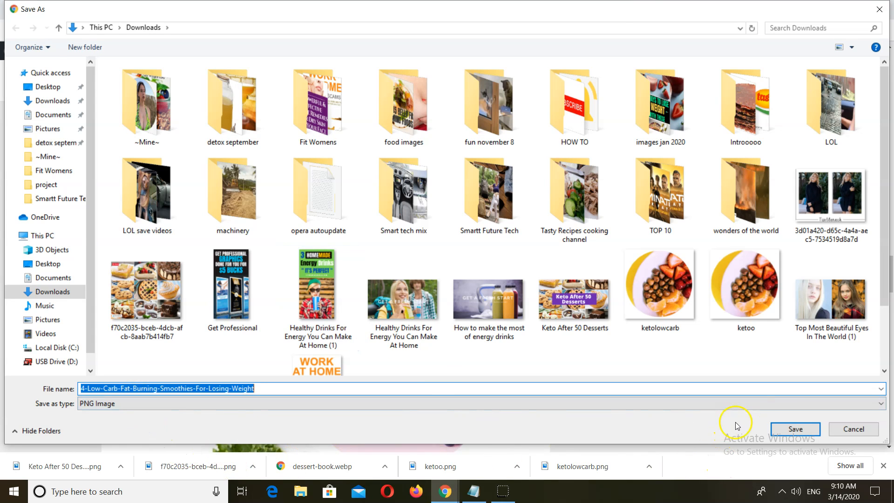
key(Return)
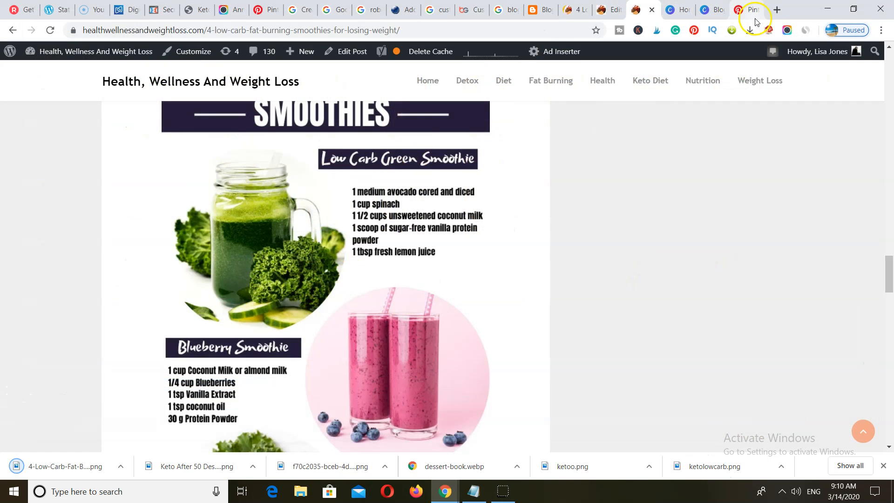
click(747, 16)
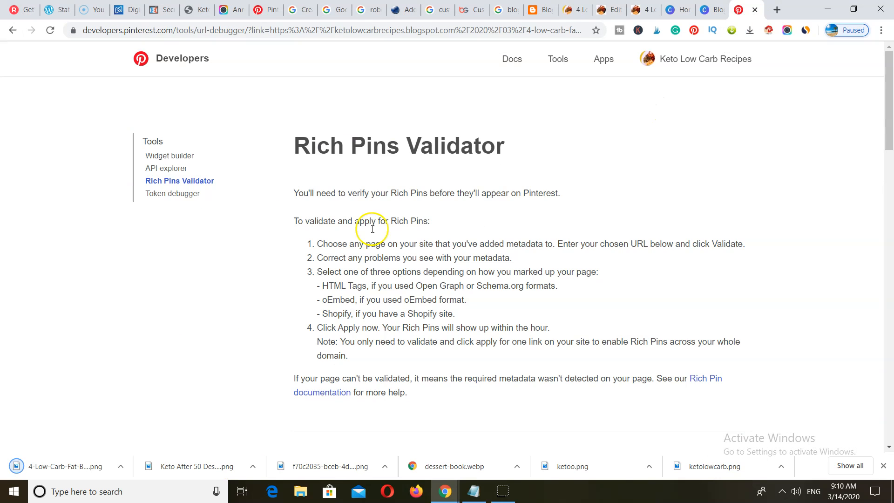
- Create a new pin and upload the 4 Low Carb Fat Burning Smoothies PNG as its image
click(280, 14)
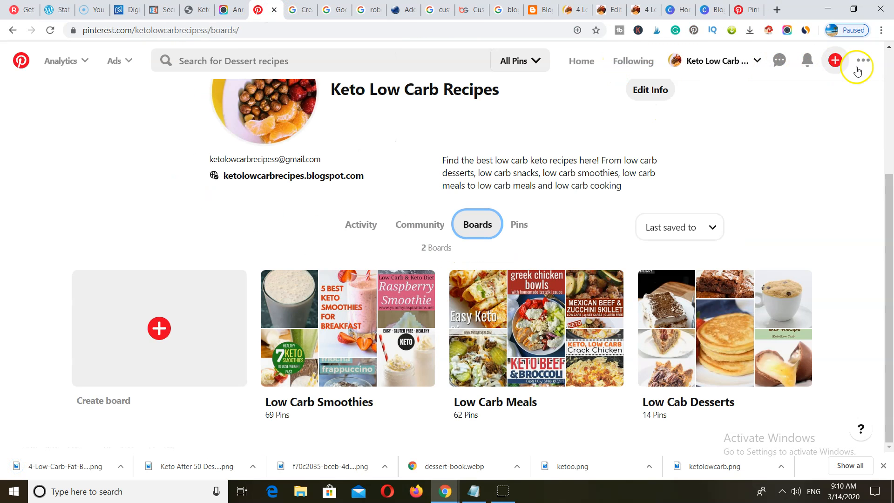
click(834, 60)
click(715, 99)
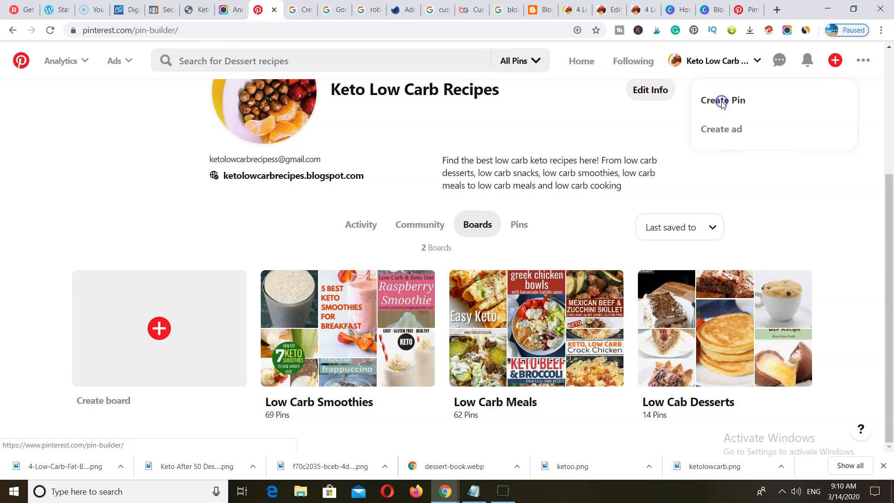
click(306, 252)
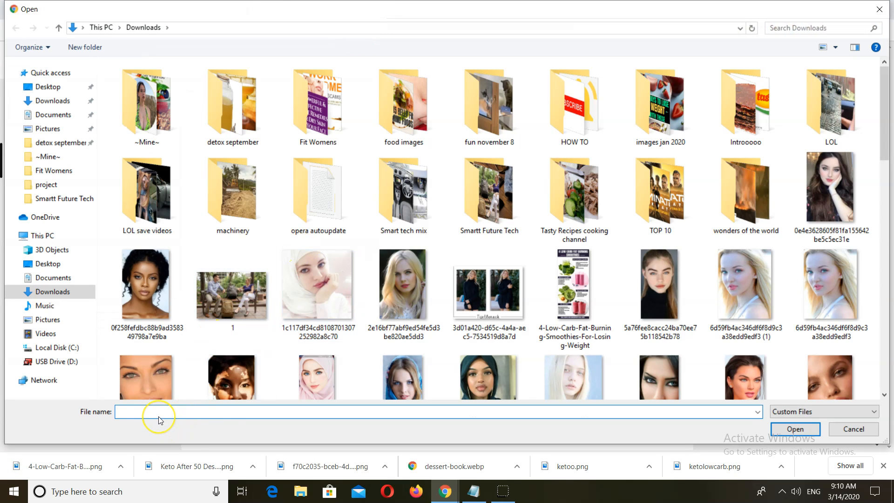
text(4-)
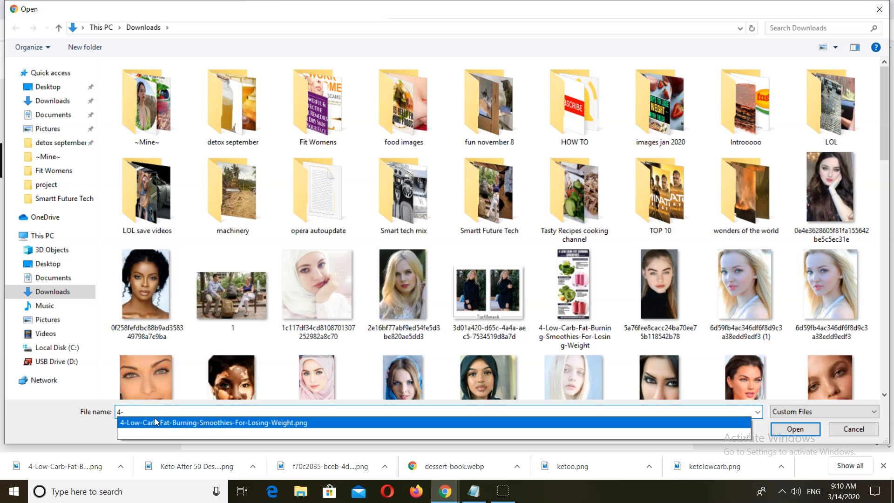
click(155, 422)
click(795, 429)
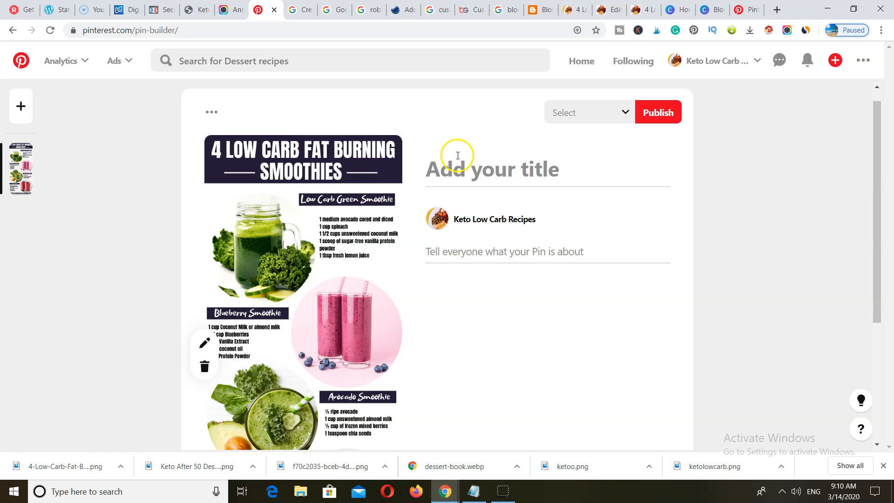
click(578, 11)
- Copy the blog post title into the pin title: 4 Low Carb Fat Burning Smoothies For Losing Weight
drag(548, 129, 299, 128)
click(600, 131)
click(284, 119)
right_click(298, 120)
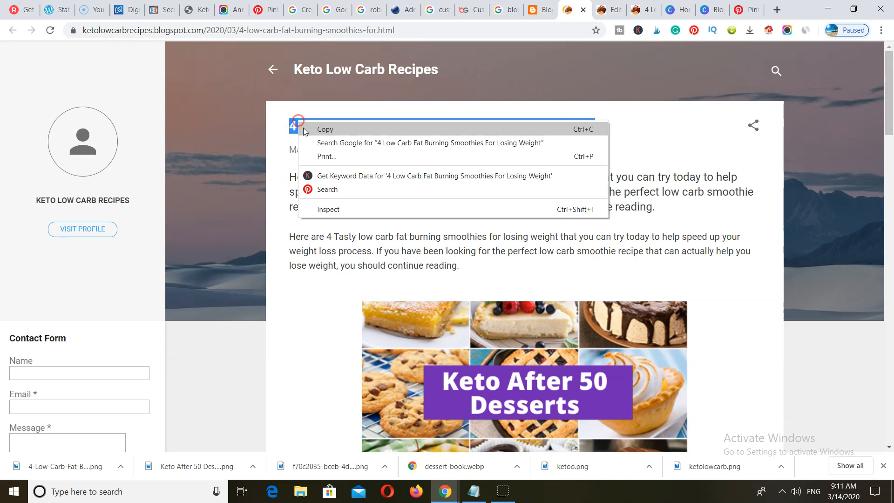
click(324, 130)
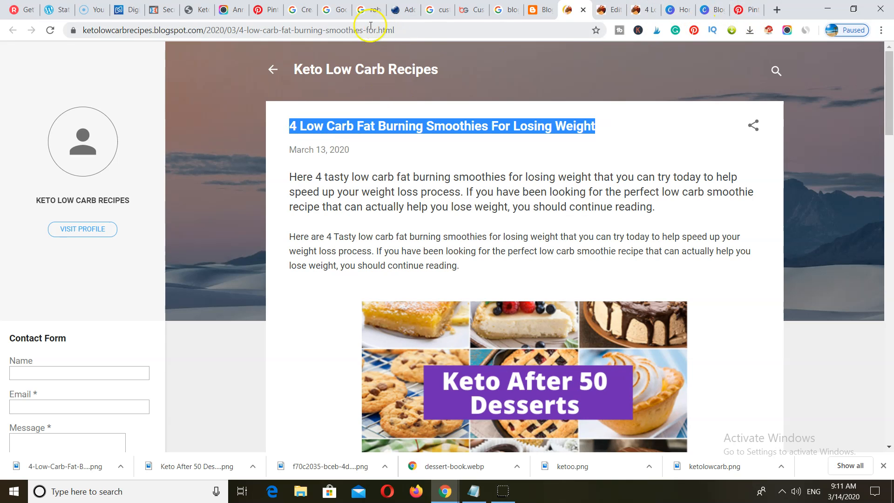
click(262, 10)
right_click(440, 175)
click(466, 262)
scroll(511, 242, down, 3)
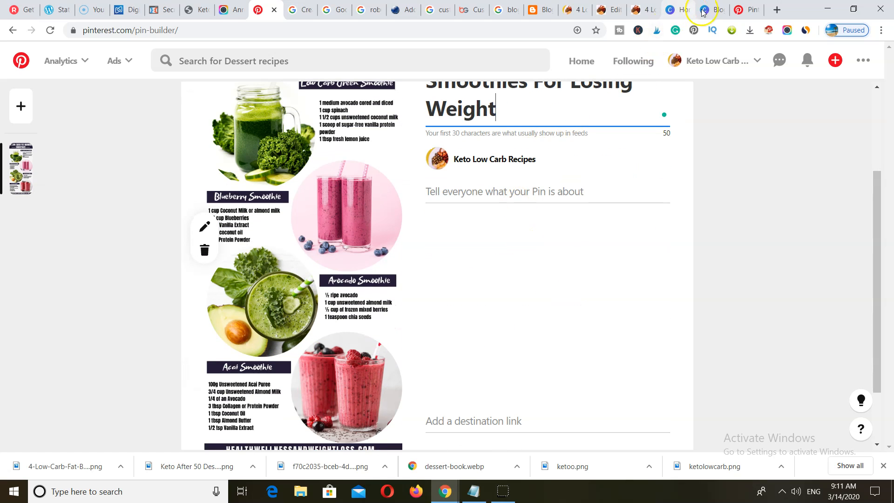
- Paste the blog post's first paragraph as the pin description
click(569, 11)
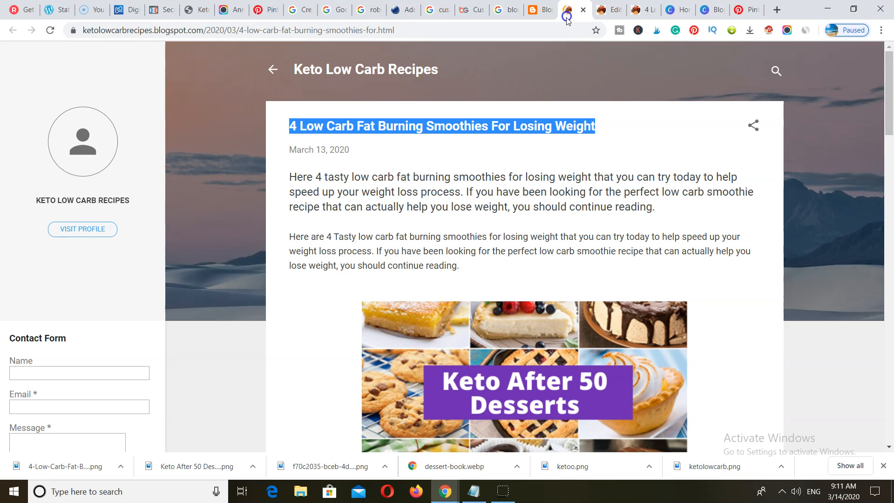
drag(655, 207, 291, 172)
right_click(291, 172)
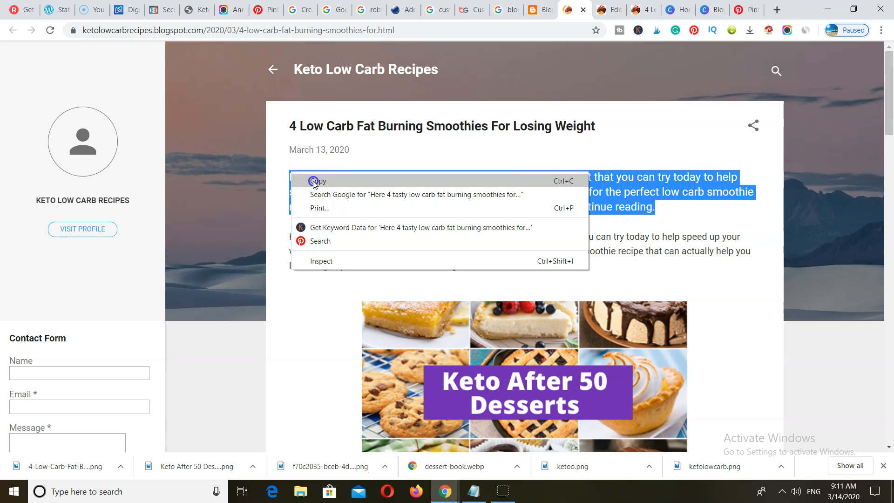
click(316, 180)
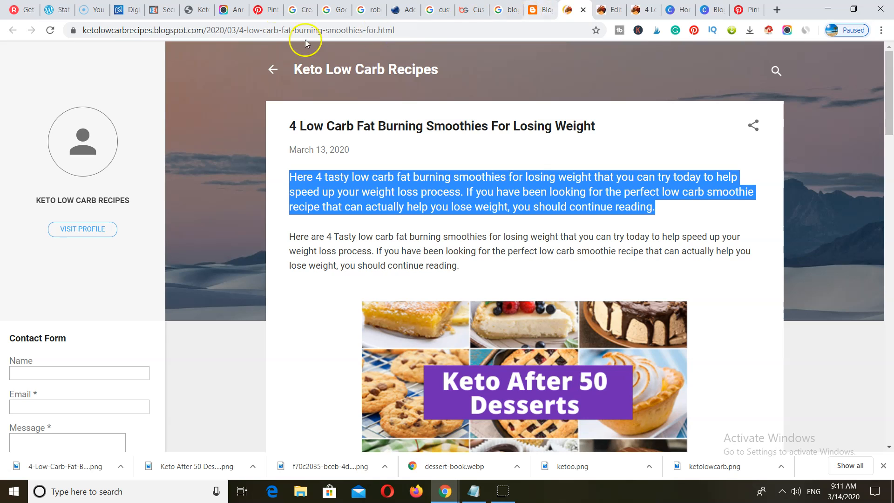
click(264, 9)
click(456, 182)
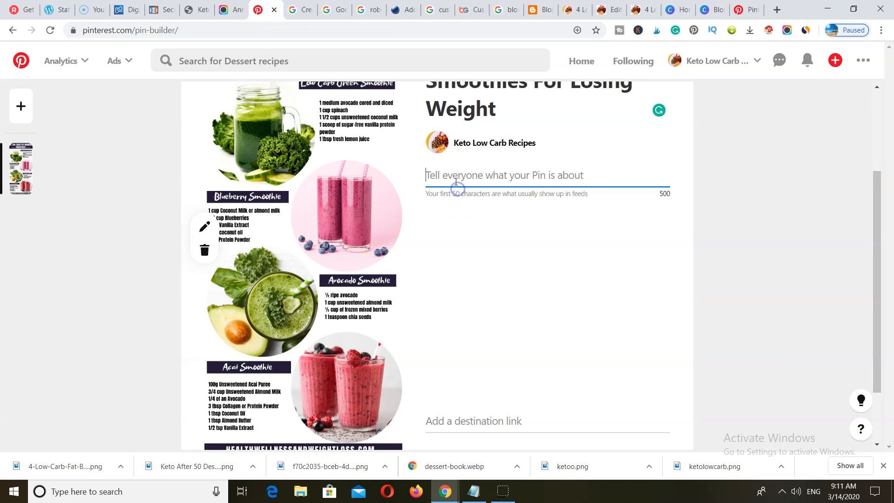
right_click(456, 183)
click(482, 265)
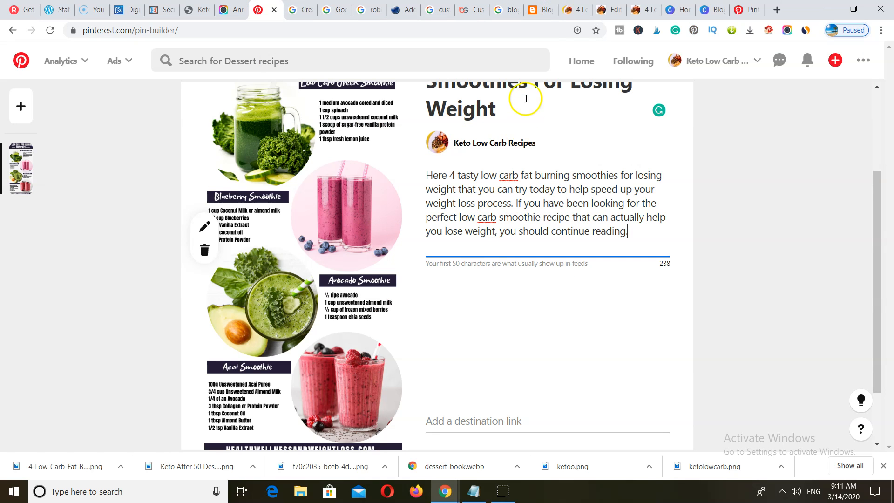
- Paste the blog post's web address as the pin's destination link
click(569, 11)
click(273, 31)
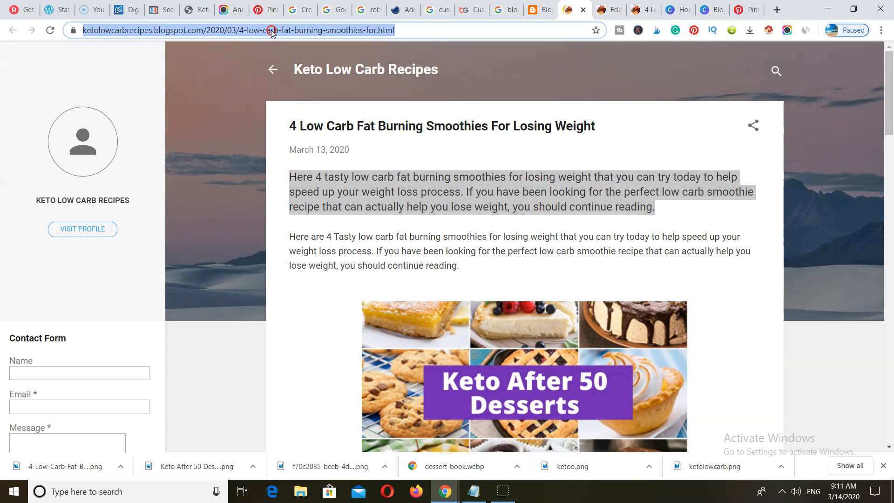
right_click(272, 31)
click(306, 94)
click(269, 11)
scroll(434, 365, down, 2)
click(442, 342)
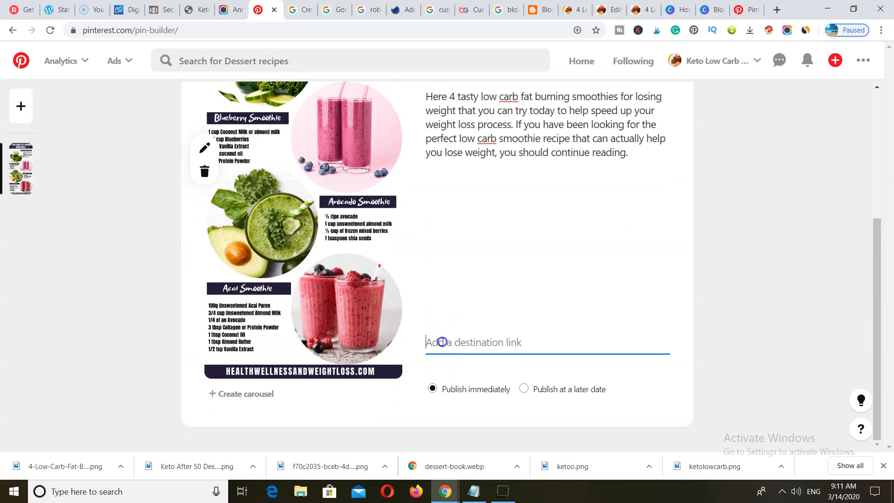
right_click(442, 343)
click(484, 247)
scroll(528, 328, up, 3)
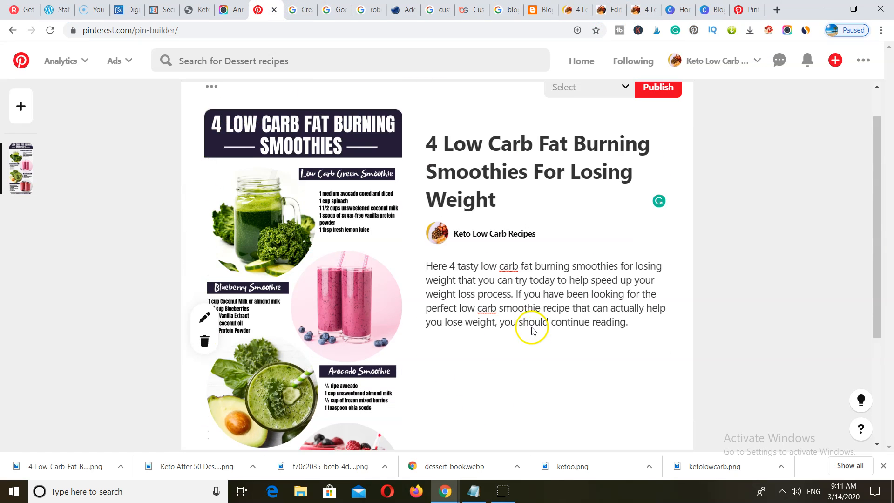
scroll(533, 328, up, 1)
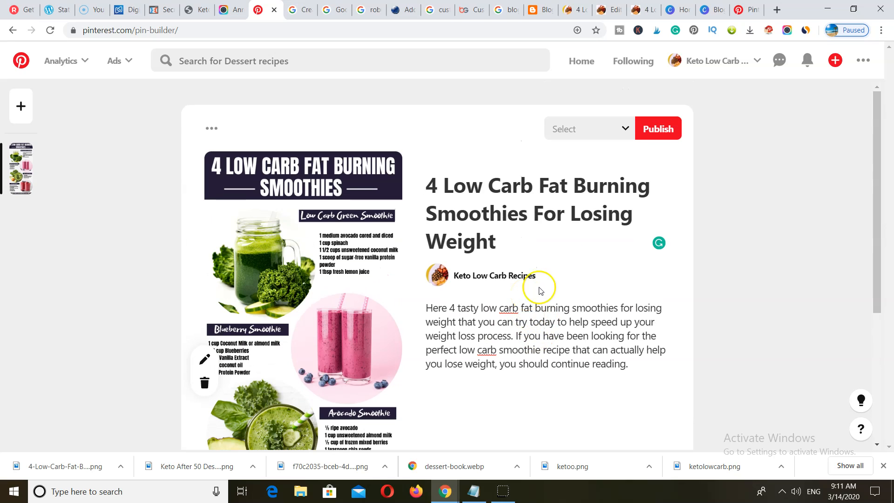
click(611, 132)
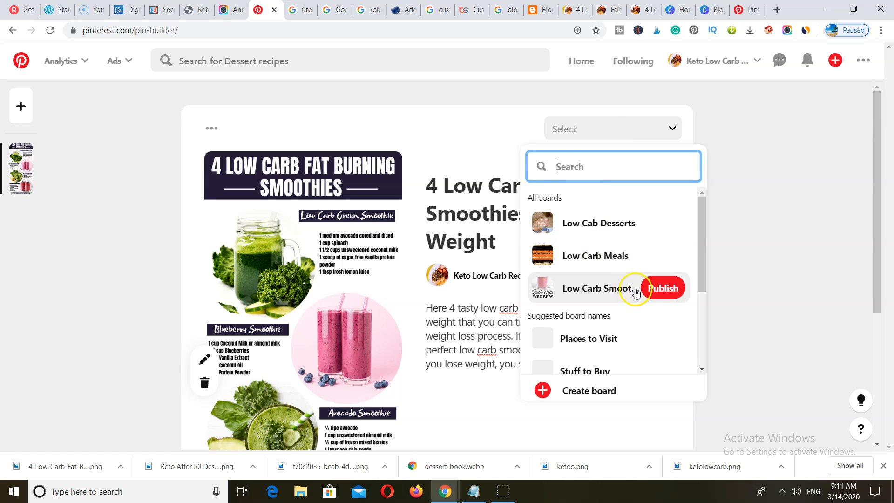
- Publish the pin to Low Carb Smoothies and dismiss the first-ad setup form
click(659, 291)
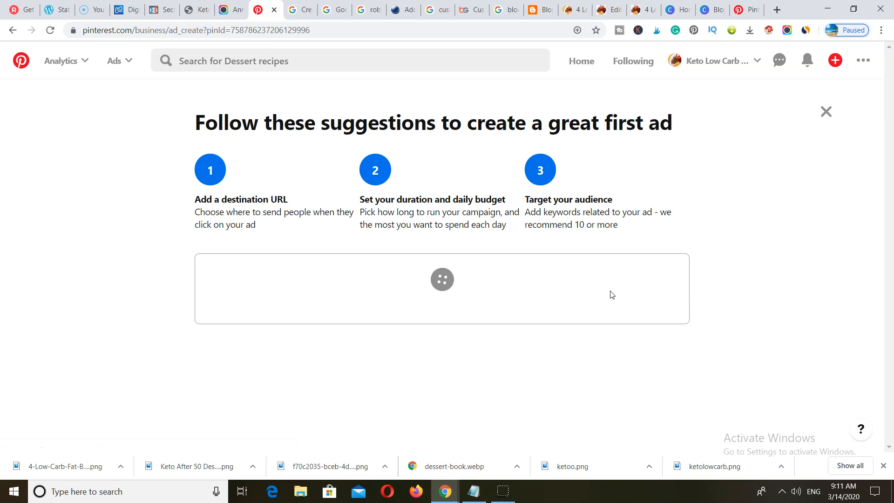
scroll(611, 295, down, 5)
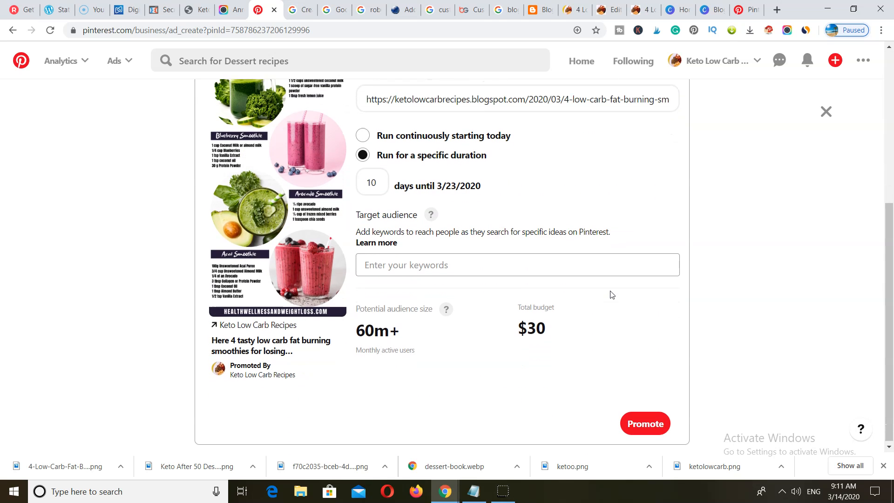
scroll(610, 294, up, 5)
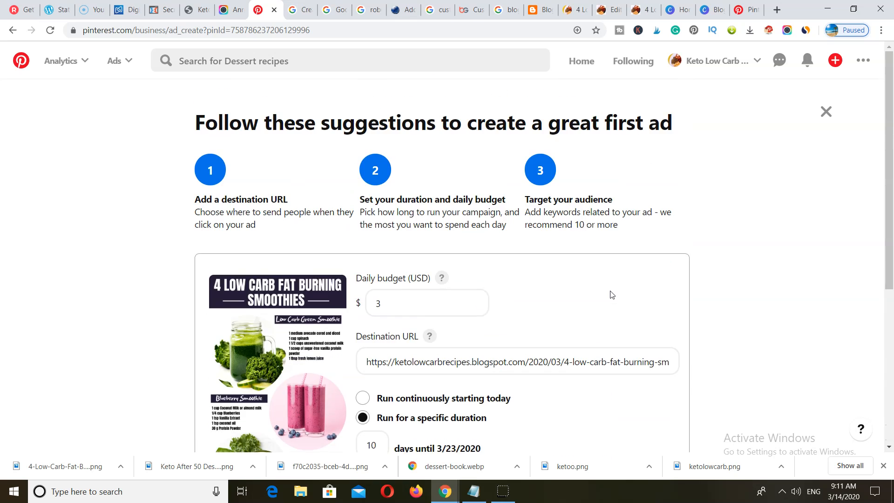
scroll(610, 294, down, 5)
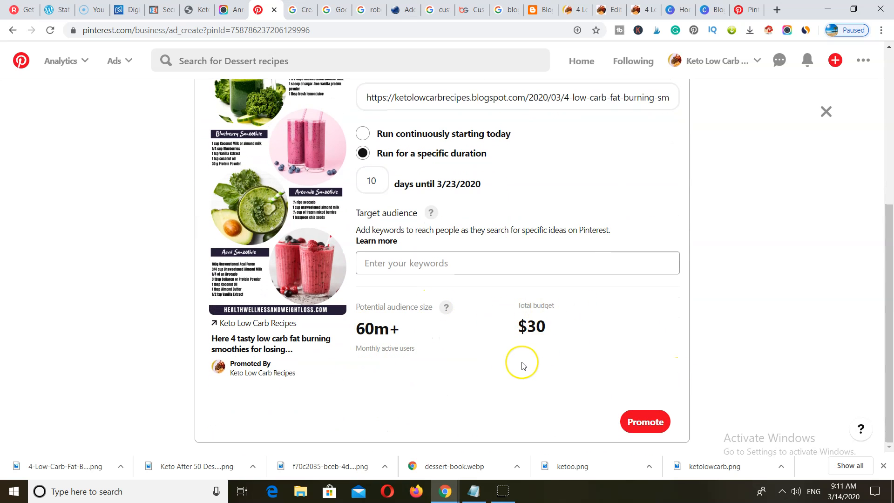
scroll(521, 365, up, 2)
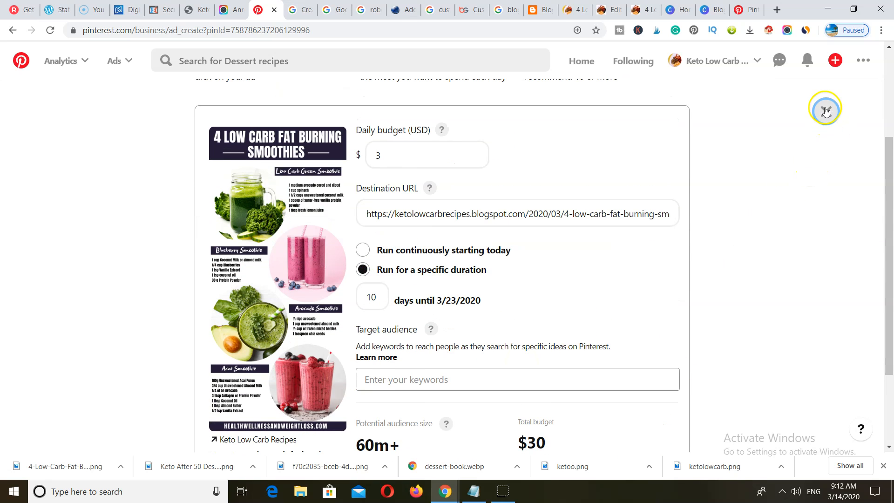
click(330, 339)
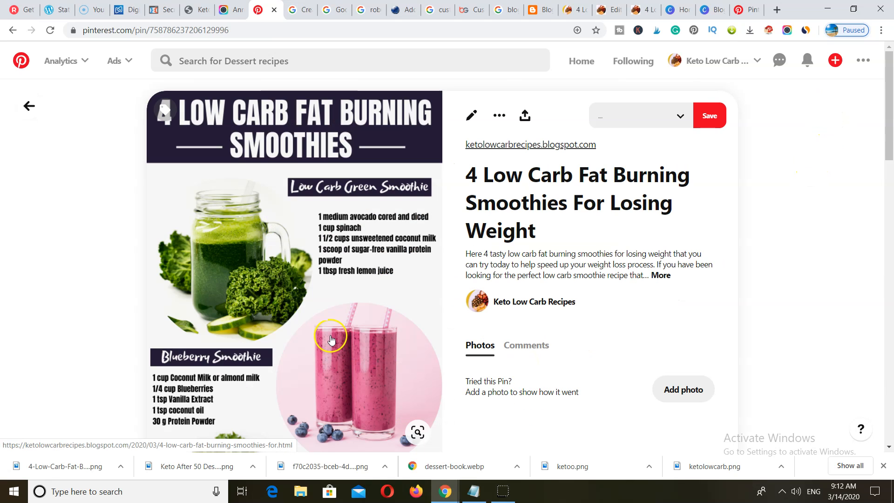
- Review the published smoothie pin, then open a new blank browser tab
scroll(332, 341, down, 7)
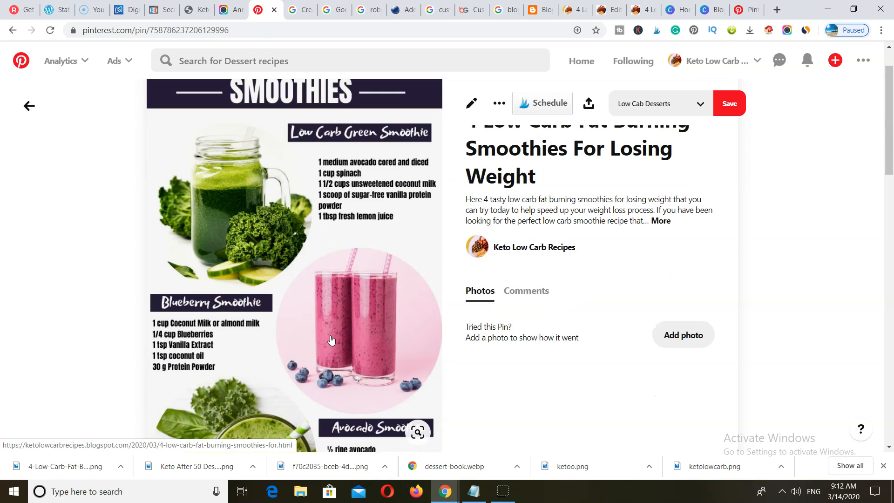
scroll(331, 341, up, 3)
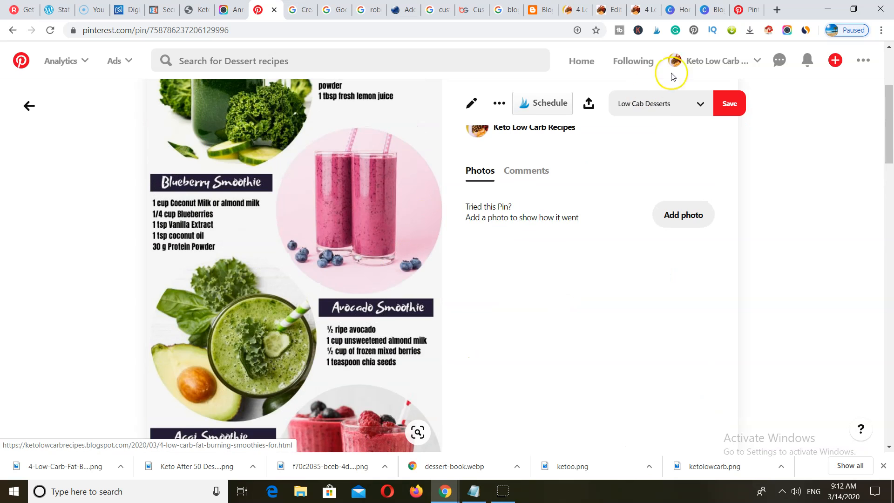
click(777, 11)
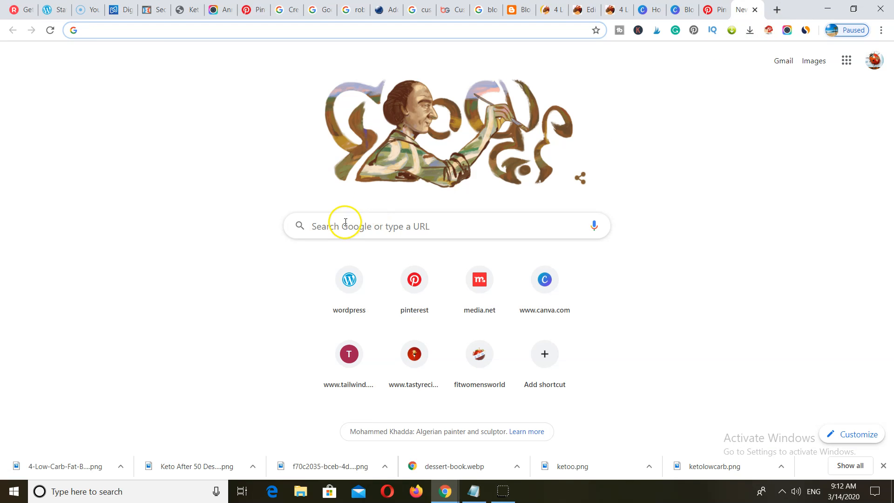
- Go to facebook.com in the new tab
click(344, 223)
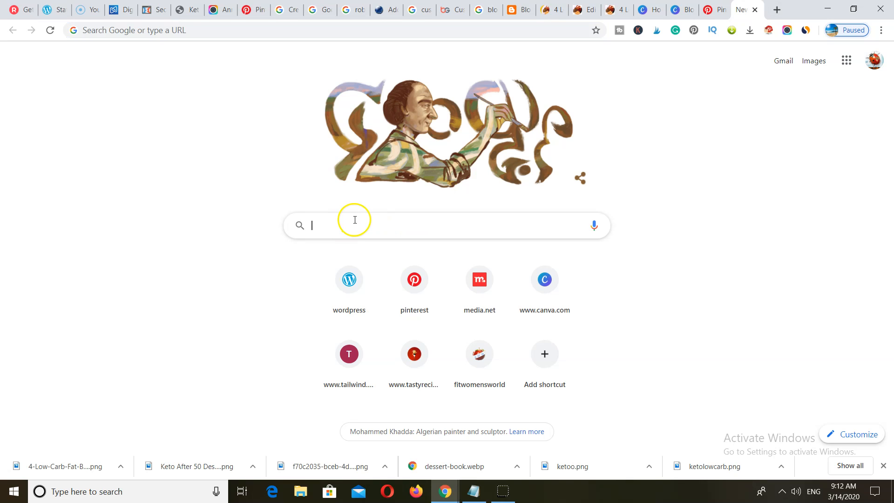
text(faceb)
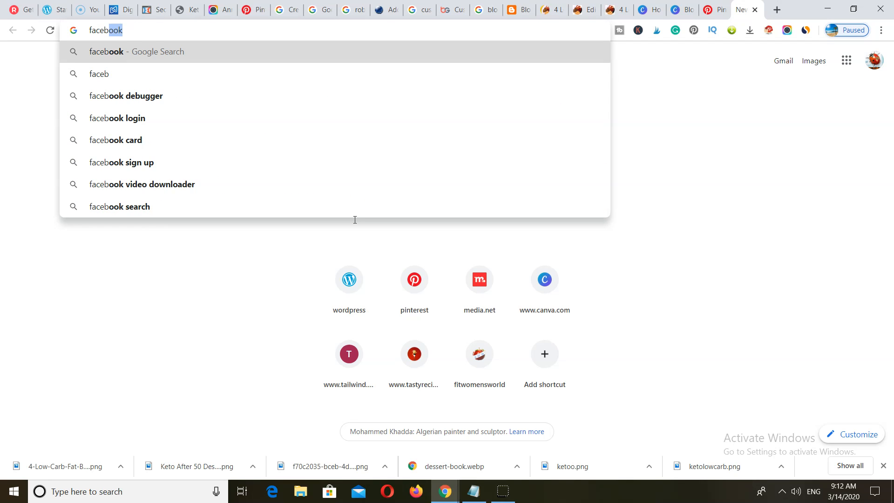
text(ook.com)
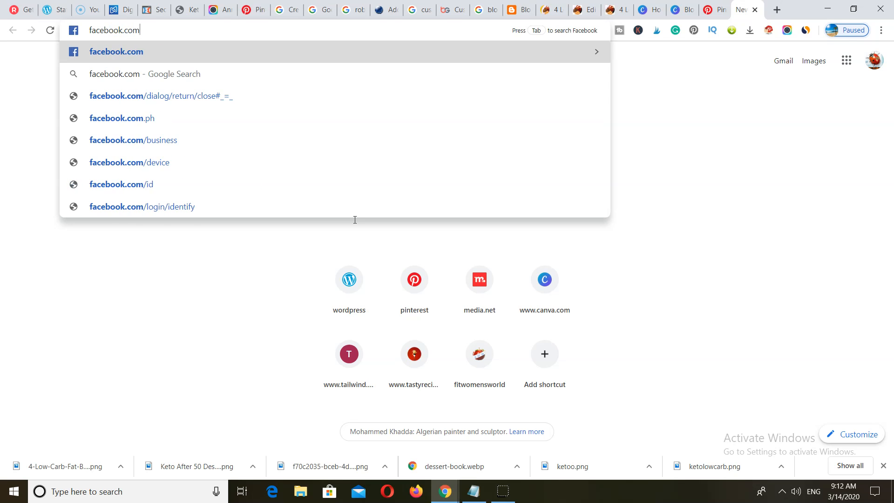
key(Return)
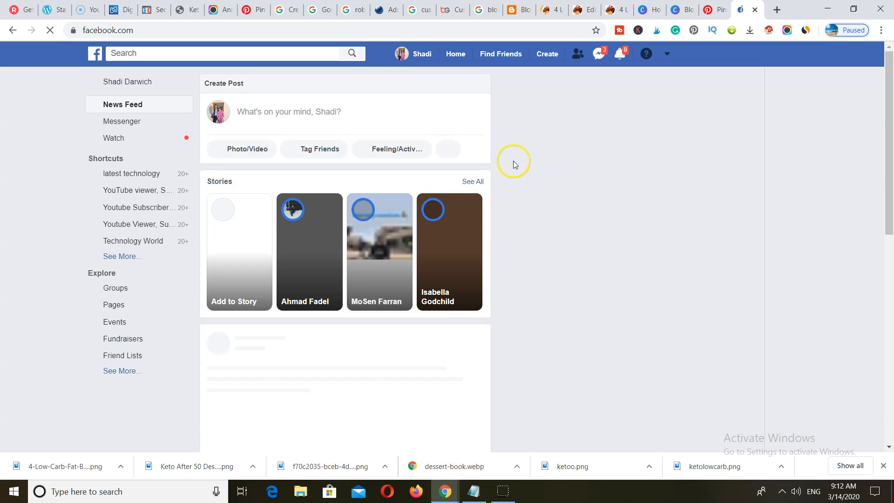
- Search Facebook for 'pinterest health bloggers'
click(218, 55)
text(pi)
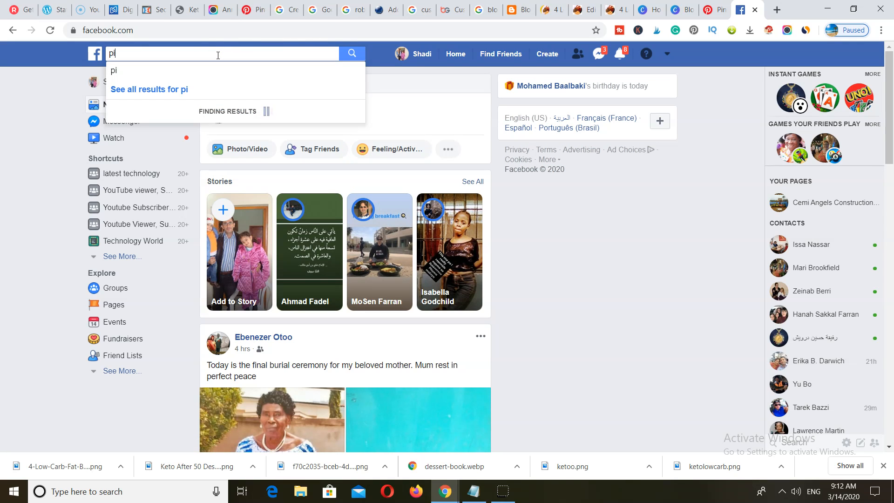
text(nterest )
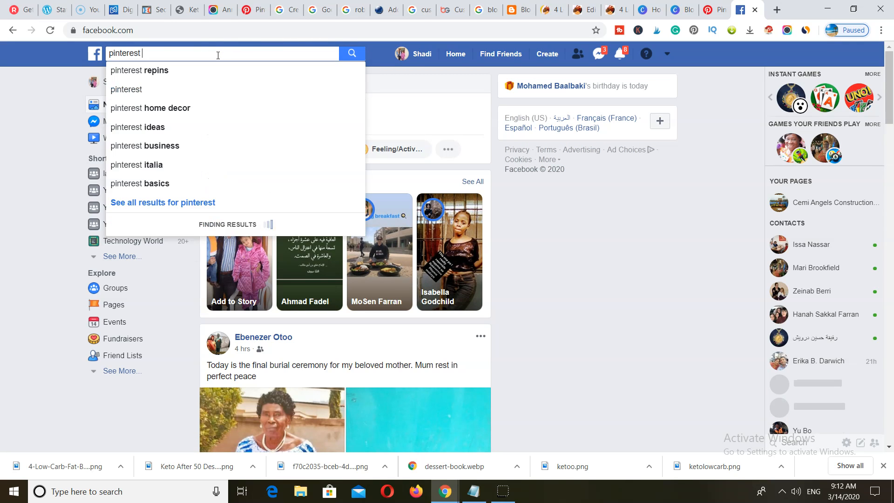
text(health blog)
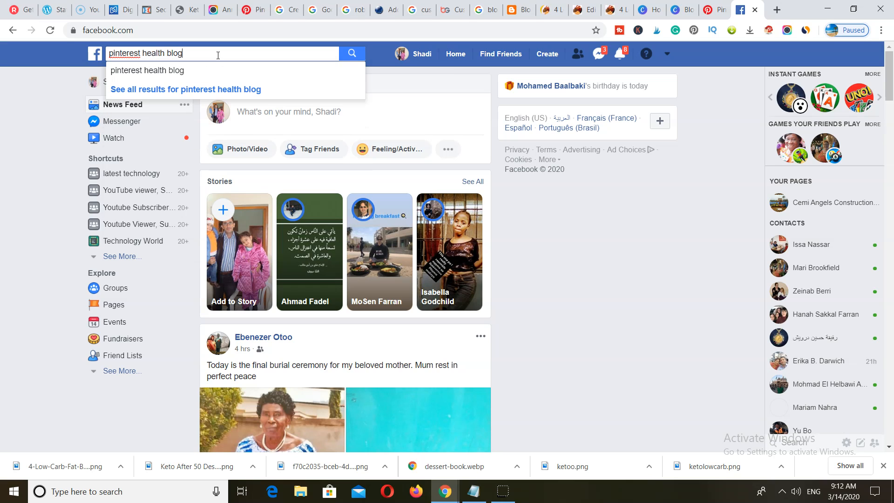
text(gers)
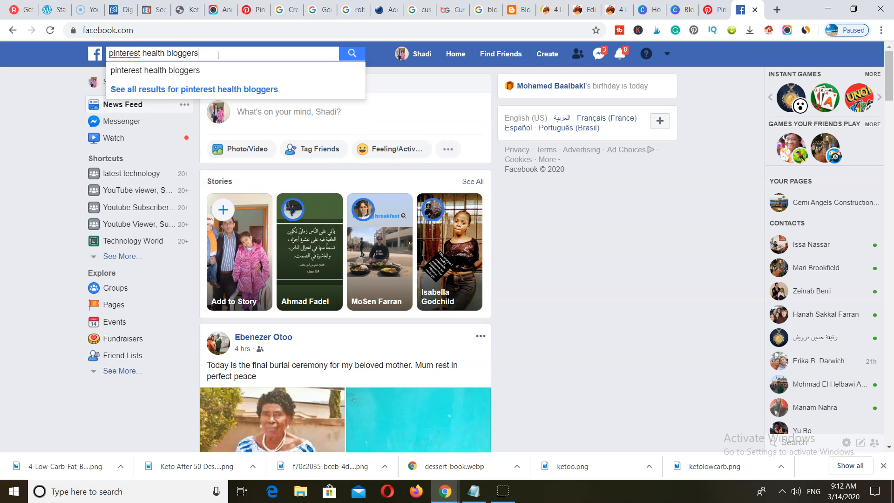
key(Return)
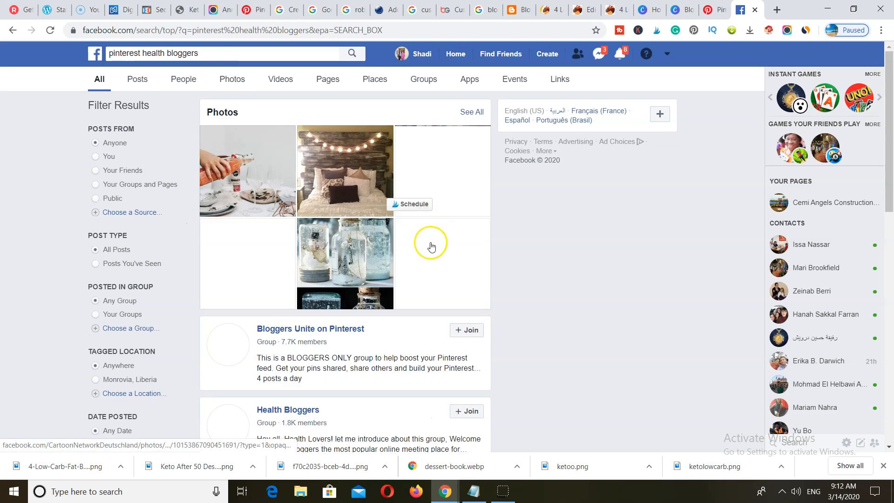
- Browse blogger groups like Health Bloggers, then return to the published smoothie pin
scroll(409, 295, down, 5)
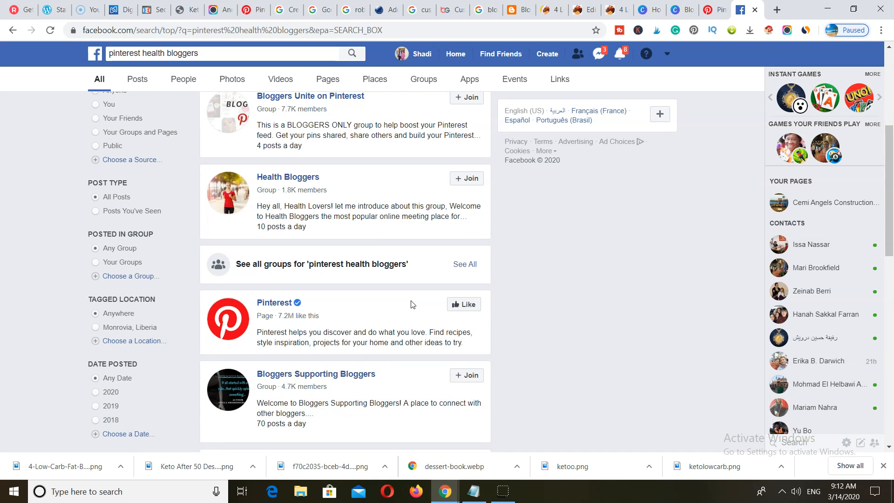
scroll(411, 304, down, 3)
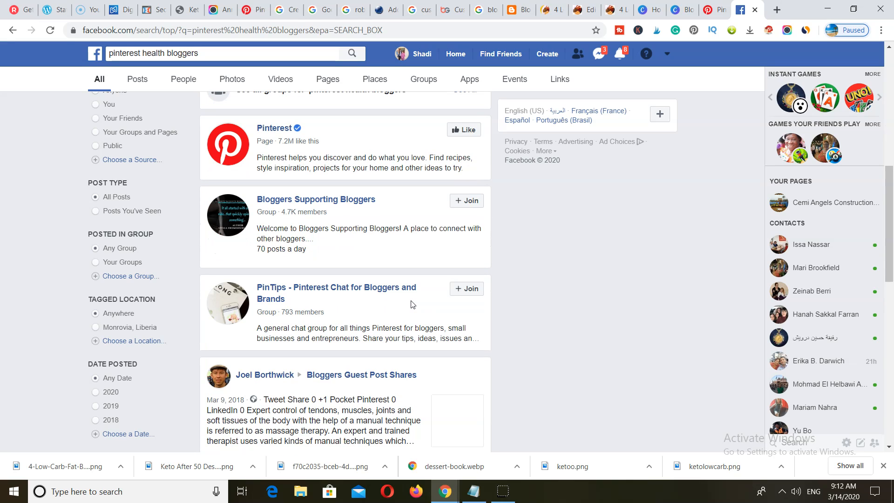
scroll(410, 305, down, 3)
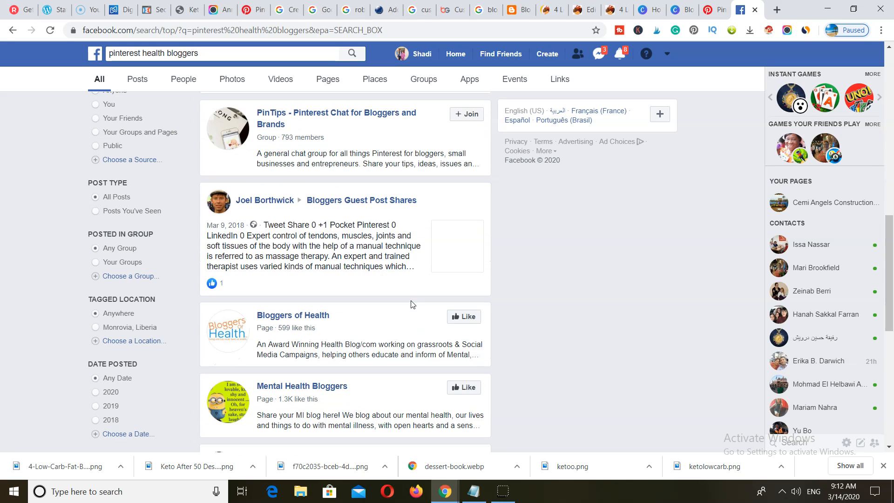
scroll(411, 304, up, 9)
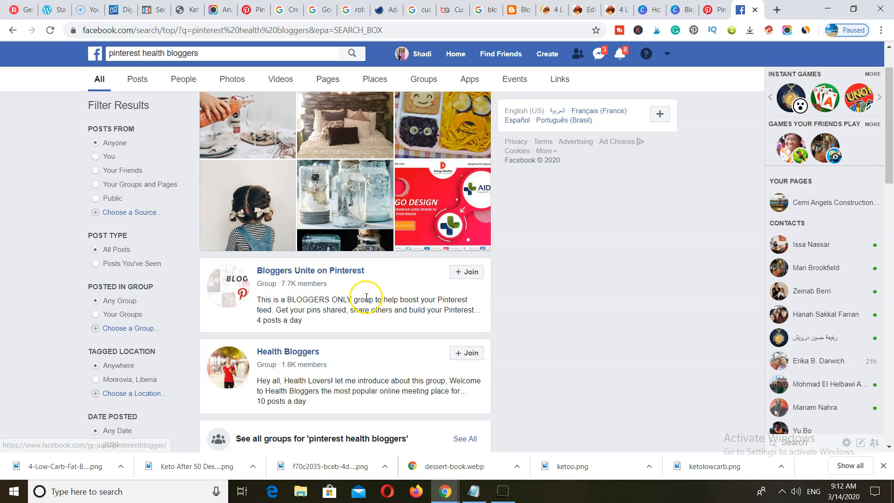
scroll(317, 298, down, 1)
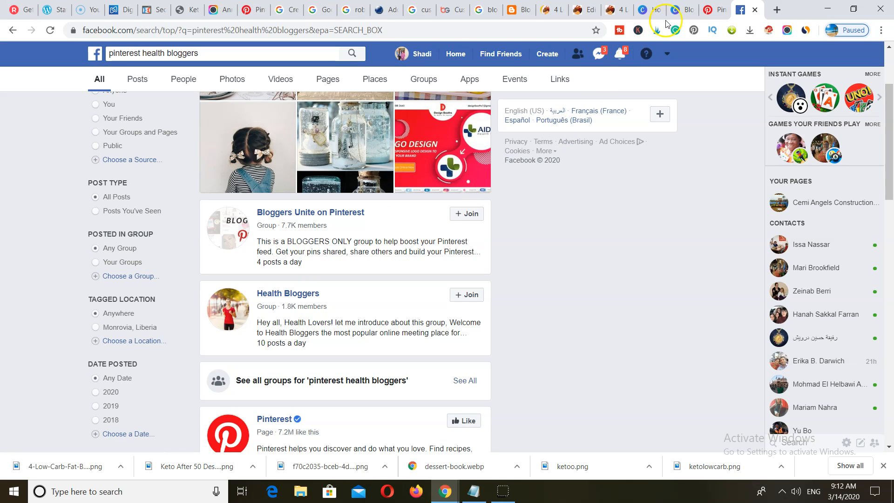
click(245, 10)
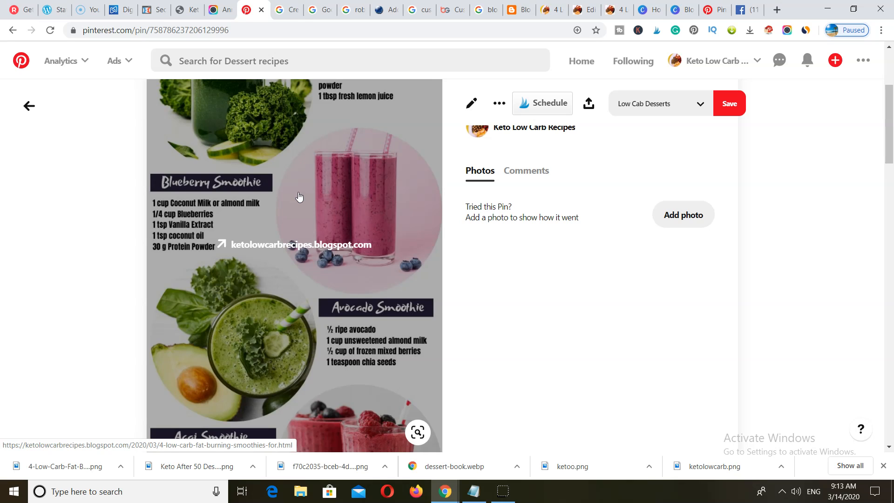
- Follow the smoothie pin's link to the 4 Low Carb Fat Burning Smoothies blog post
scroll(299, 336, up, 3)
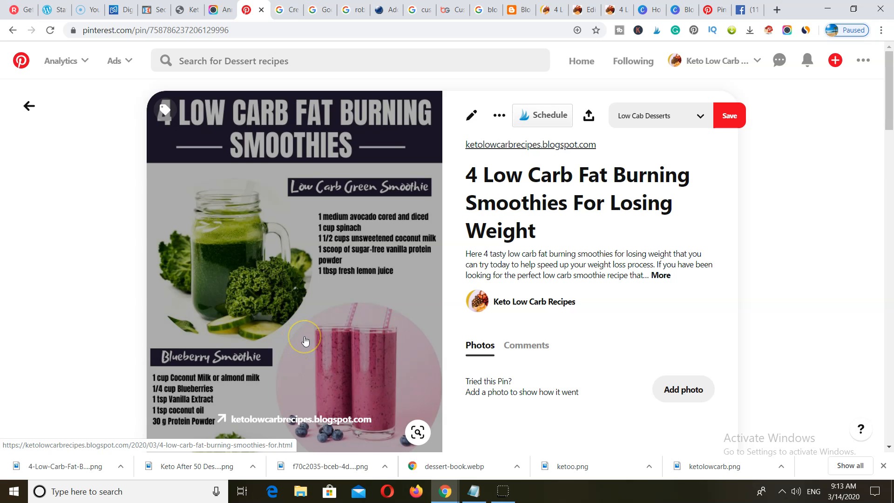
click(305, 340)
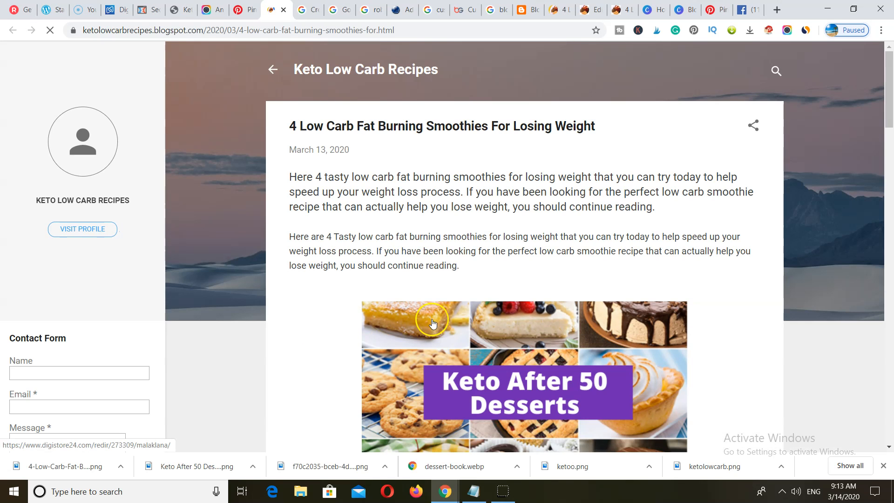
- Read through the smoothie blog post's intro, Keto After 50 Desserts banner and Low Carb Green Smoothie recipe, then return to Pinterest
scroll(516, 320, down, 9)
scroll(521, 320, down, 5)
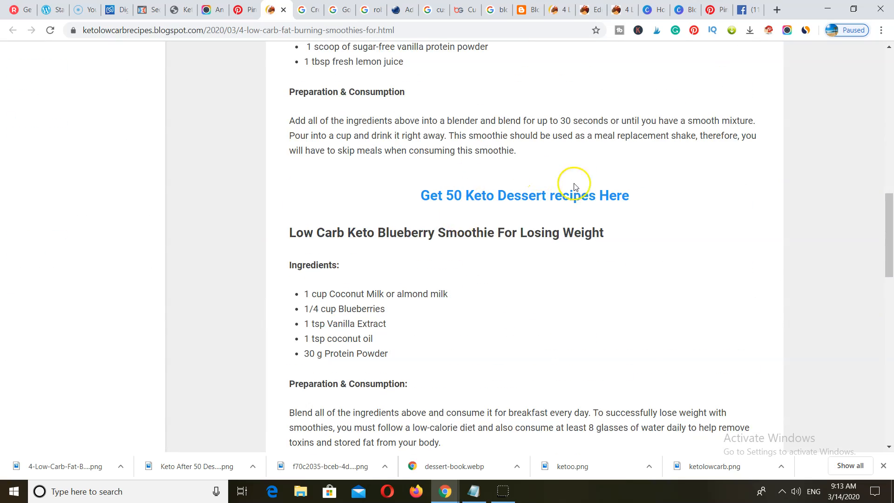
scroll(565, 211, up, 14)
scroll(503, 377, down, 15)
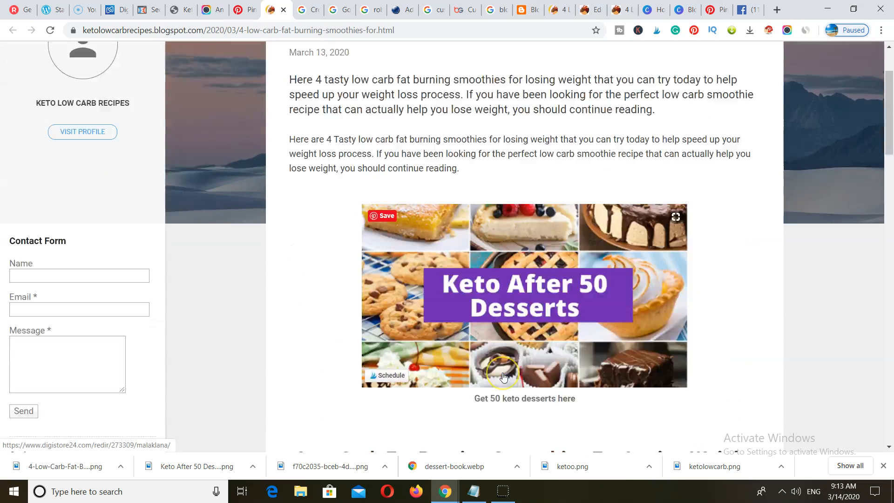
scroll(503, 377, up, 15)
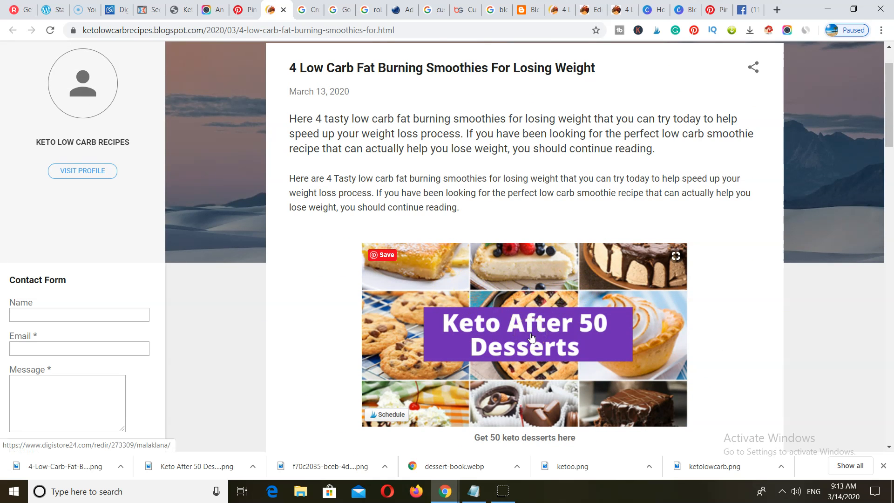
scroll(530, 341, down, 12)
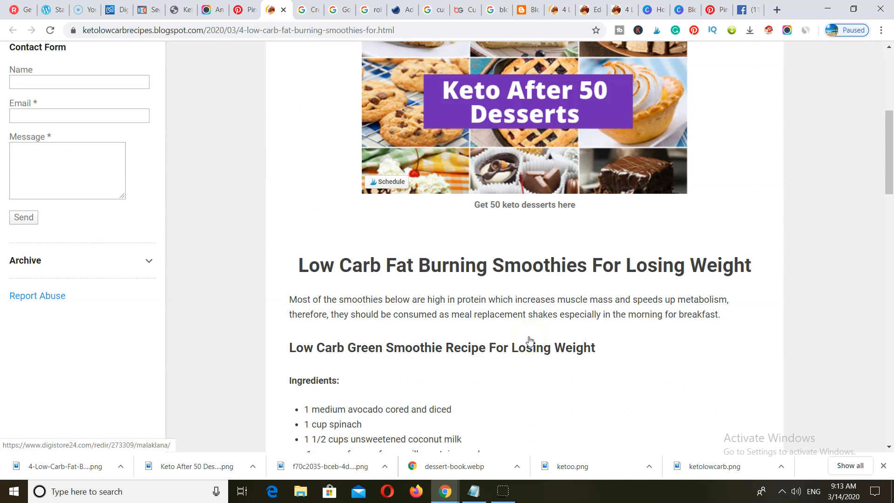
scroll(529, 341, up, 12)
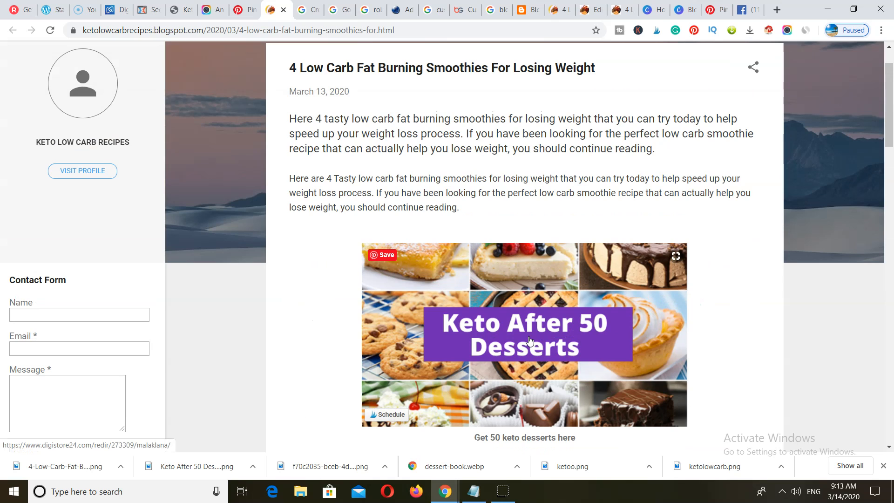
scroll(529, 341, up, 2)
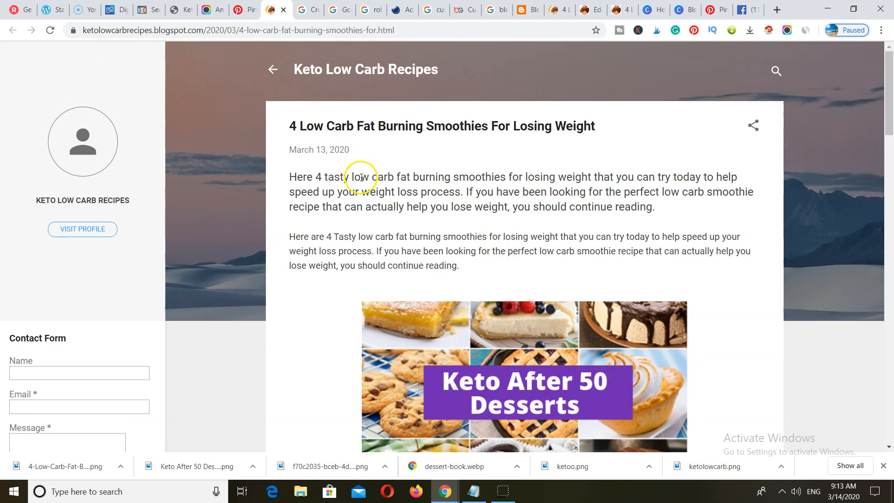
scroll(372, 222, down, 6)
scroll(373, 226, up, 3)
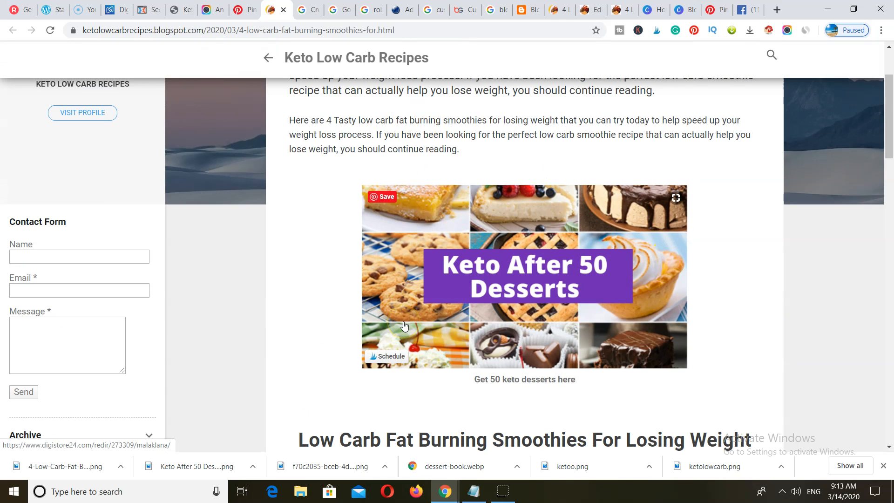
scroll(404, 326, up, 2)
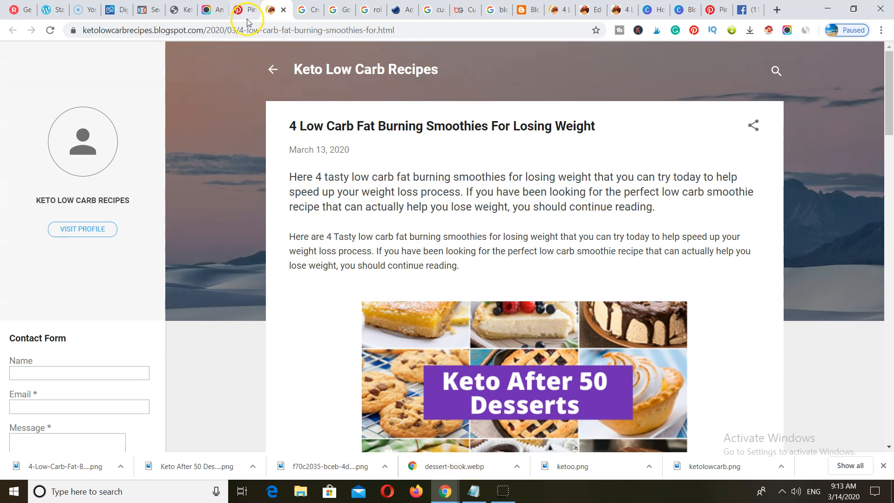
click(247, 18)
- Search Pinterest for 'low carb', then refine it to 'low carb recipes for dinner'
click(227, 68)
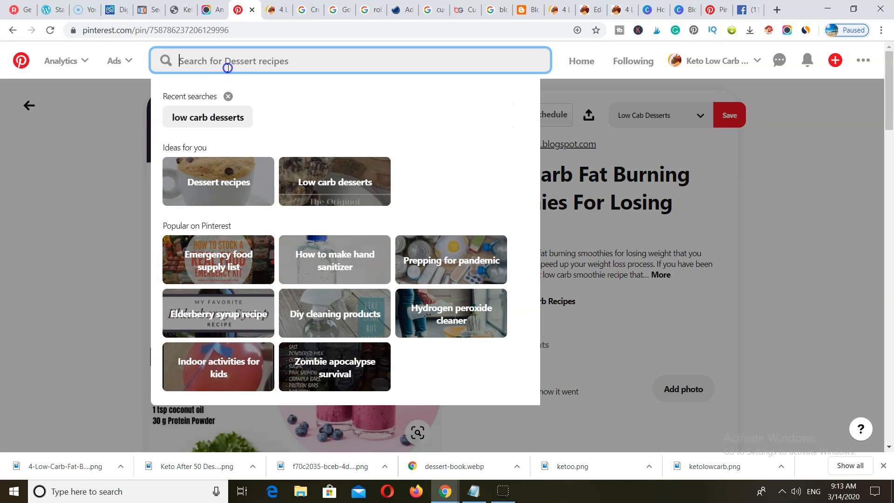
text(low)
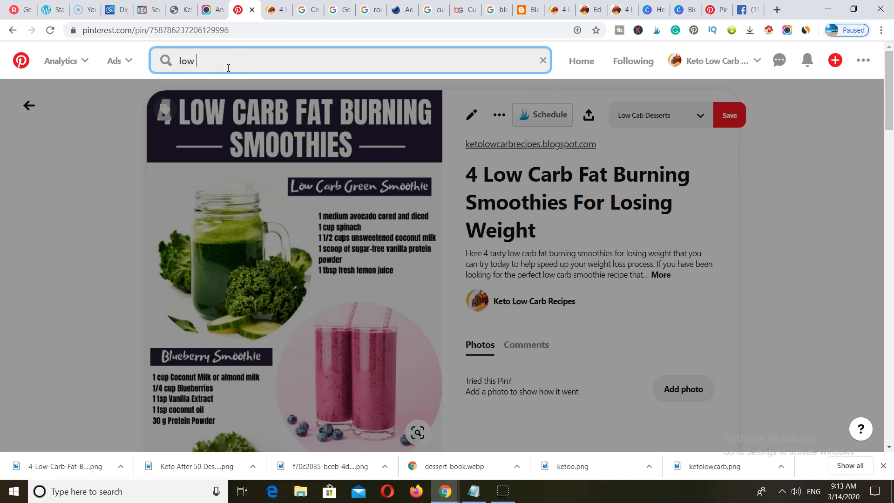
text( carb)
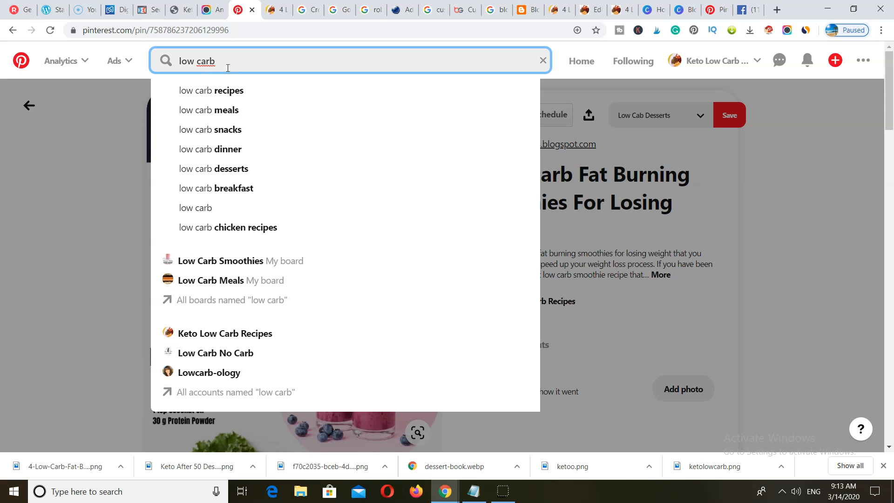
key(Return)
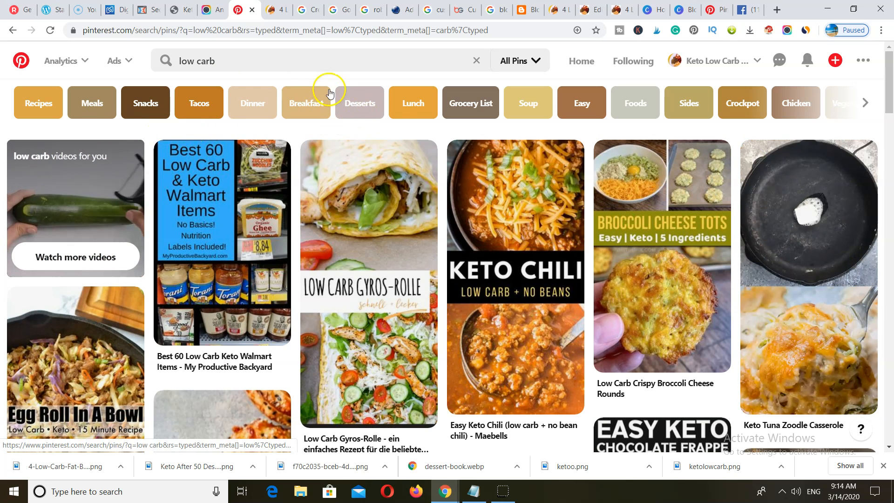
click(294, 66)
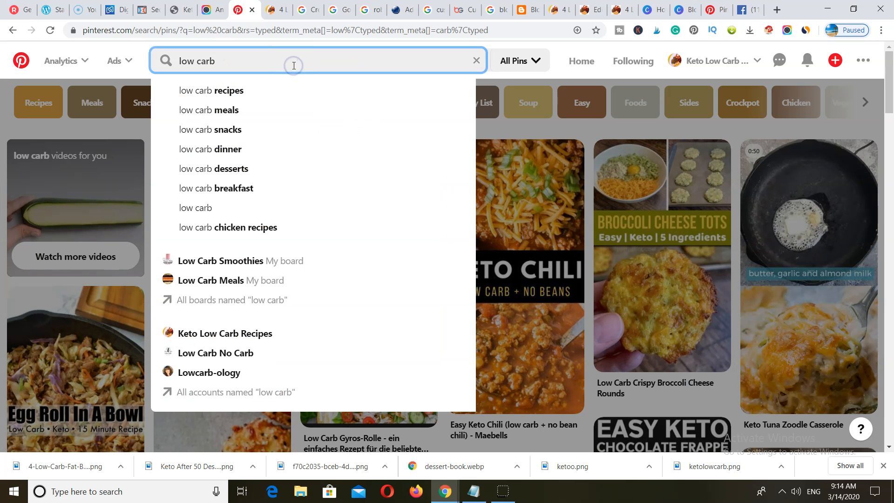
click(247, 91)
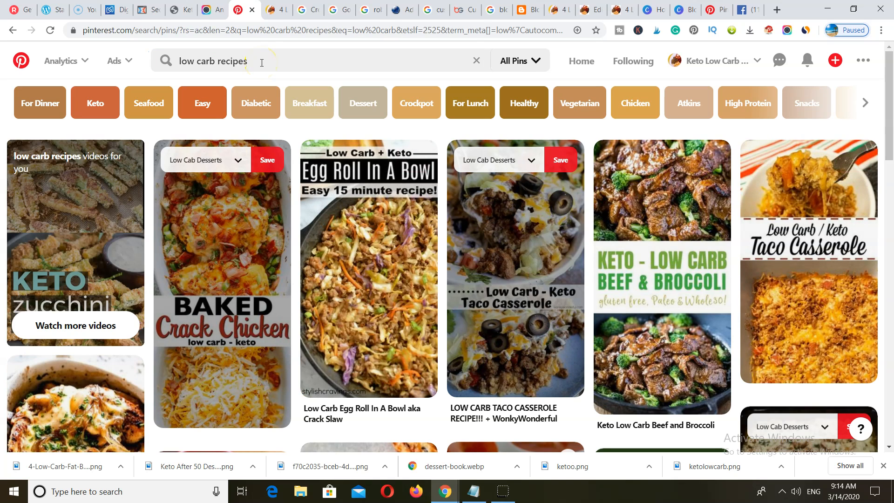
click(260, 63)
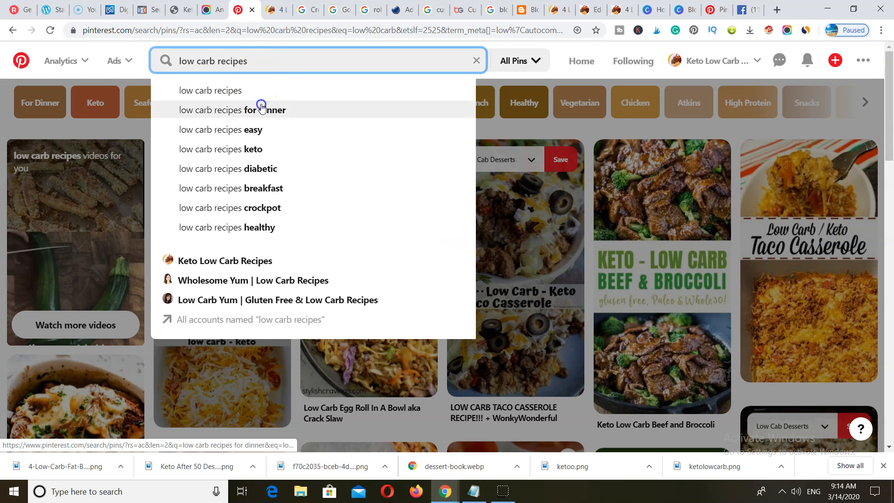
click(261, 108)
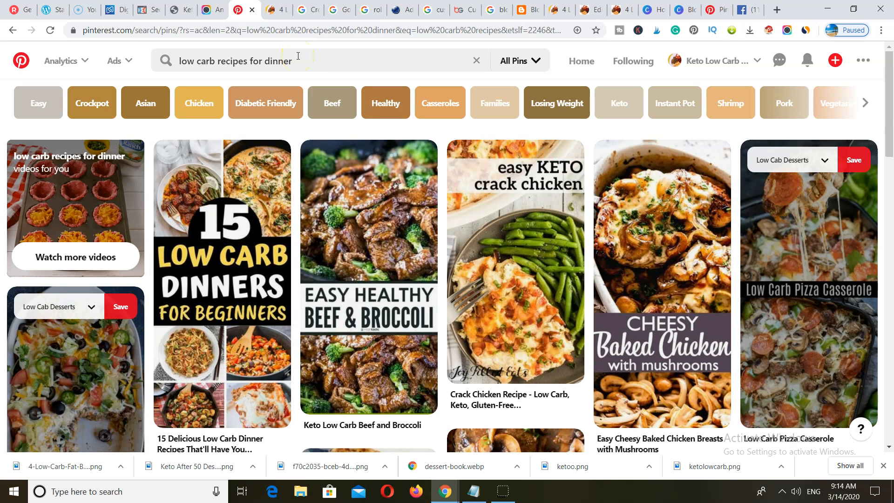
- Add the Diabetic Friendly refinement, delete it from the query, and go back to the blog post
click(265, 104)
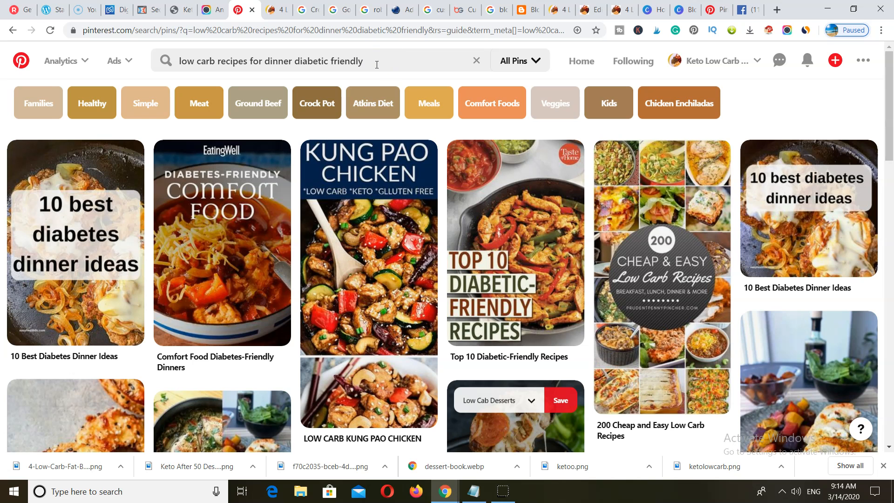
drag(375, 65, 295, 65)
key(BackSpace)
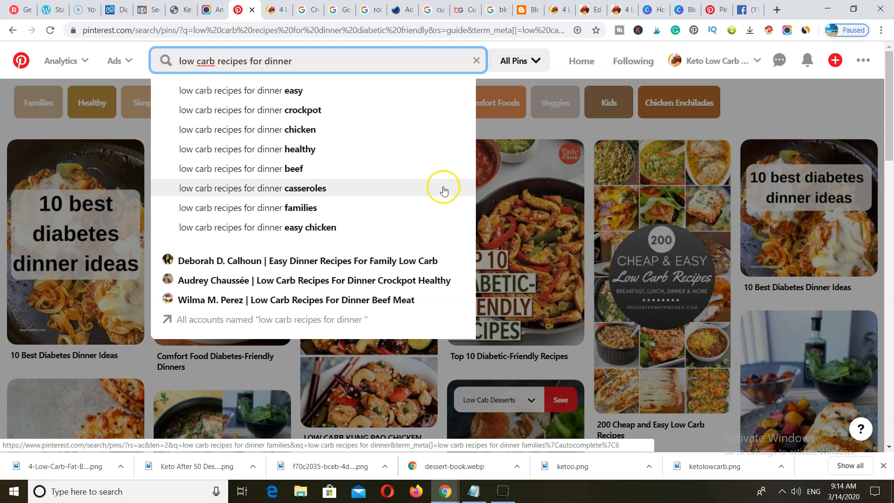
click(274, 11)
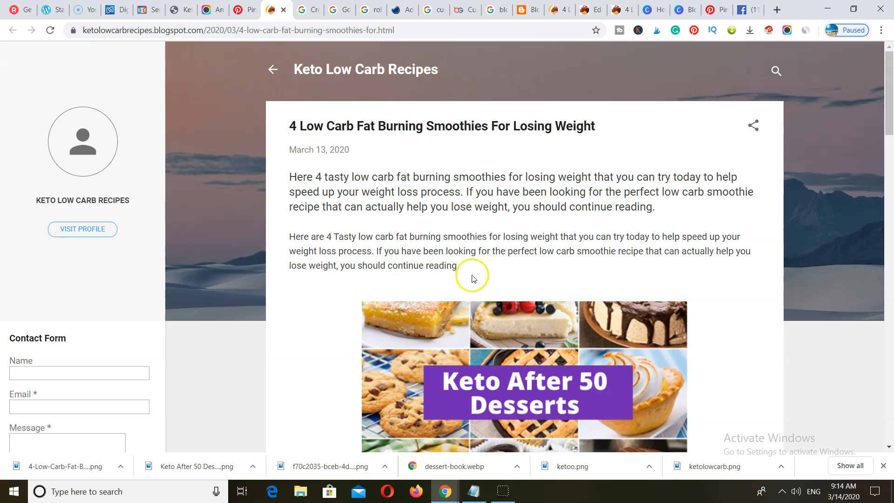
- Skim the smoothie post again, then return to the 'low carb recipes for dinner' results
scroll(470, 275, down, 20)
scroll(522, 245, down, 10)
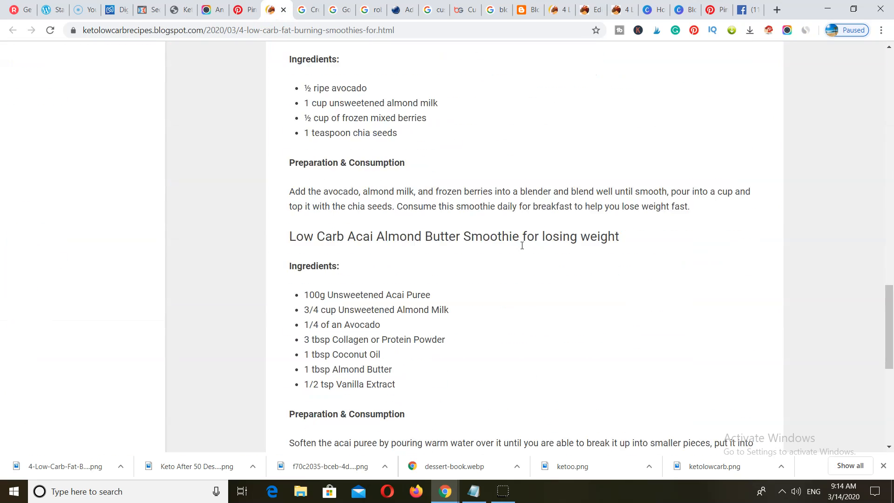
scroll(522, 246, up, 11)
scroll(522, 248, up, 12)
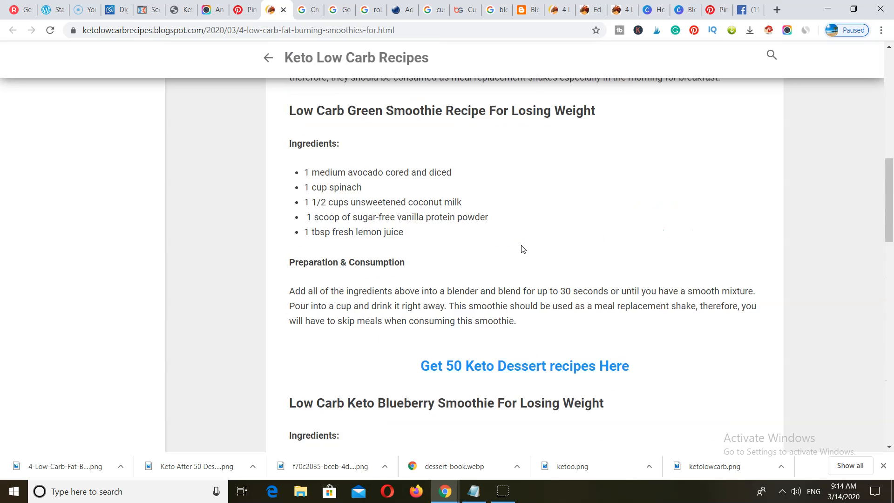
scroll(522, 243, up, 6)
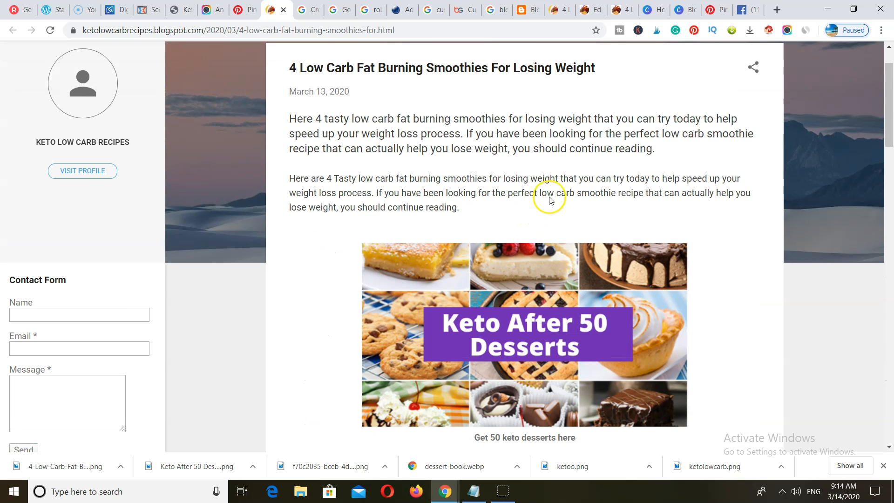
click(241, 10)
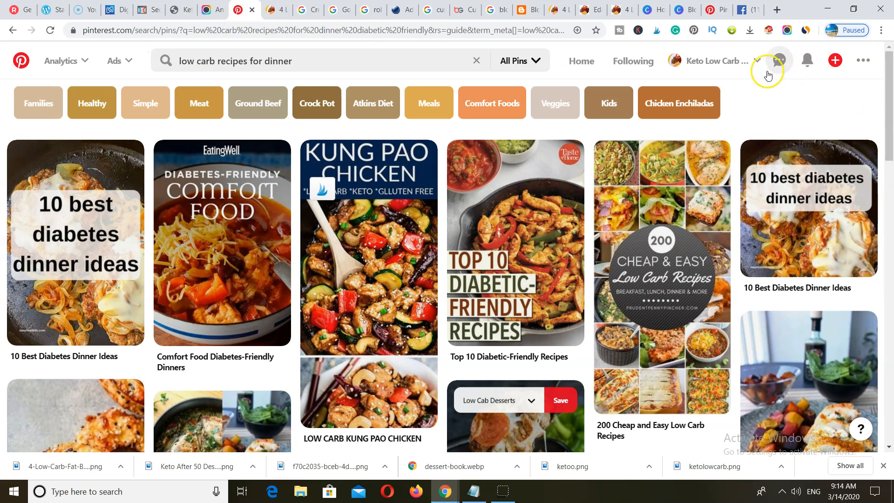
- Go to the business profile and review the smoothie pin's first-ad setup: $3 daily, 10 days until 3/23/2020
click(756, 60)
click(758, 127)
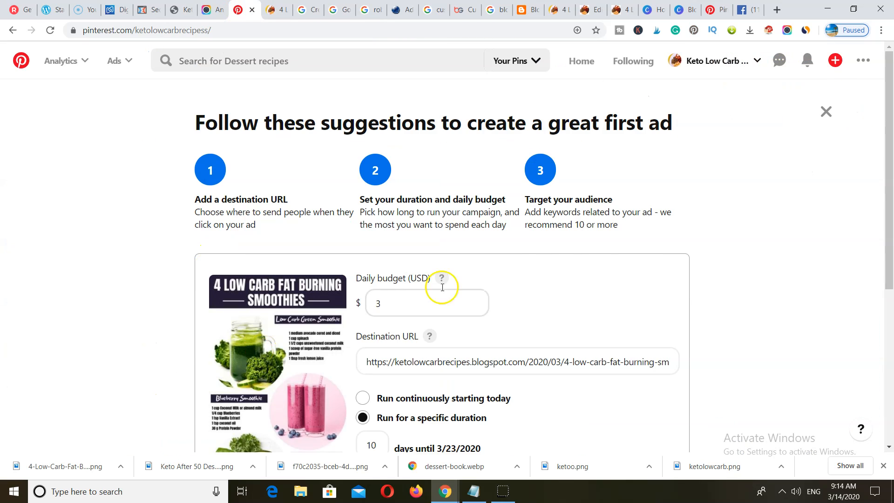
scroll(633, 253, down, 4)
scroll(635, 278, up, 4)
click(704, 321)
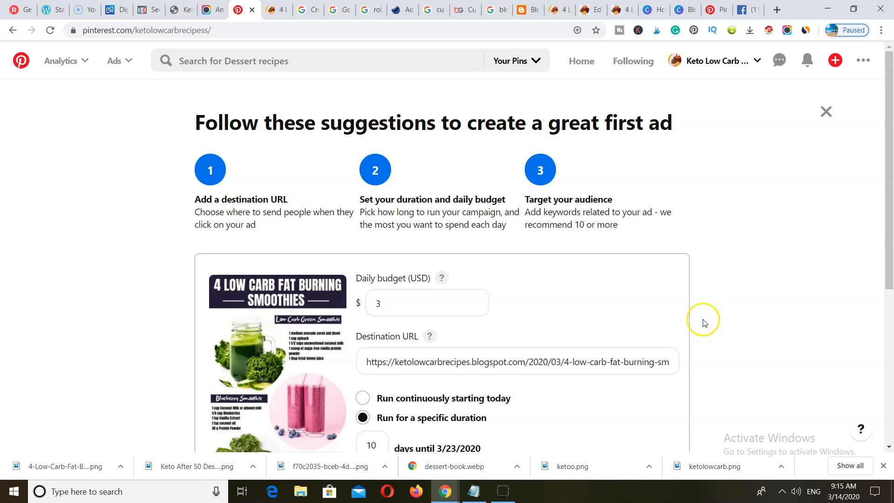
scroll(734, 245, down, 5)
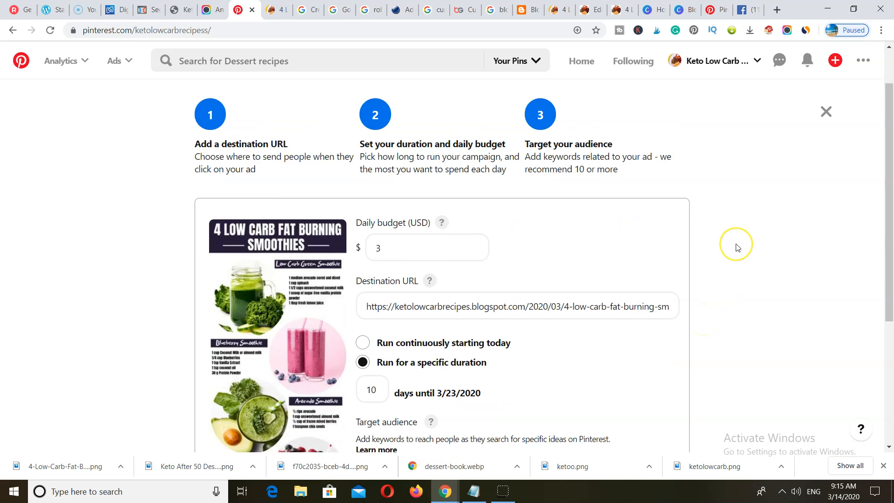
scroll(737, 247, up, 5)
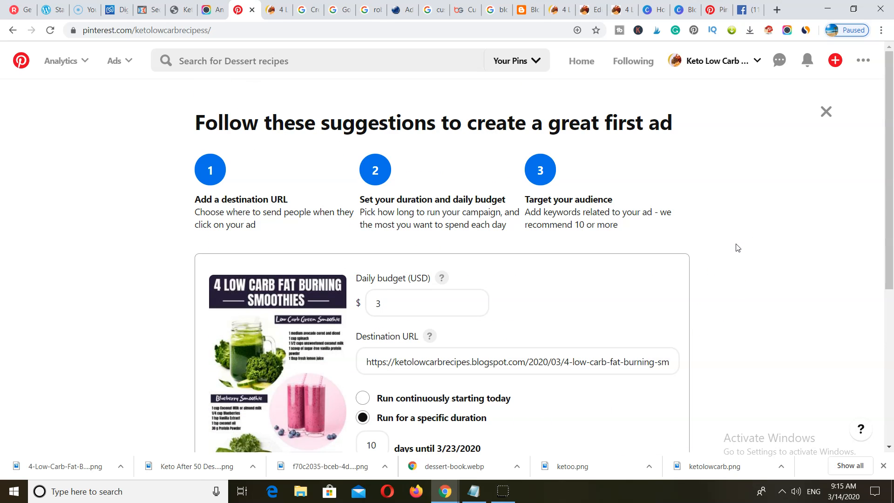